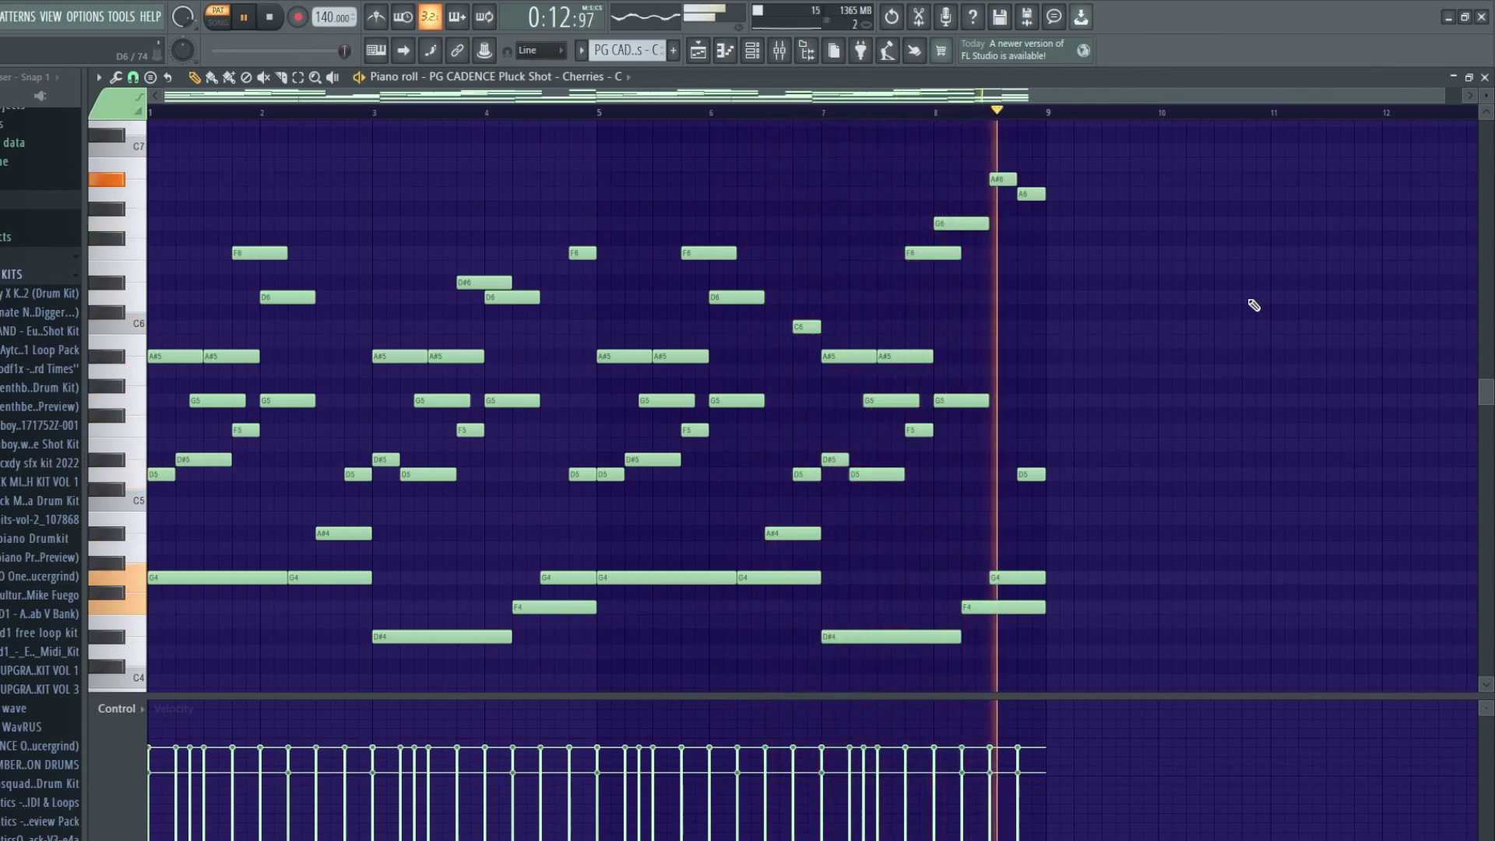
Copy the opening upper phrase (A#5, A#5, F6, D6) to bar 9 and play it from there.
key(space)
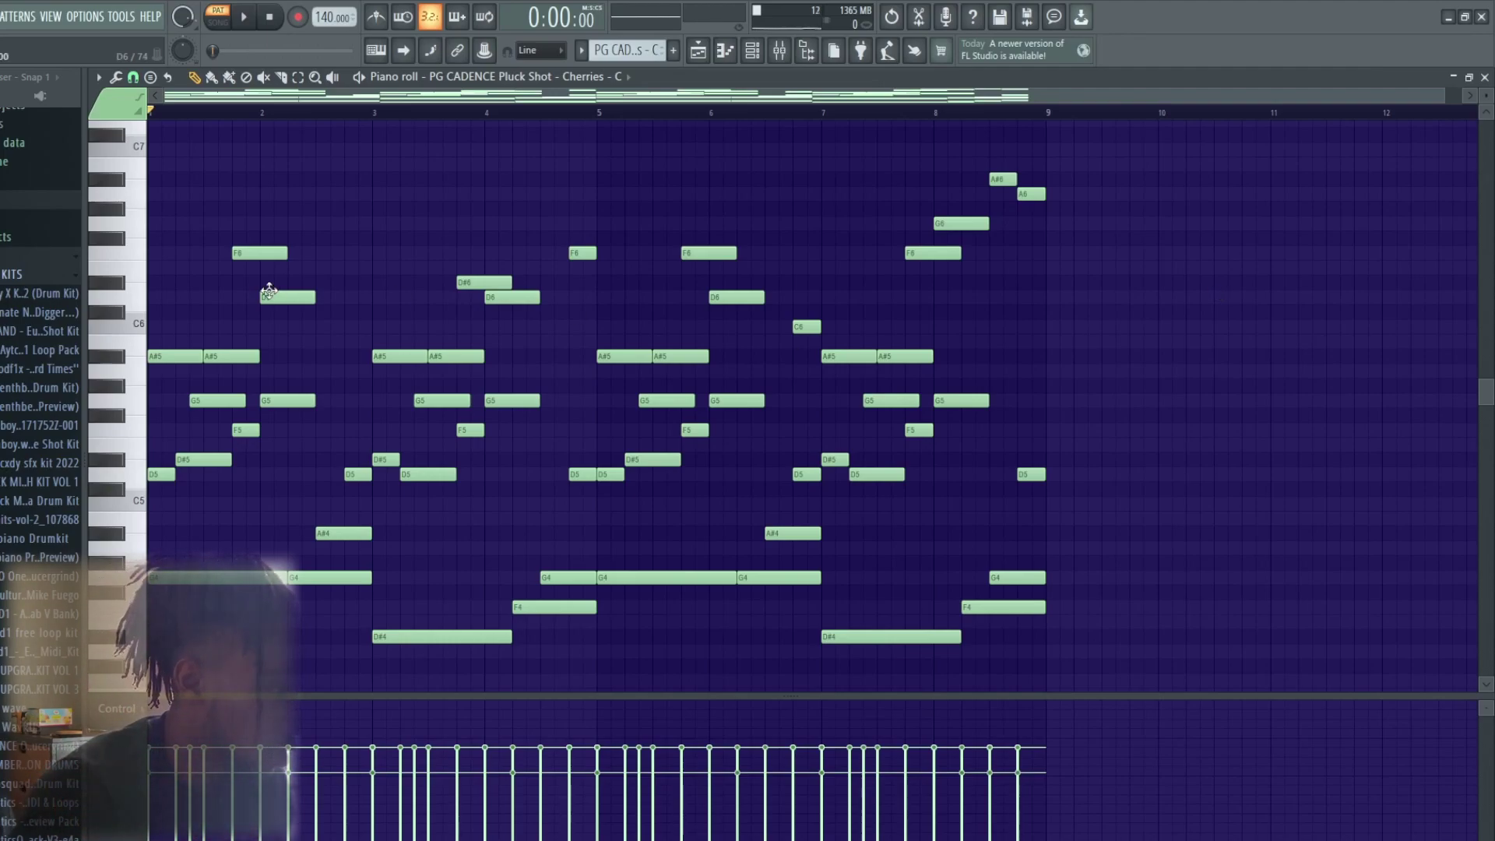
drag(200, 254, 324, 367)
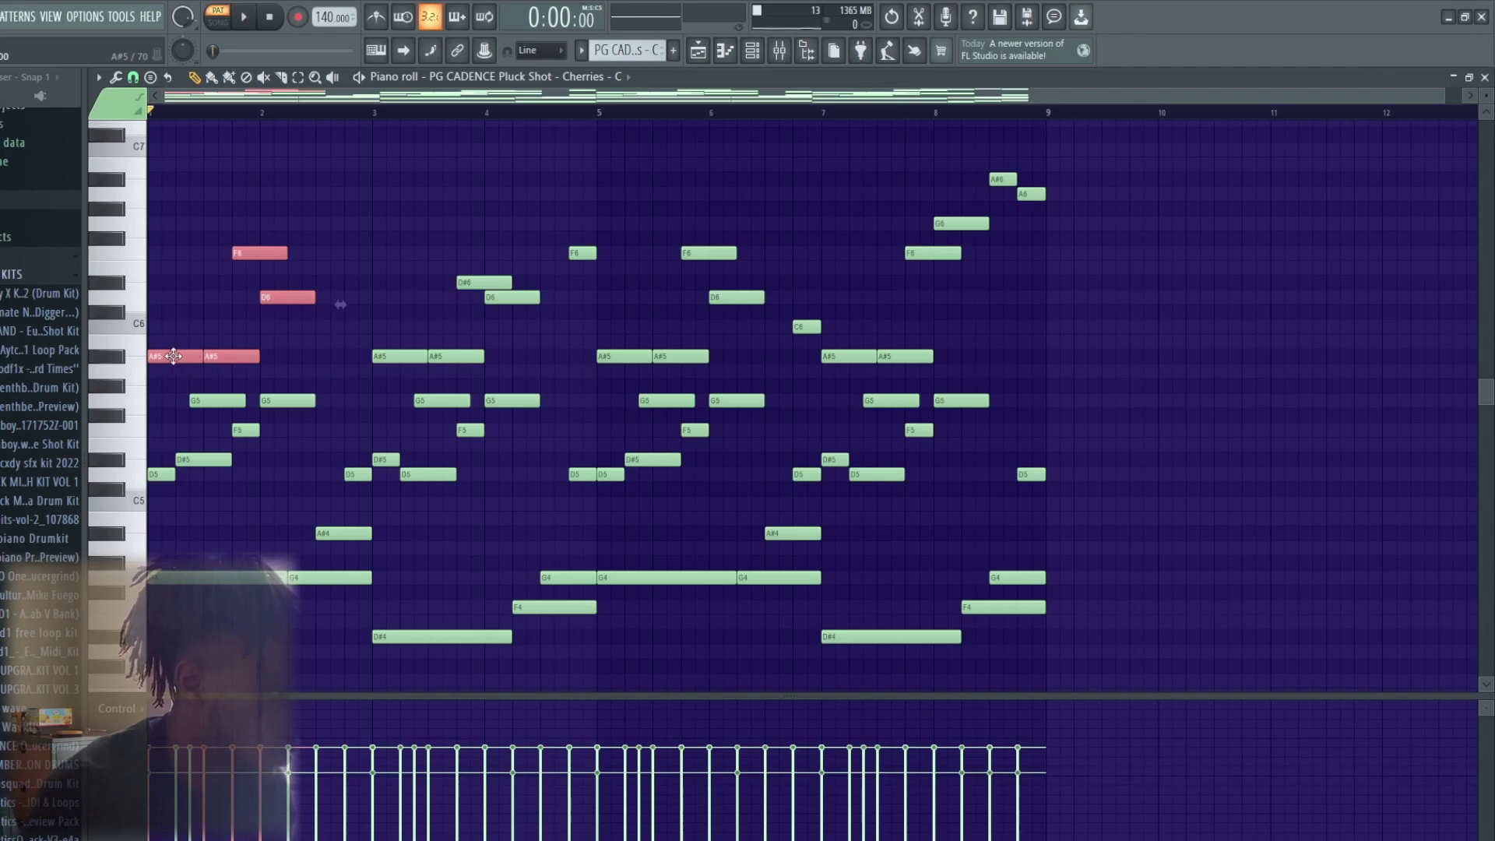
drag(172, 354, 1049, 354)
click(1049, 111)
key(space)
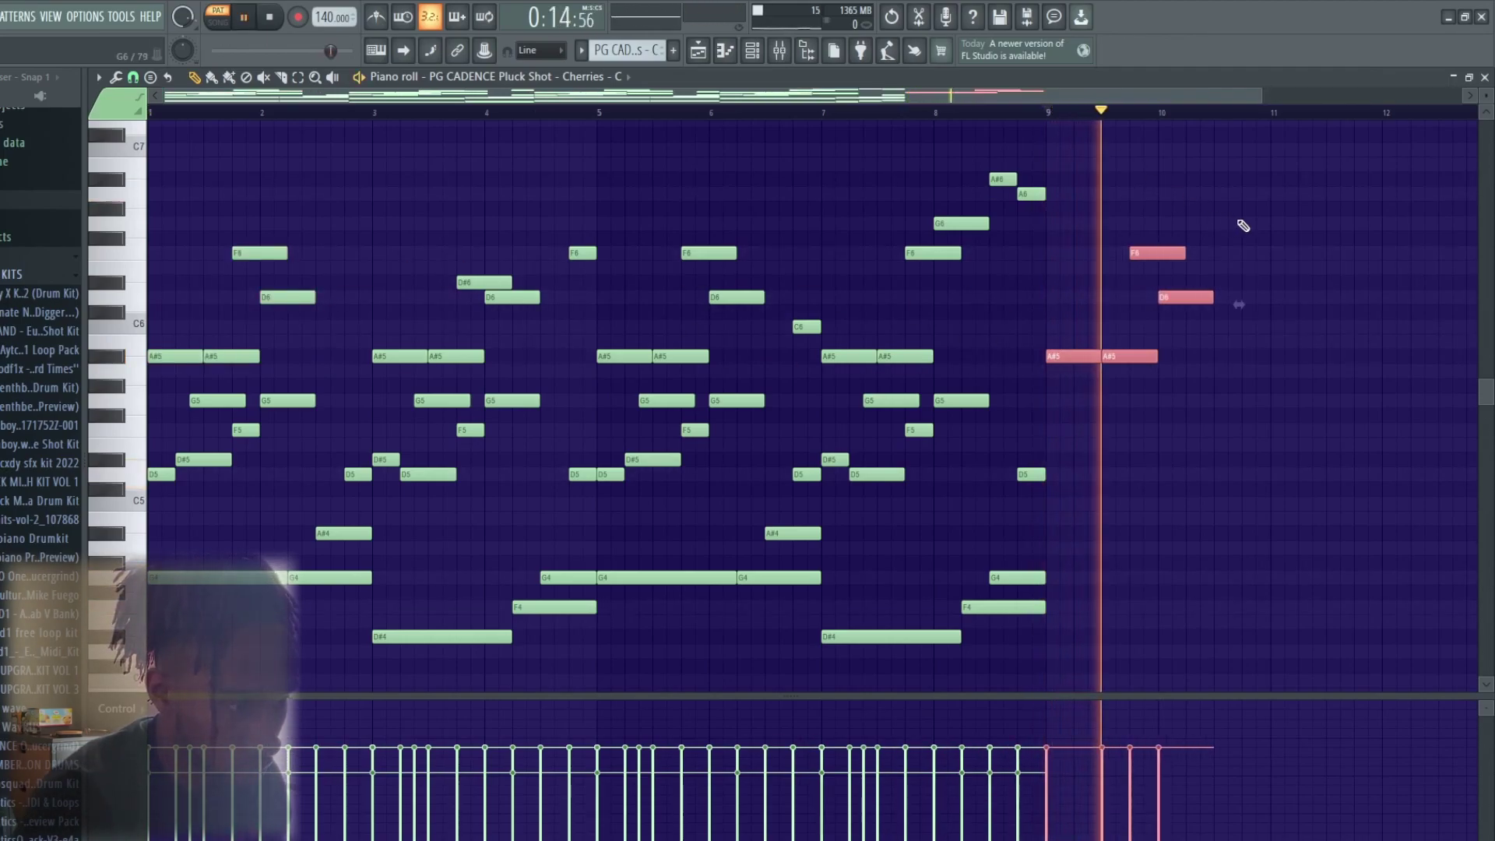
key(space)
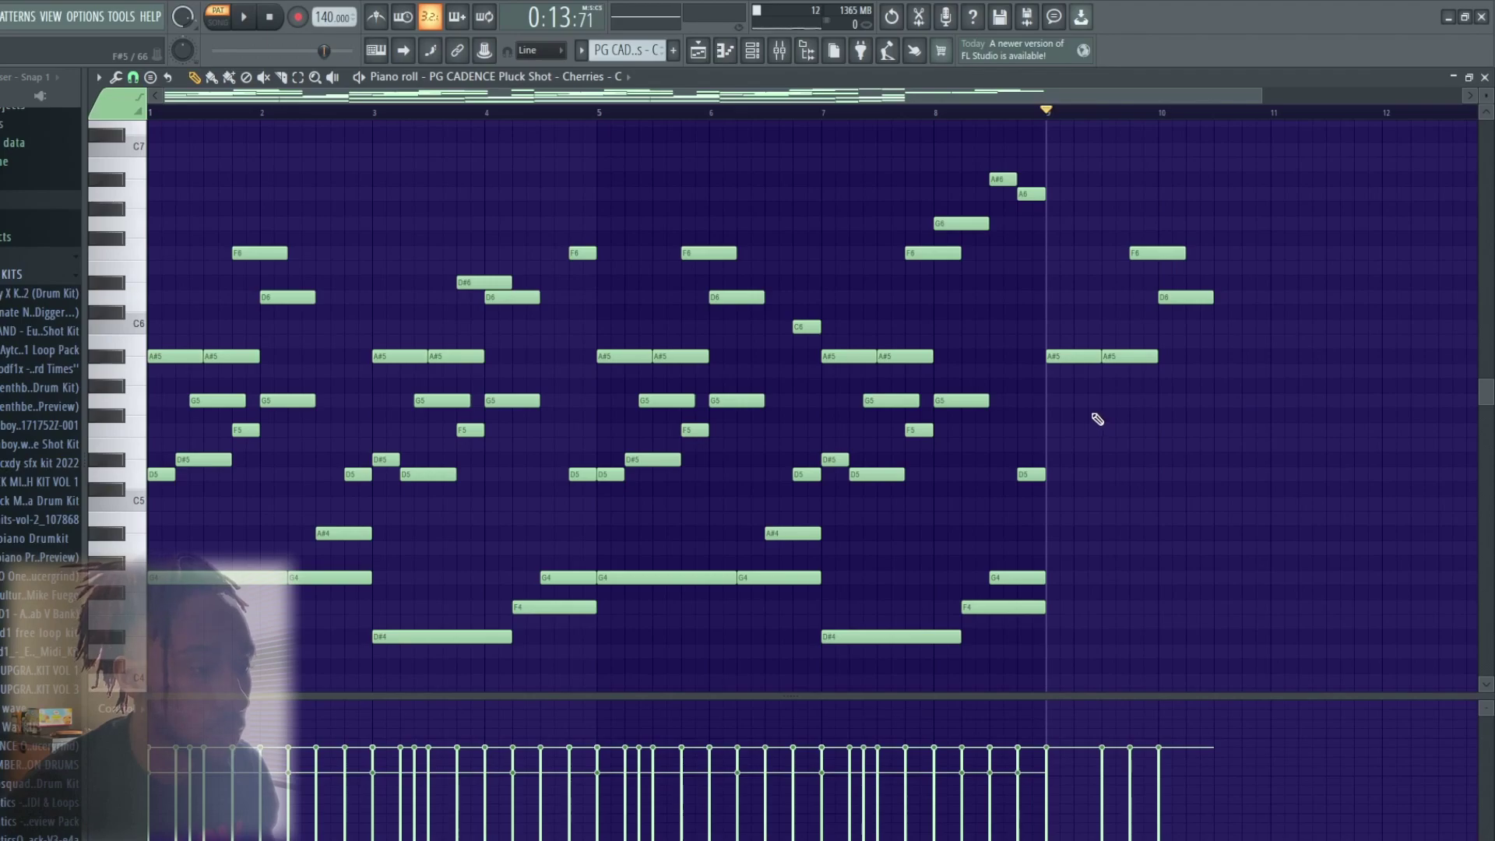
Add an answering line of F5, G5, D#5 and D5 beneath the copied phrase in bars 9 and 10.
click(1090, 430)
key(space)
key(space)
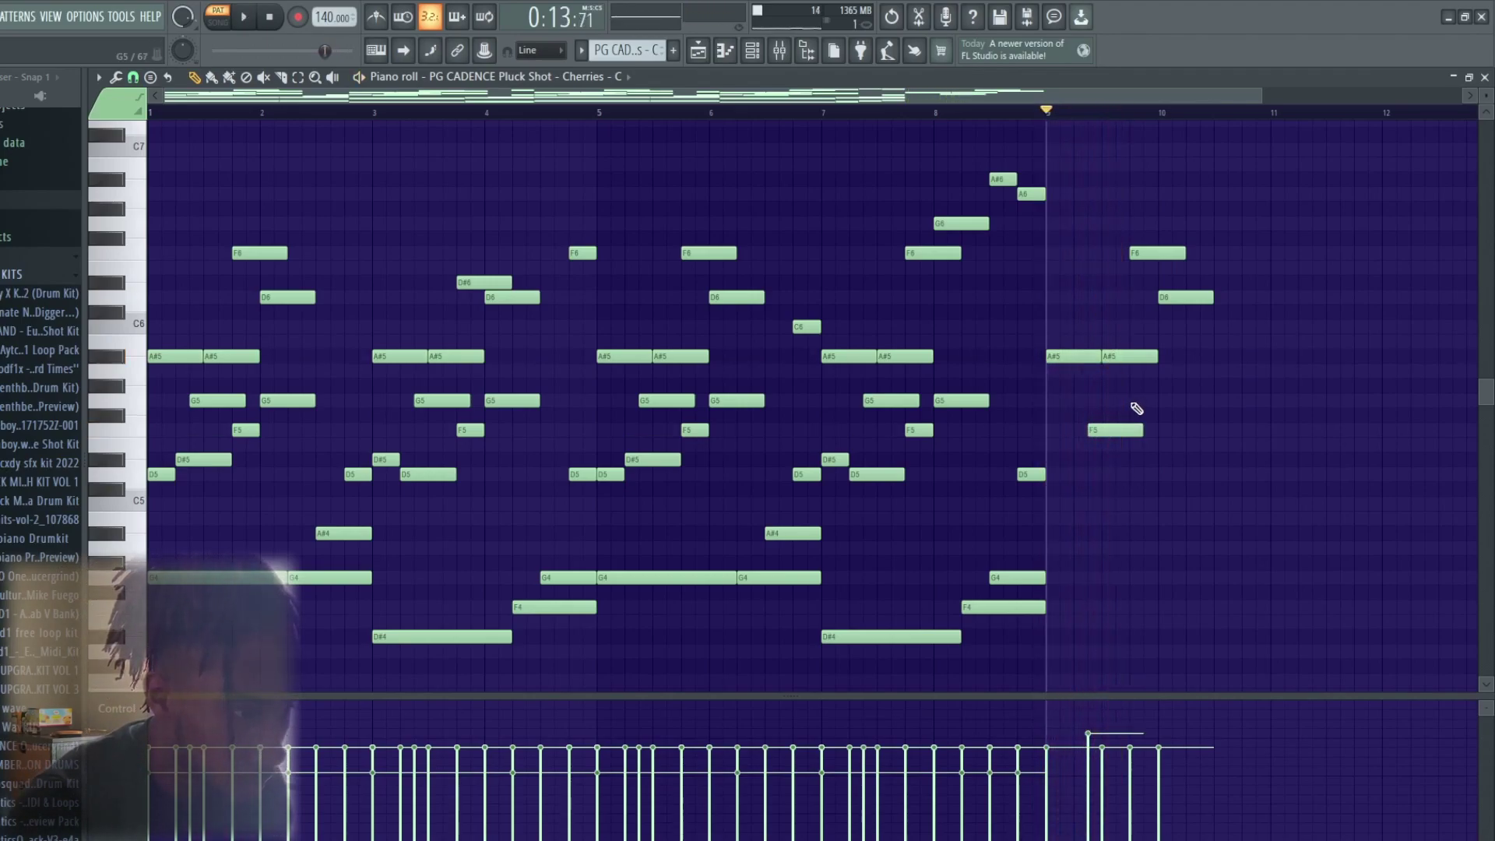
click(1189, 371)
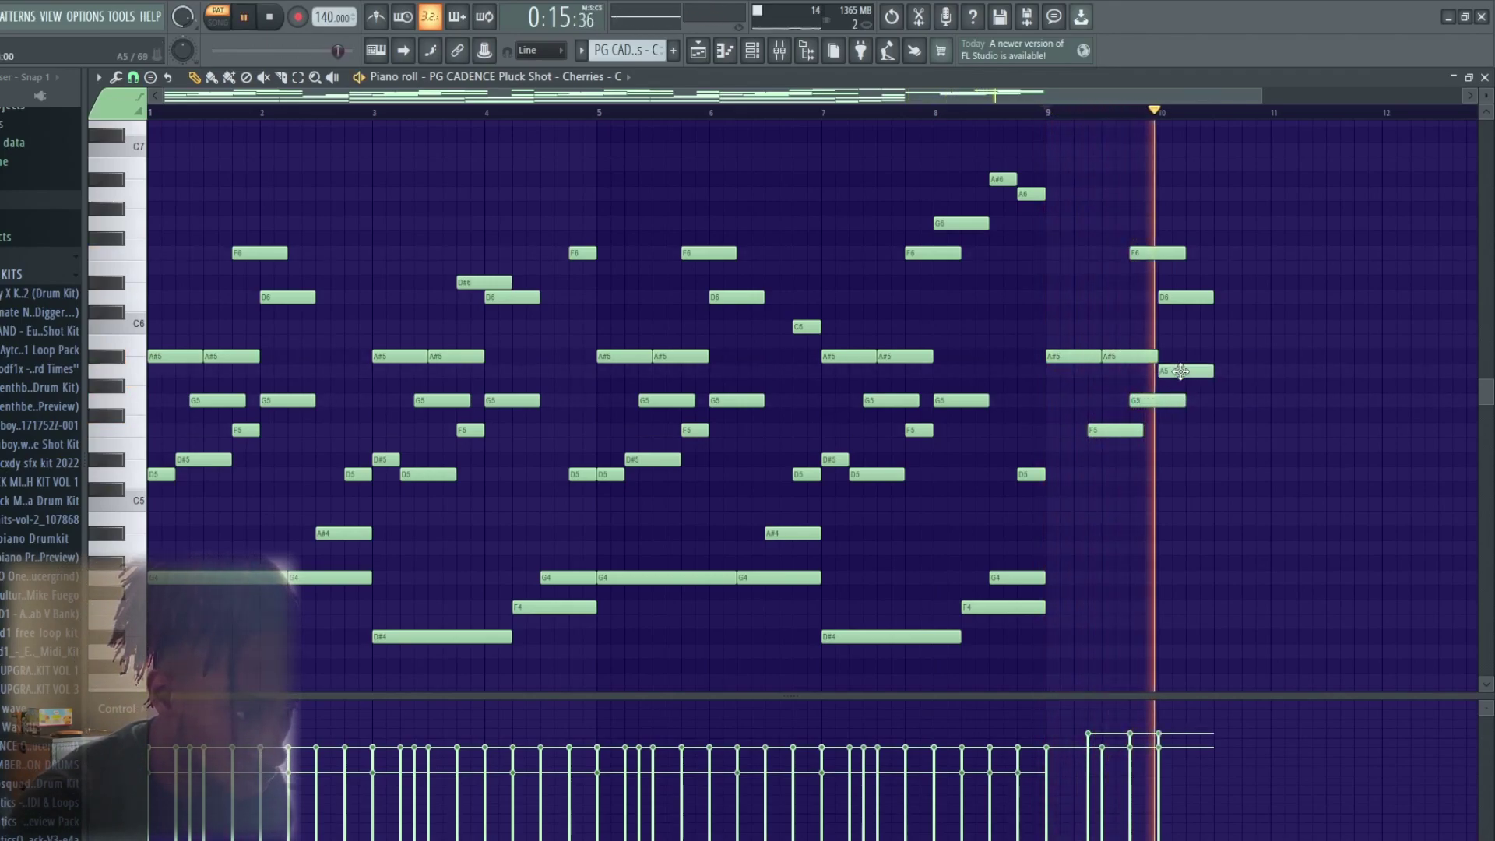
drag(1190, 371, 1184, 459)
click(1219, 474)
key(space)
Add lower notes C5, A#4 and C5 from bar 9 and a closing D#5 in bar 10, playing them back.
click(1068, 517)
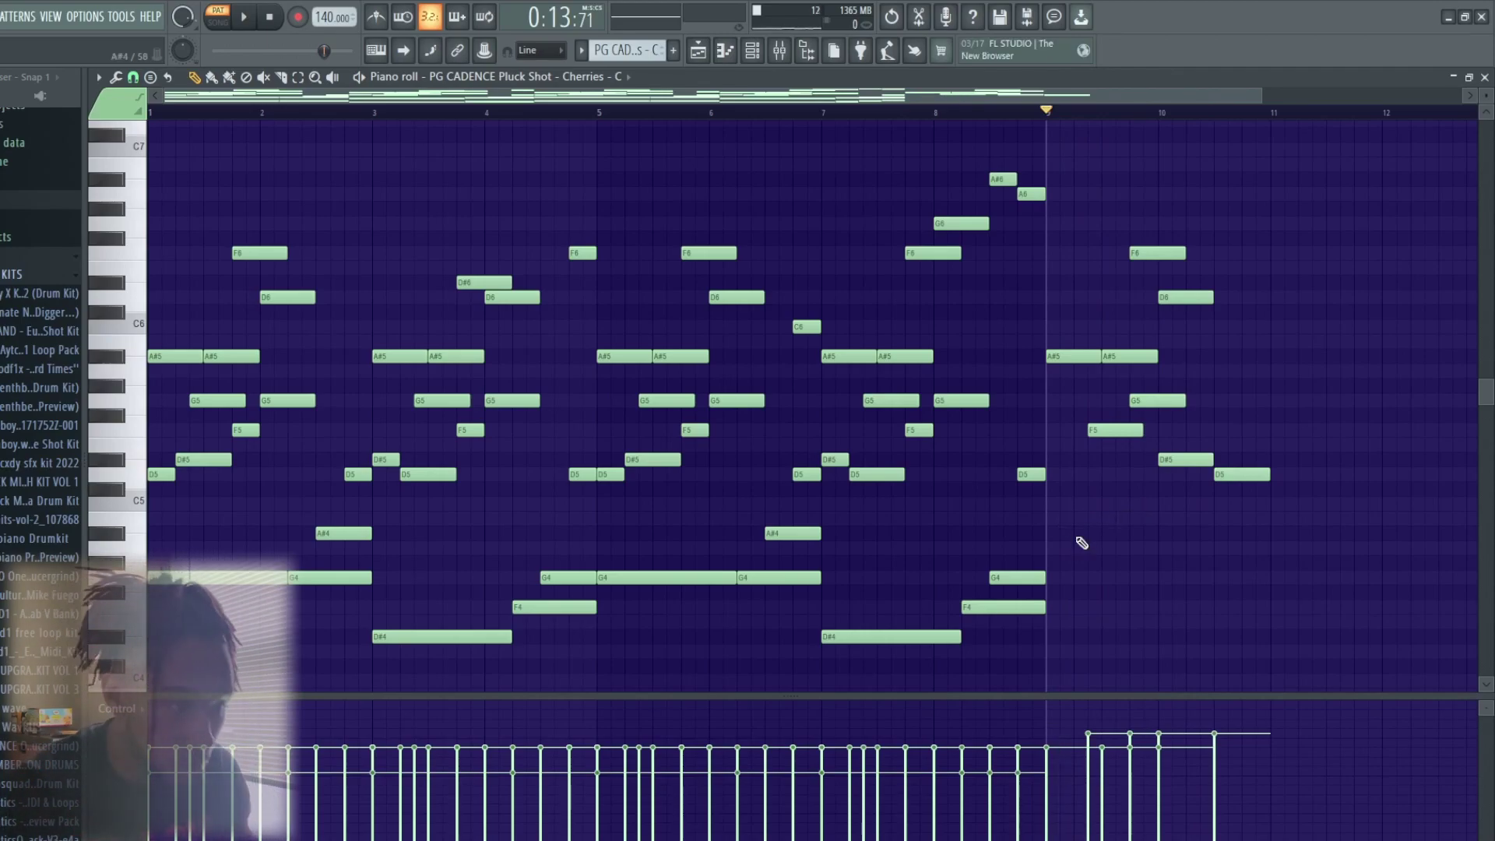
click(1051, 505)
key(space)
key(space)
click(1089, 550)
key(space)
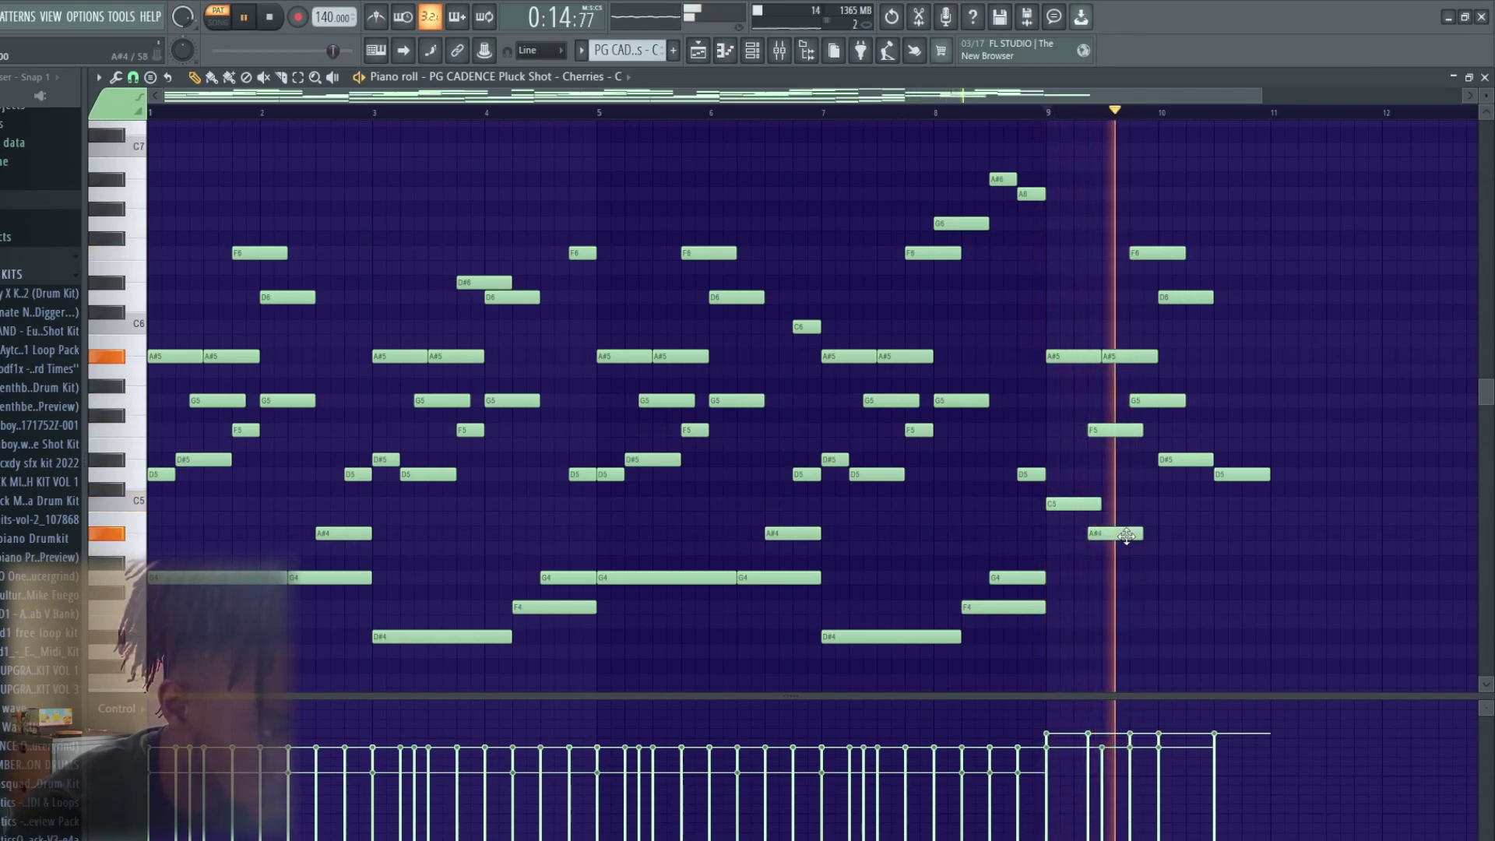
click(1161, 502)
drag(1161, 502, 1215, 504)
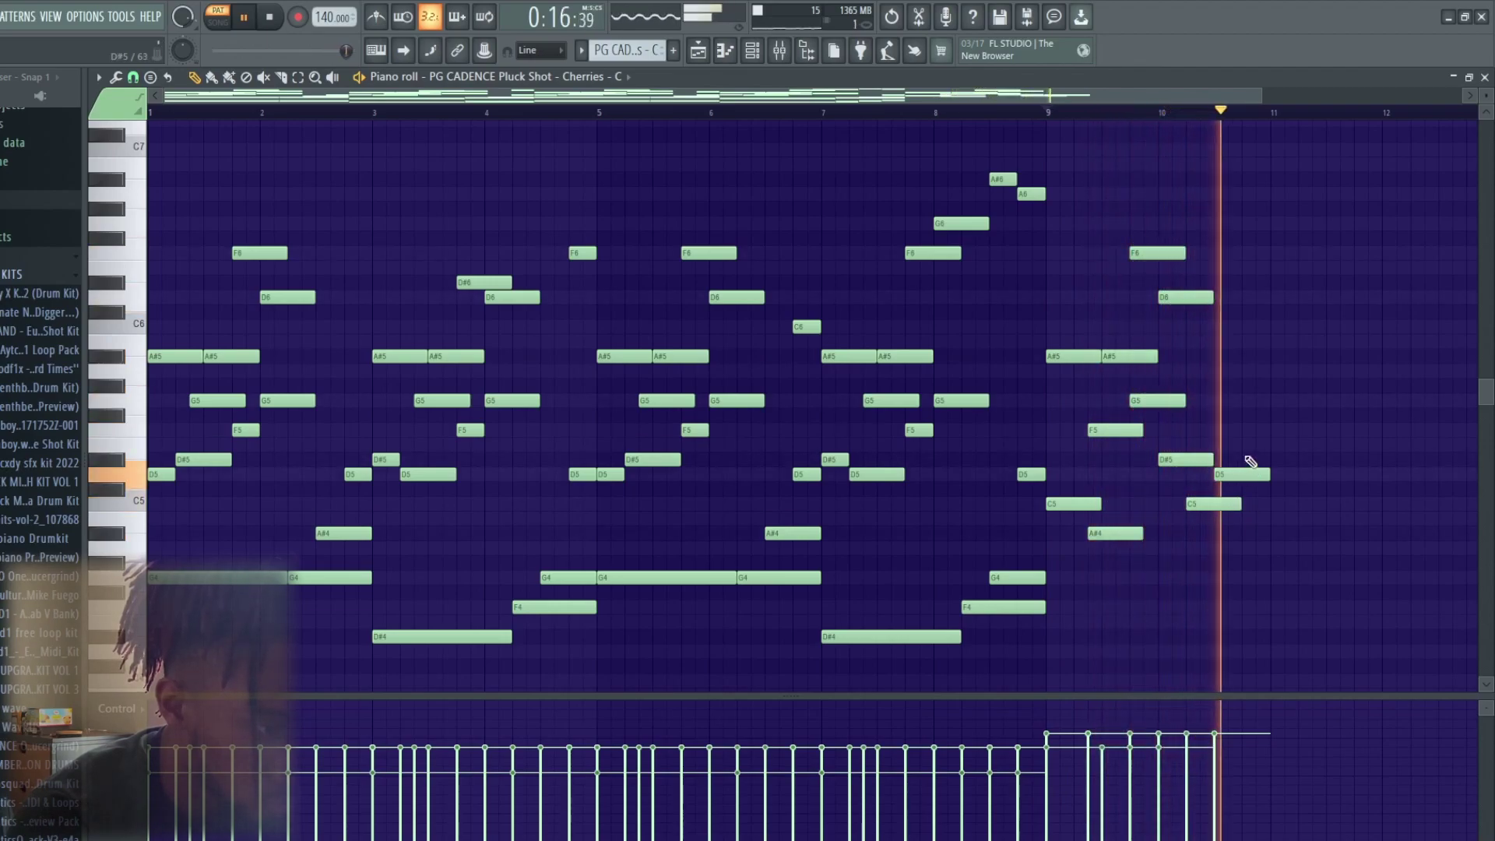
click(1245, 461)
key(space)
Delete all the demonstration notes from bar 9 onward.
drag(1385, 186, 1079, 649)
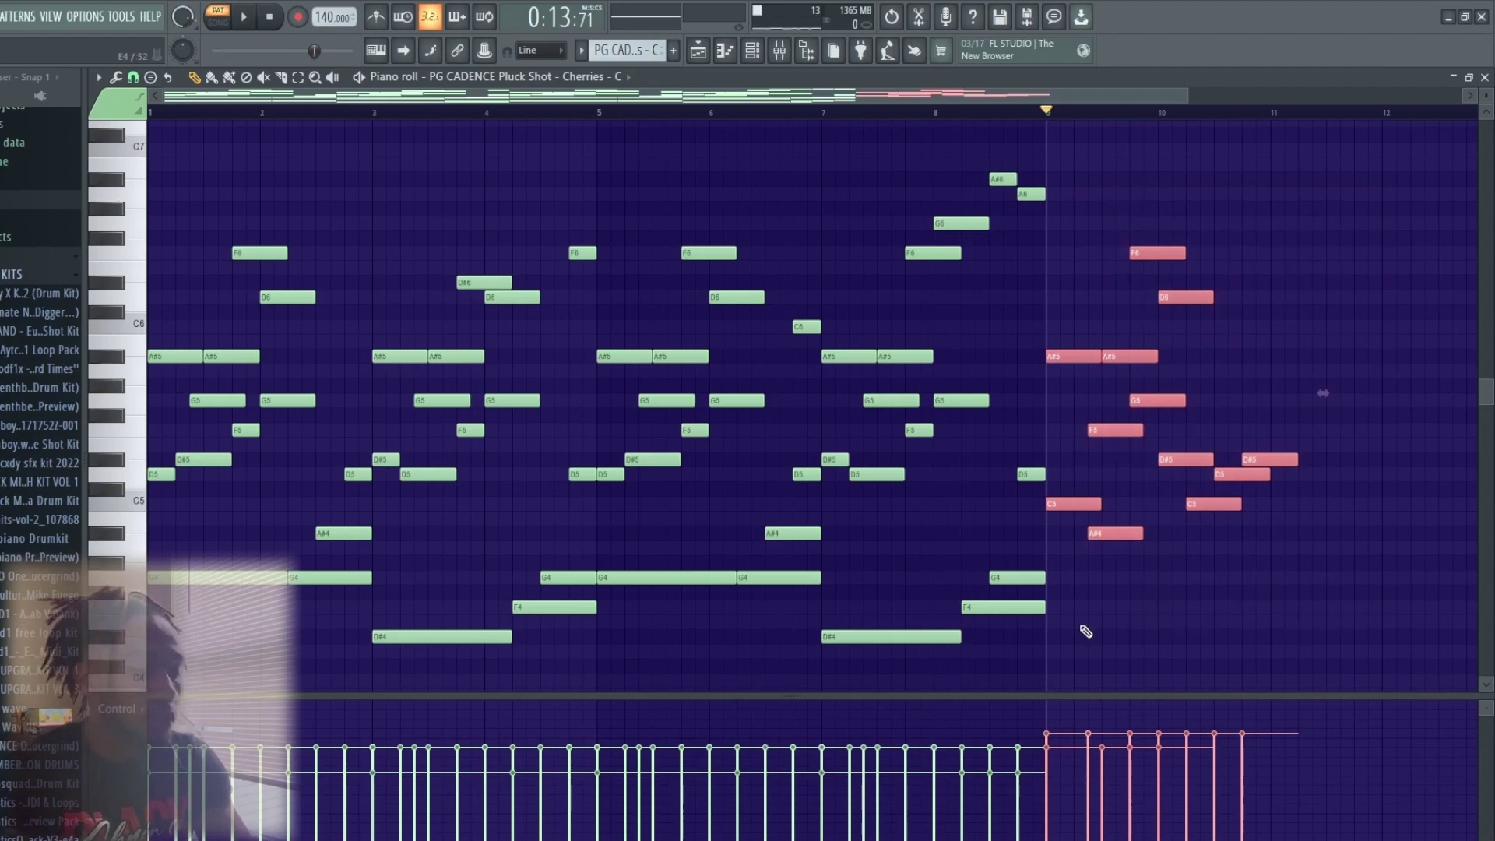
key(Delete)
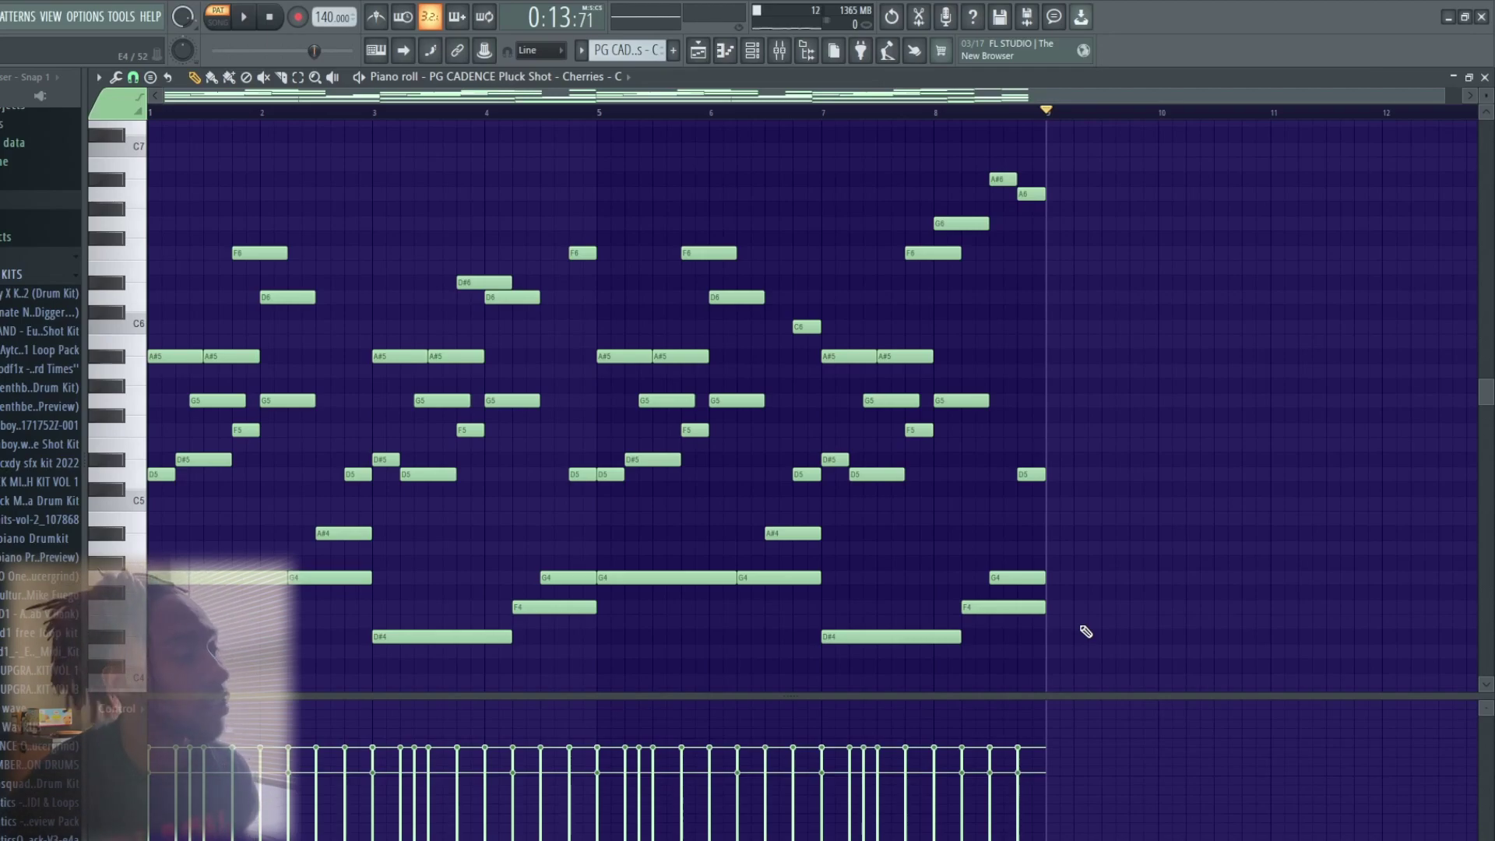
Show the Fruity parametric EQ 2 curve on the PG CADENCE Pluck Shot mixer track.
click(784, 55)
click(184, 296)
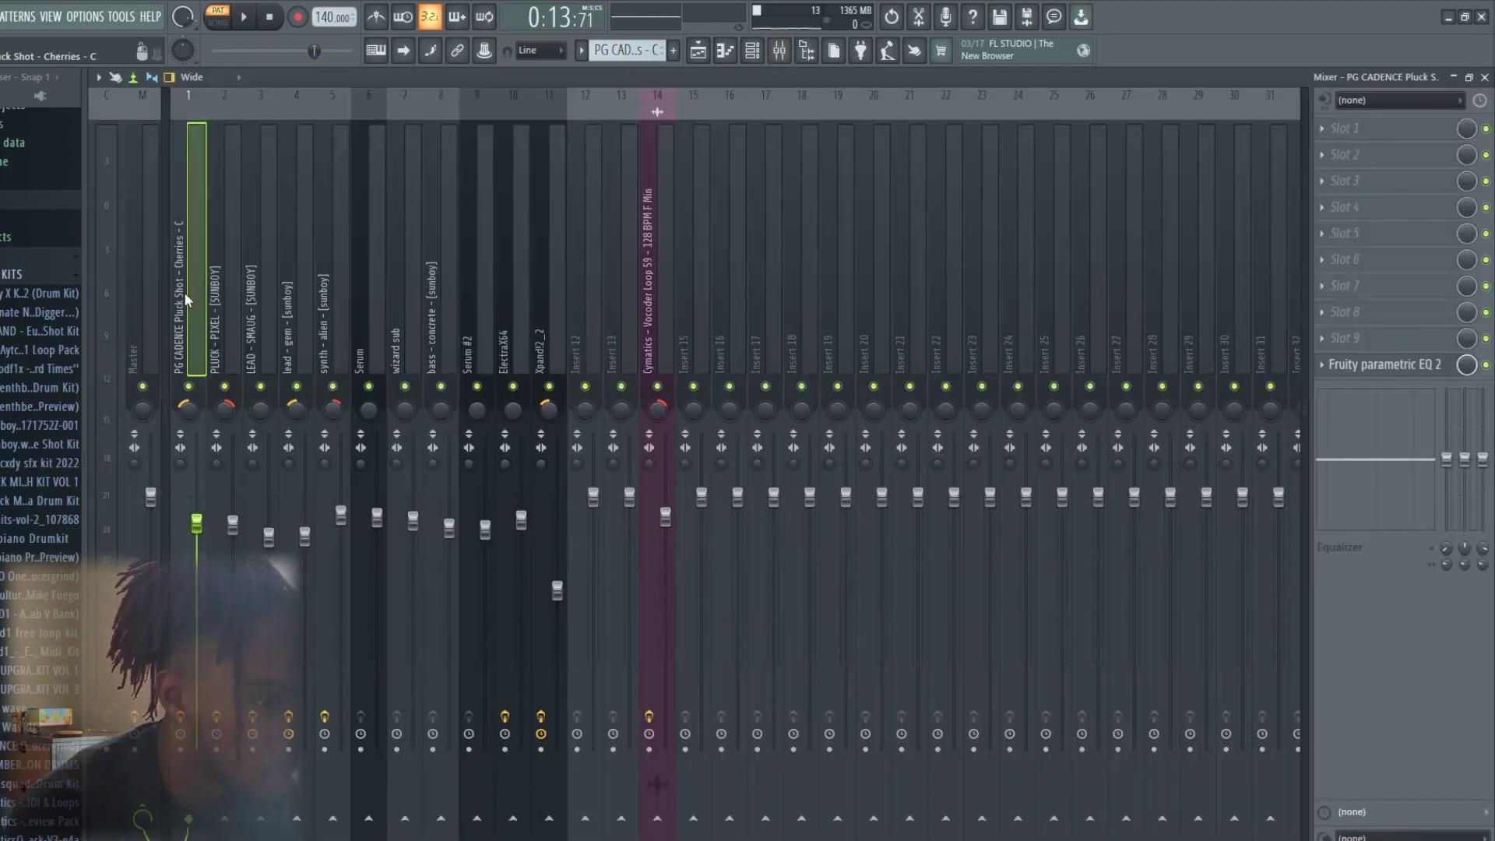
click(1397, 366)
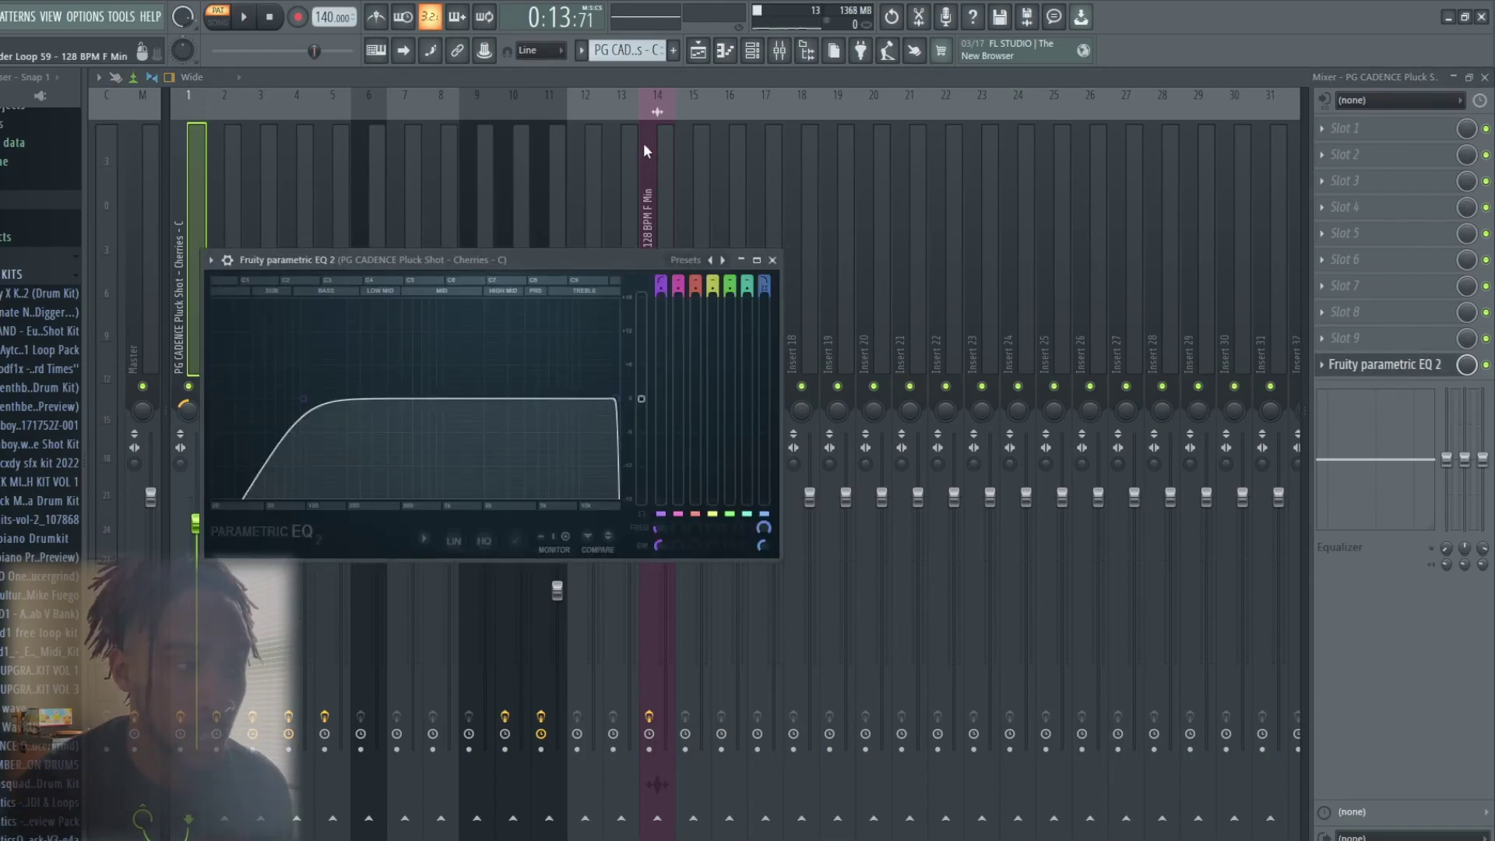
Show the PLUCK - PIXEL pattern's notes in the piano roll and play them back.
click(700, 56)
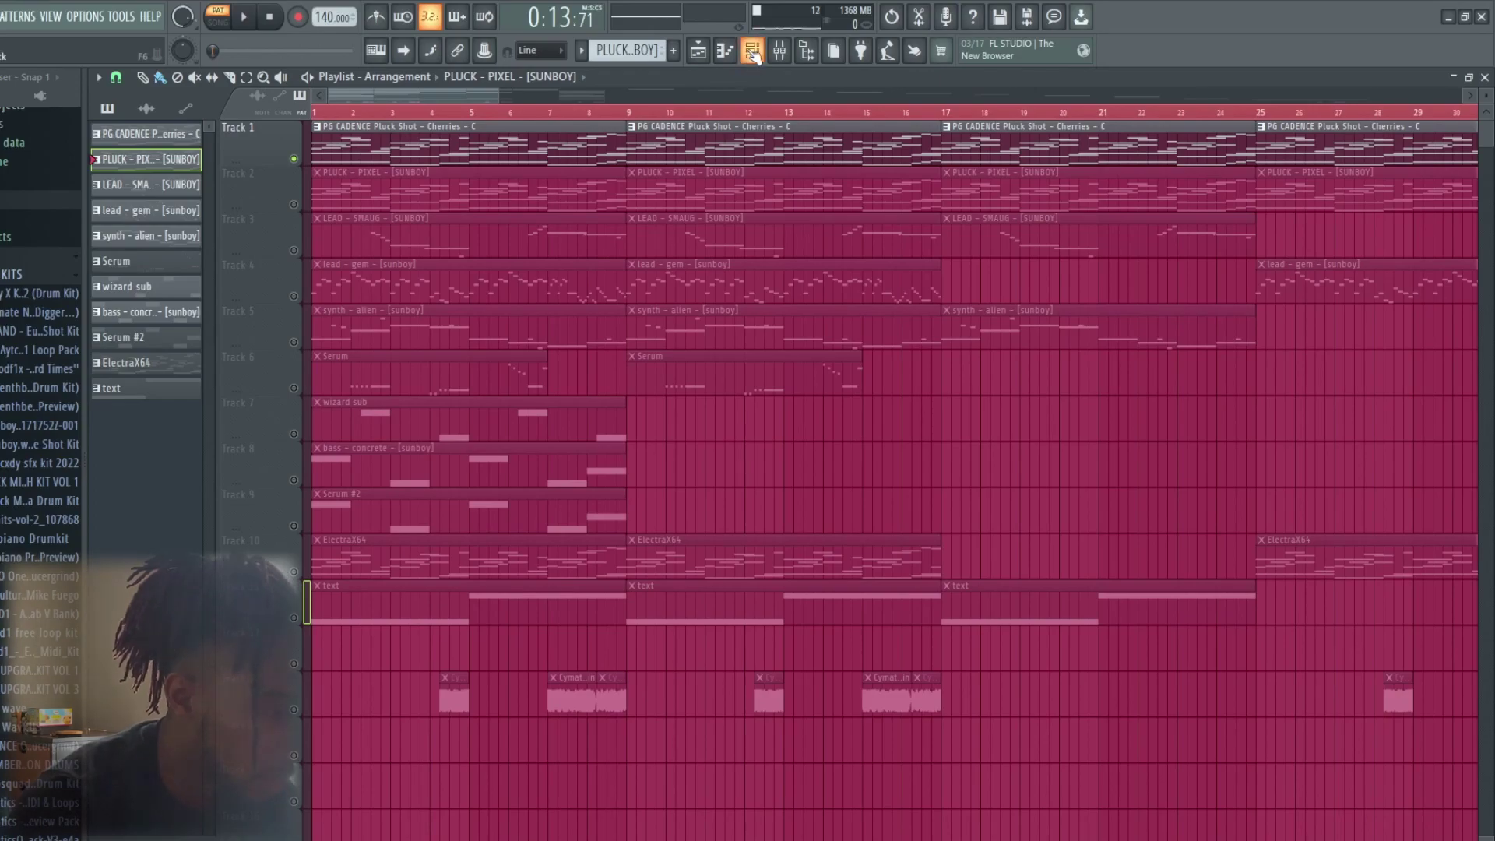
click(752, 50)
click(454, 290)
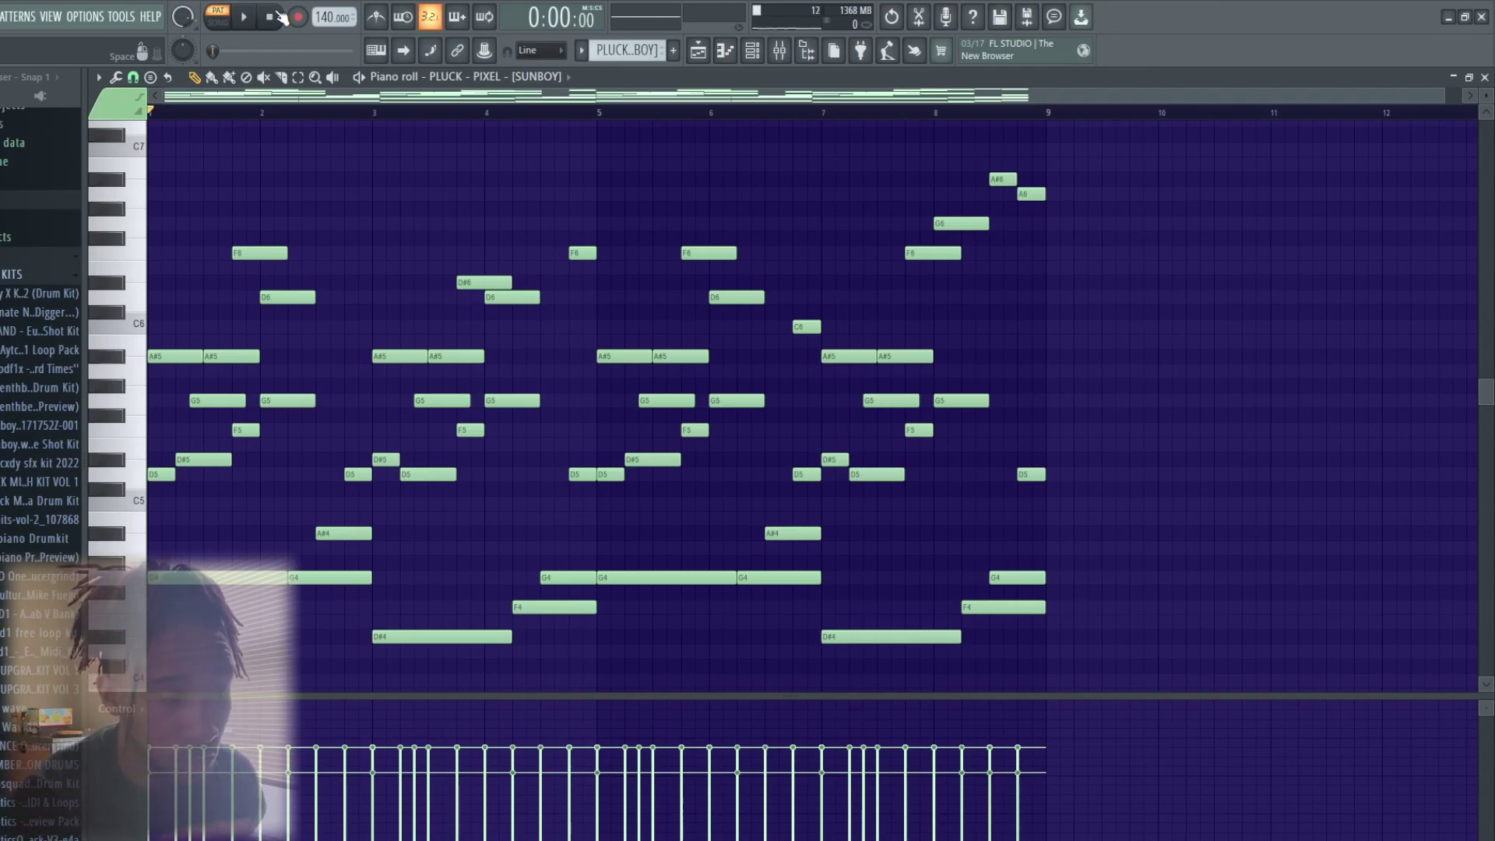
key(space)
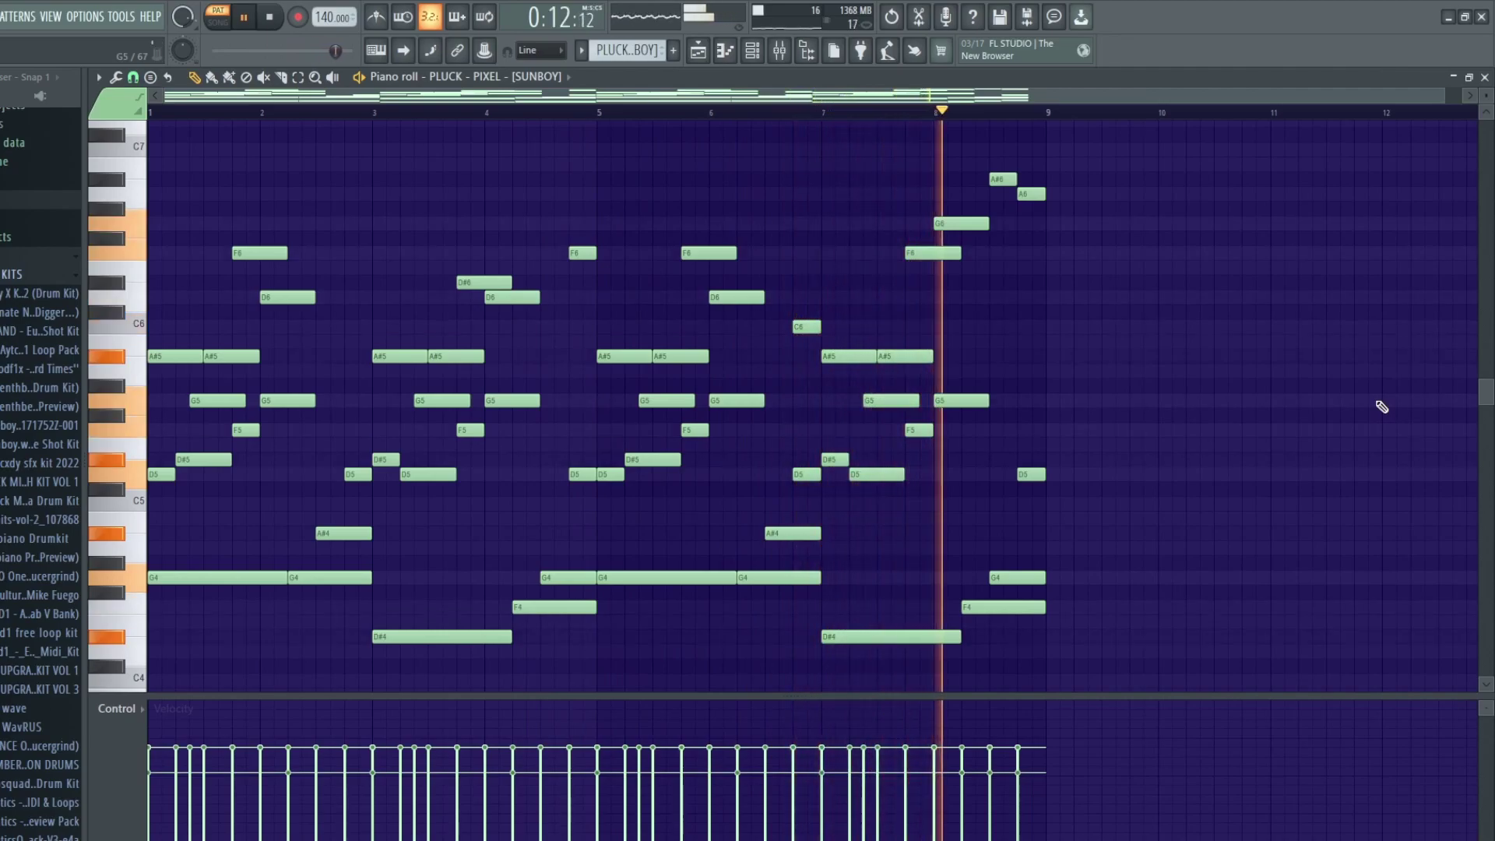
key(space)
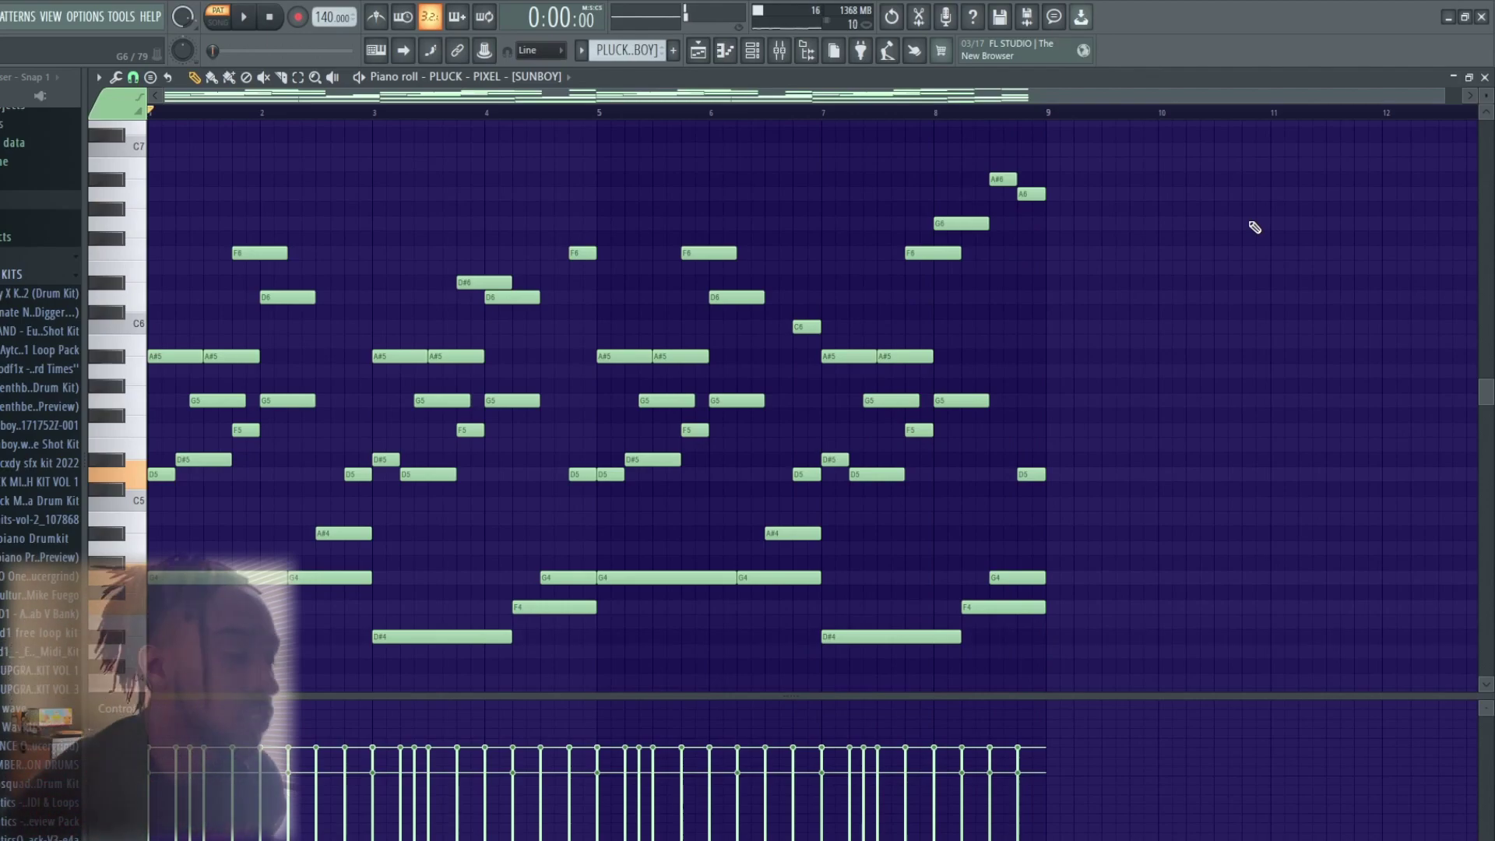
Show the effects on the PLUCK - PIXEL mixer track.
click(782, 50)
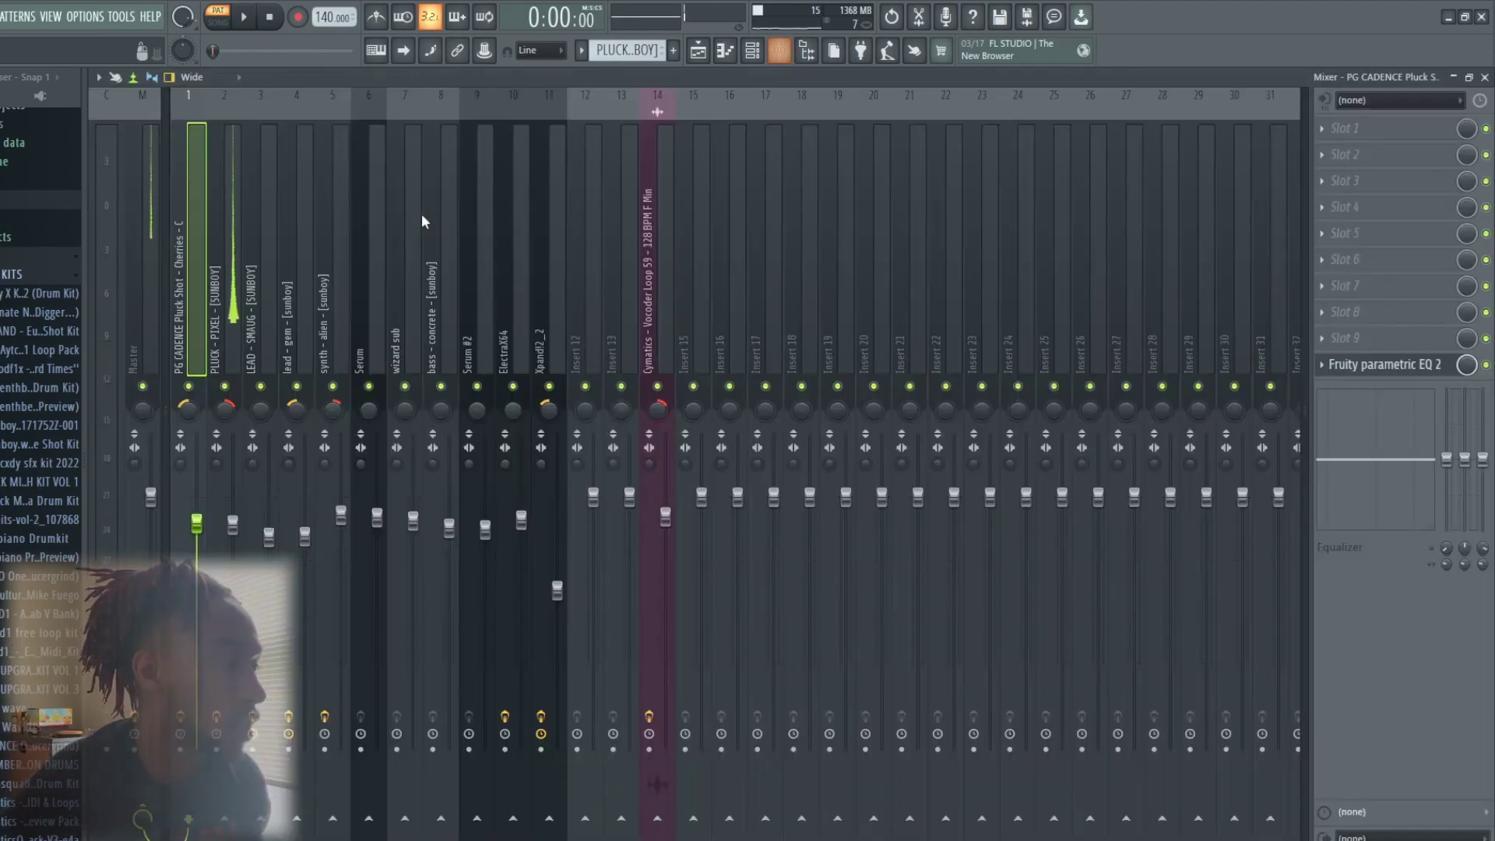
click(238, 319)
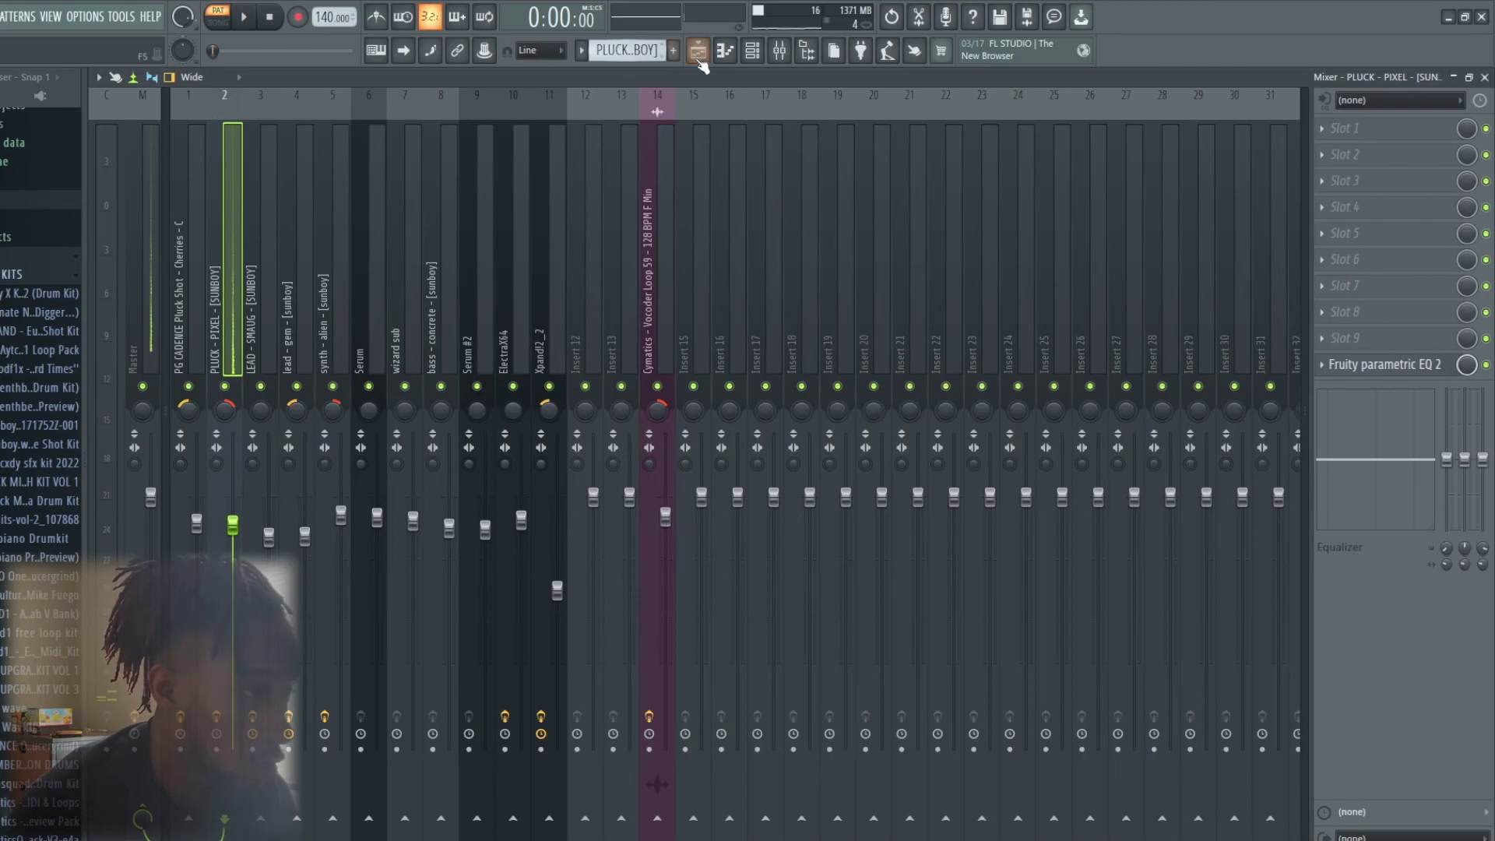
Return to the playlist and make LEAD - SMAUG the current pattern.
click(700, 56)
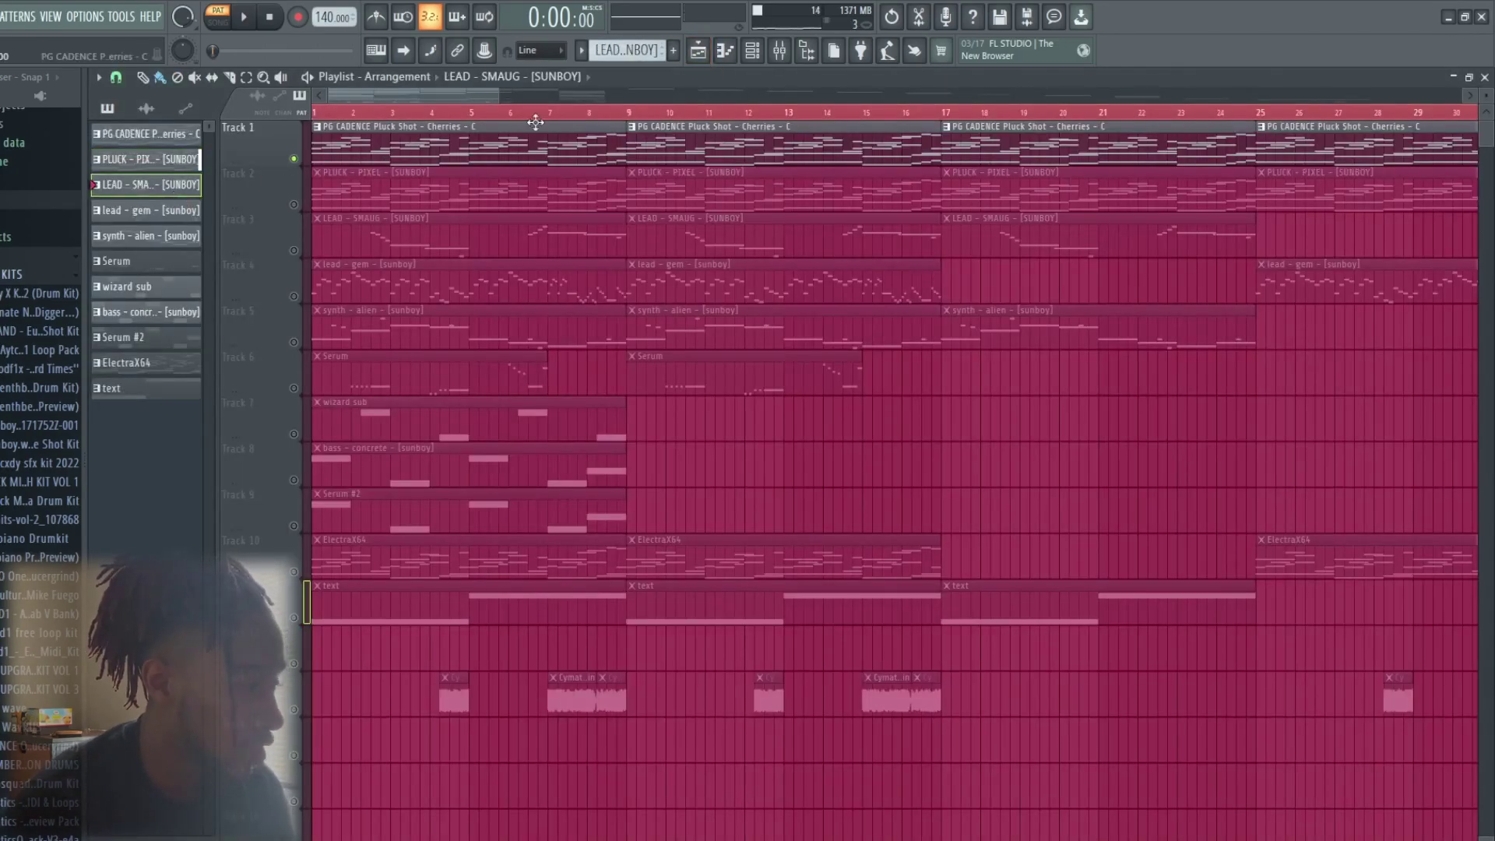
click(754, 52)
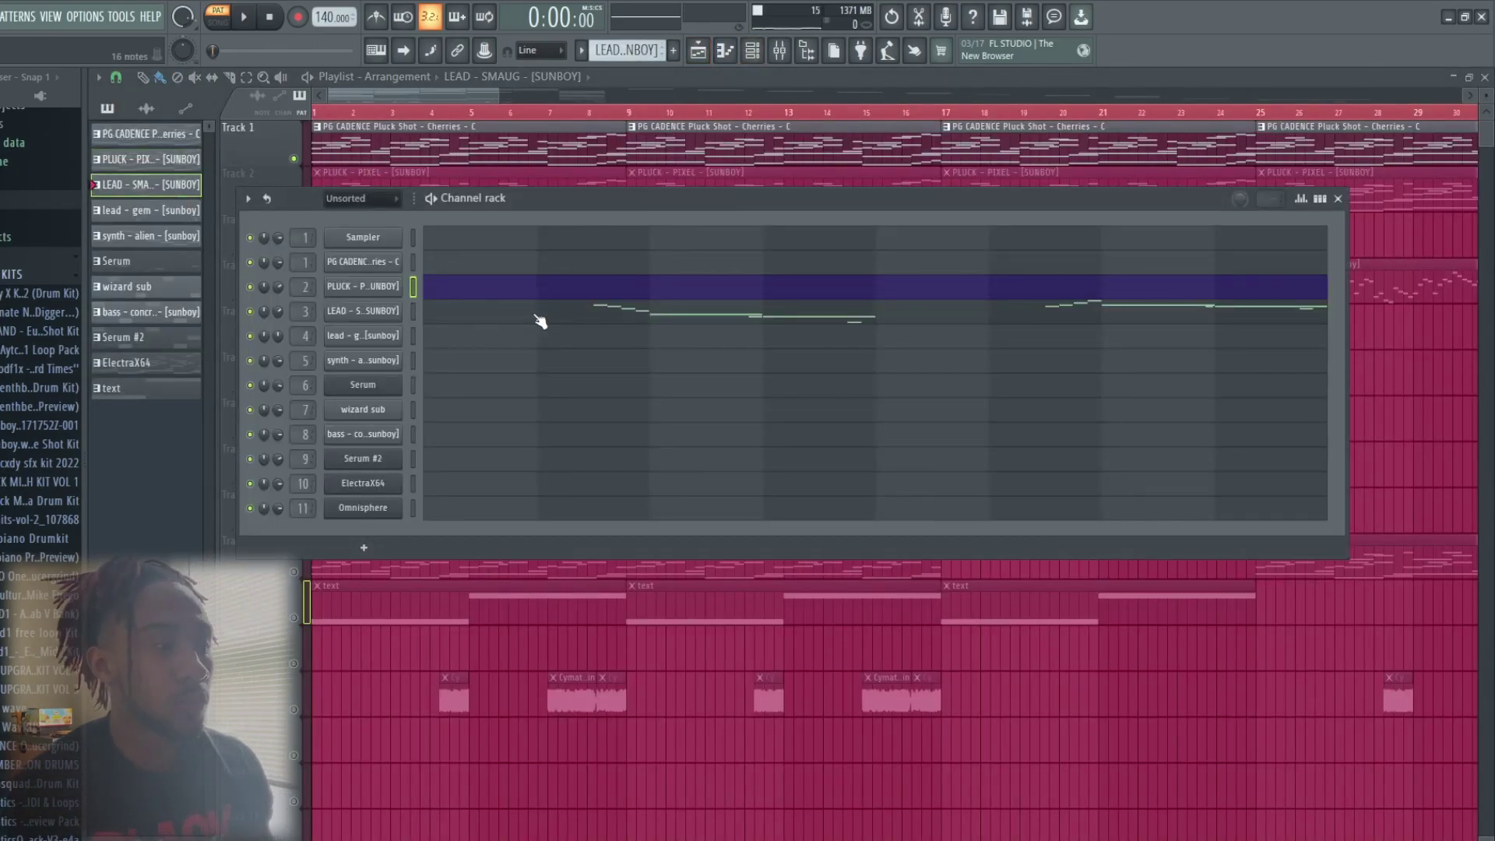
key(F6)
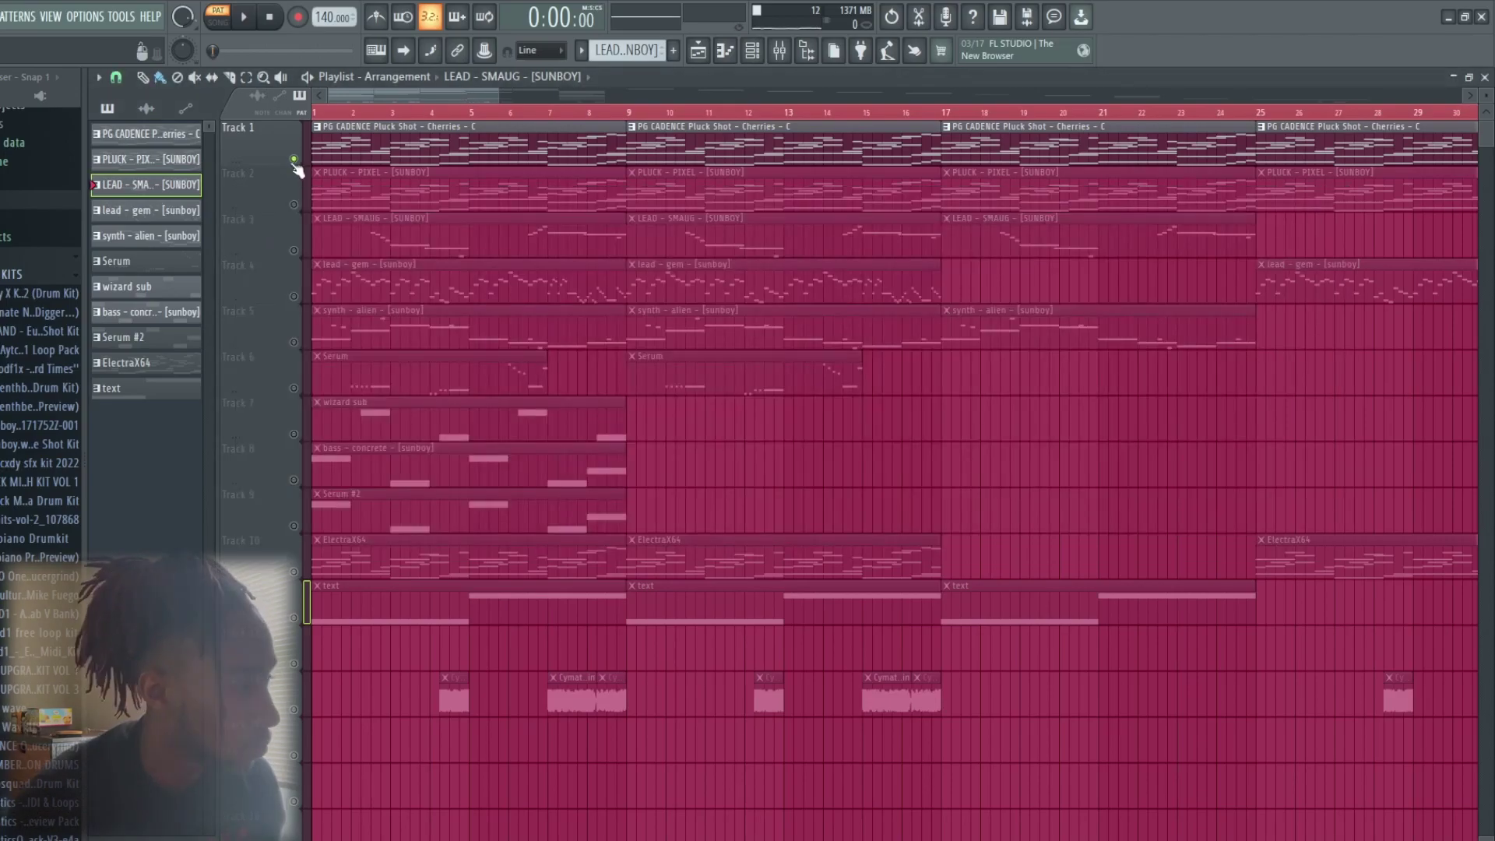
Unmute Track 2 and play the arrangement, muting and unmuting Tracks 1 and 2 to compare the two plucks.
click(293, 204)
key(space)
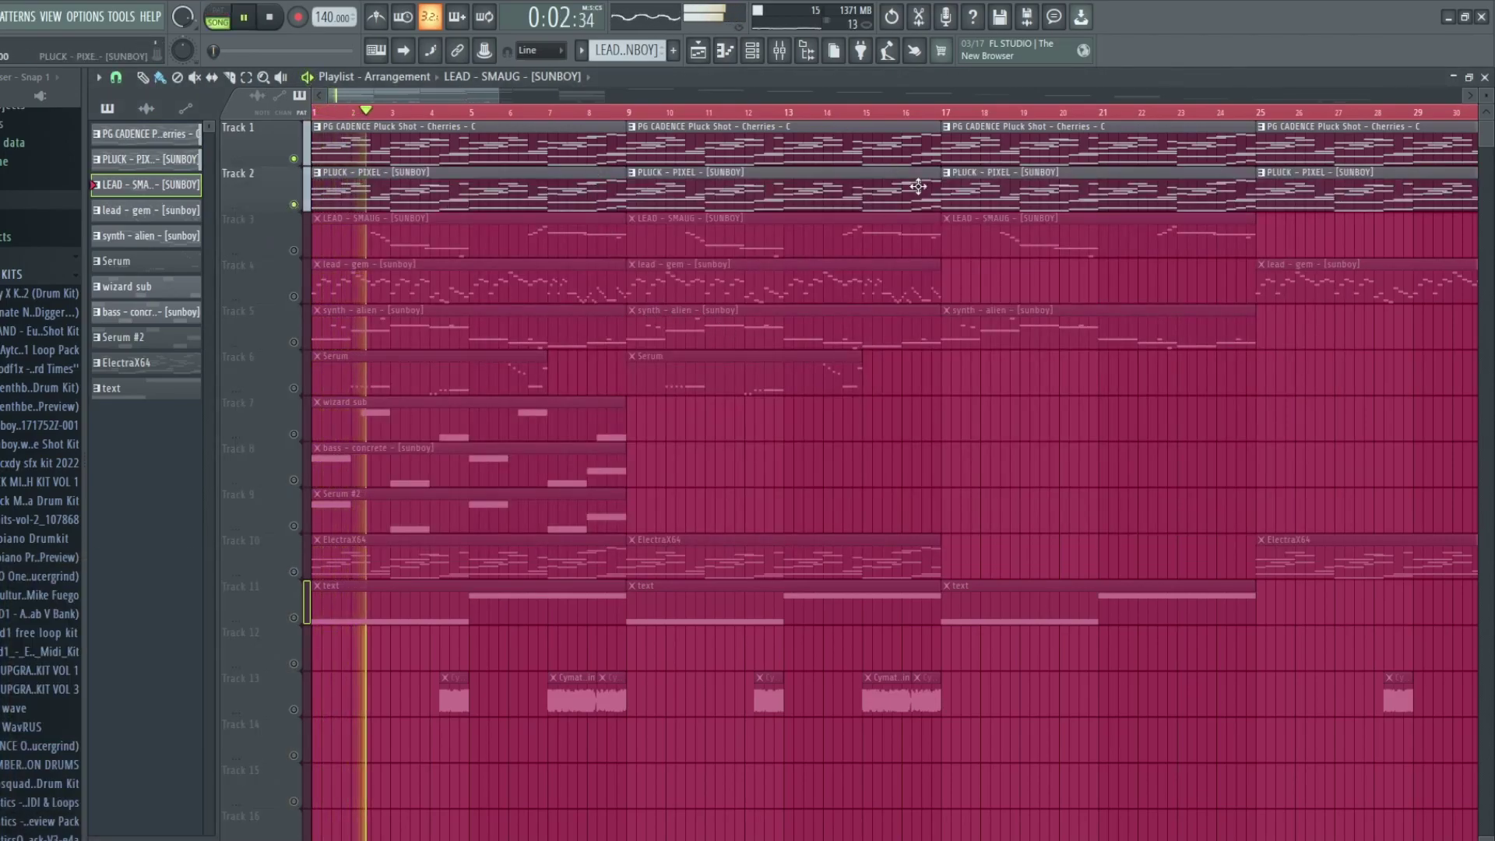
click(294, 205)
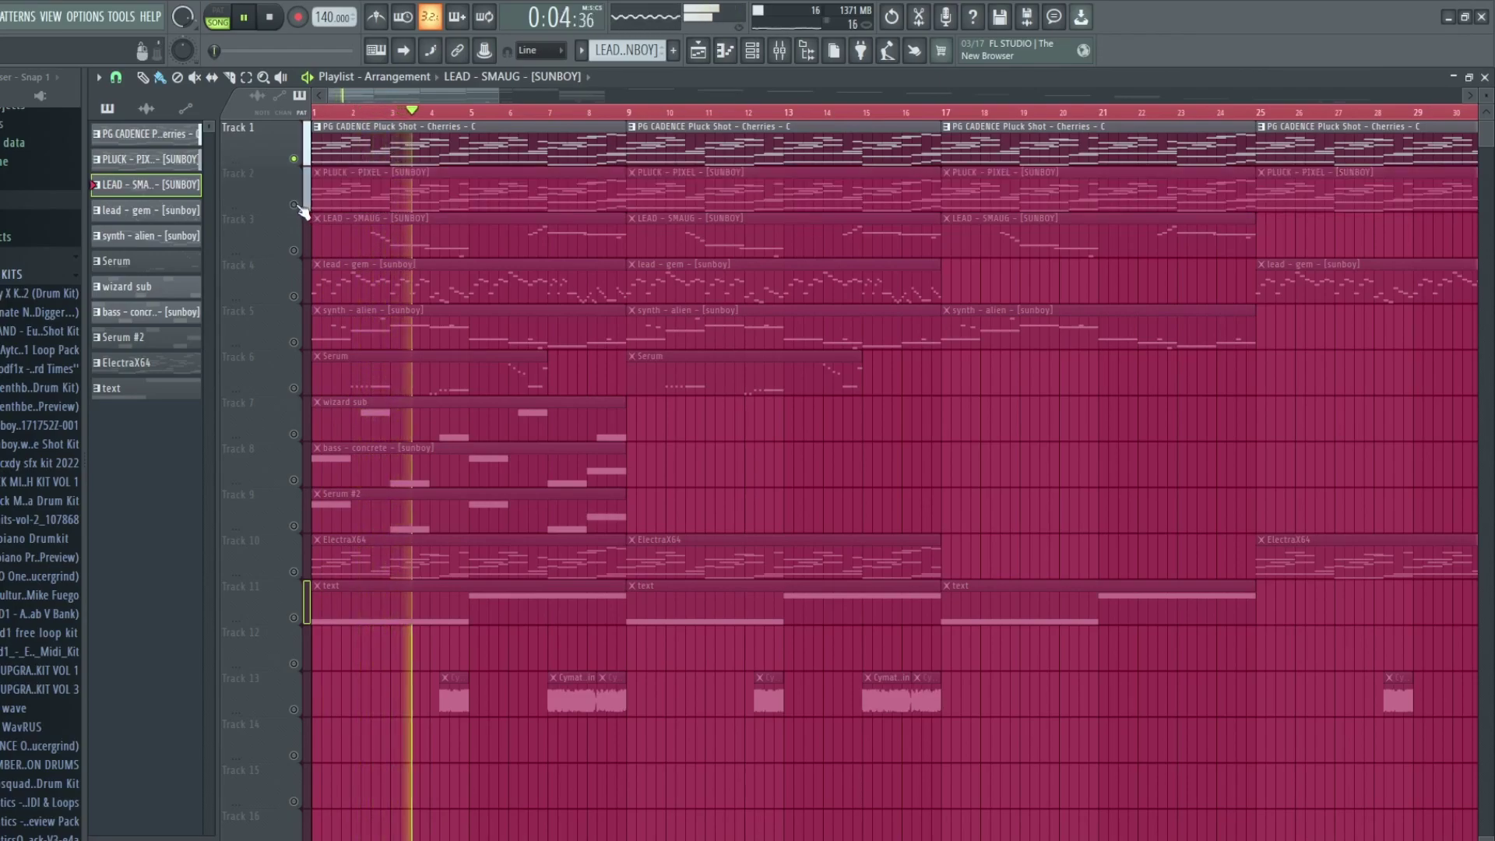
click(295, 205)
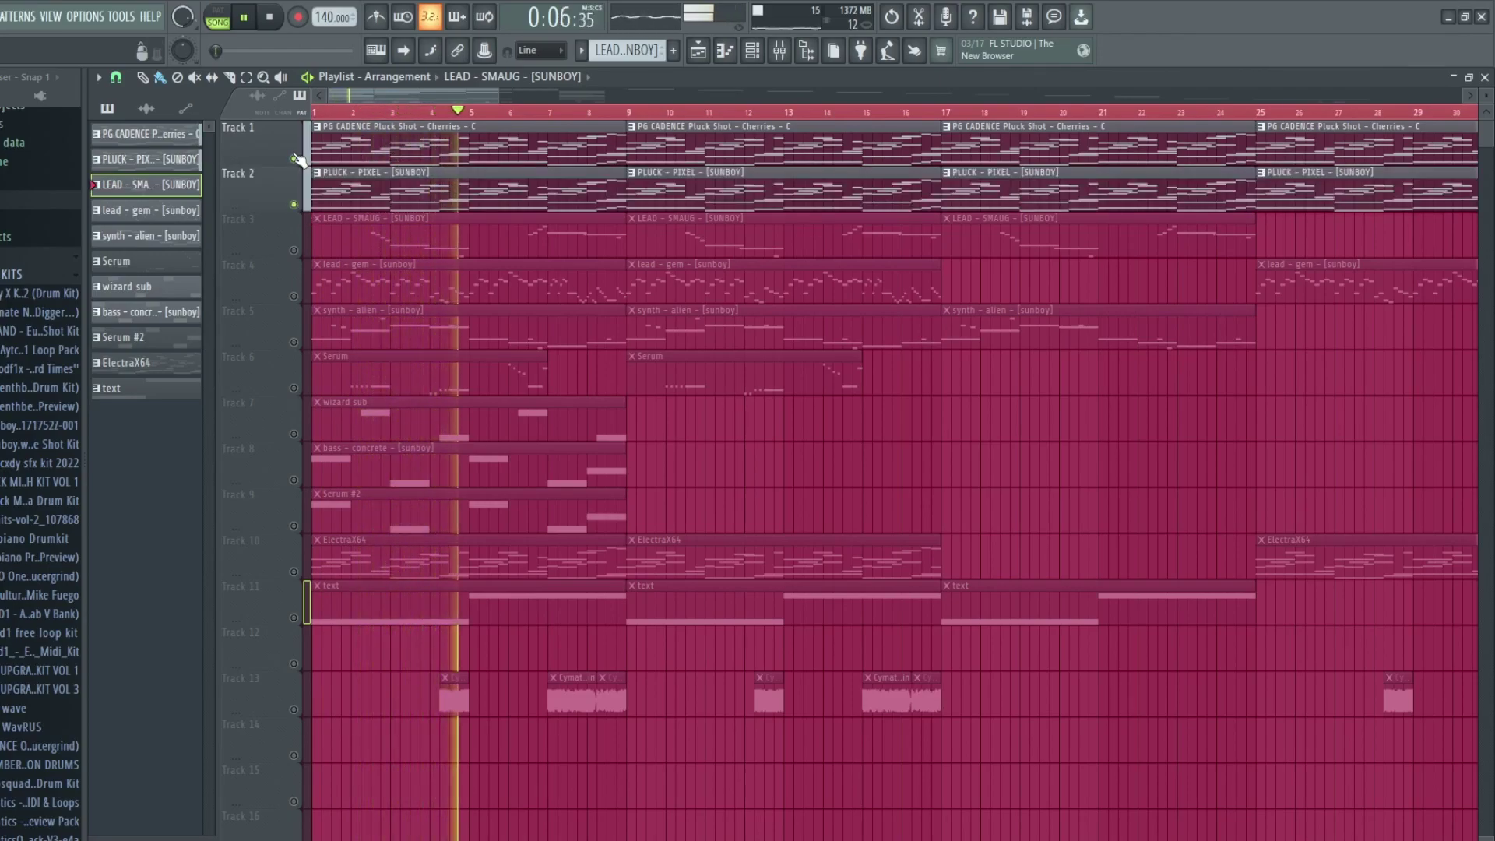
click(294, 159)
click(294, 159)
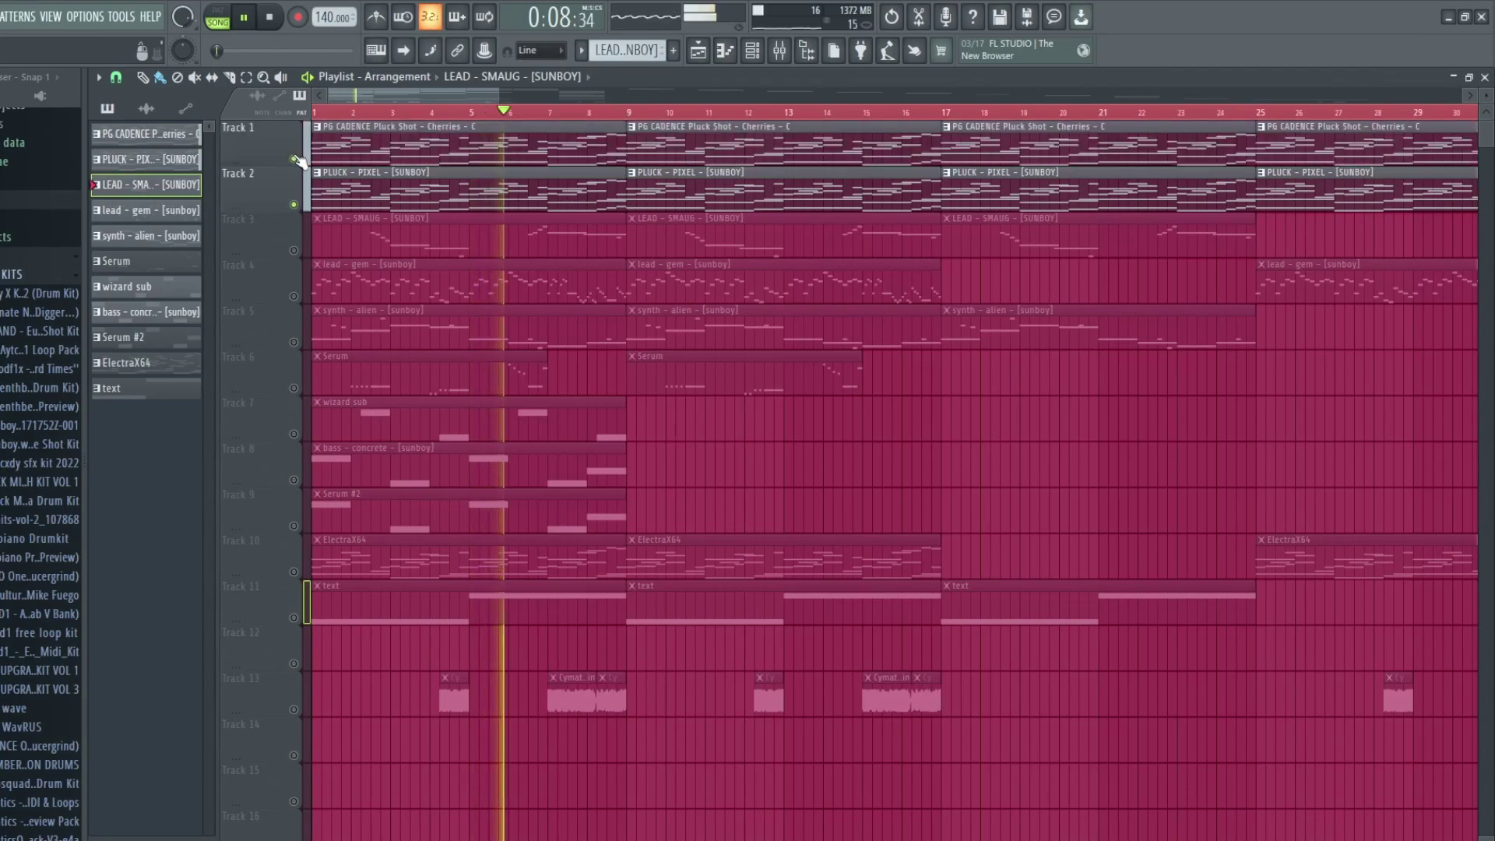
key(l)
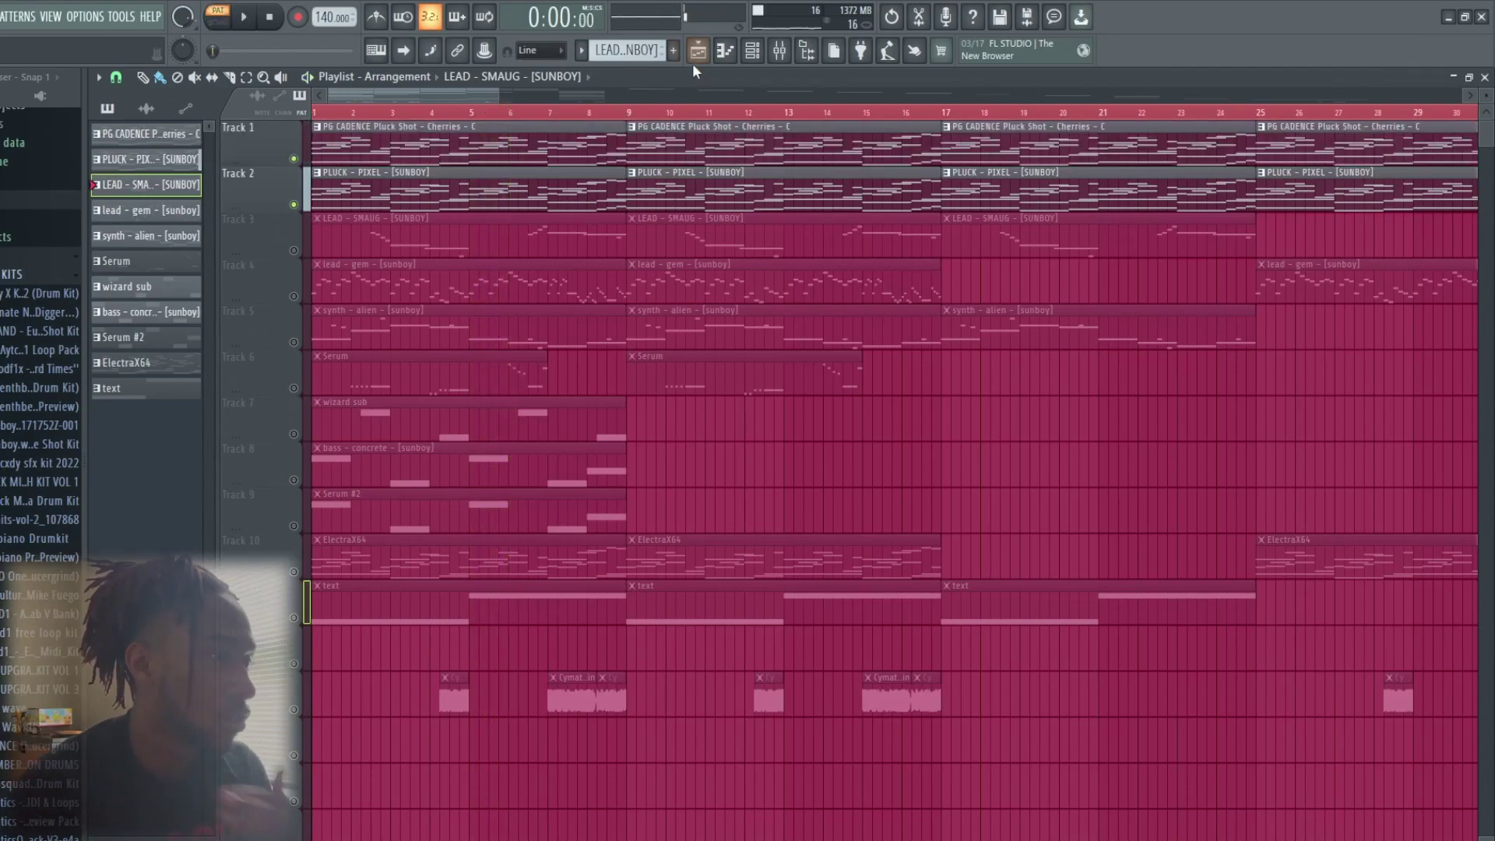
Show the LEAD - SMAUG notes in the piano roll and play them from bar 2, briefly with the metronome on.
key(F6)
click(478, 310)
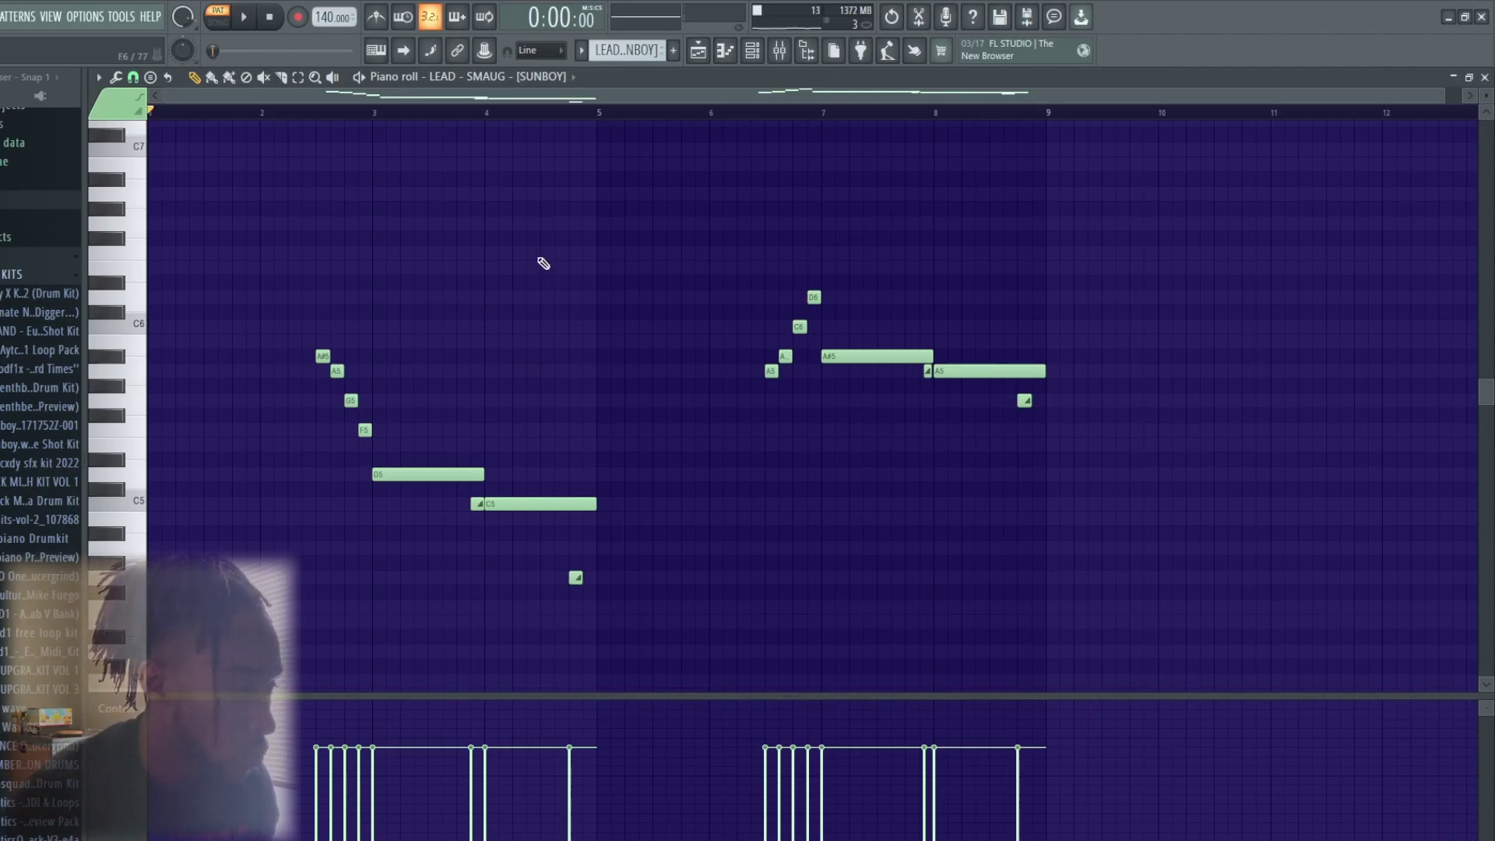
click(286, 111)
key(space)
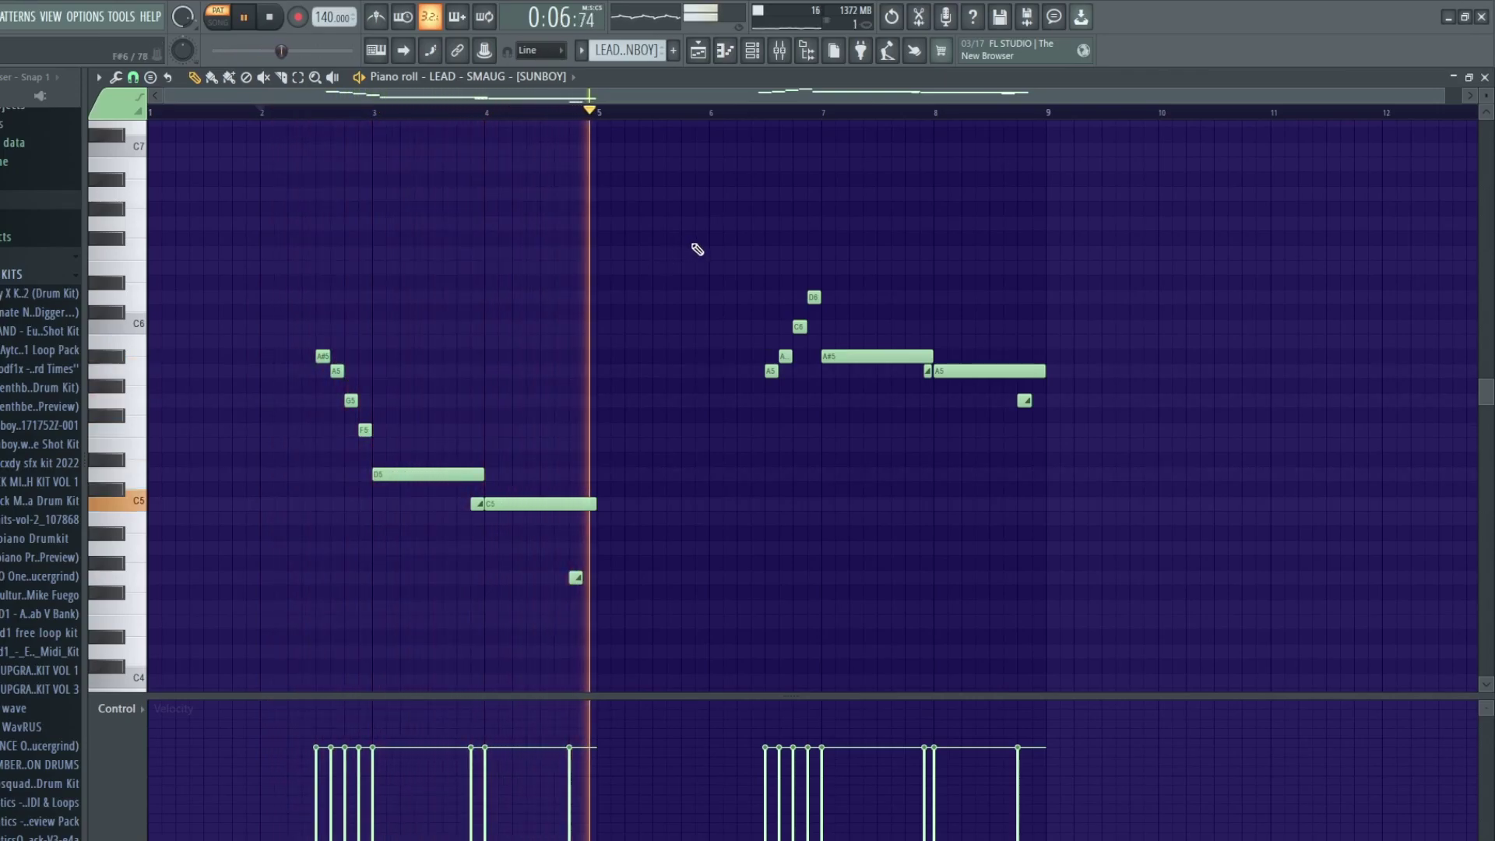
click(377, 18)
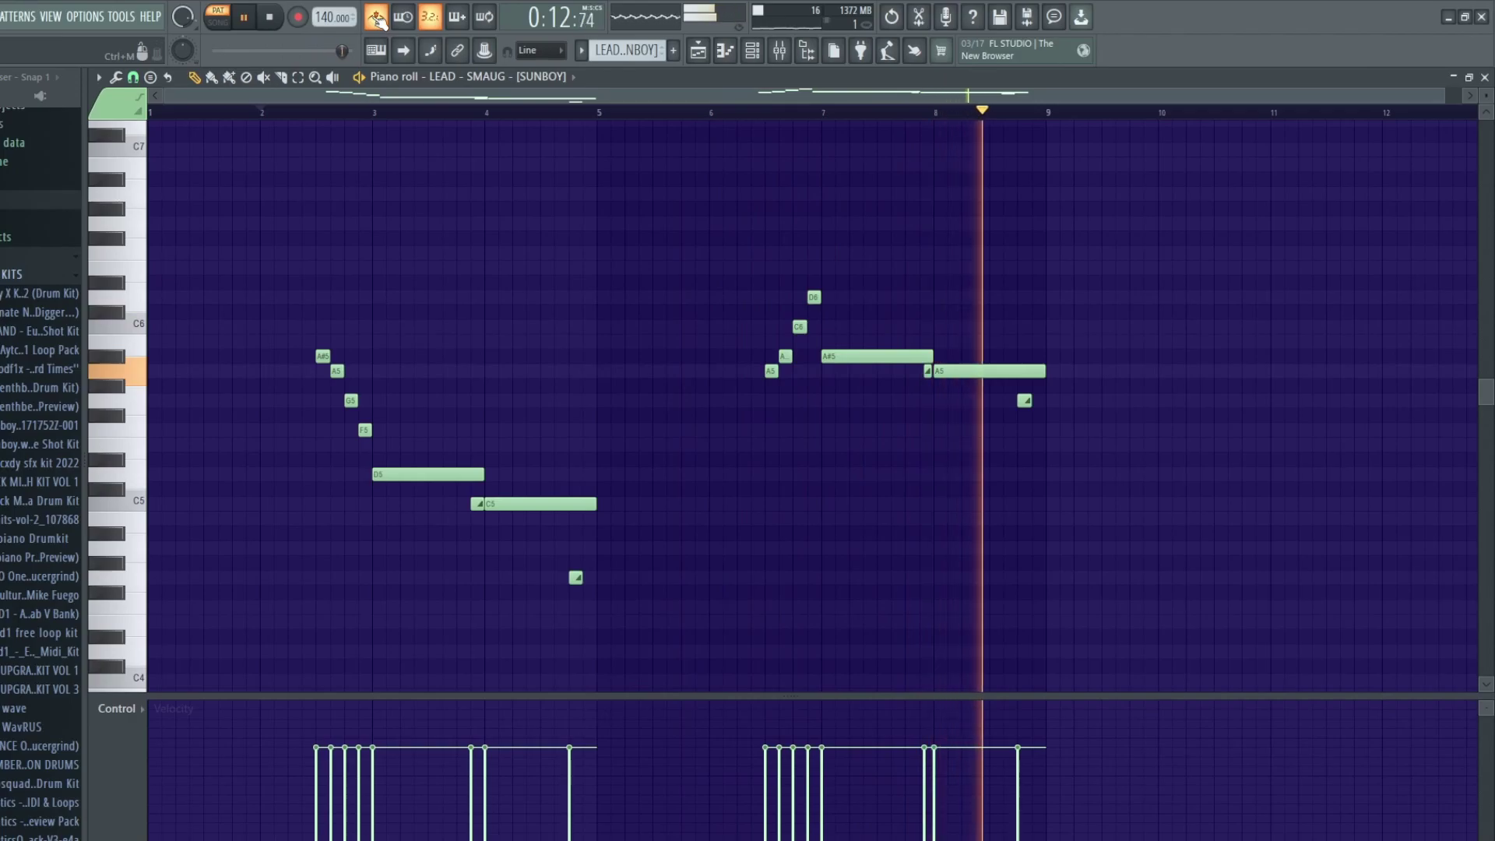
key(space)
click(376, 19)
Examine the LEAD - SMAUG channel's sample, volume envelope and polyphony settings, and bring the playlist back.
click(752, 51)
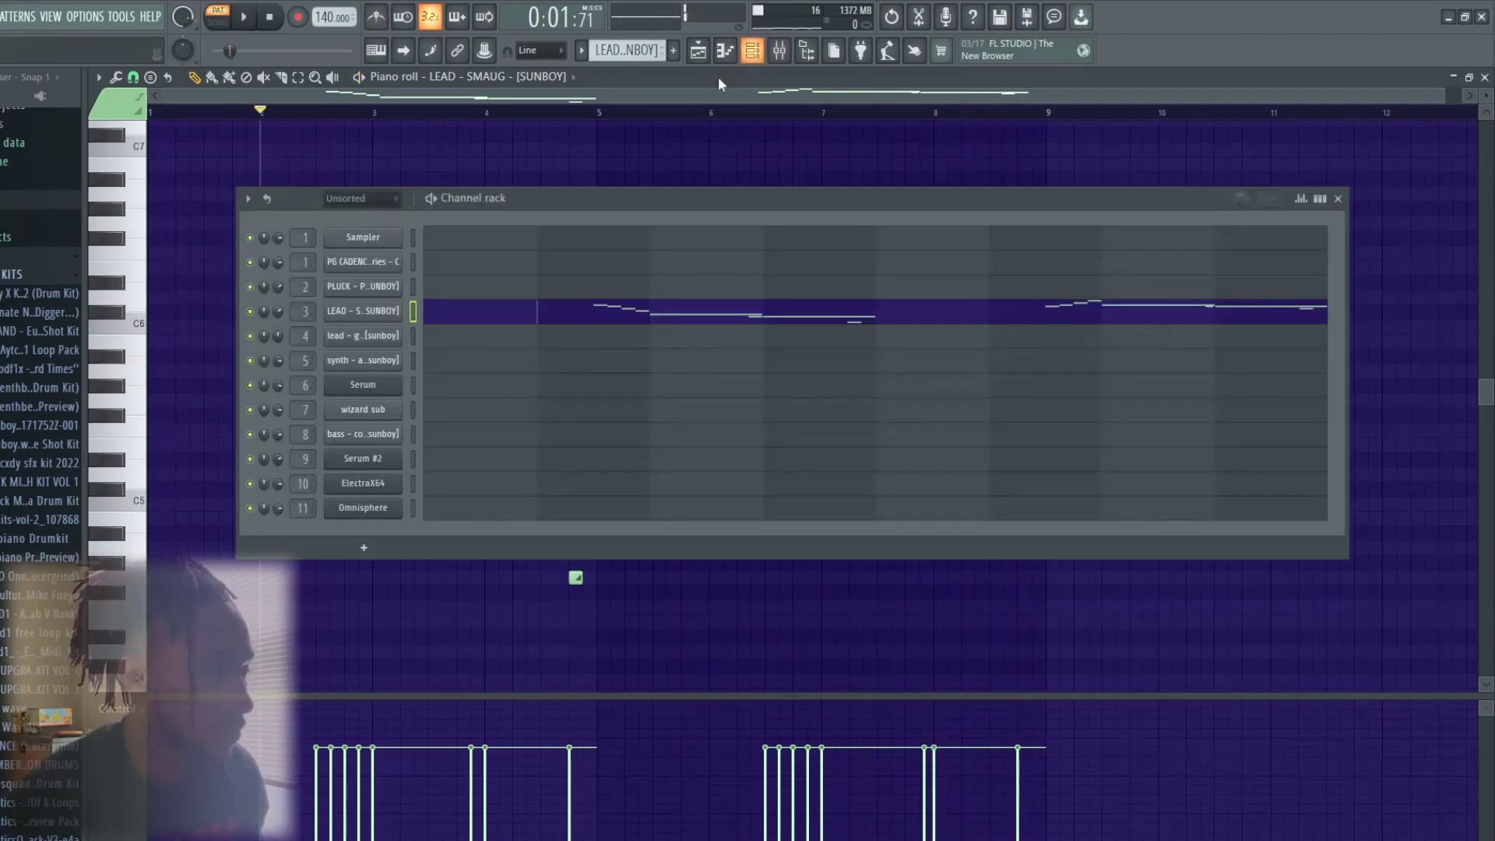
click(366, 311)
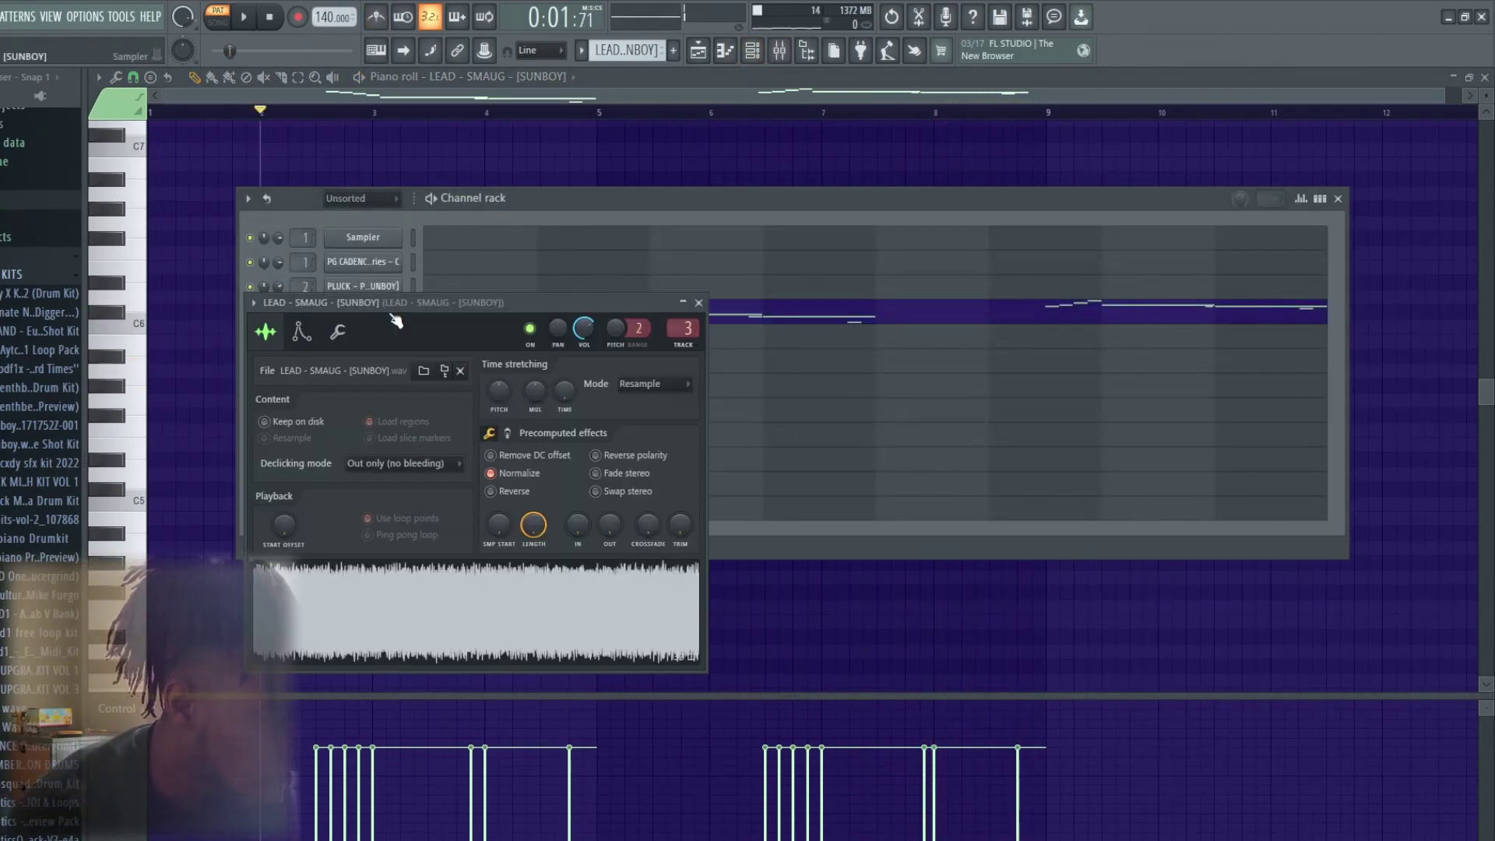
click(301, 331)
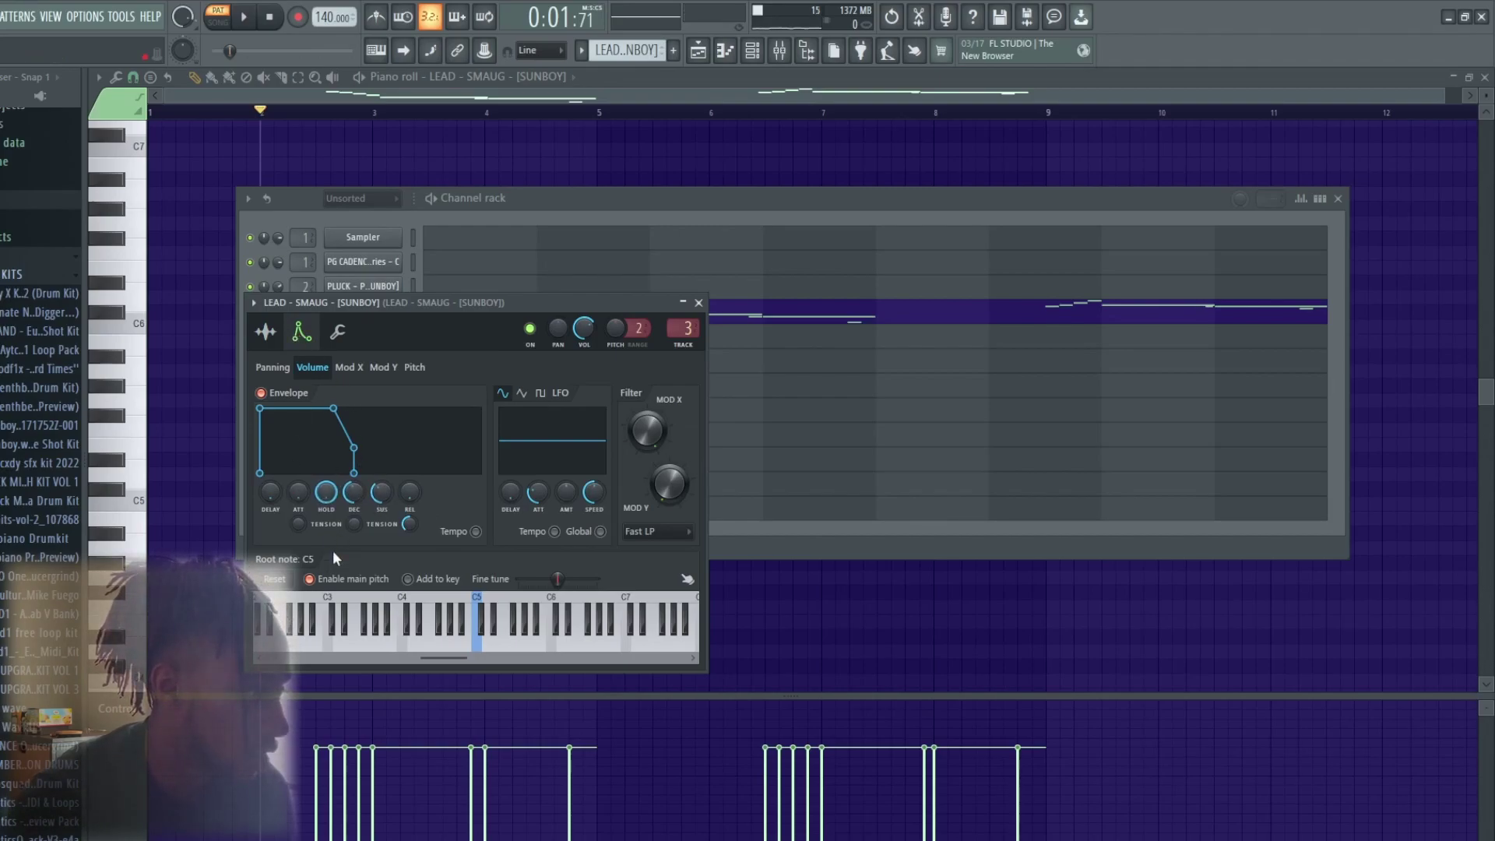
click(337, 332)
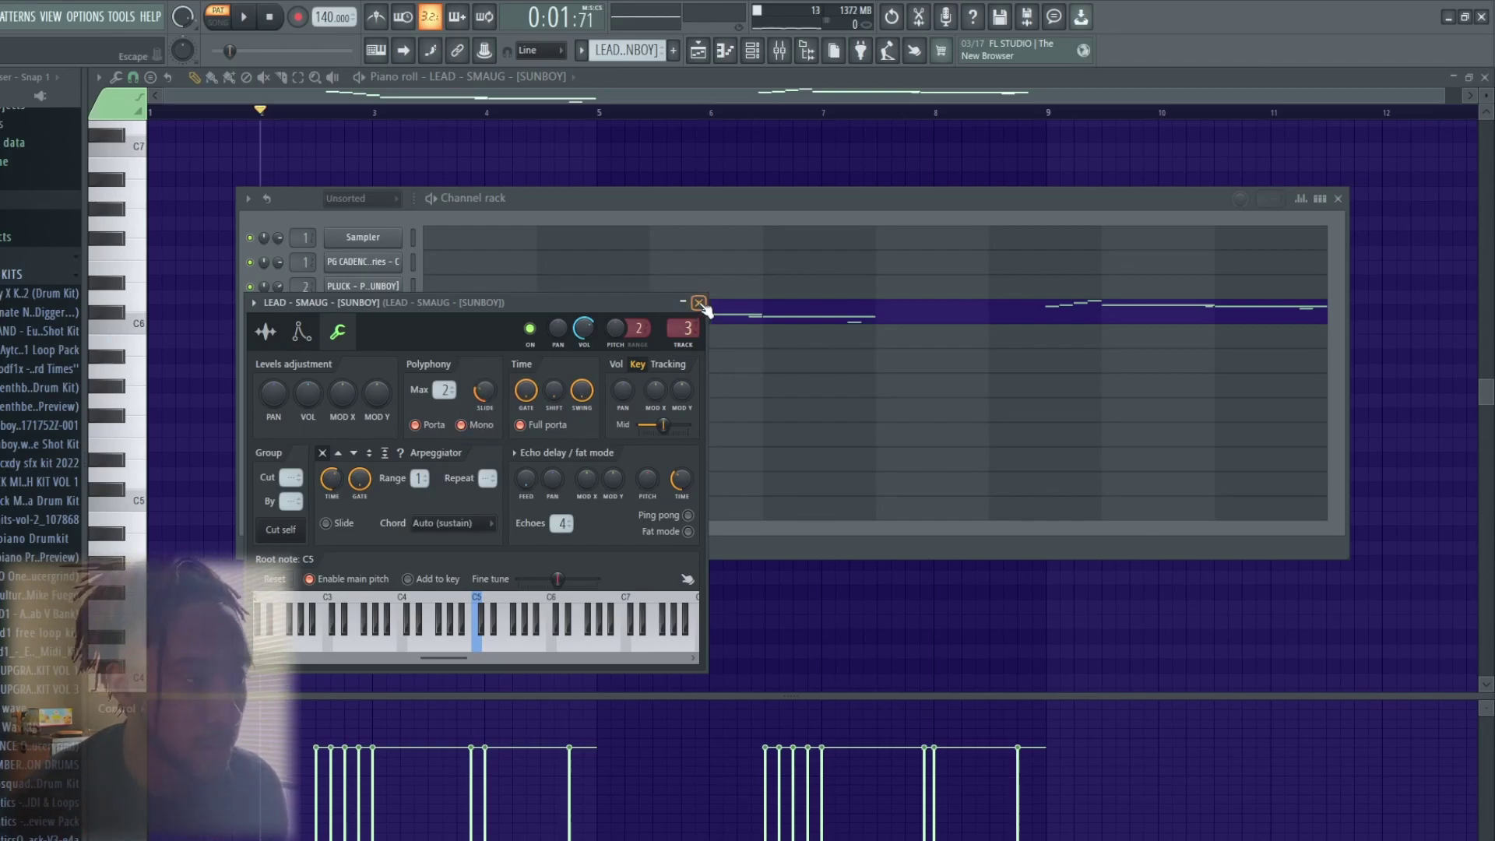
key(F5)
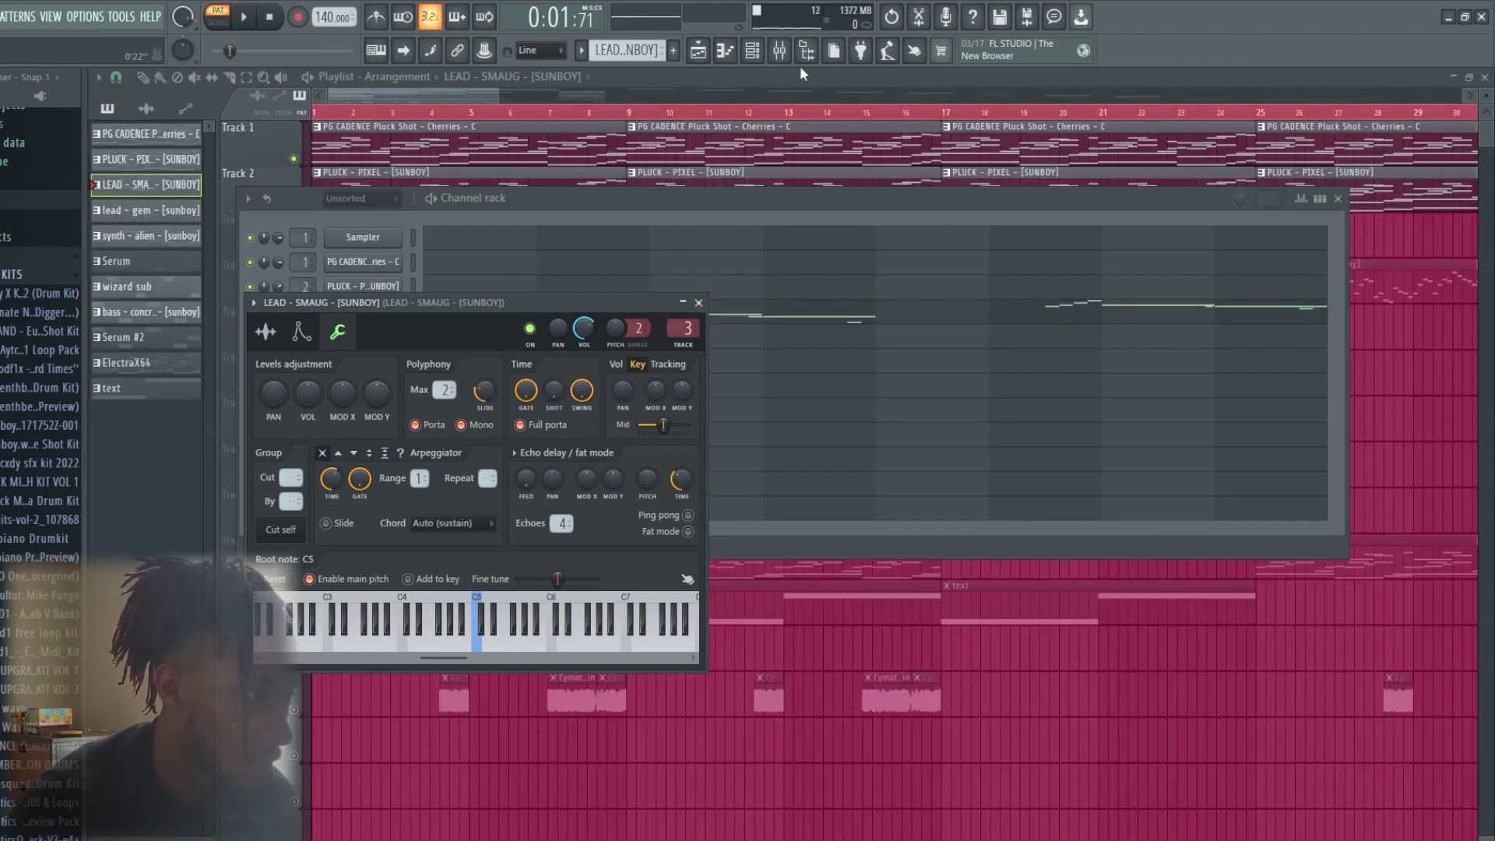
Inspect the RC-20 Retro Color effect on the LEAD - SMAUG mixer track, close it and return to the playlist.
click(780, 51)
click(1409, 159)
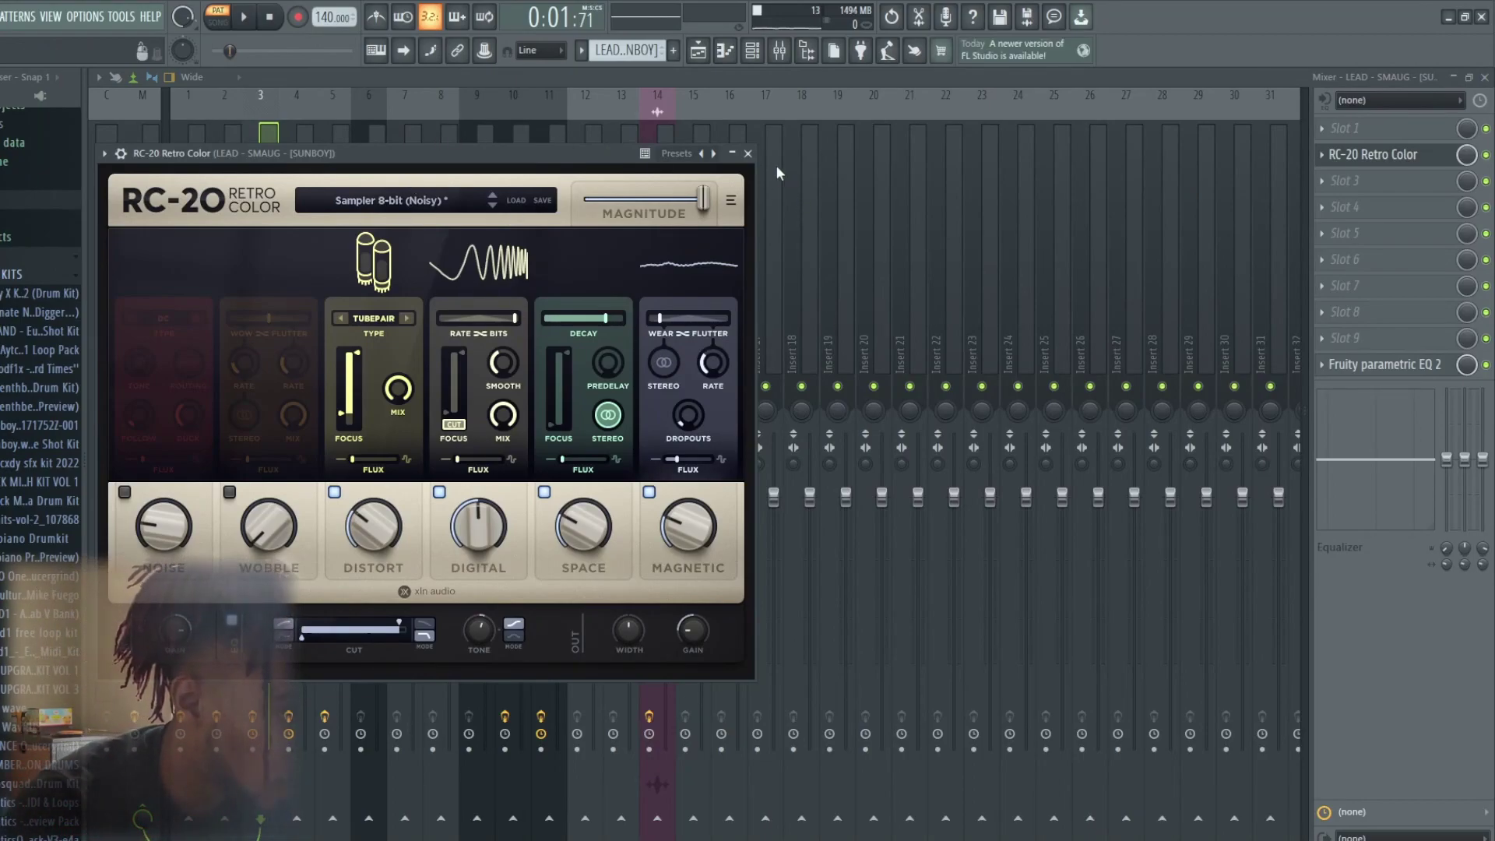
click(748, 153)
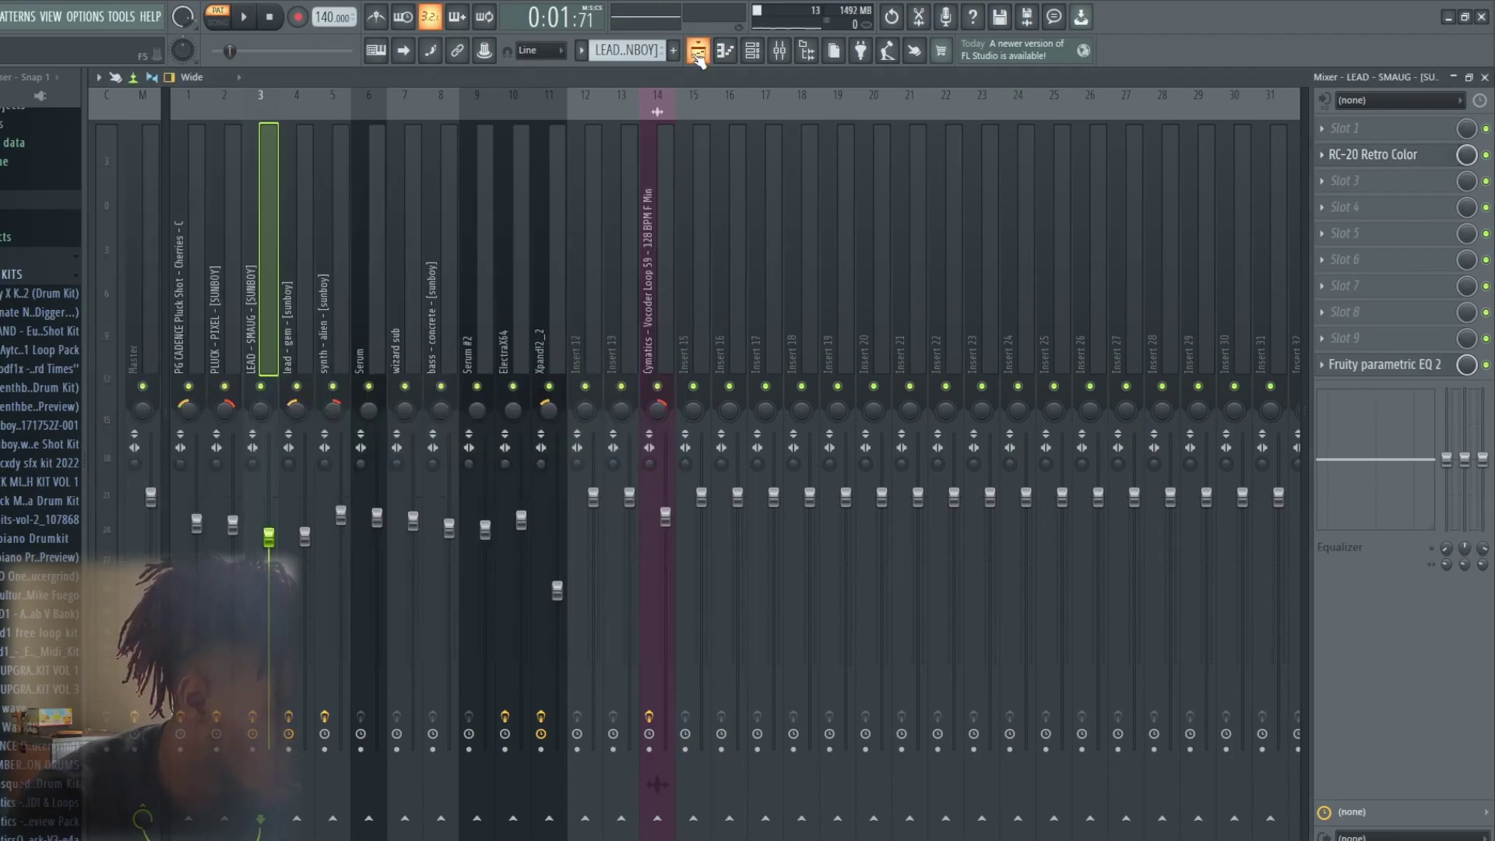
click(698, 52)
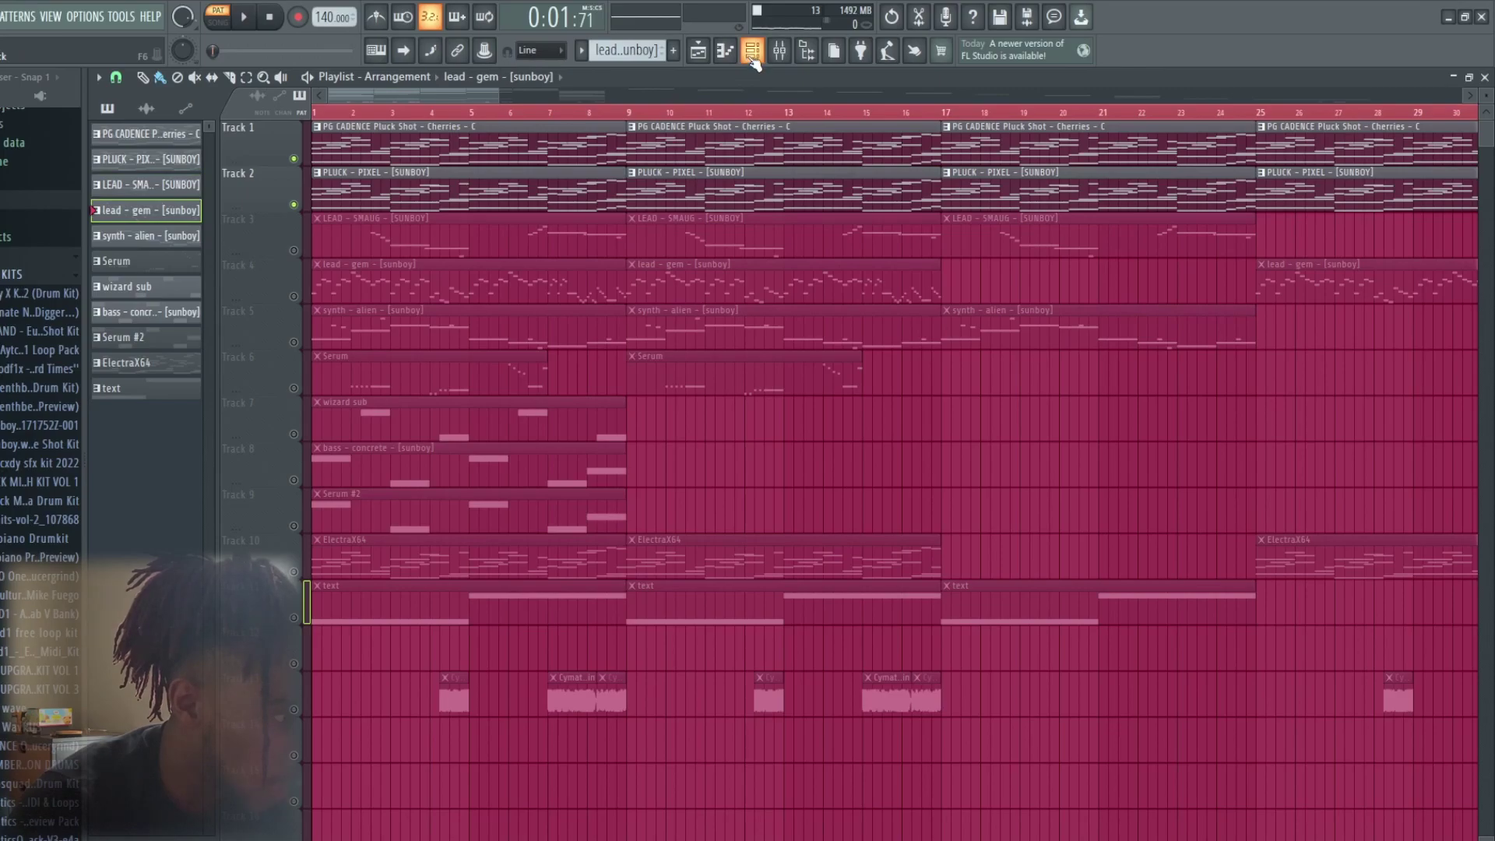
Solo Track 4, show the lead - gem notes in the piano roll and play them nearly to the end.
right_click(294, 295)
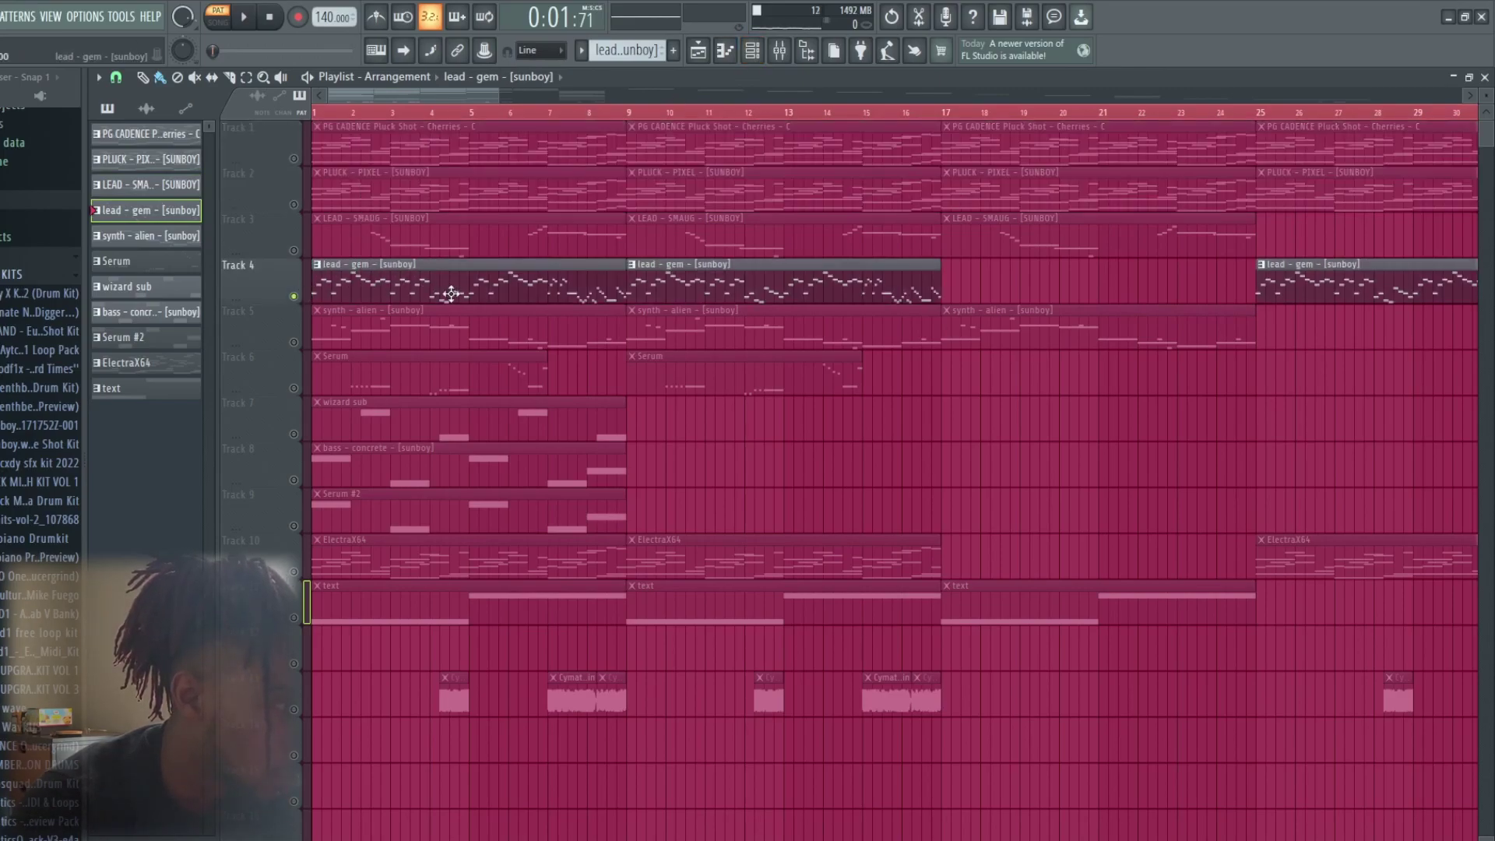
click(736, 54)
click(619, 349)
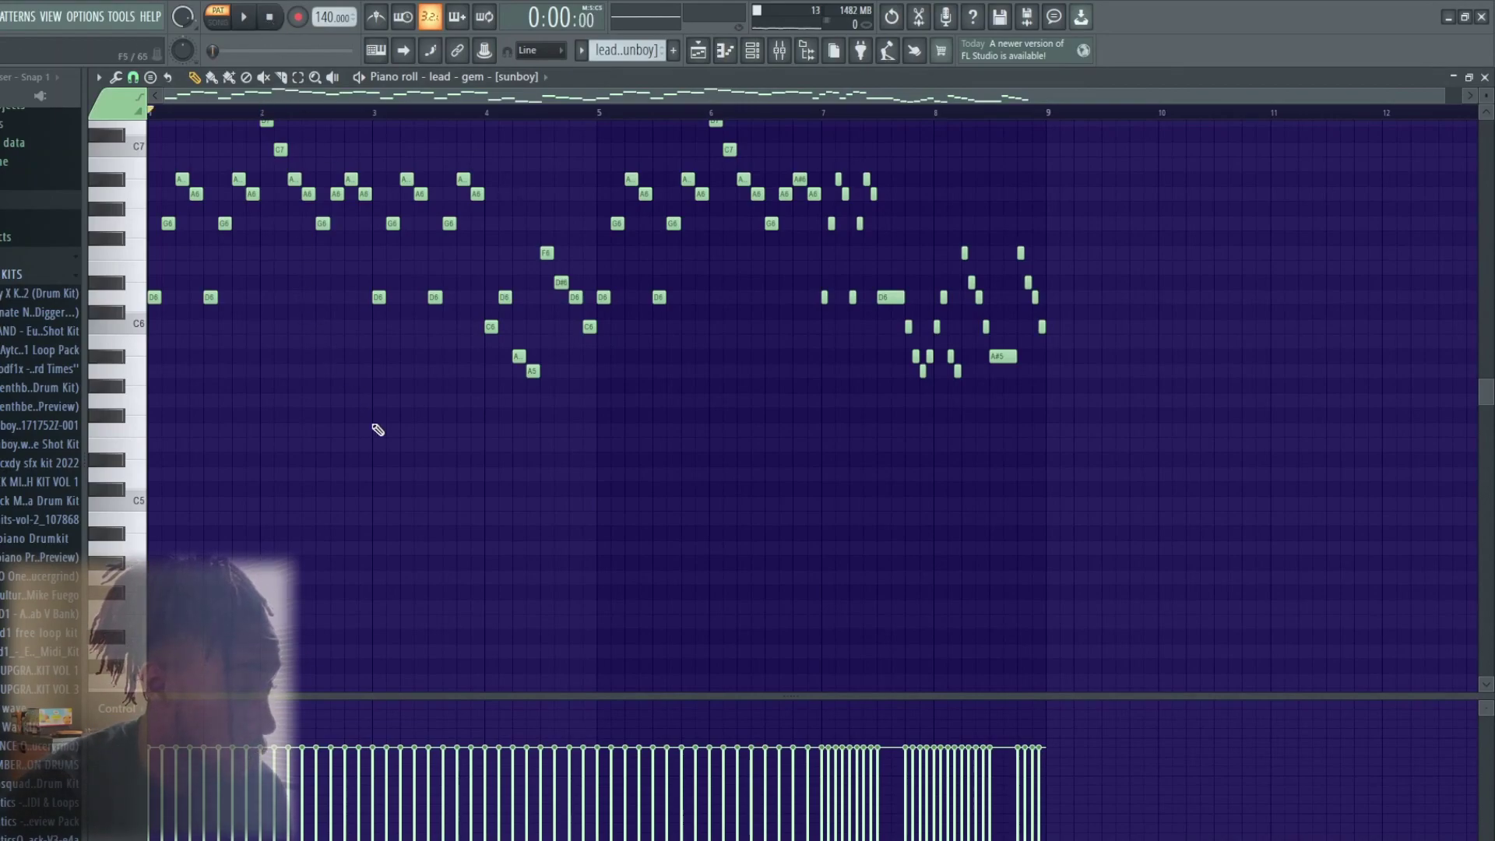
scroll(376, 425, up, 3)
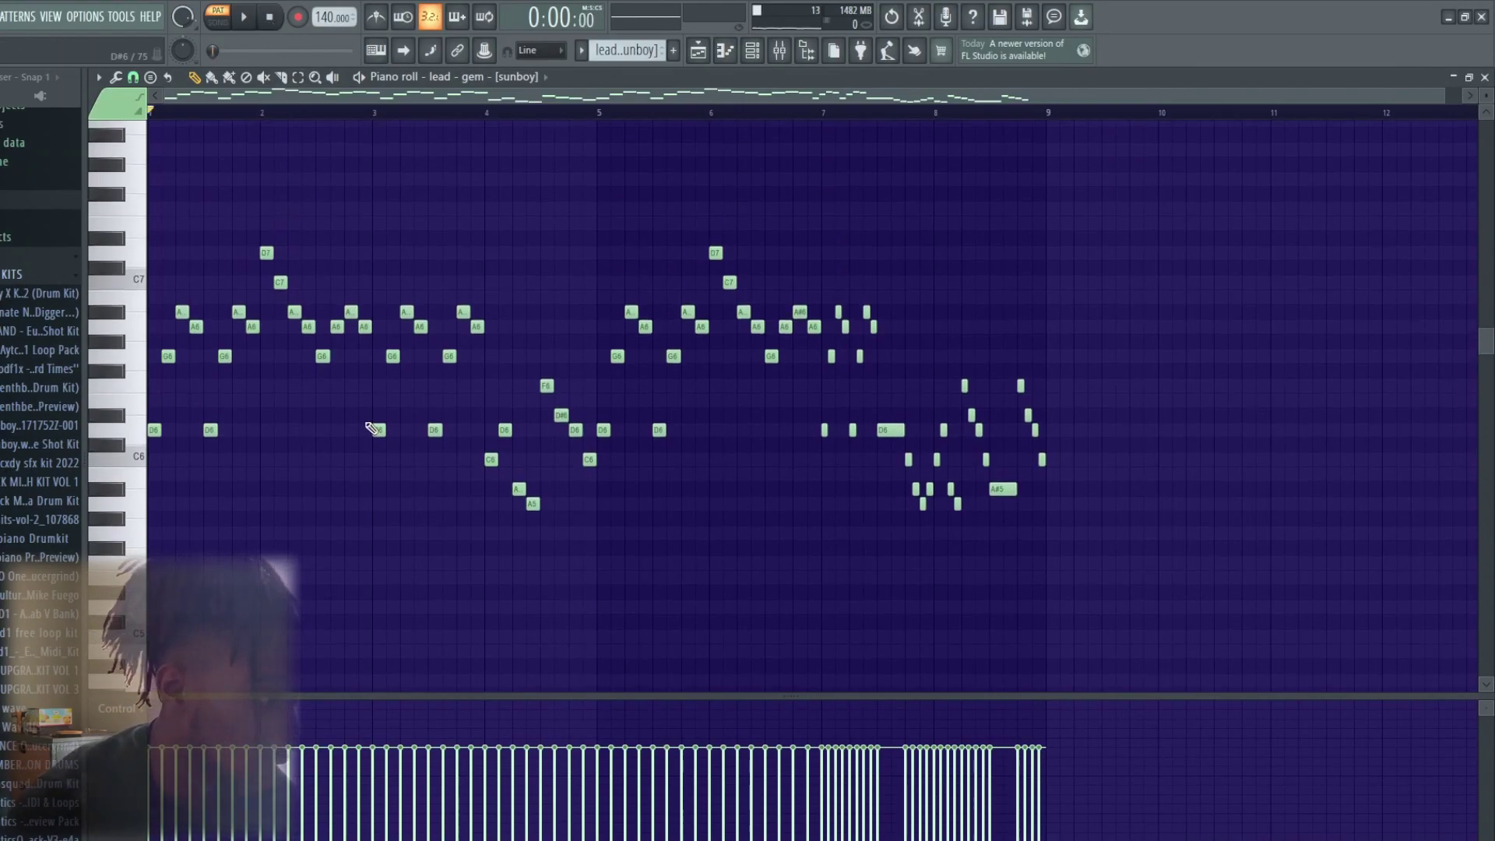
key(space)
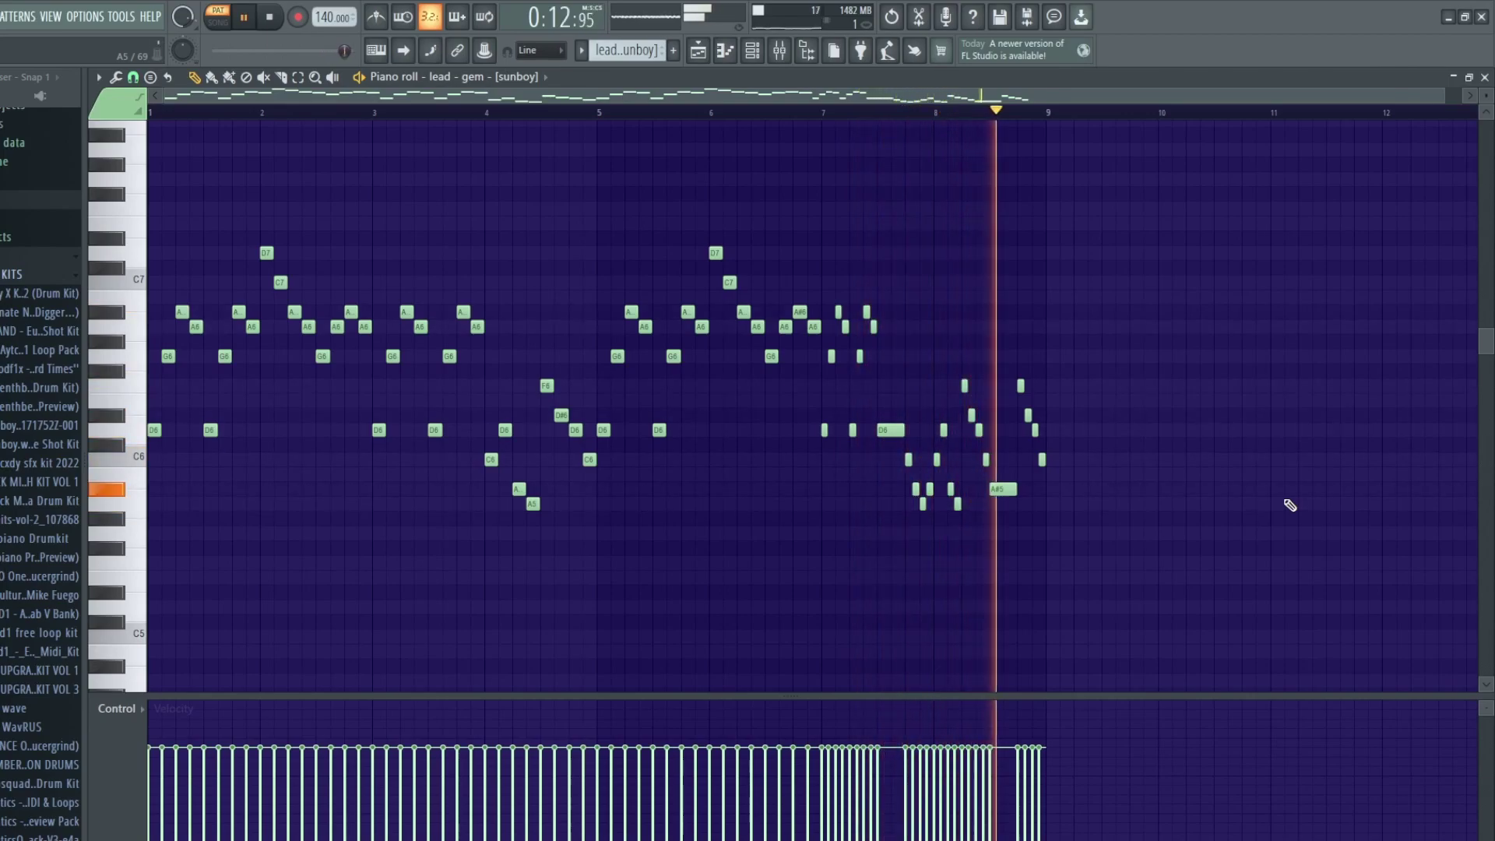
key(space)
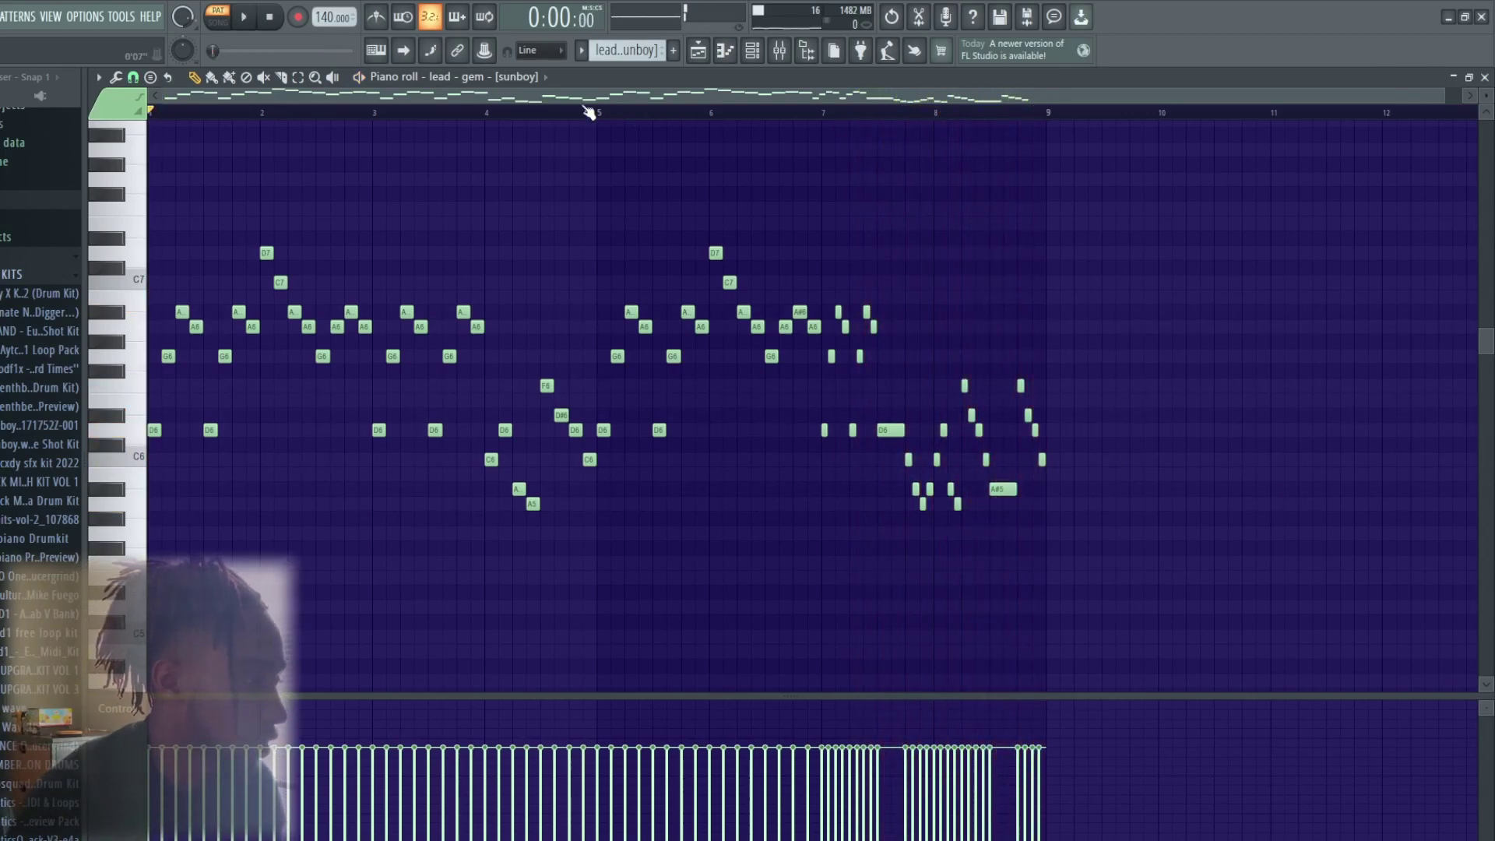
Highlight the lead - gem phrases by selecting their notes, and try squeezing the bar 5–6 notes to half their length.
drag(377, 201, 147, 511)
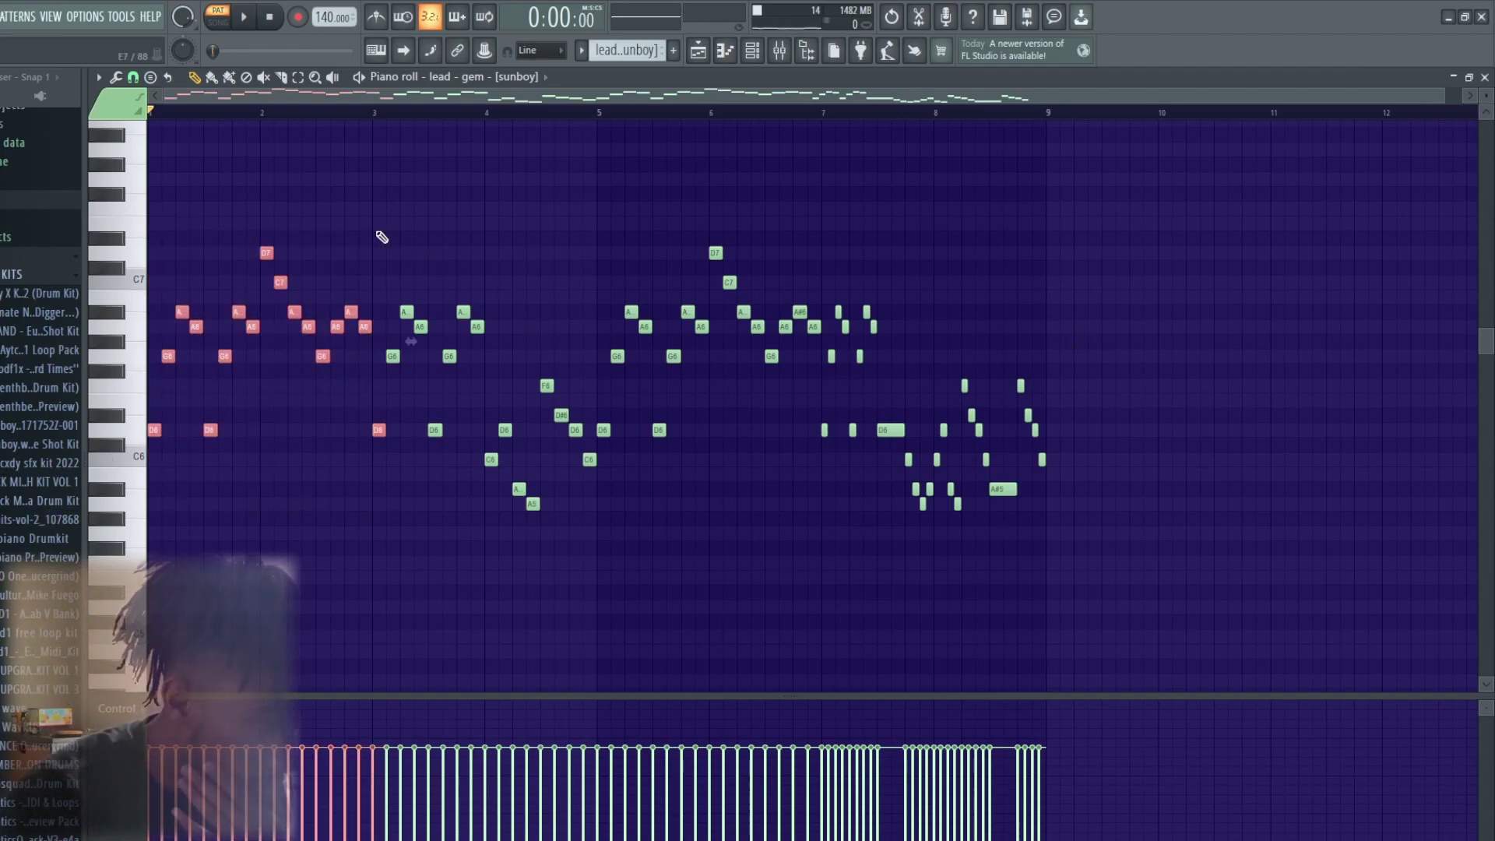
drag(830, 261, 1174, 590)
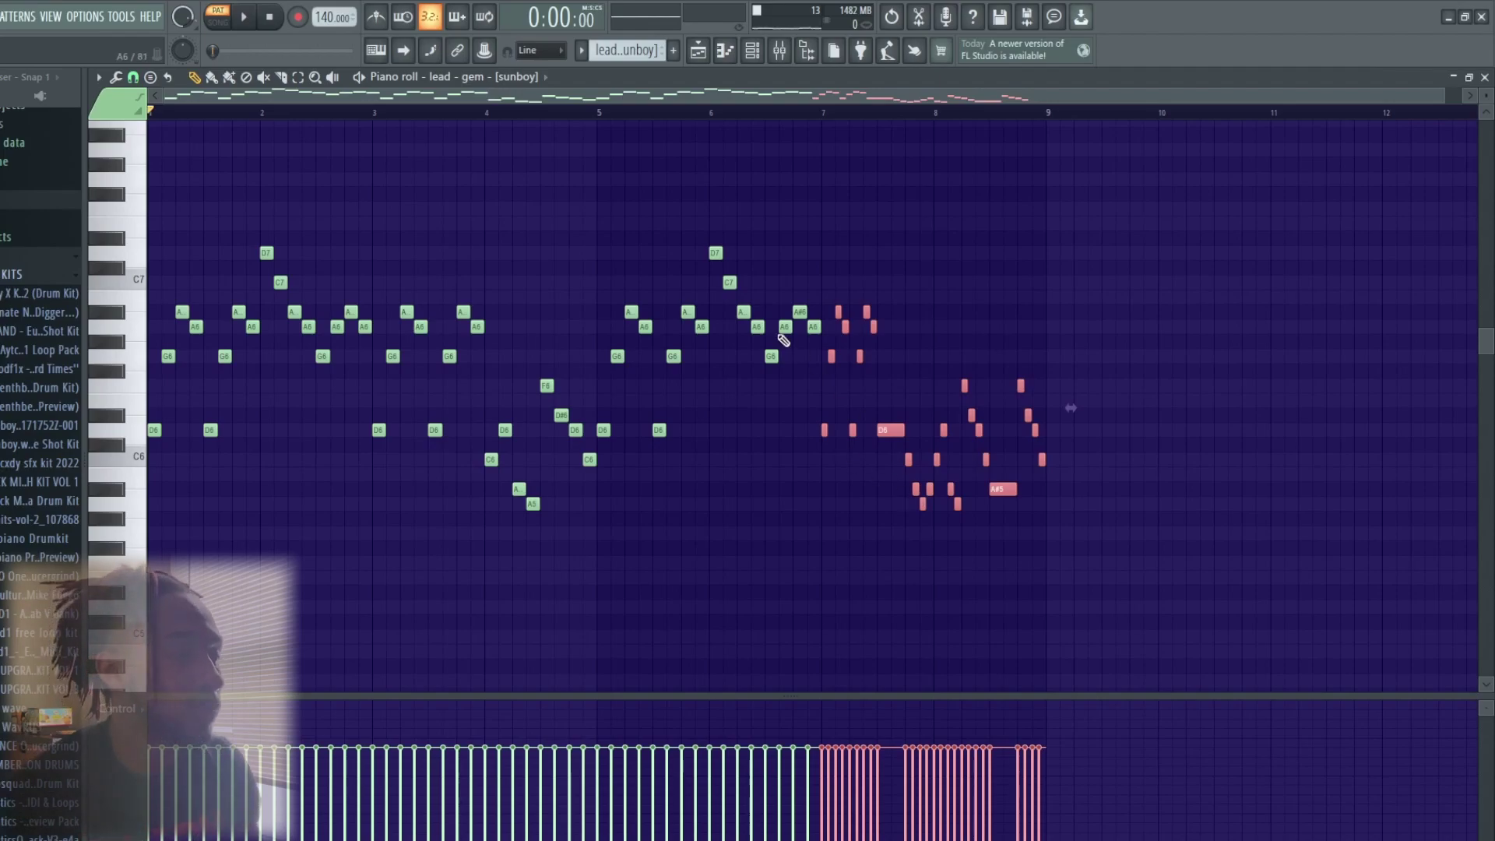
drag(793, 233, 609, 545)
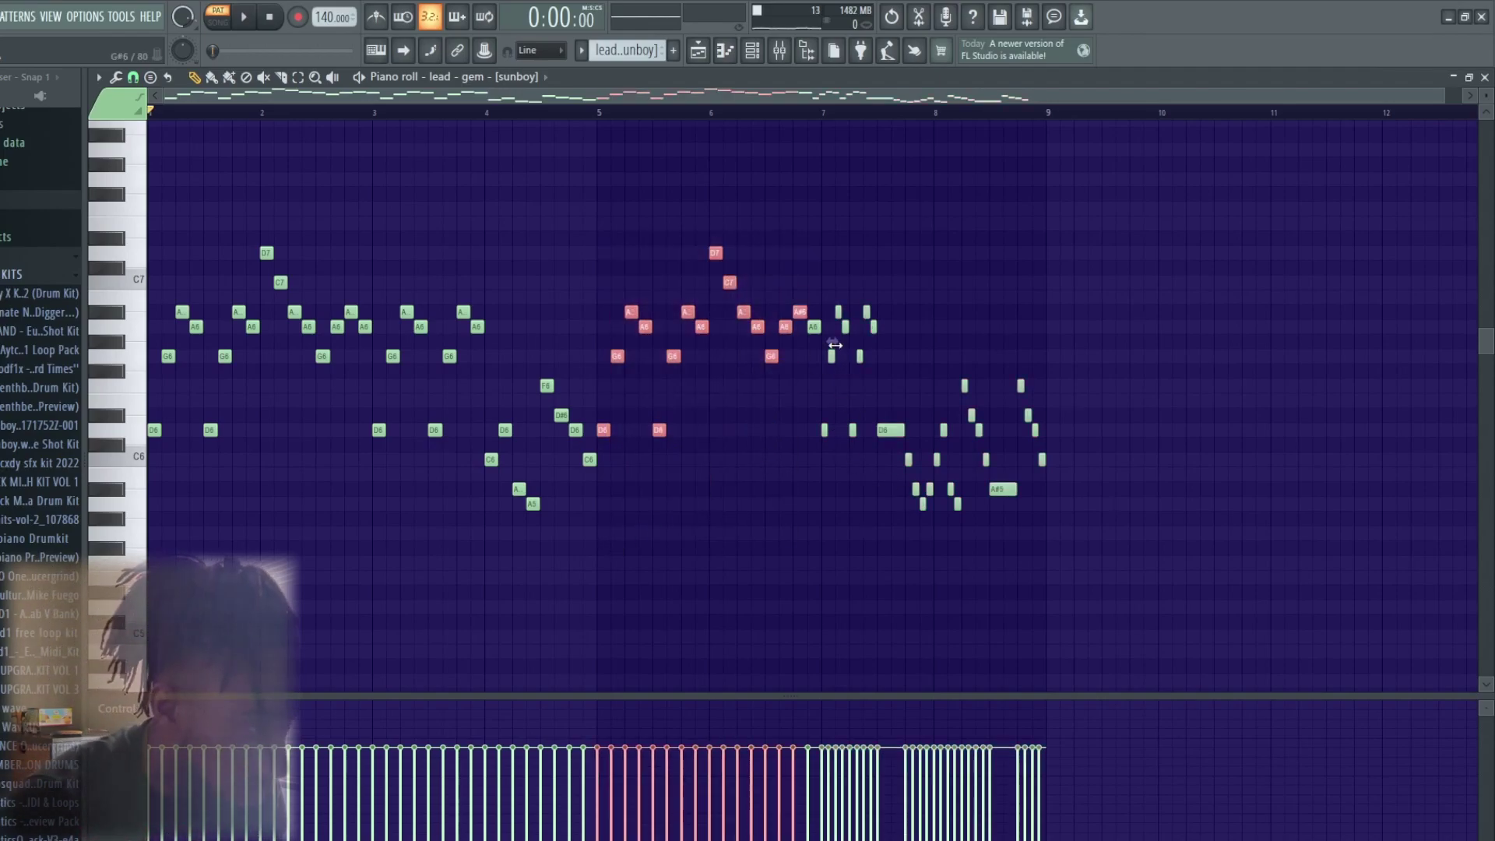
drag(826, 343, 746, 353)
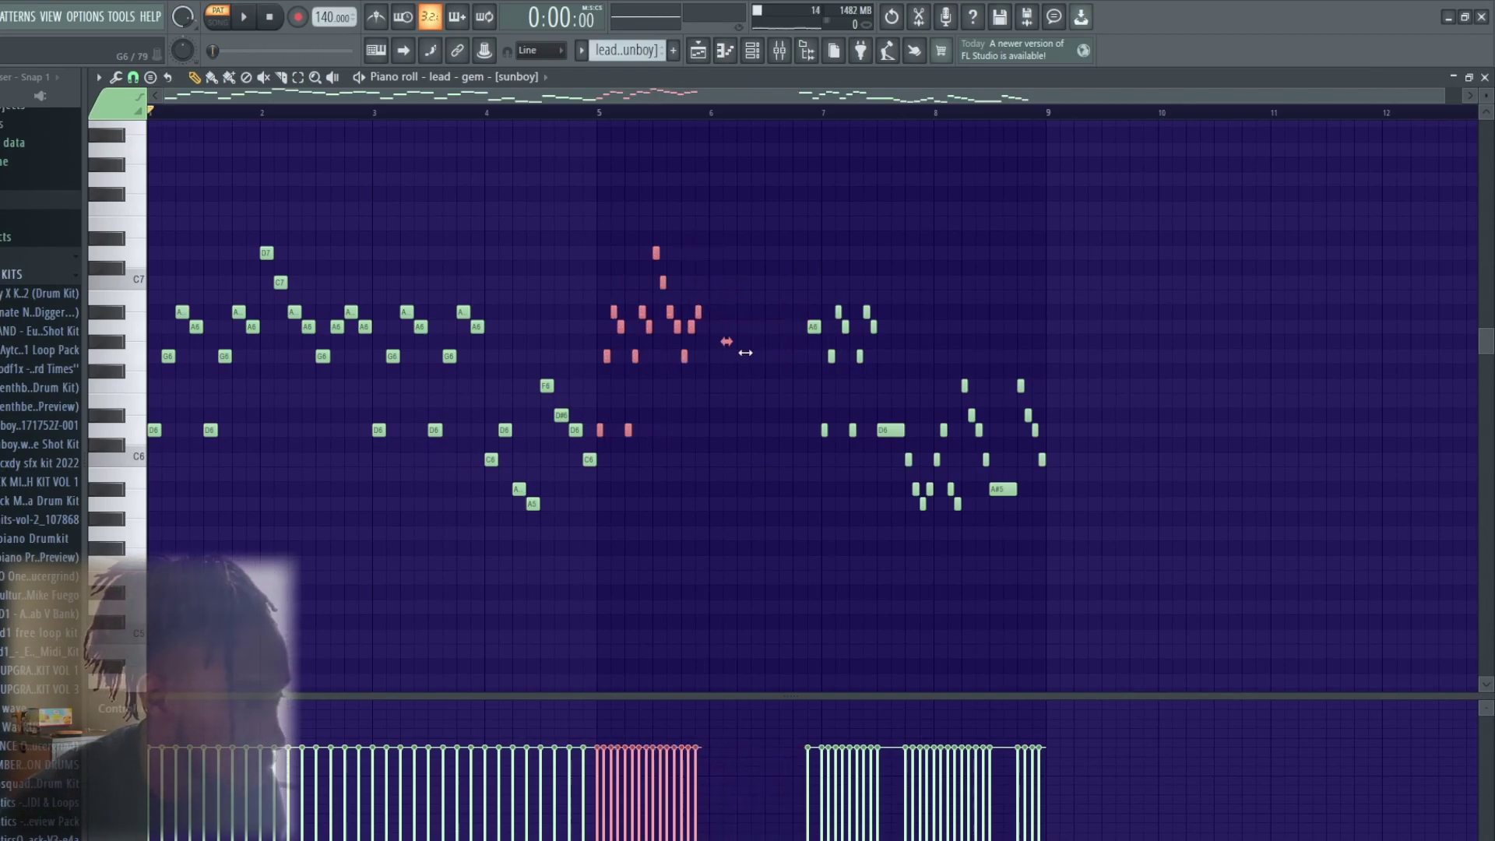
click(834, 217)
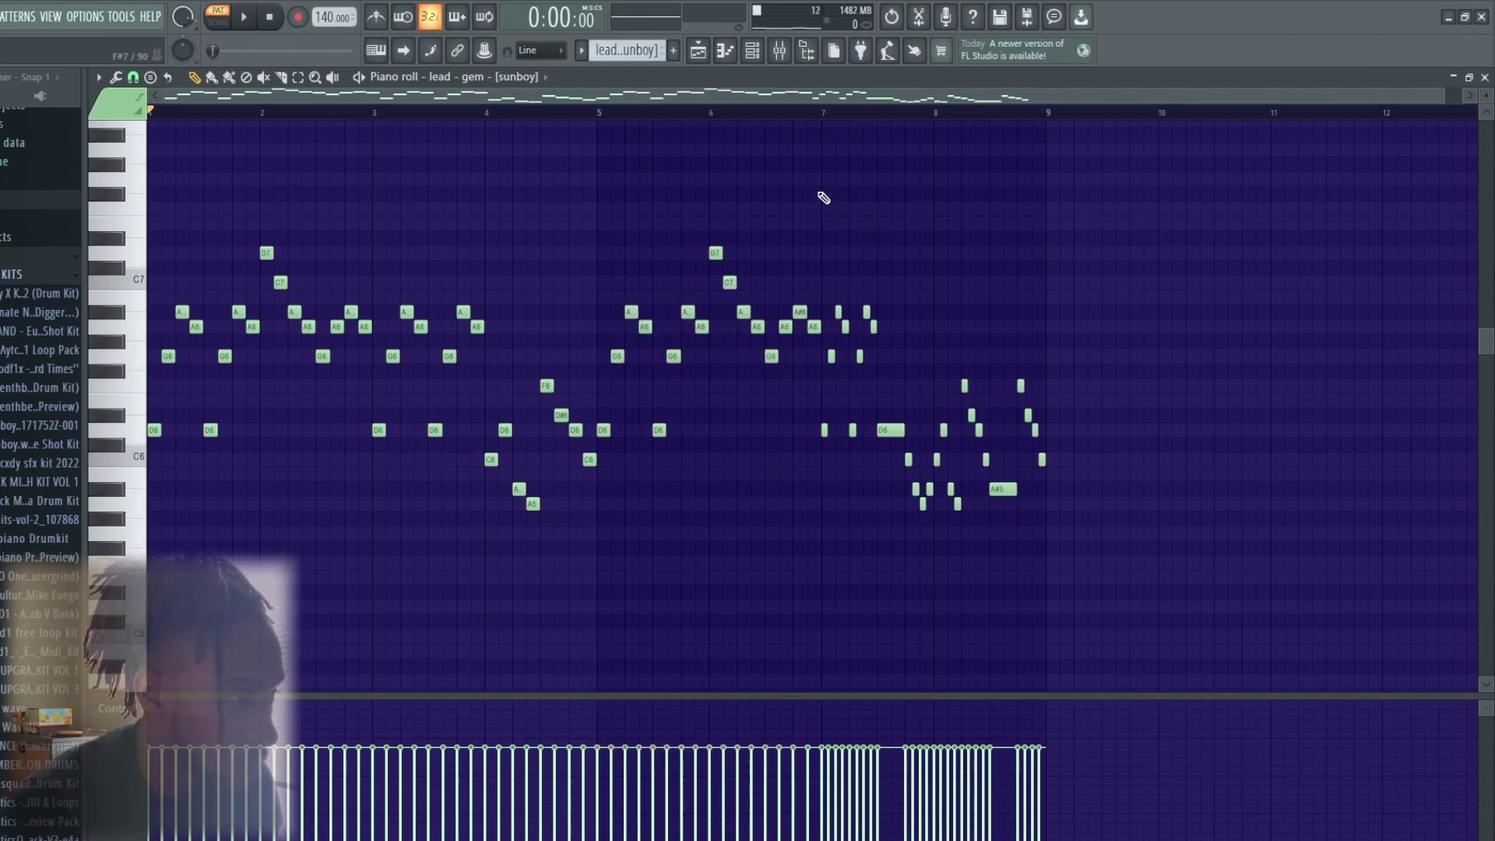
Inspect ValhallaSupermassive on the lead - gem mixer track, close it and play the pattern to audition the track's effects.
click(779, 50)
click(299, 324)
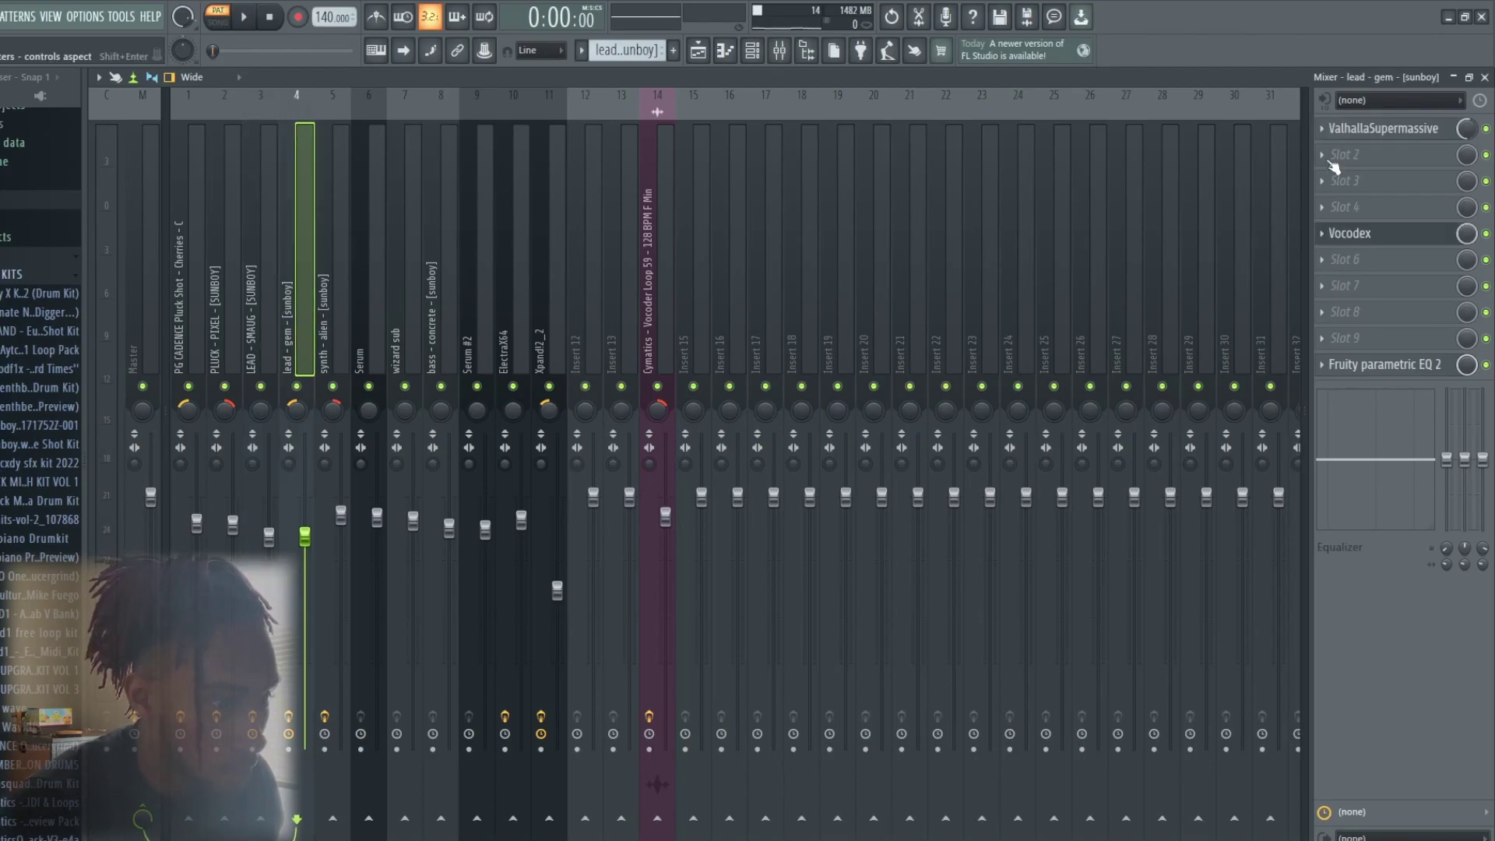
click(1388, 129)
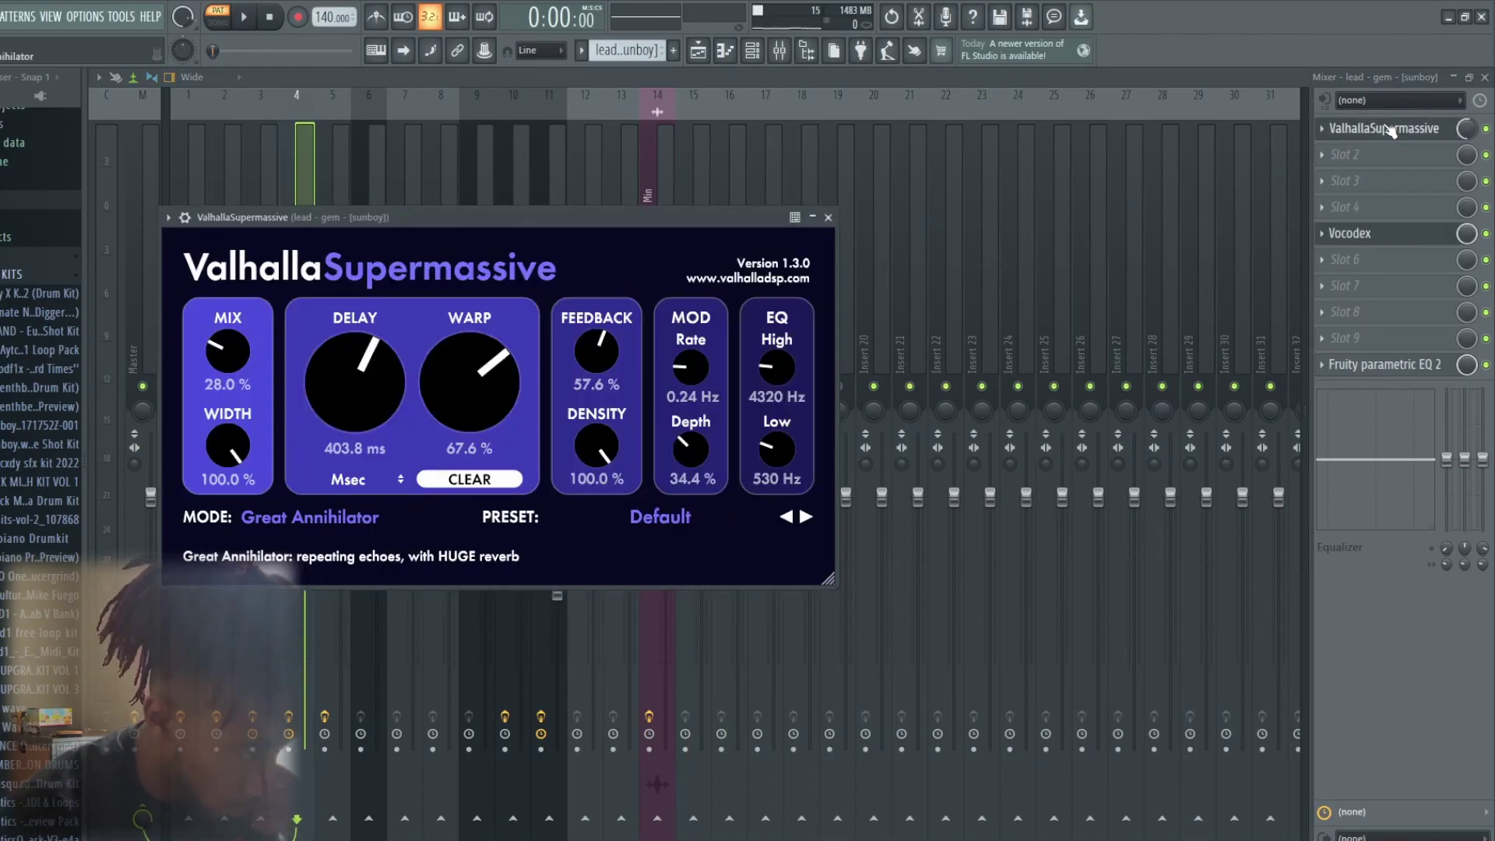
click(828, 217)
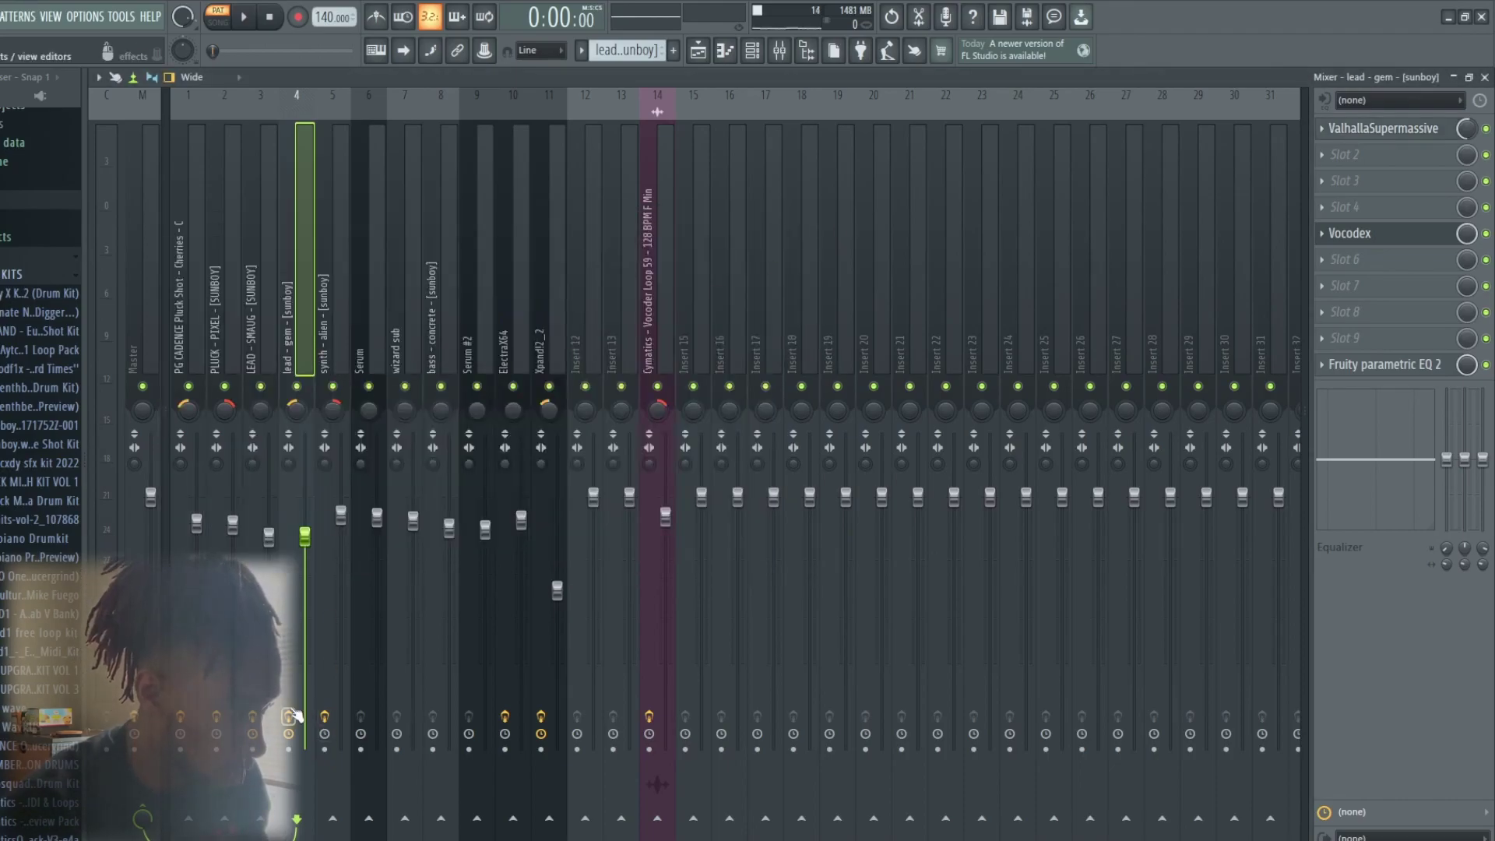
key(space)
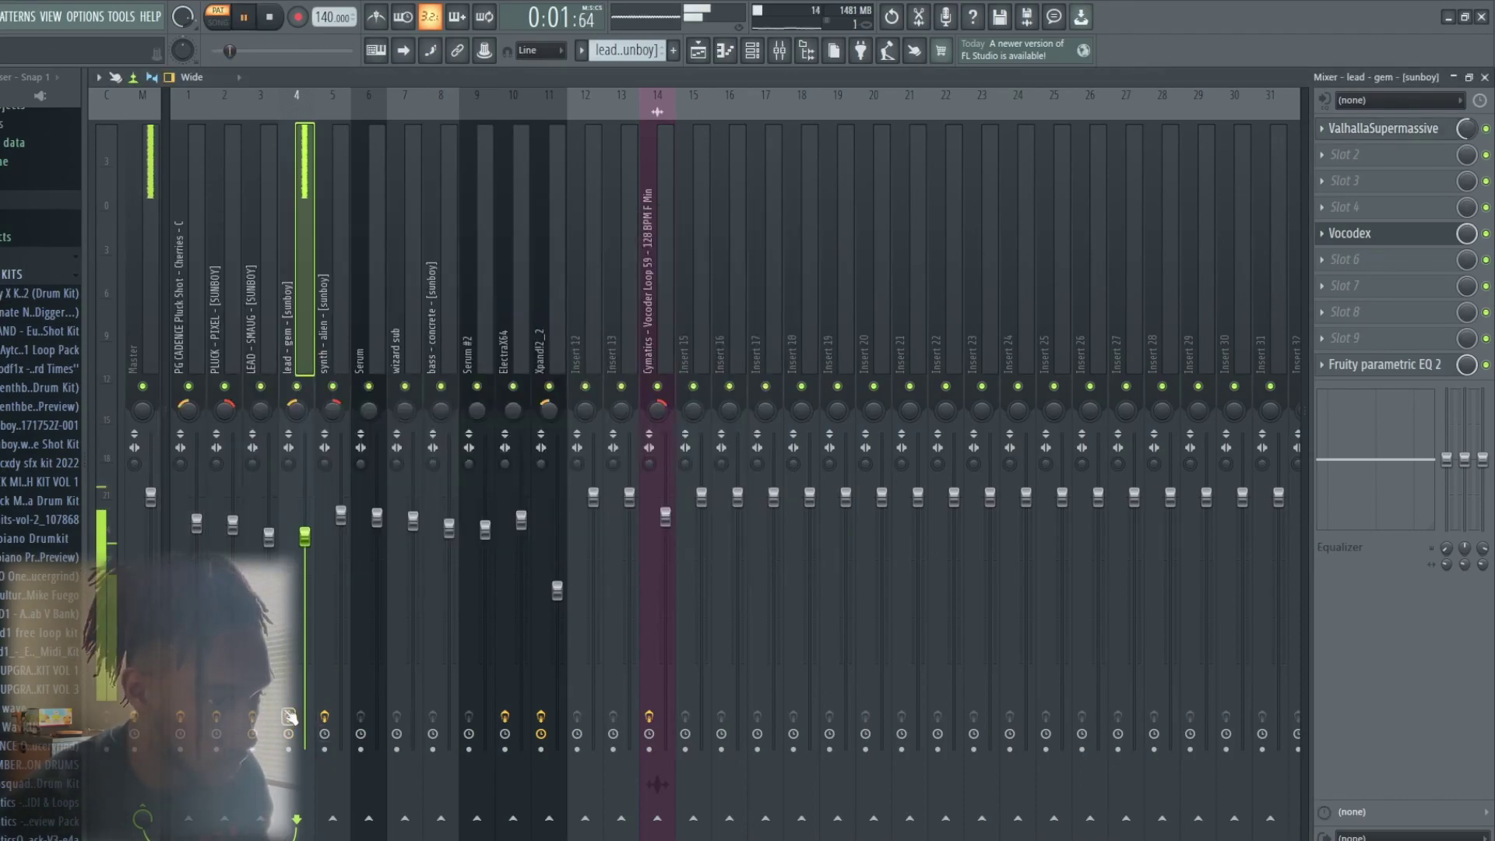
key(space)
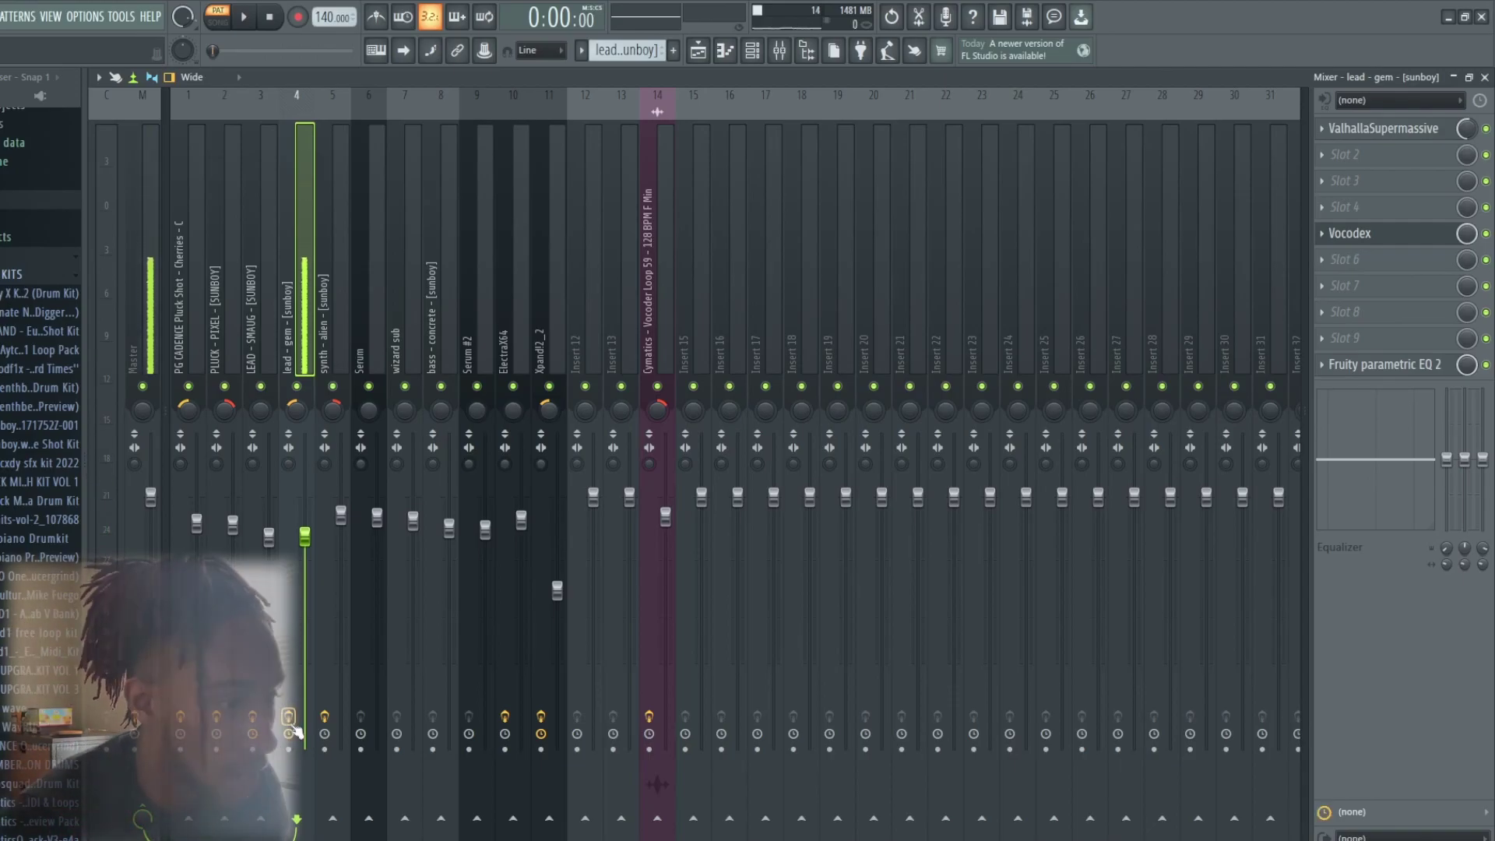
Examine Vocodex and the Fruity parametric EQ 2 curve on the lead - gem track, playing the pattern to watch the EQ.
click(1404, 241)
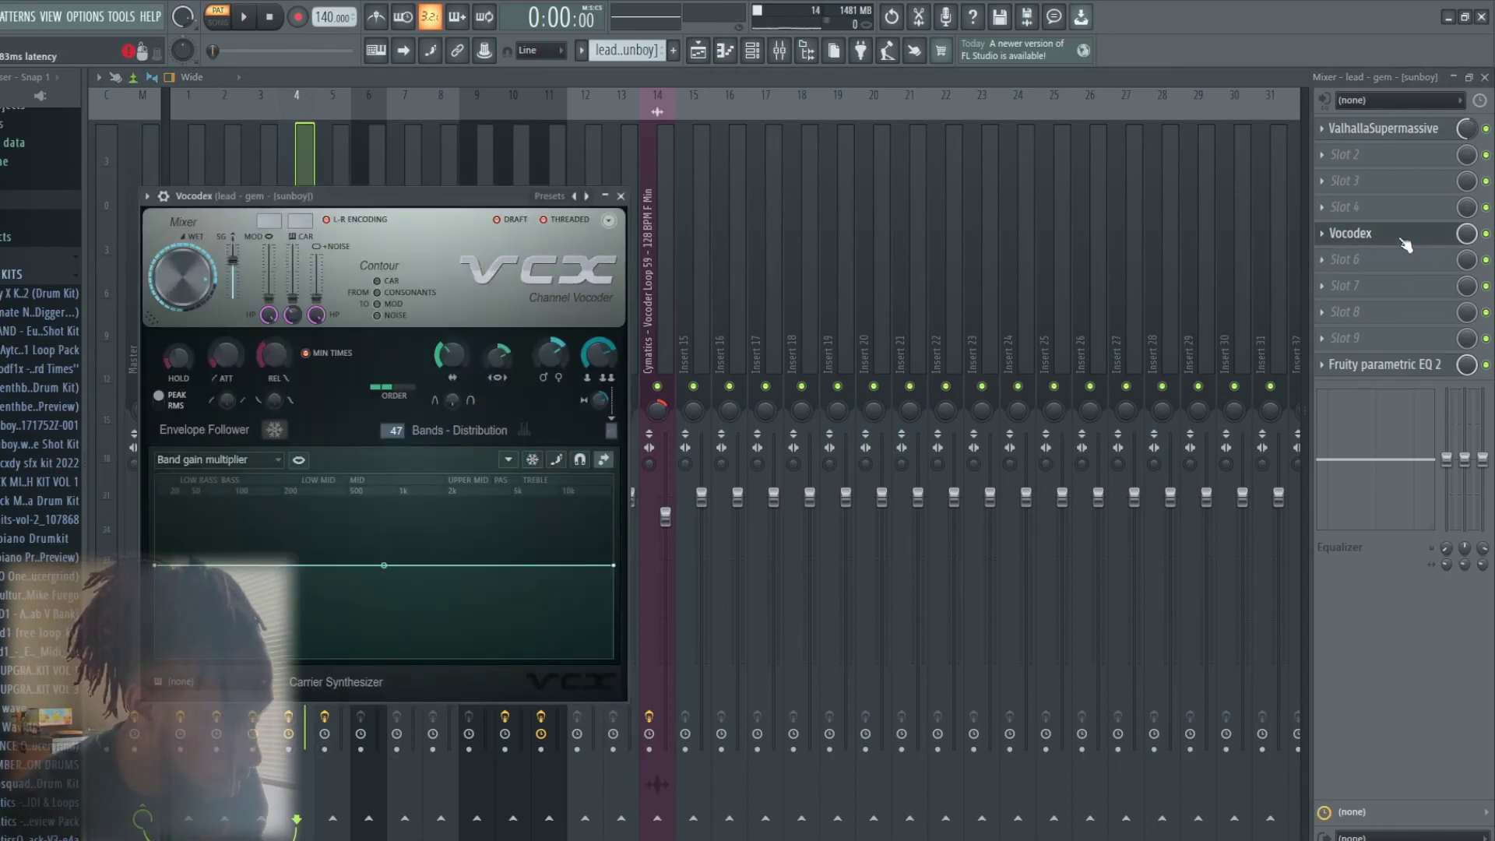
click(620, 196)
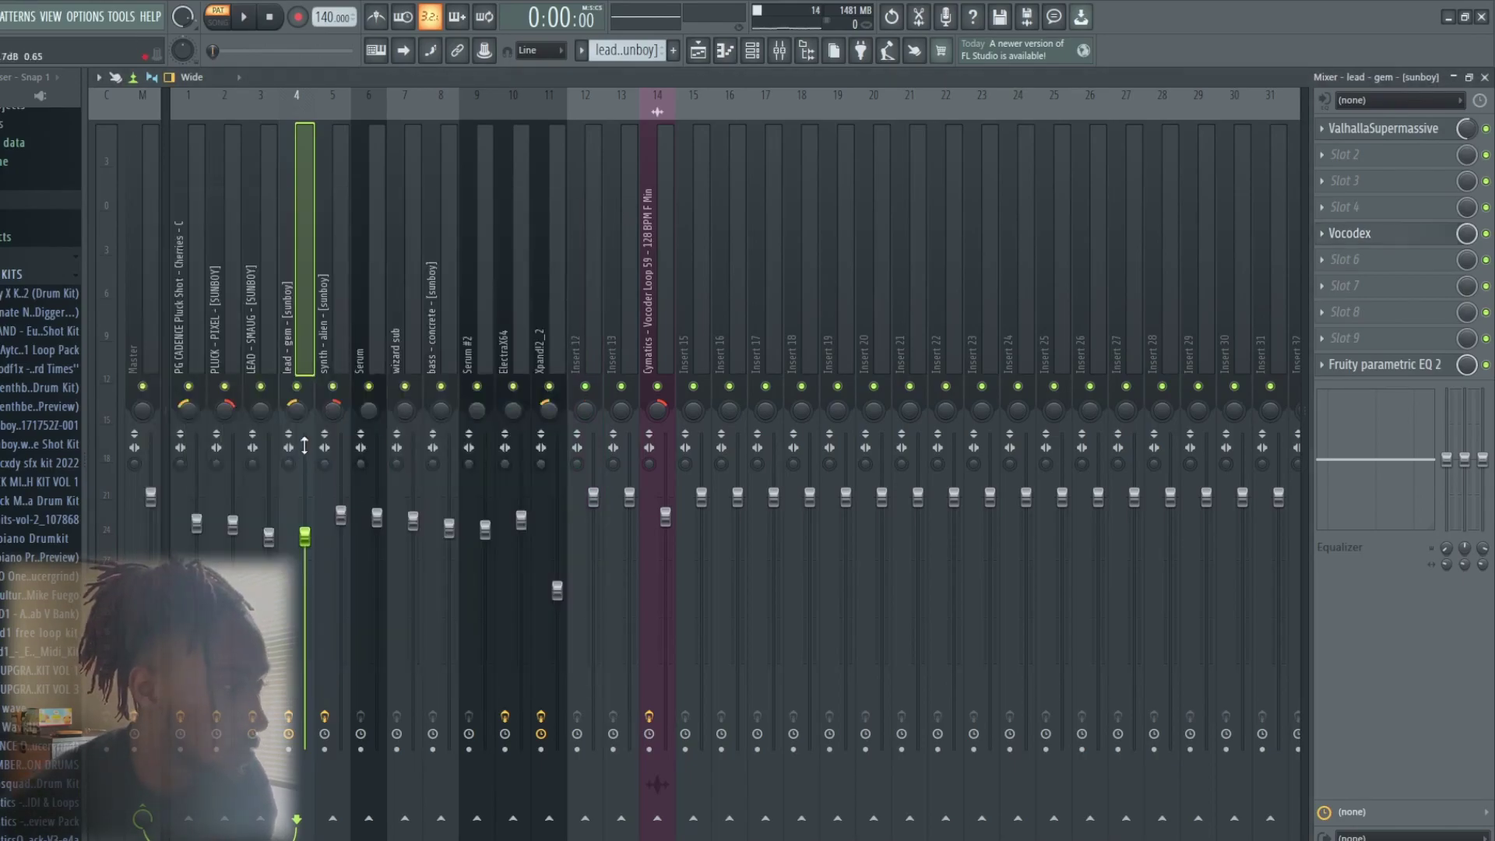
key(space)
click(1393, 366)
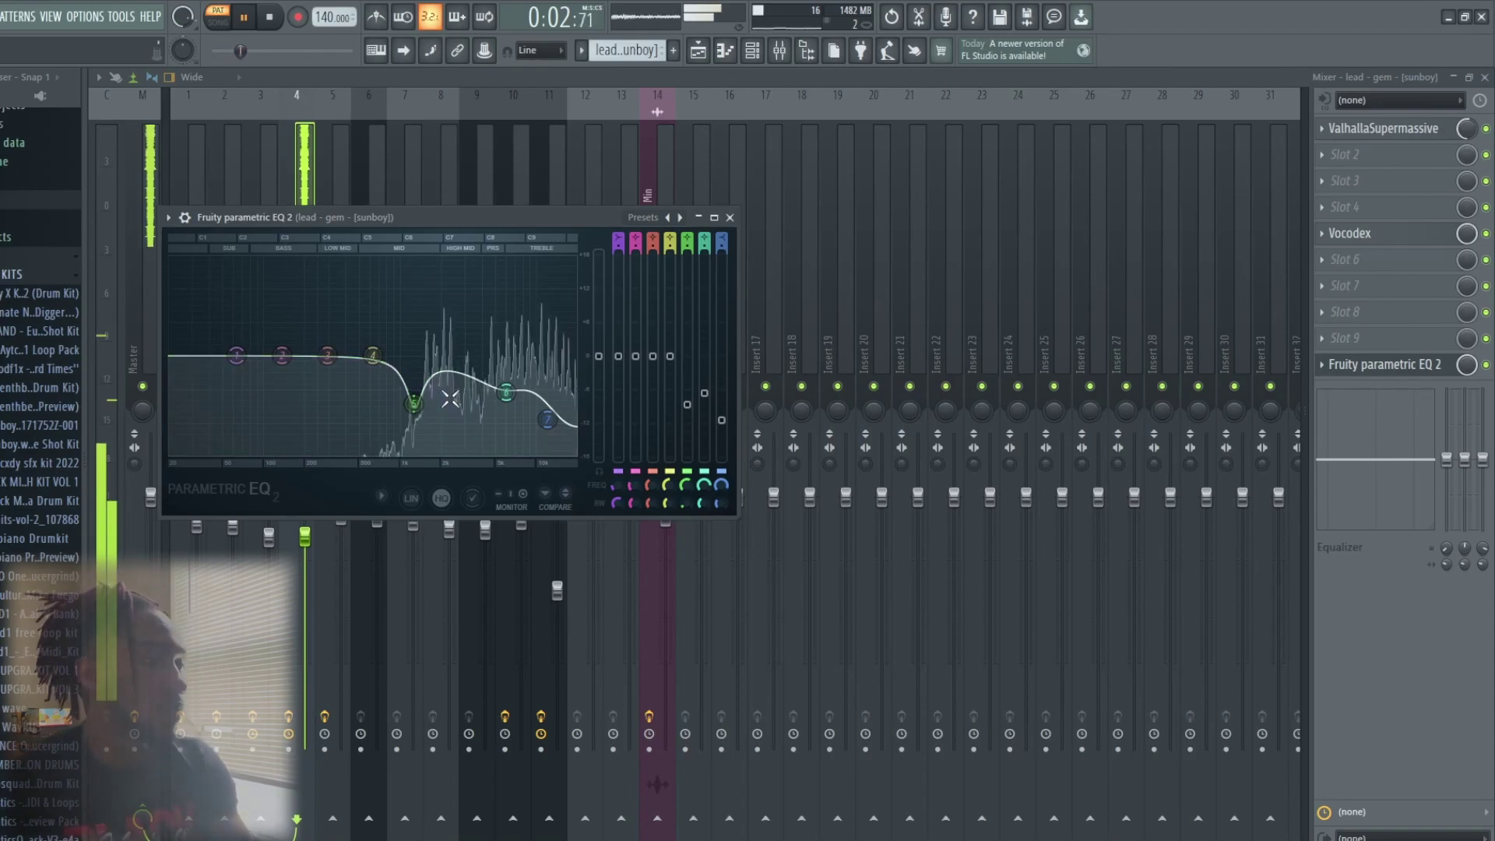
key(space)
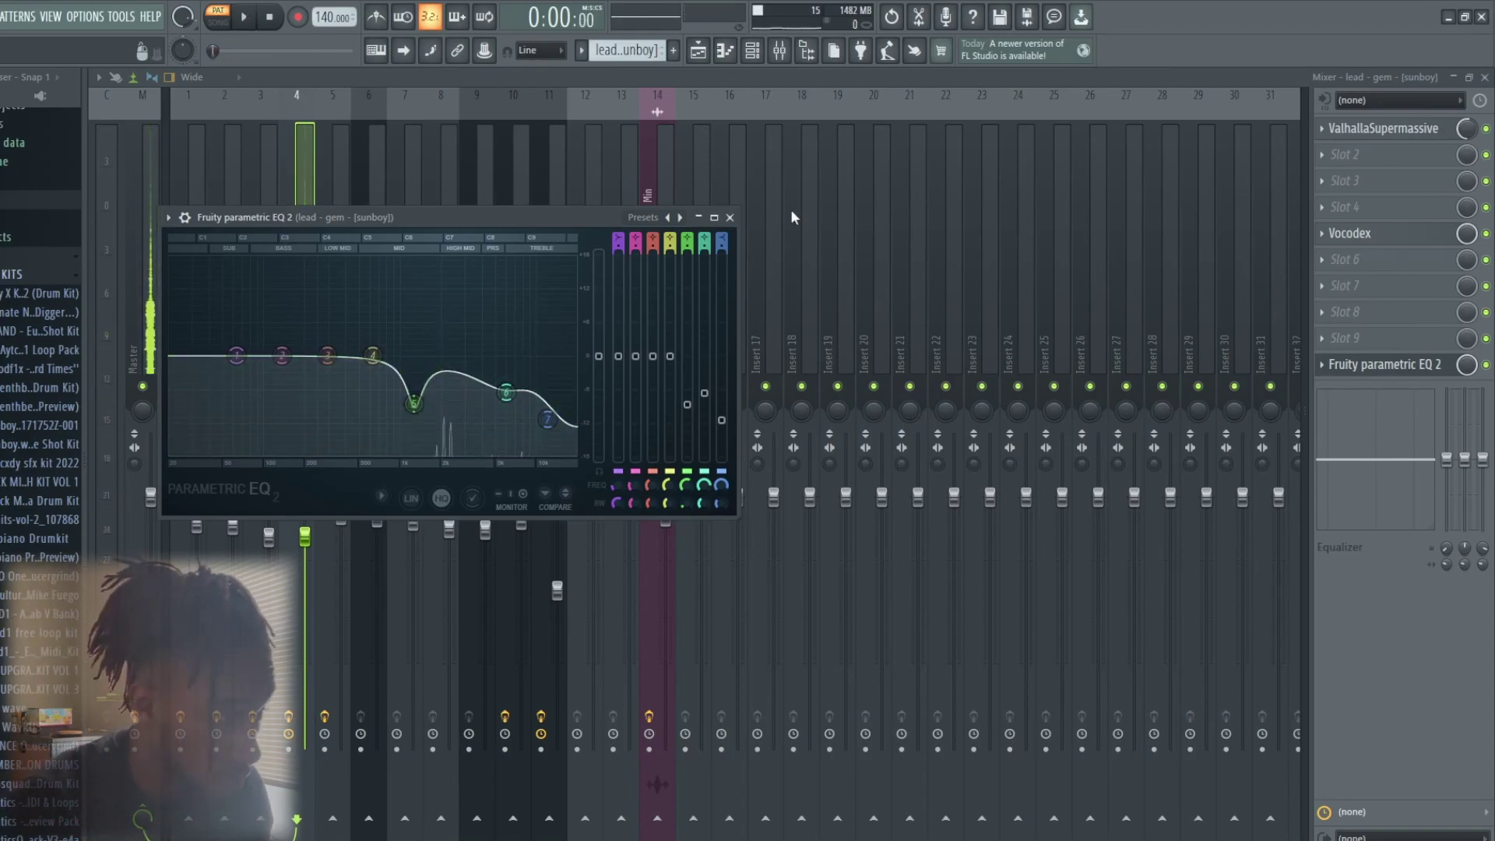
click(729, 217)
Return to the playlist, unmute Tracks 3 and 5, and make synth - alien the current pattern.
click(698, 50)
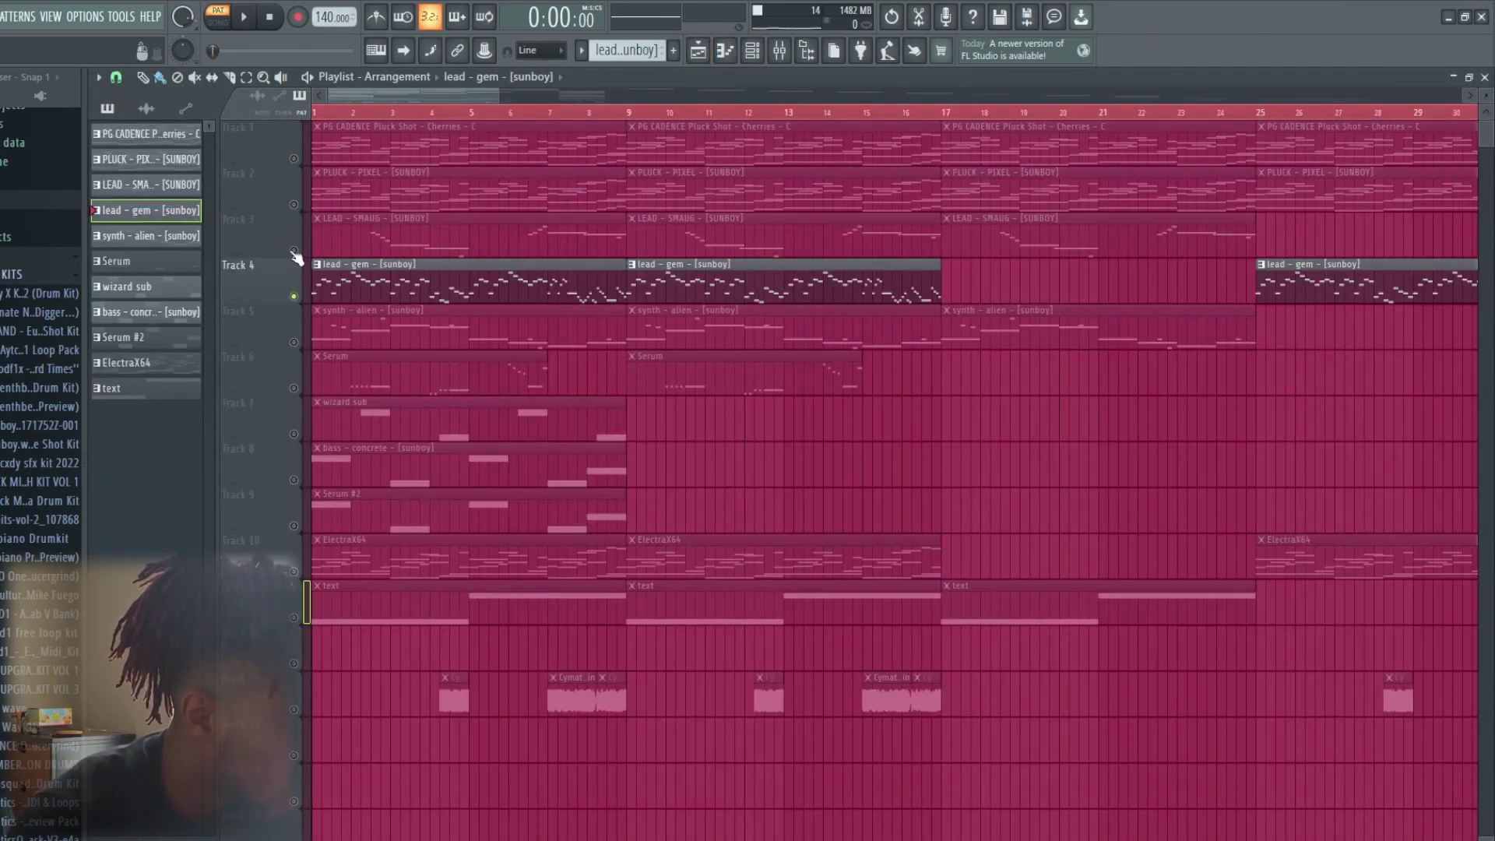
click(293, 250)
click(294, 342)
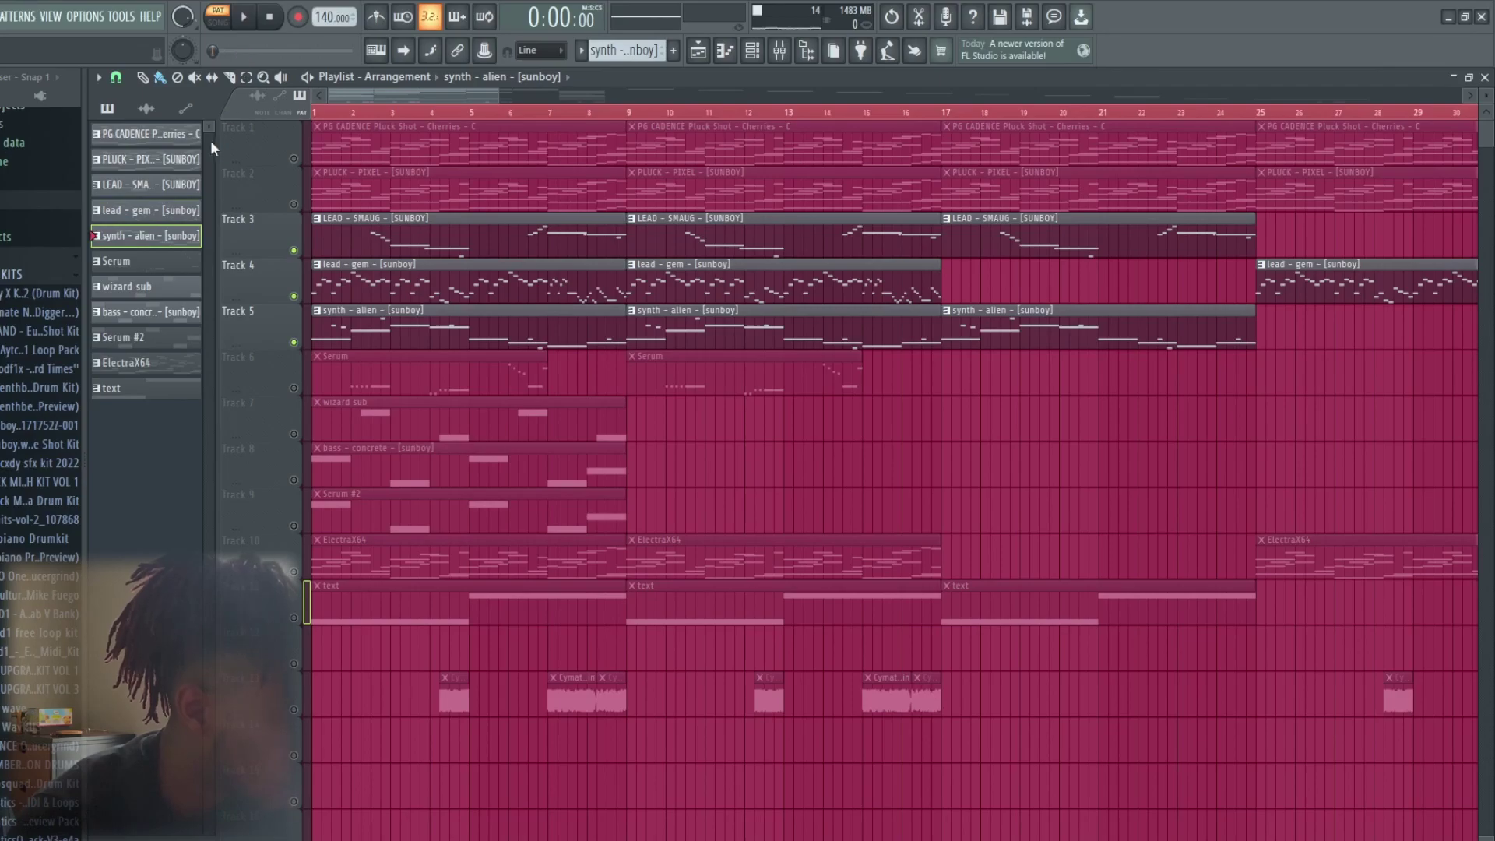
Show the synth - alien notes in the piano roll with all eight bars filling the view, and play them through.
click(752, 50)
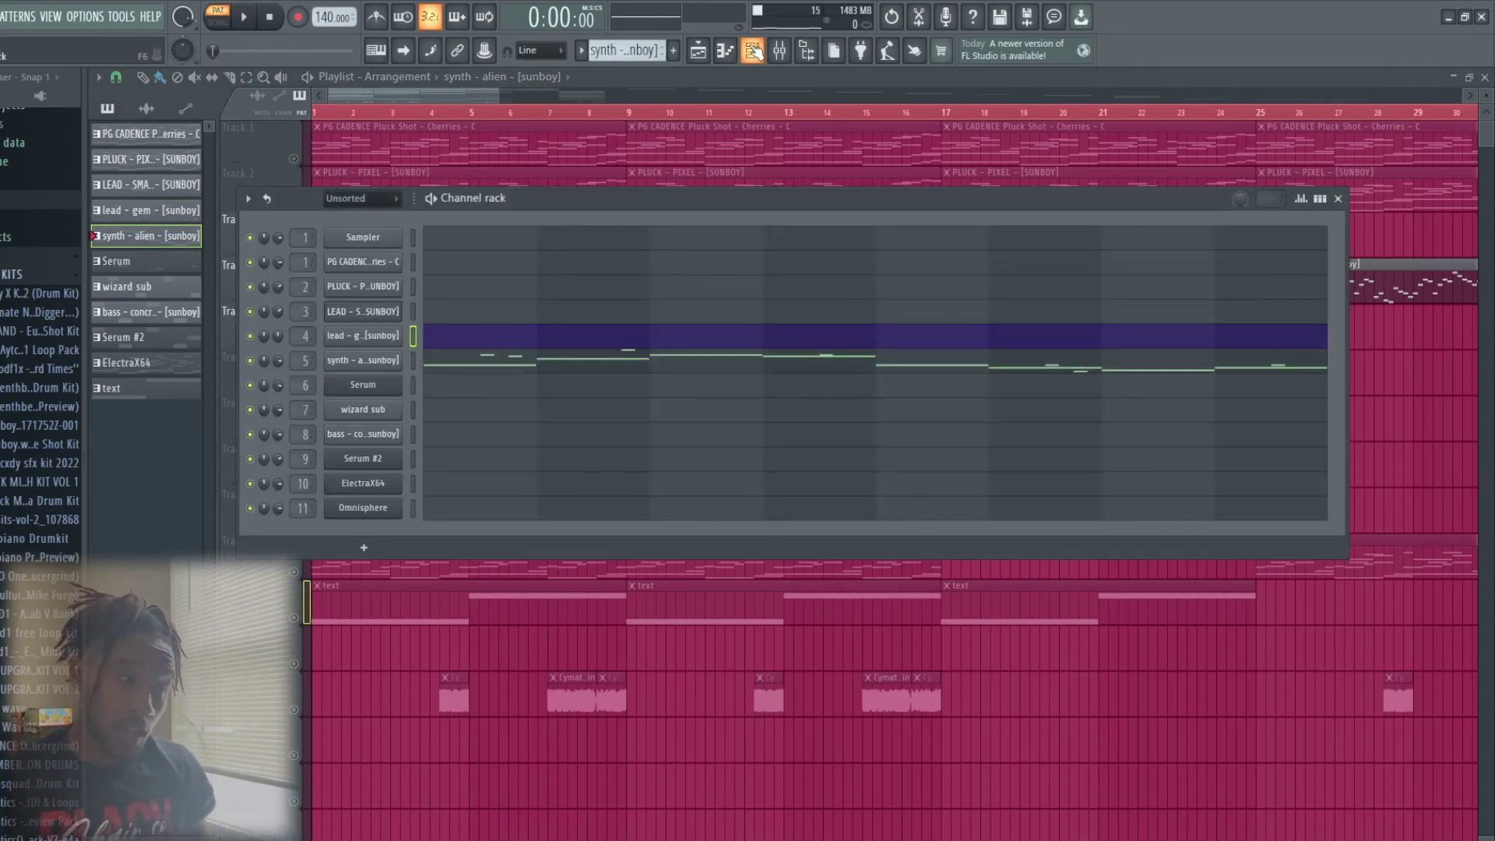
click(504, 366)
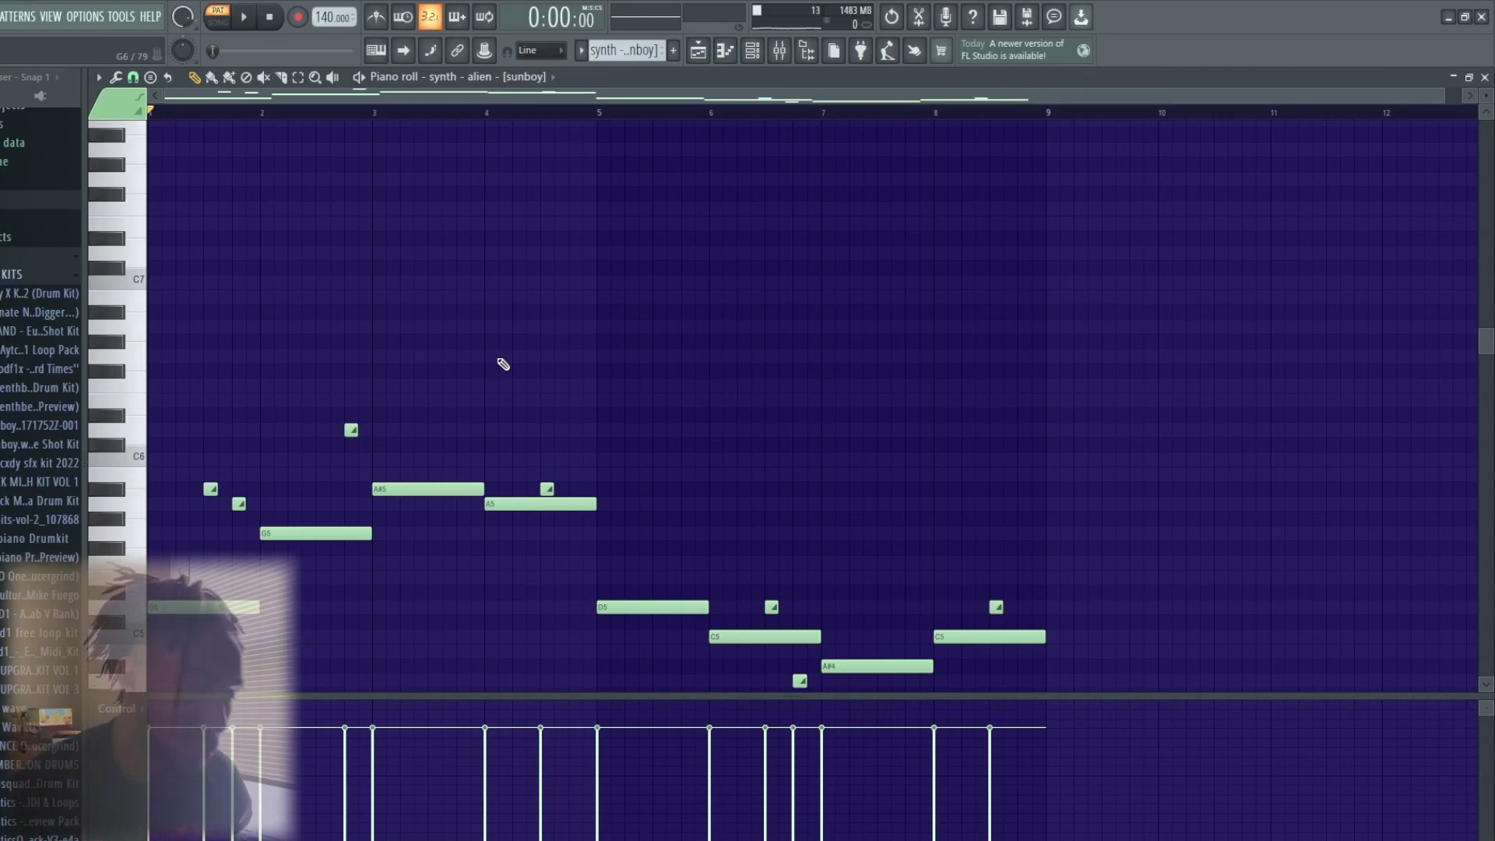
drag(1413, 87, 1258, 250)
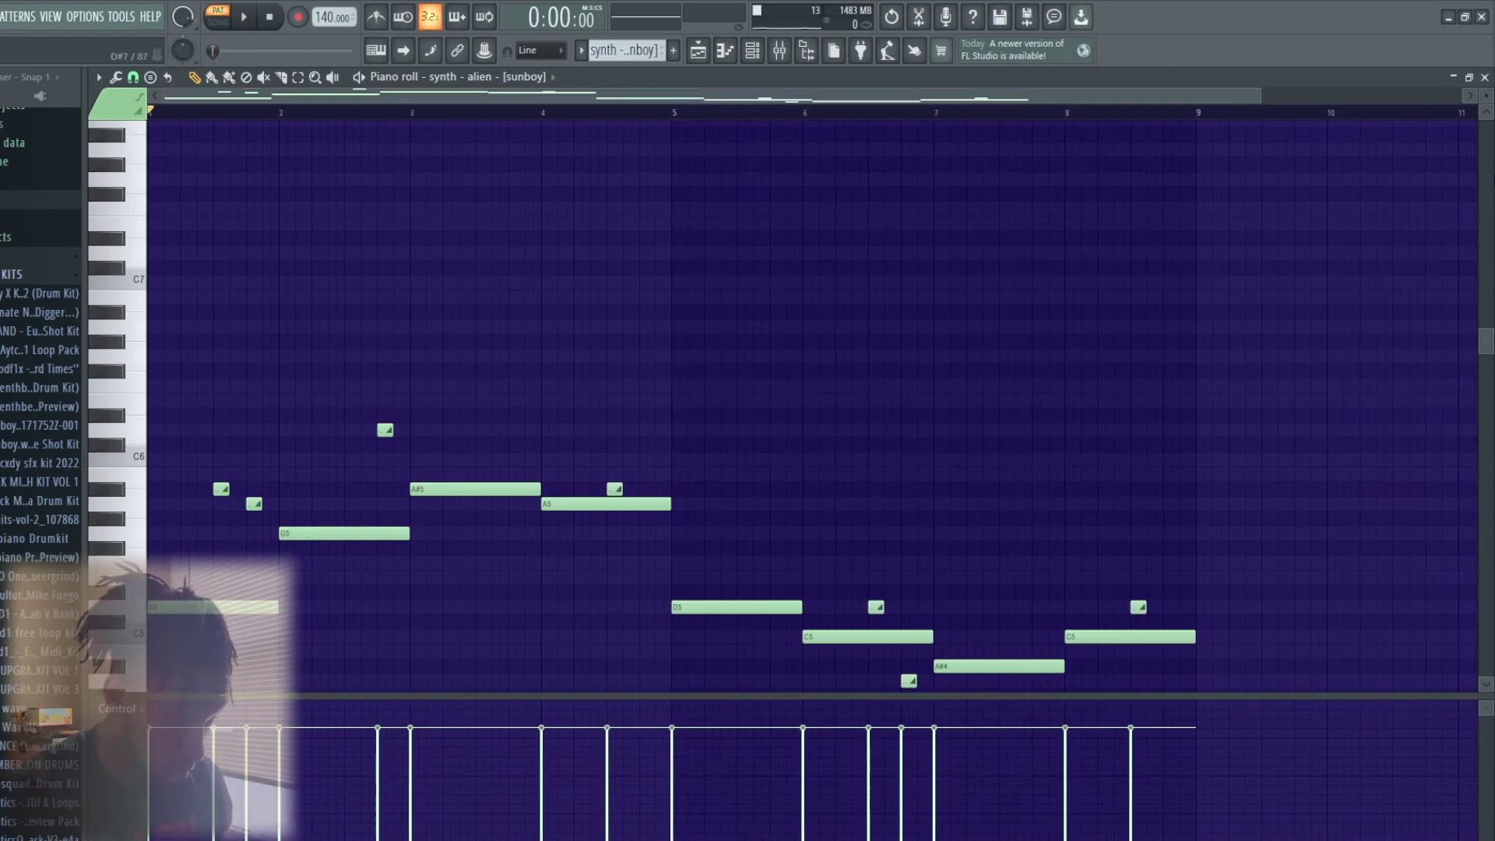
drag(1260, 95, 1073, 121)
key(space)
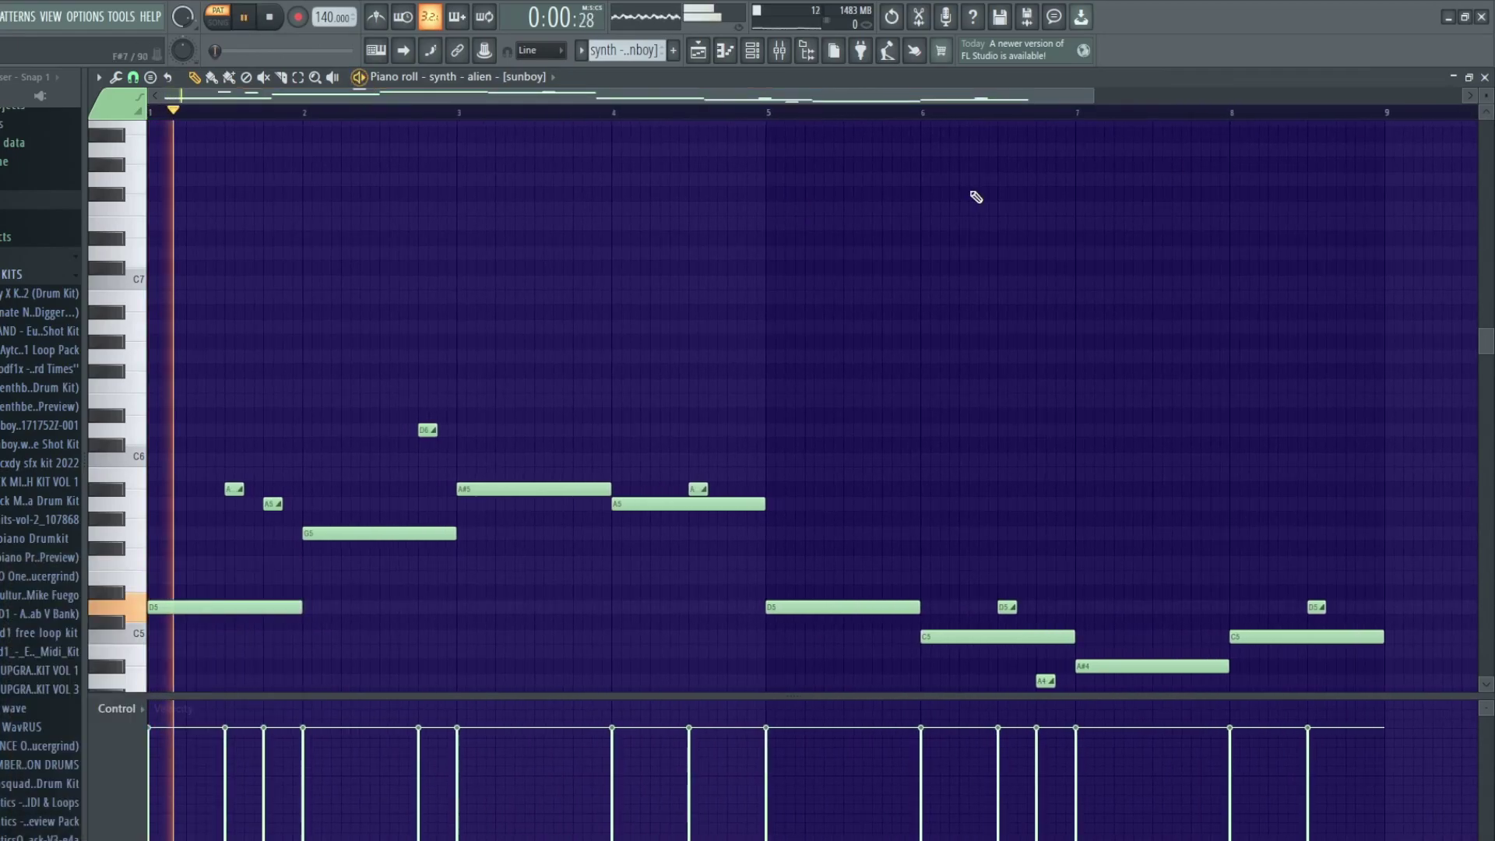
scroll(1180, 343, down, 1)
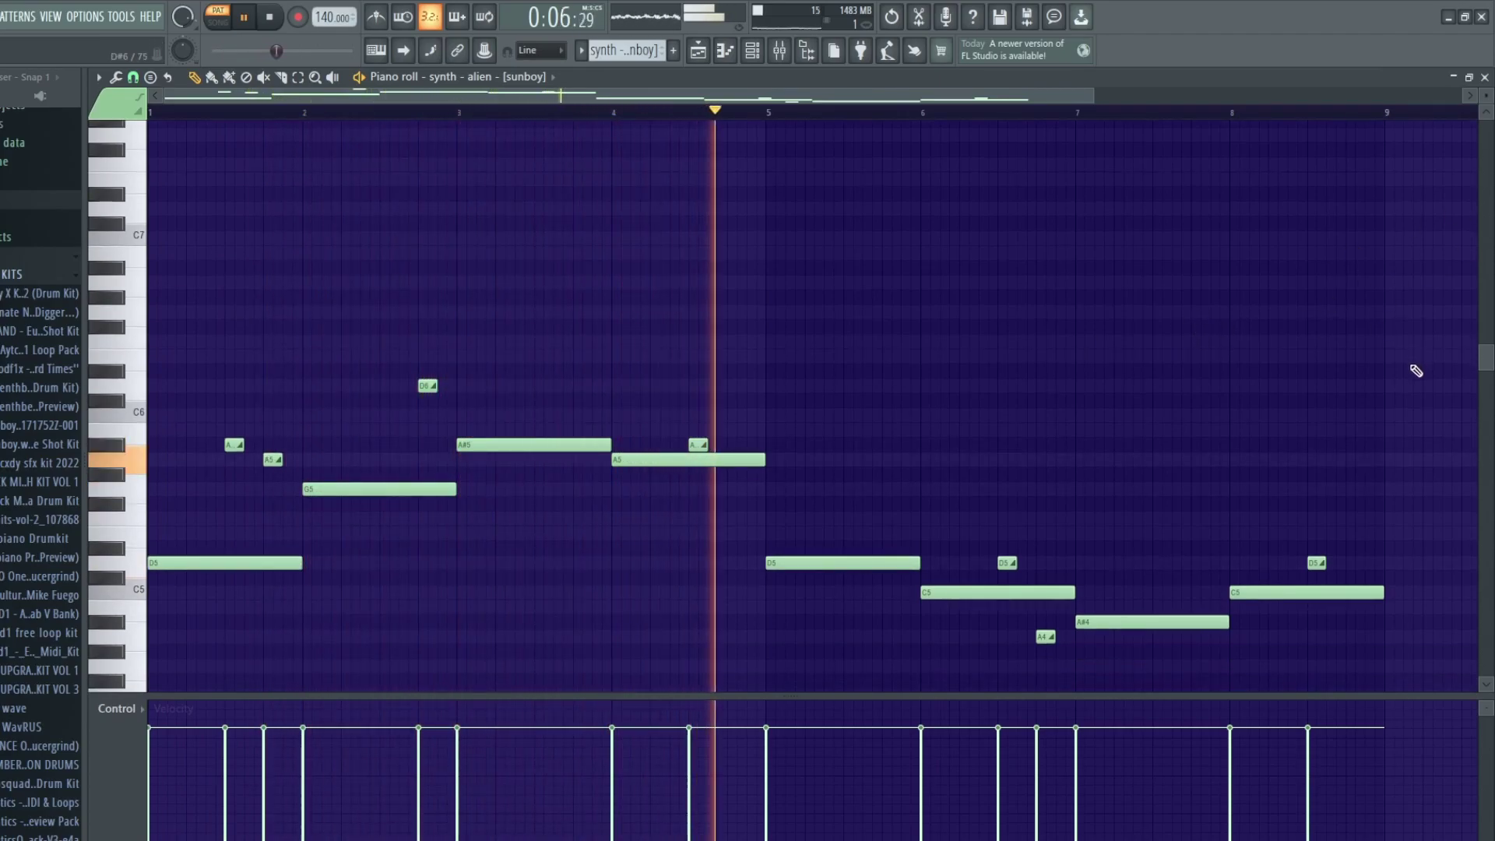
scroll(1370, 350, down, 1)
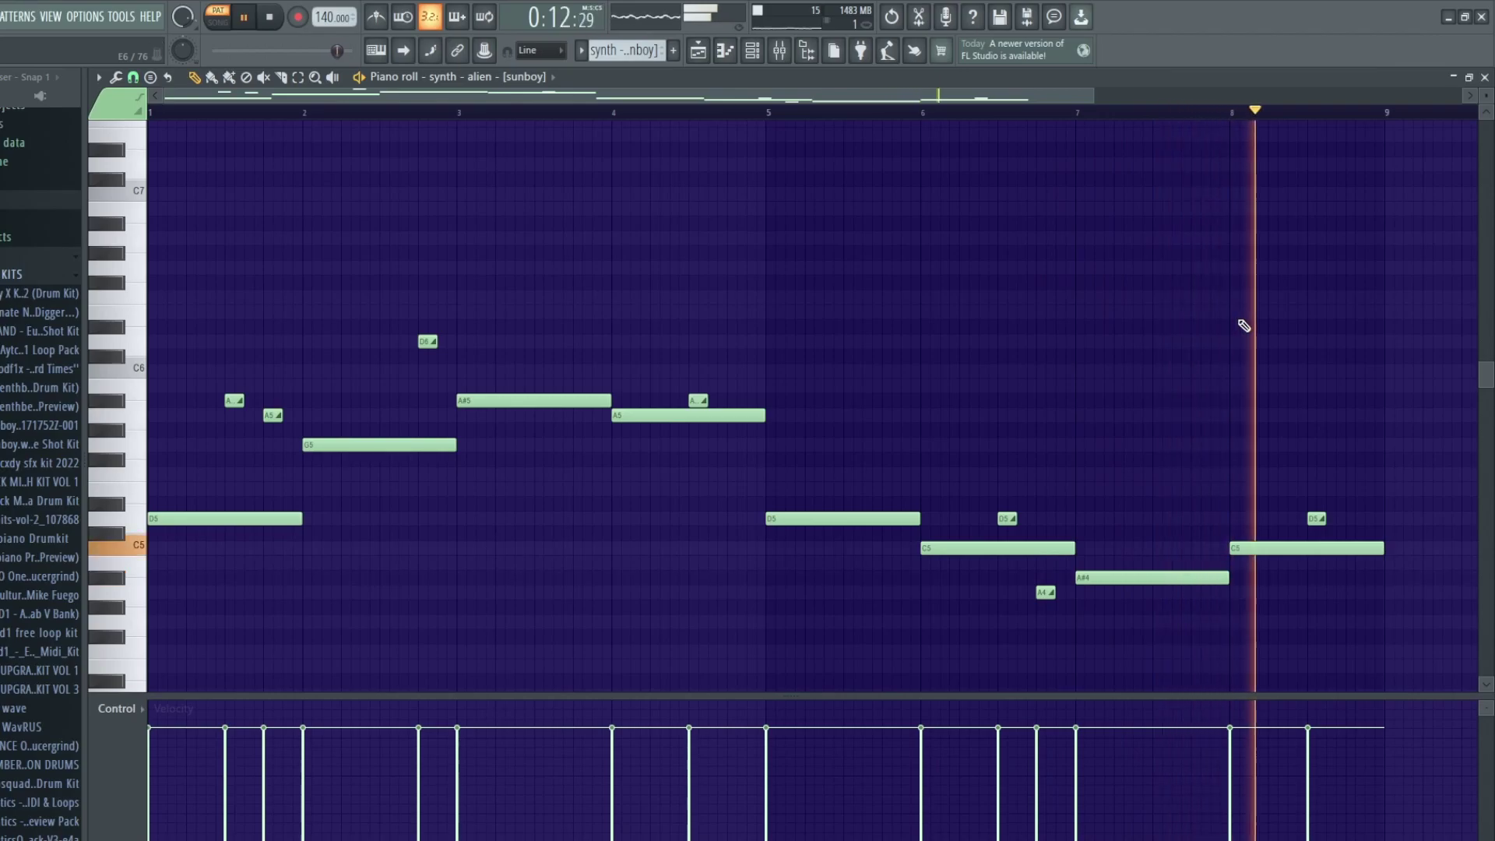
key(space)
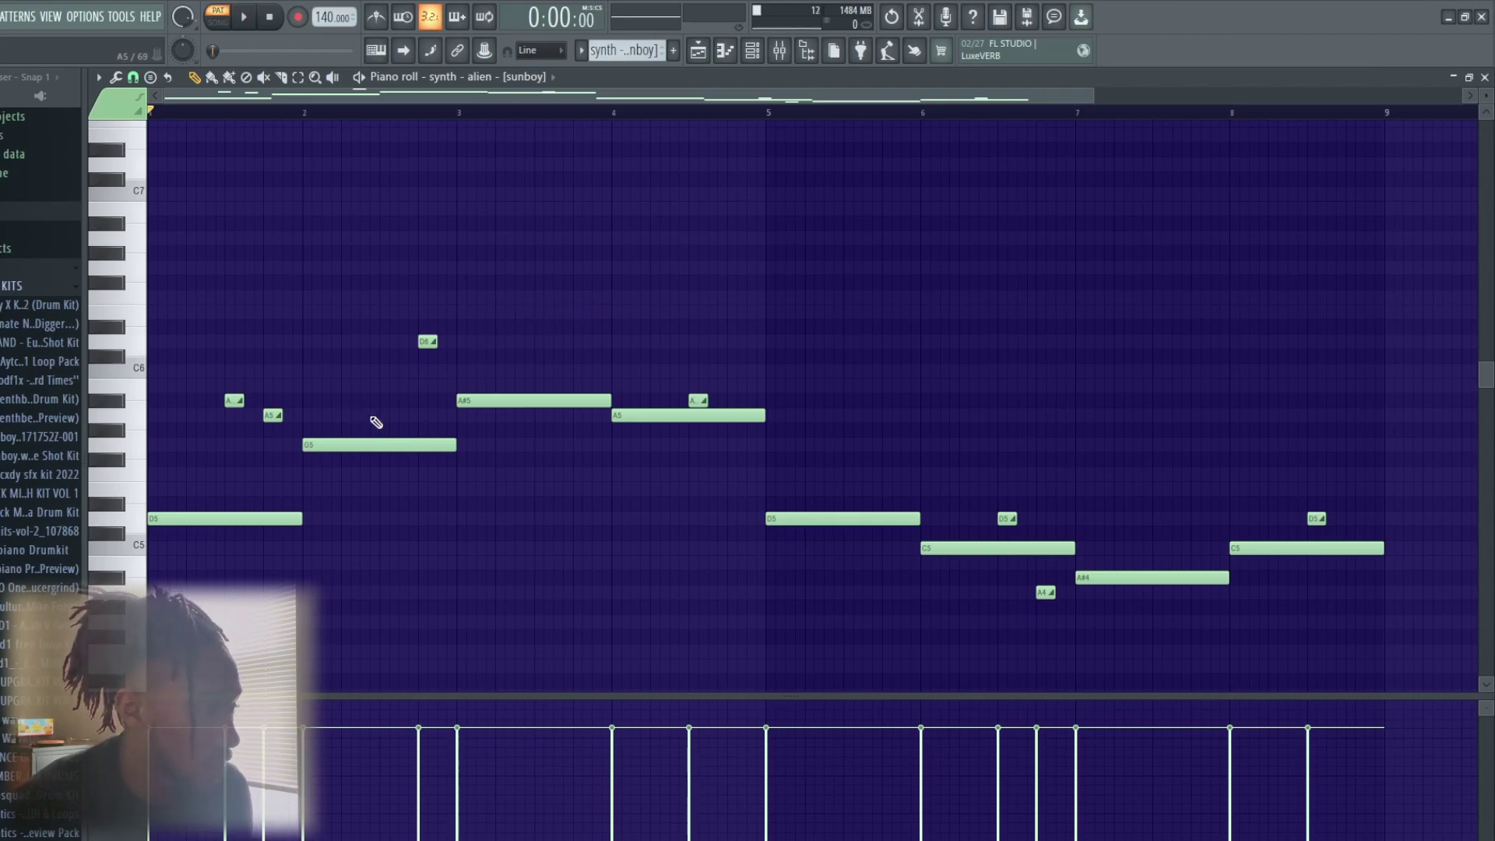
Select the synth - alien track in the mixer and play the pattern to audition the track's effects.
click(783, 56)
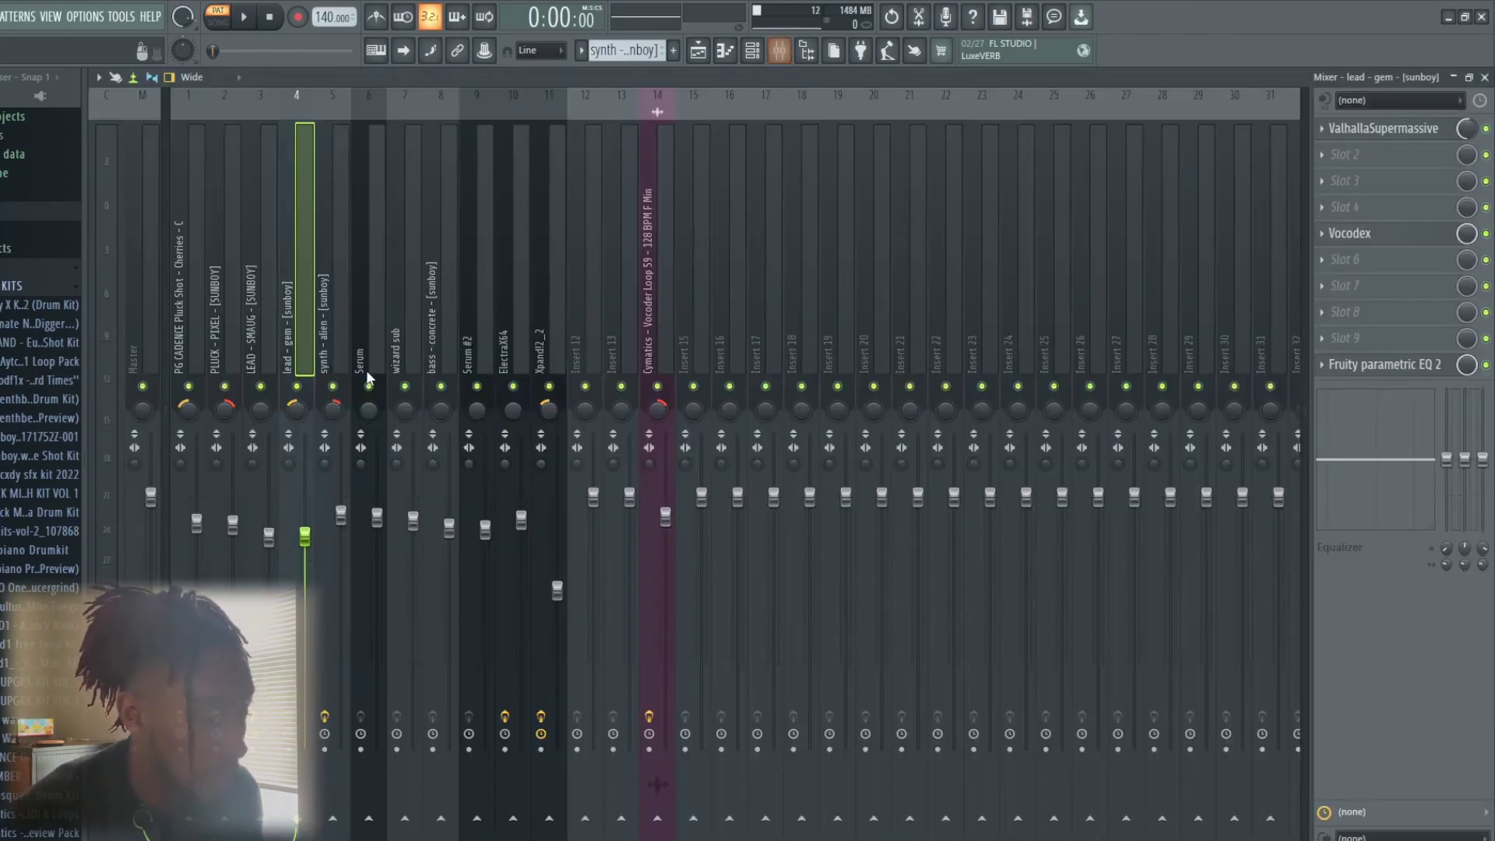
click(321, 343)
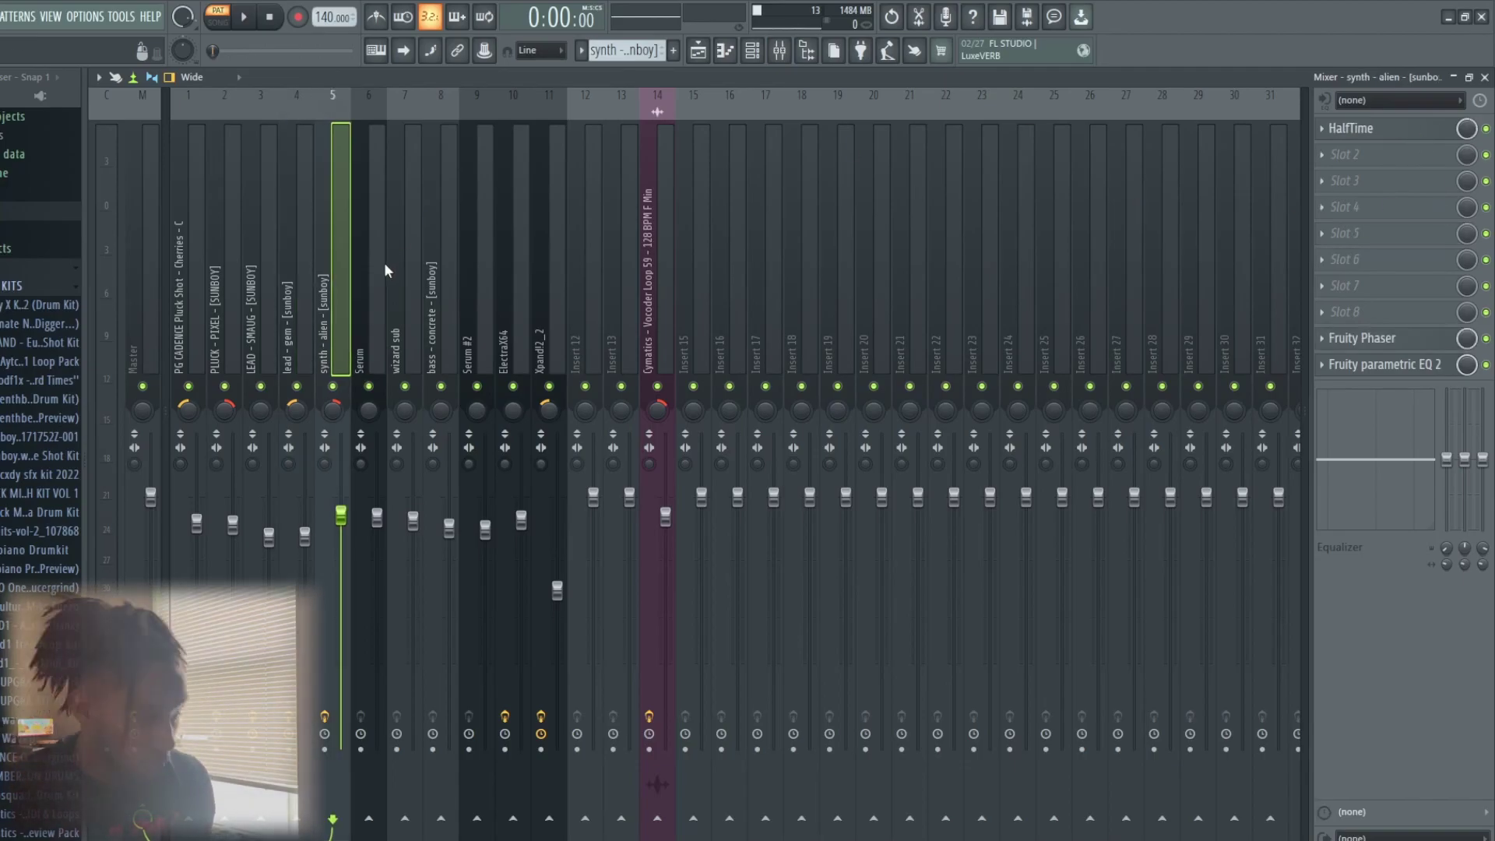
key(space)
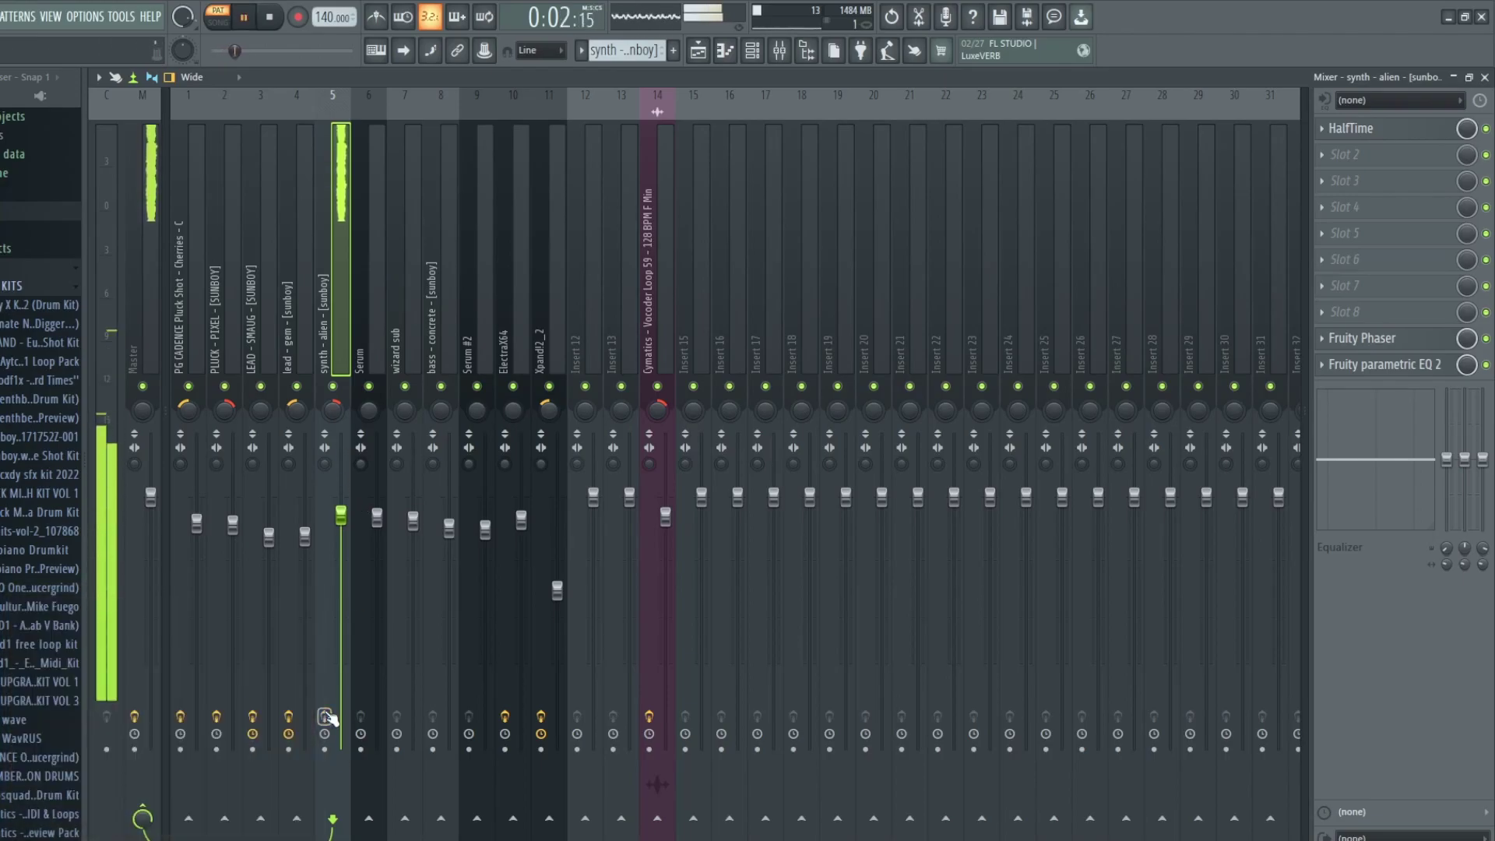
key(space)
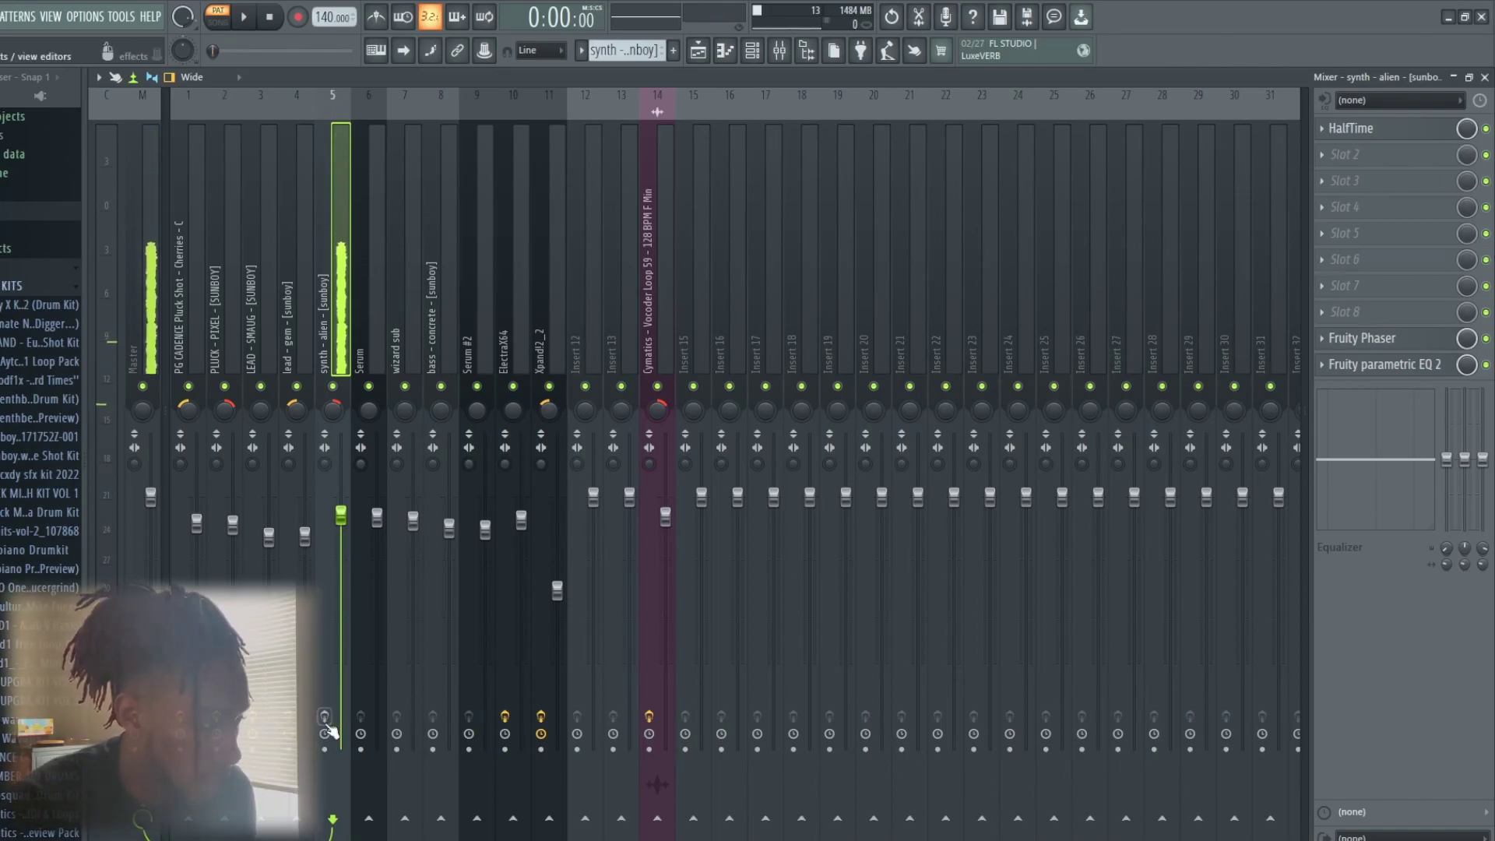
Examine the HalfTime, Fruity Phaser and Fruity parametric EQ 2 settings on the synth - alien mixer track.
click(1368, 129)
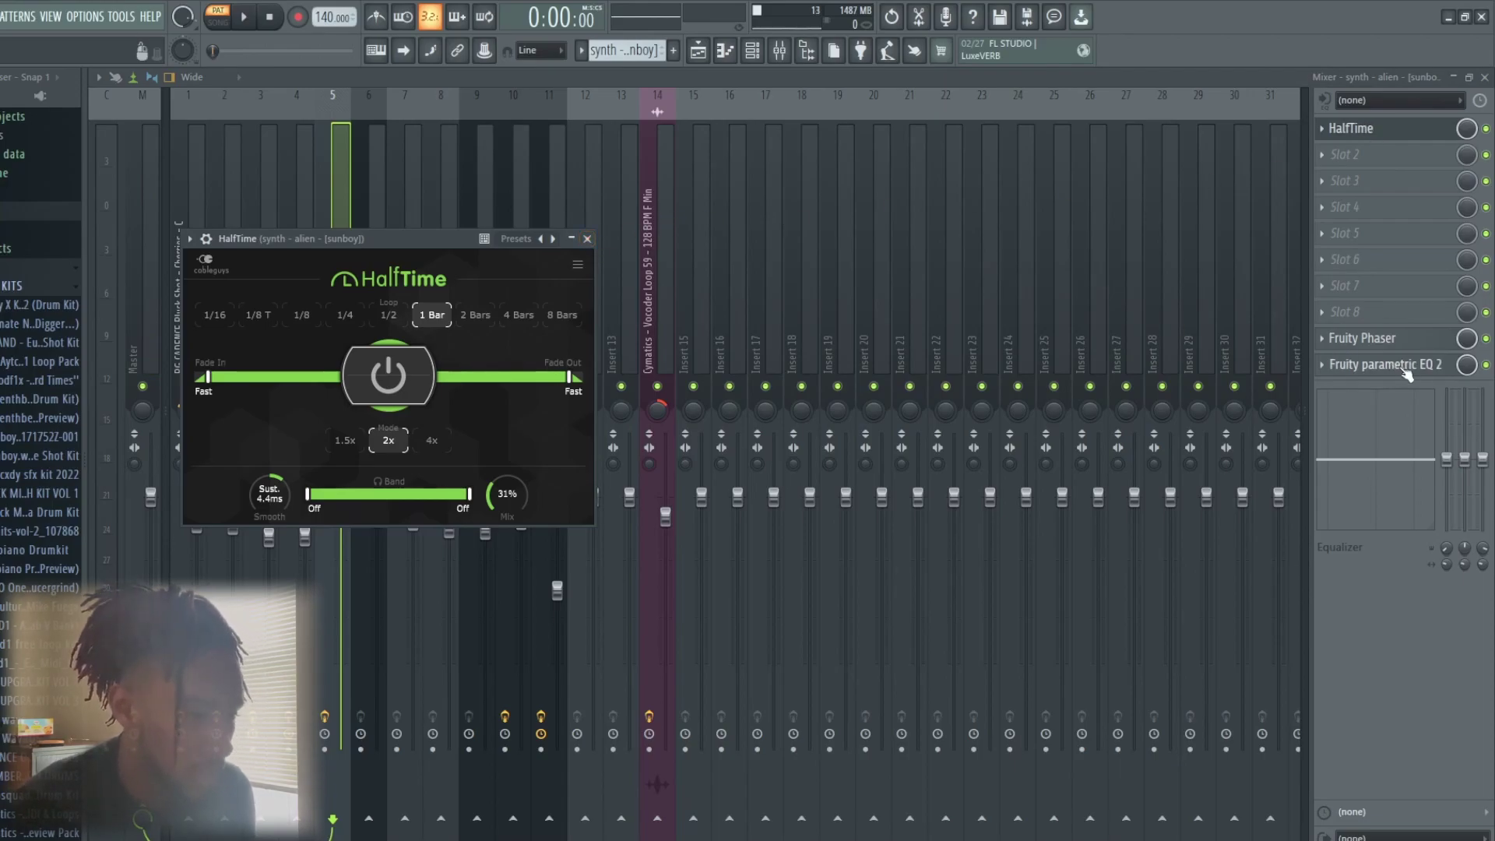
click(1392, 346)
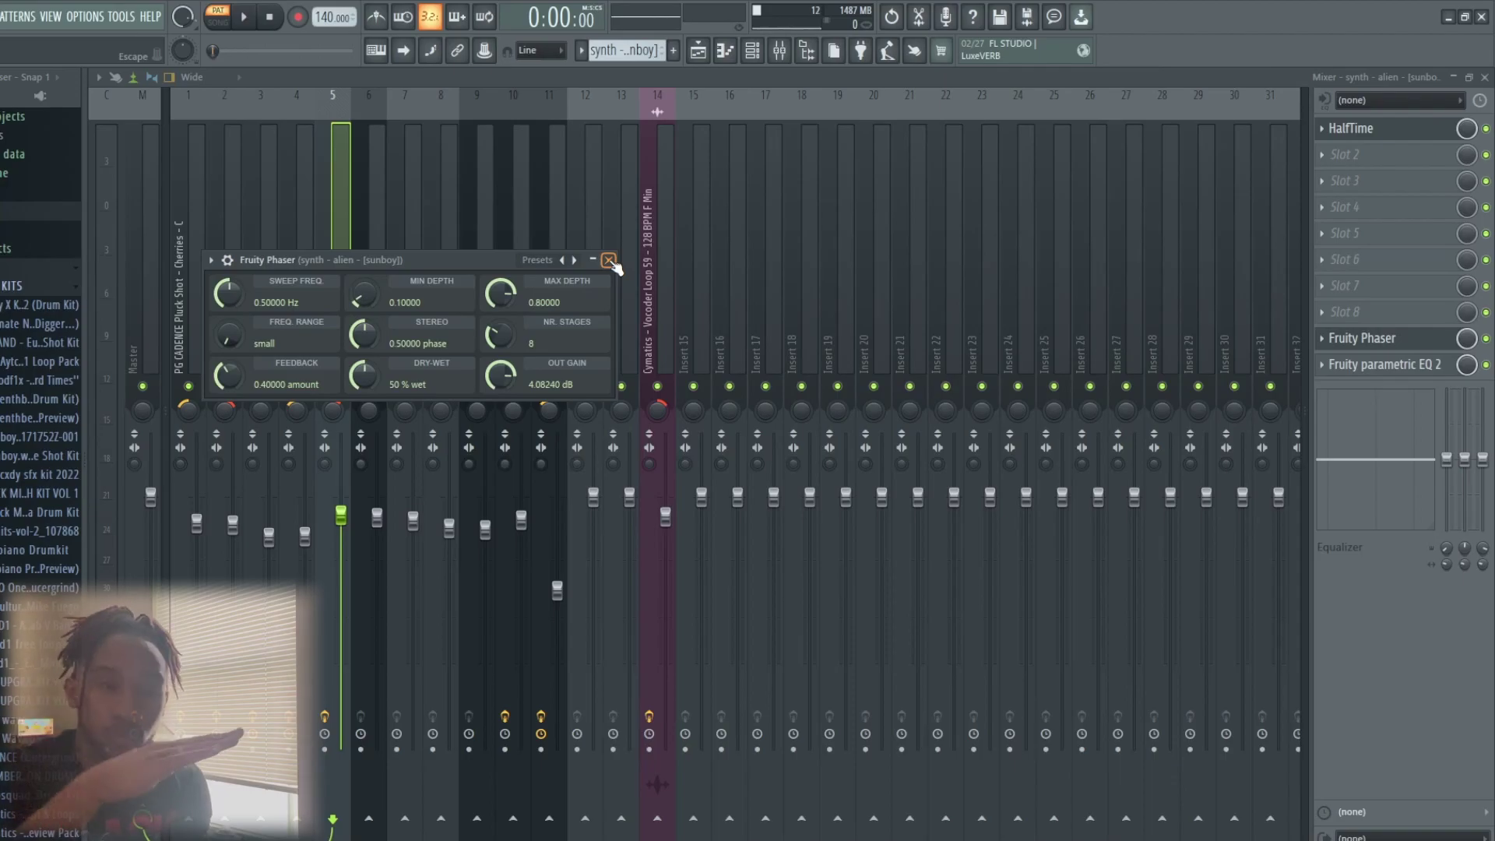
click(608, 259)
click(1410, 365)
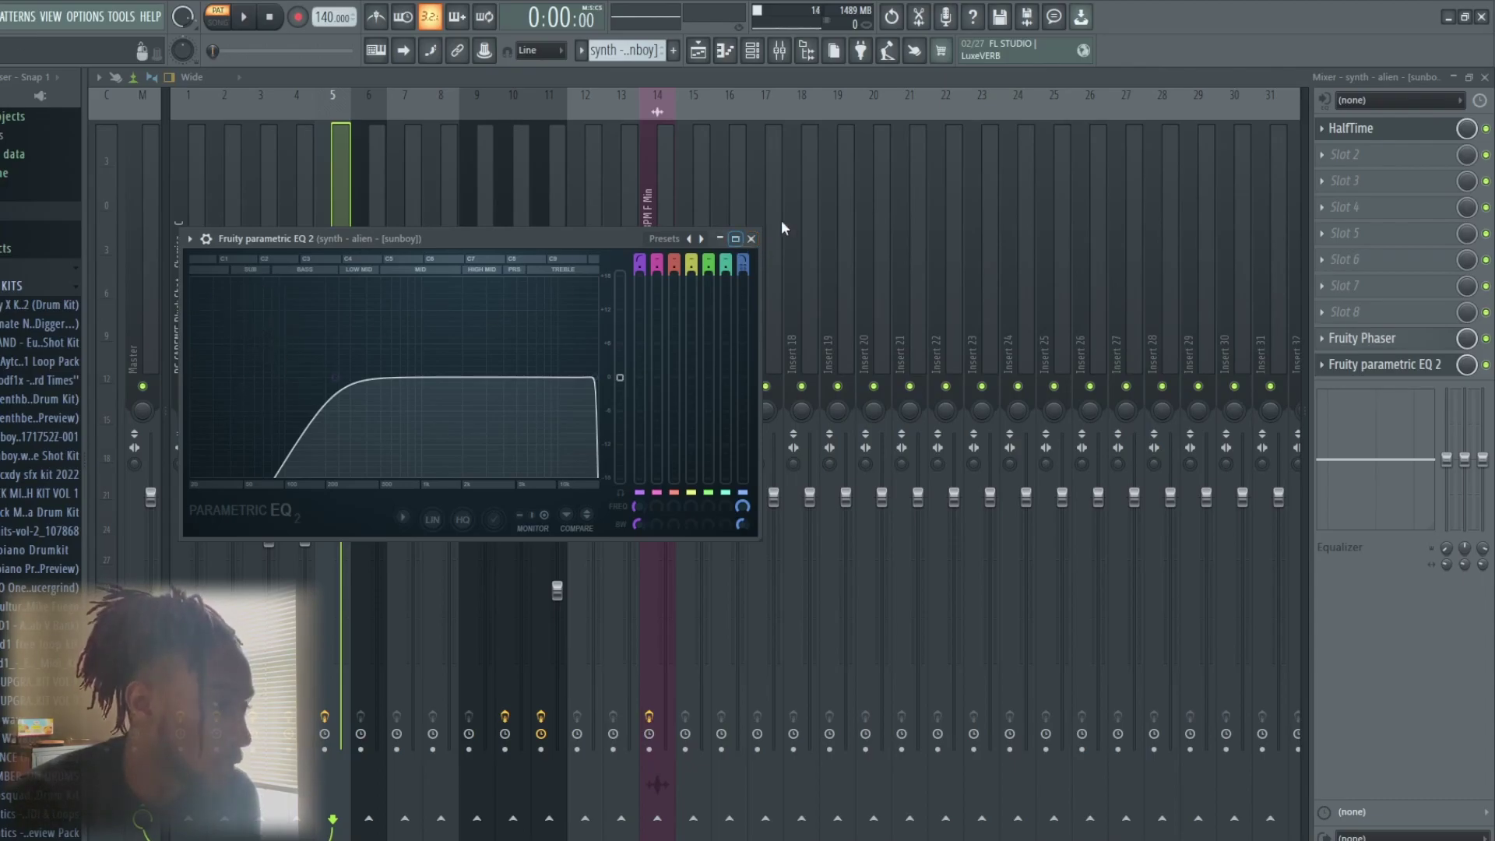
click(751, 238)
click(758, 243)
click(333, 406)
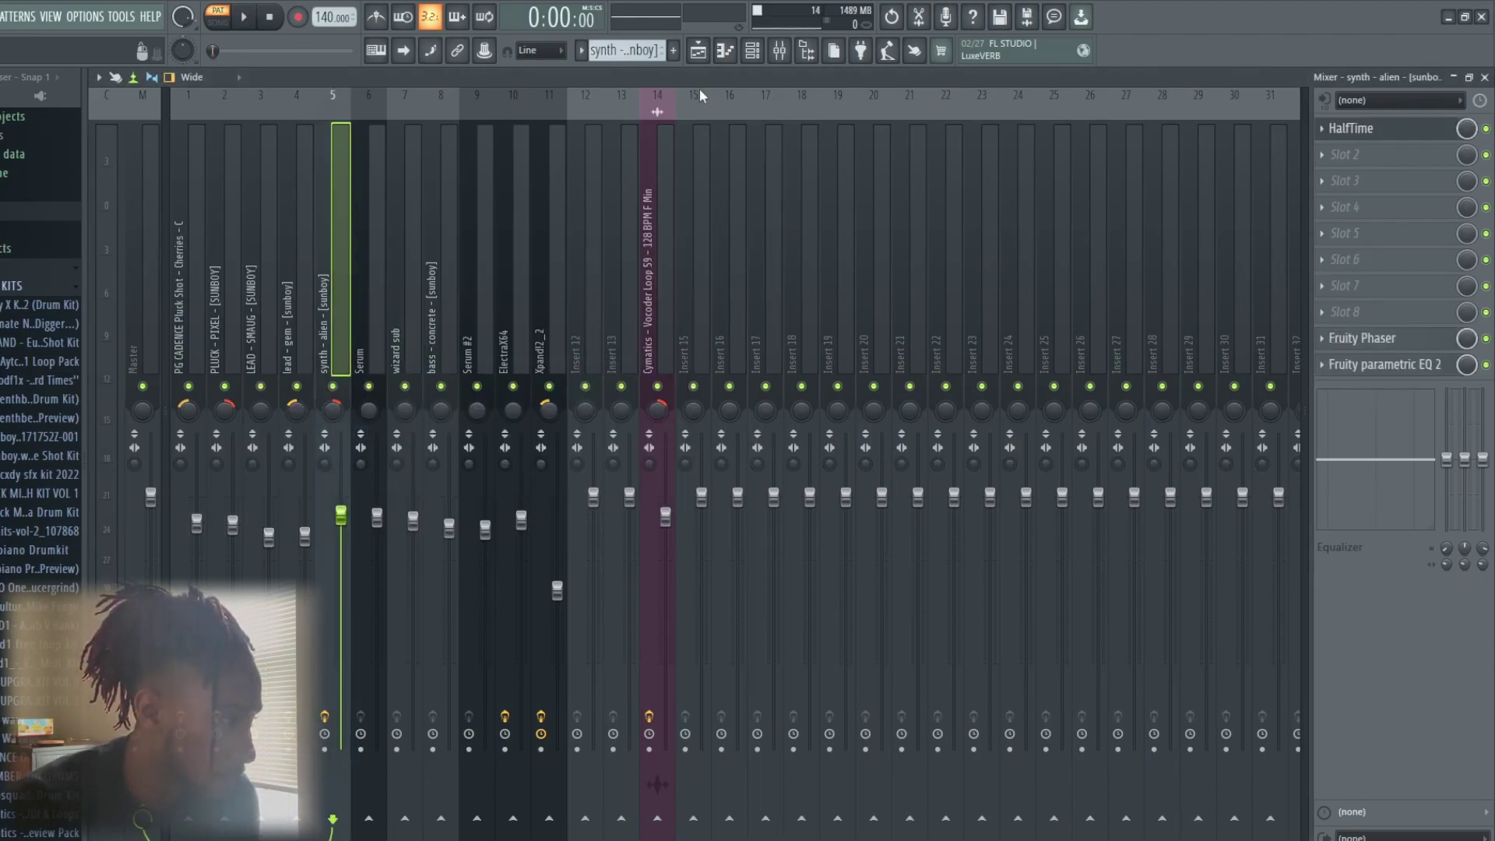
Return to the playlist, unmute Tracks 1 and 2, and play the layered arrangement from the start.
click(697, 52)
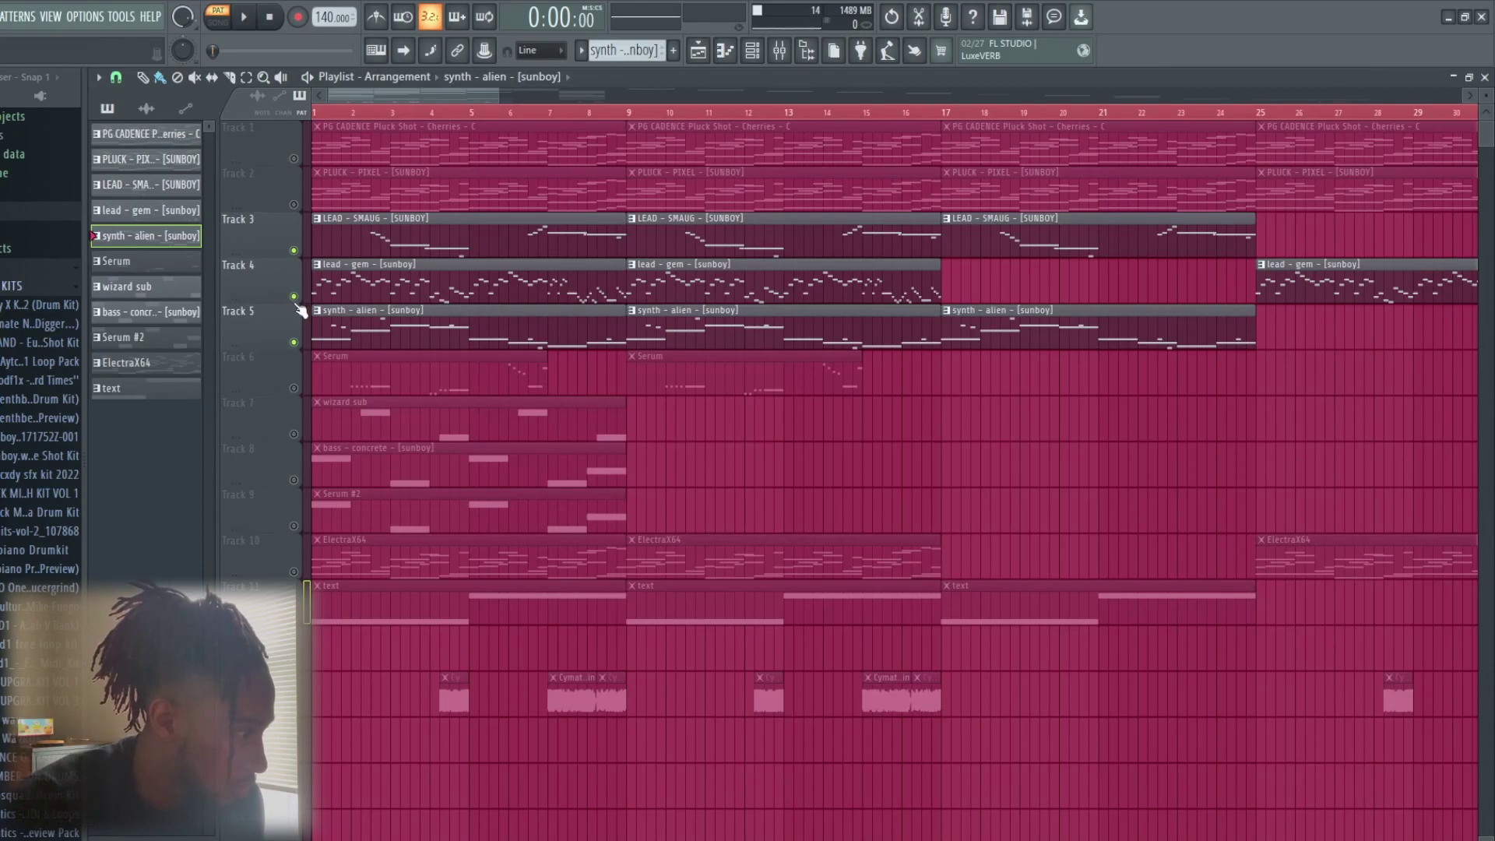
click(293, 205)
click(294, 159)
key(space)
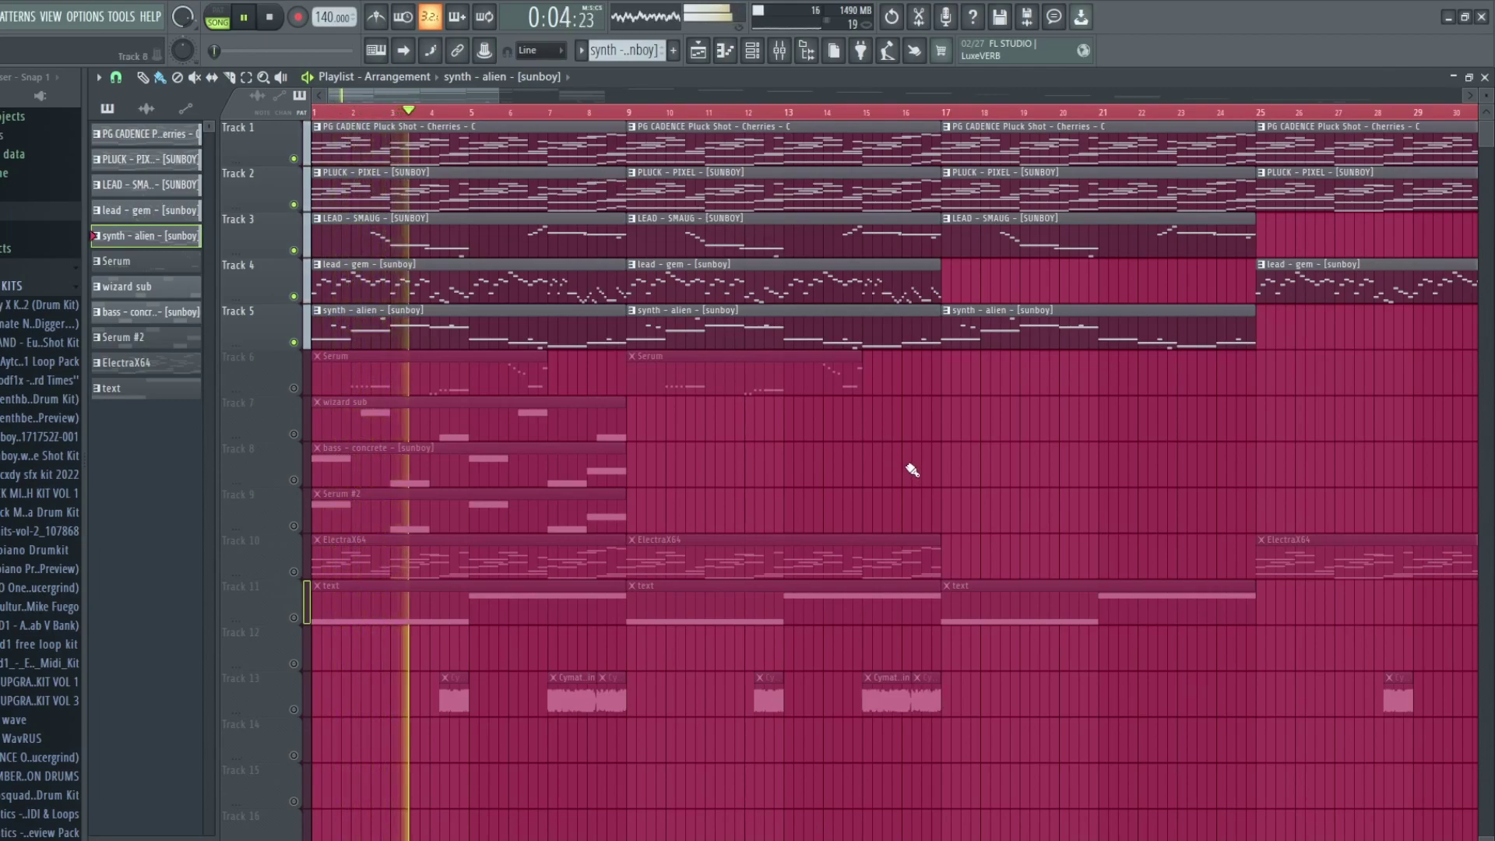
click(271, 18)
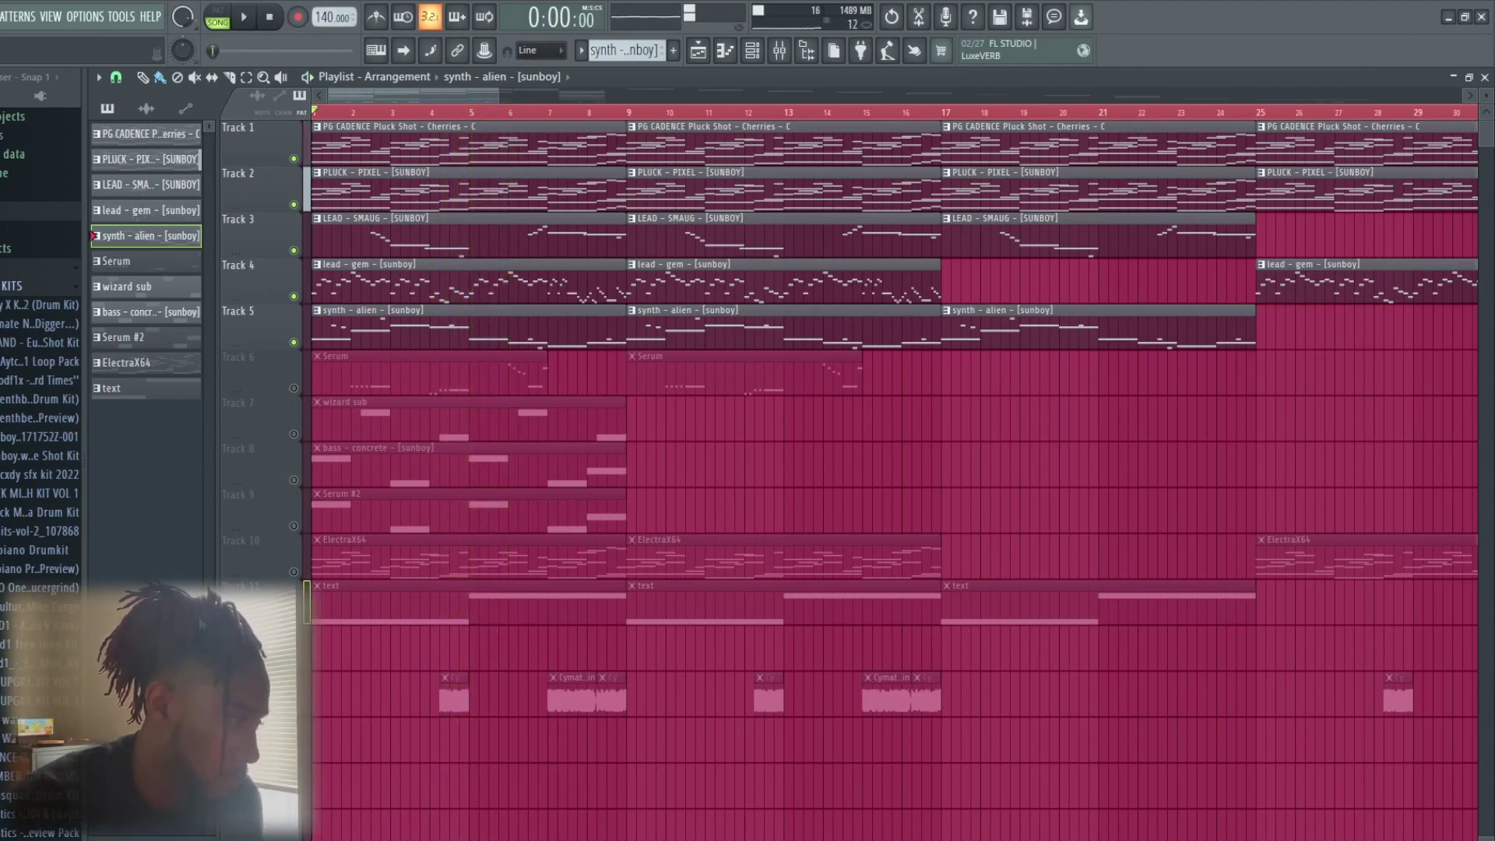
Make ElectraX64 the current pattern in pattern mode and view the patch loaded in its ElectraX64 instrument.
click(190, 363)
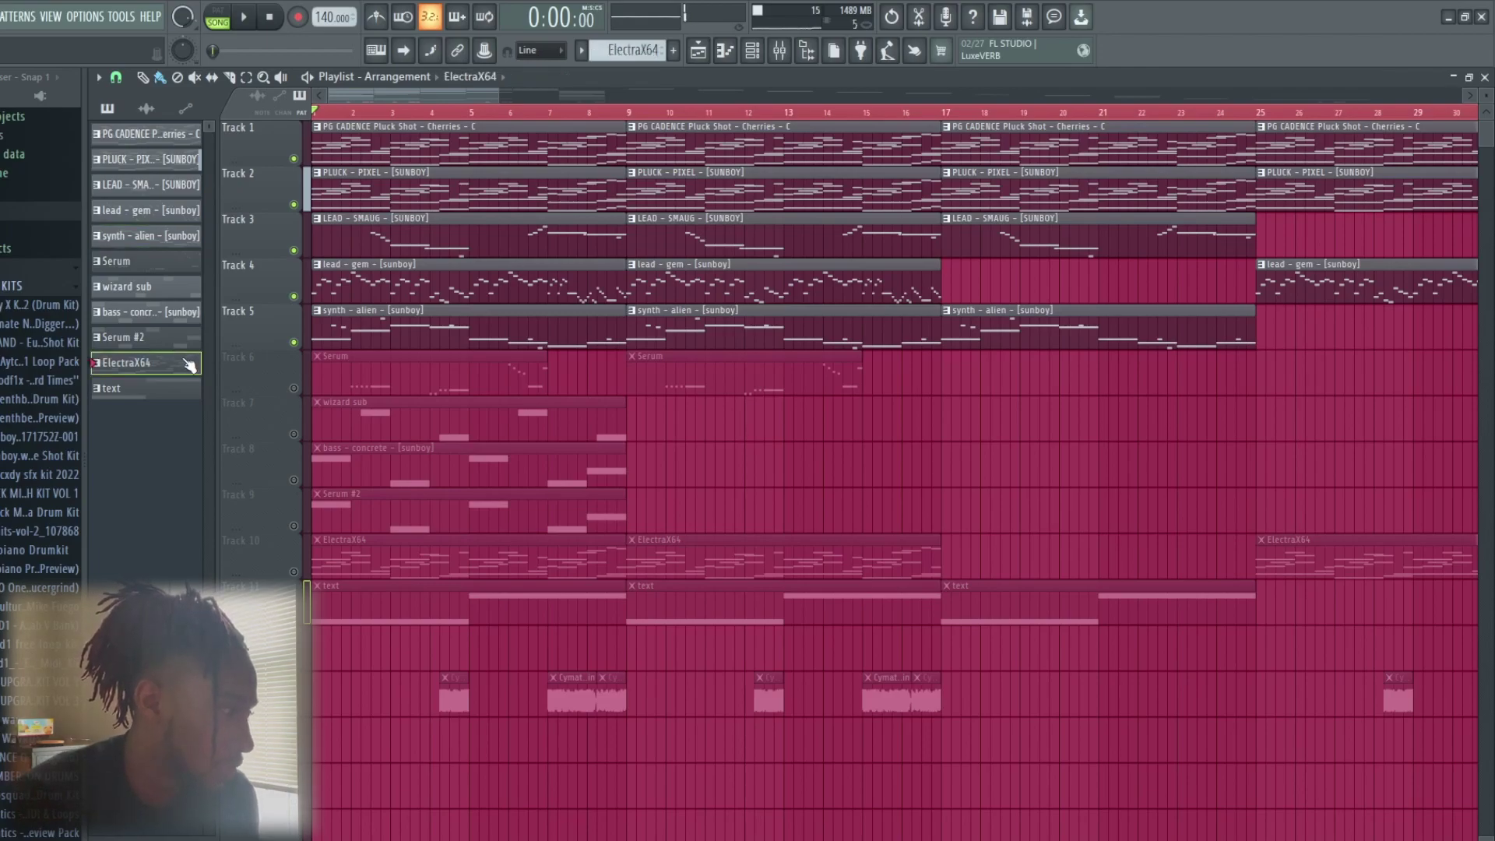
click(217, 15)
click(754, 53)
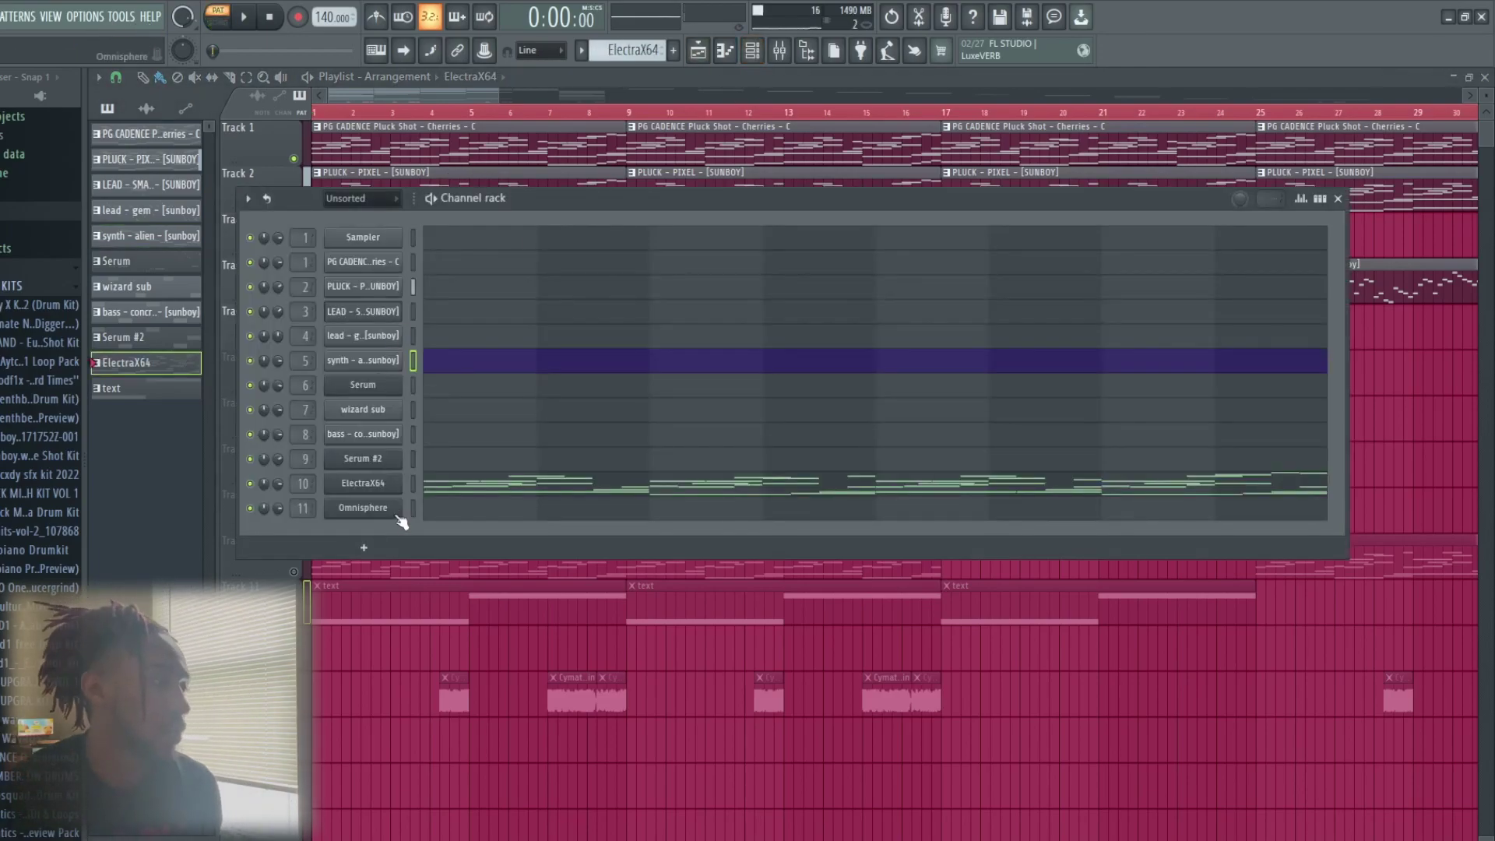
click(363, 483)
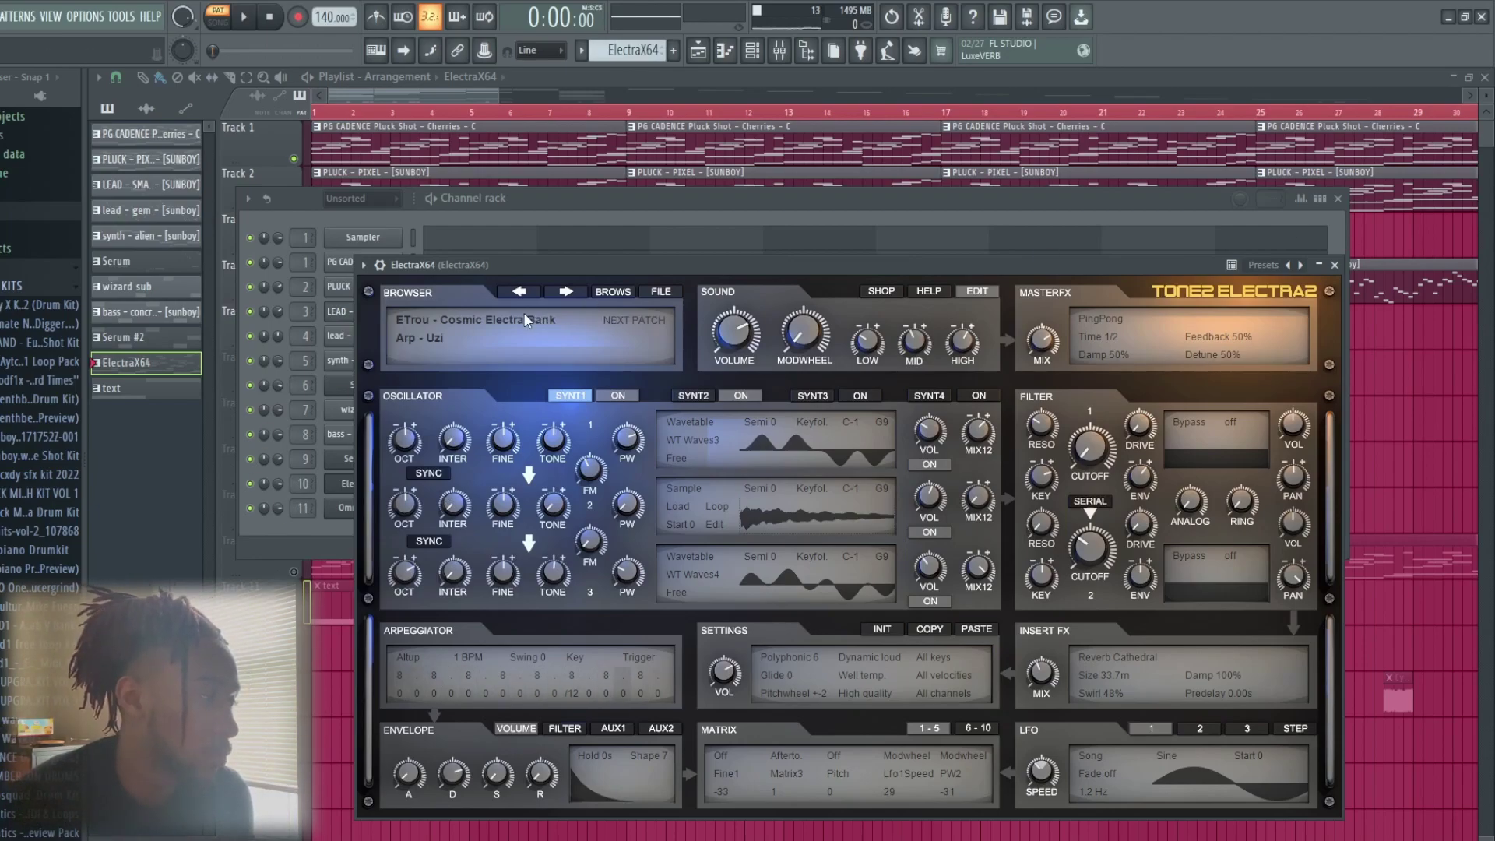
click(1333, 265)
Show the ElectraX64 notes in the piano roll with the highest notes in view, and play the pattern through.
click(740, 483)
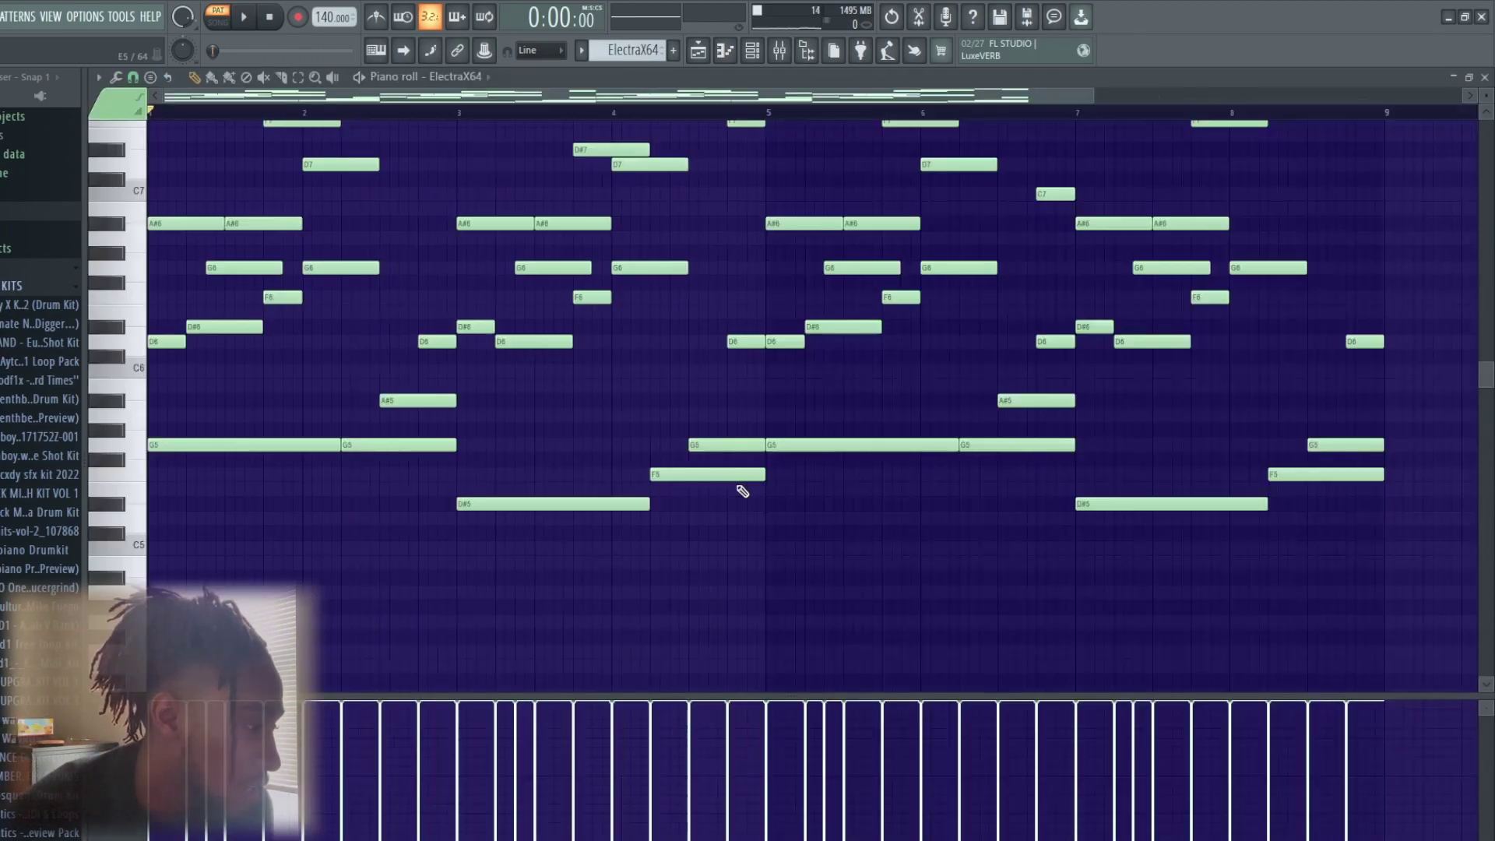
scroll(568, 491, up, 3)
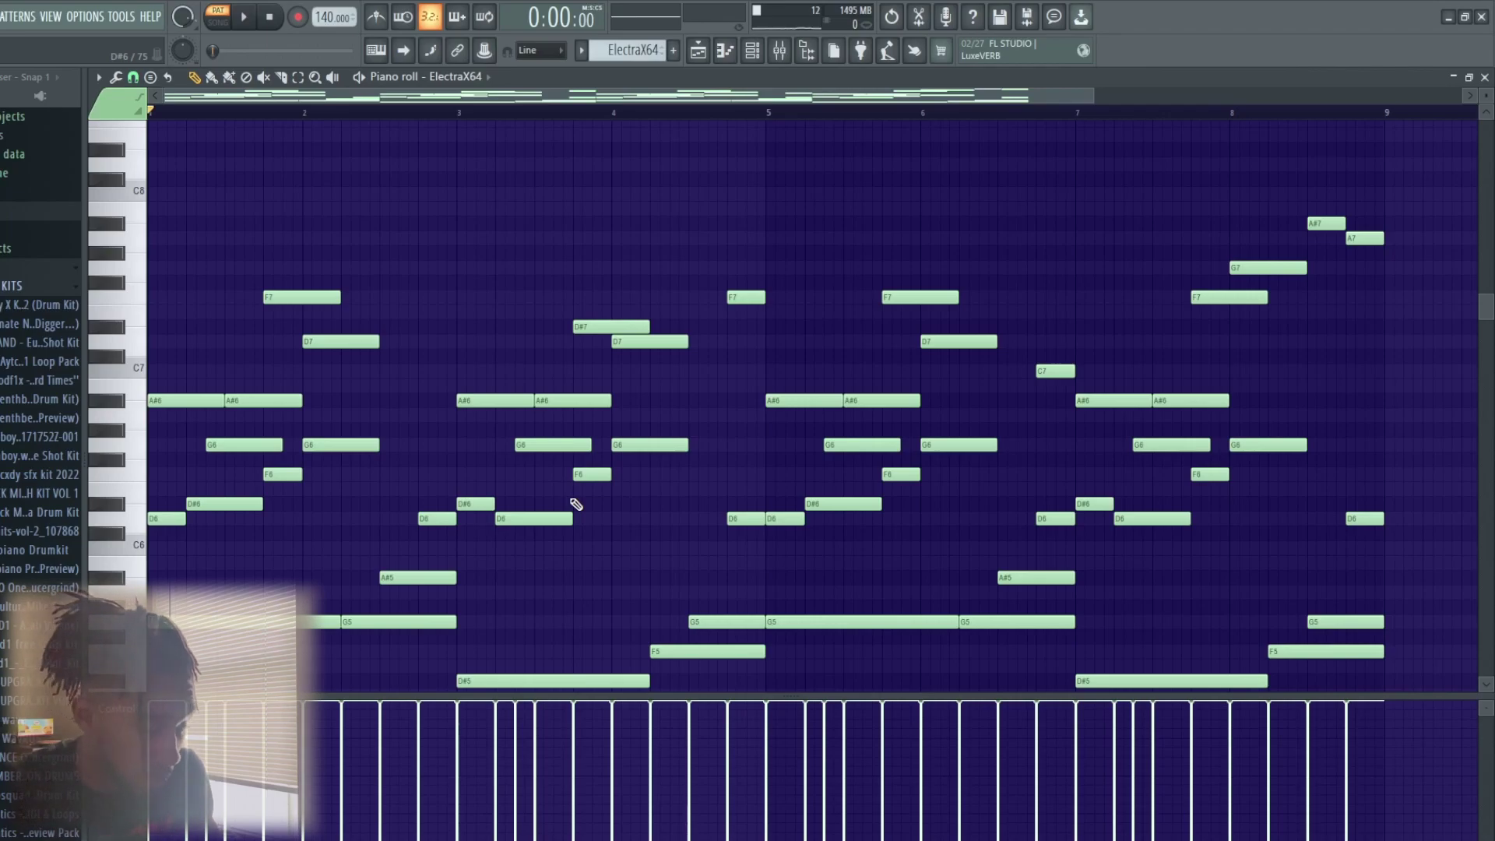
key(space)
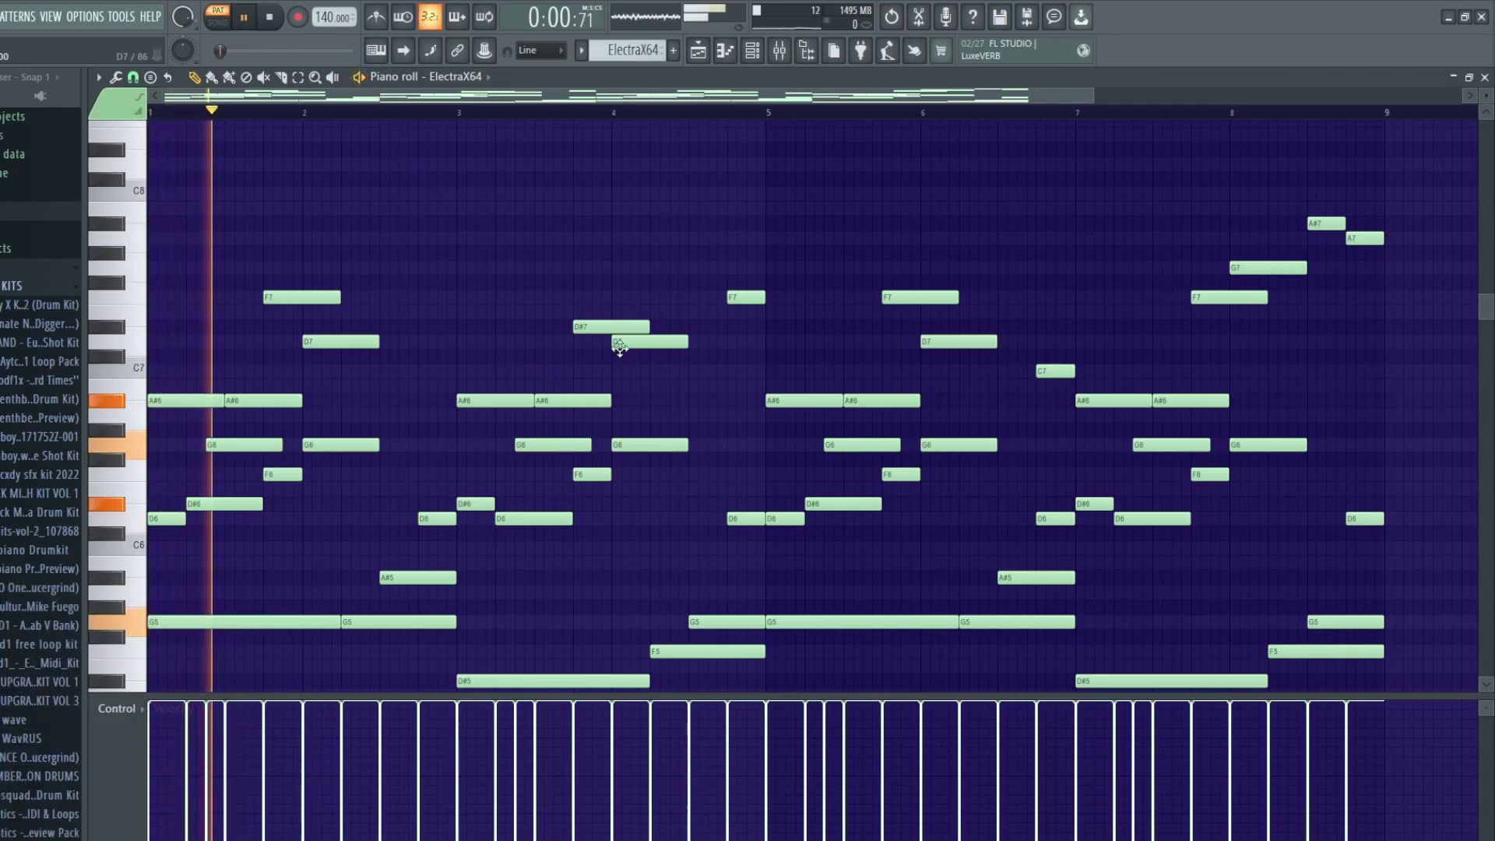
scroll(914, 340, down, 1)
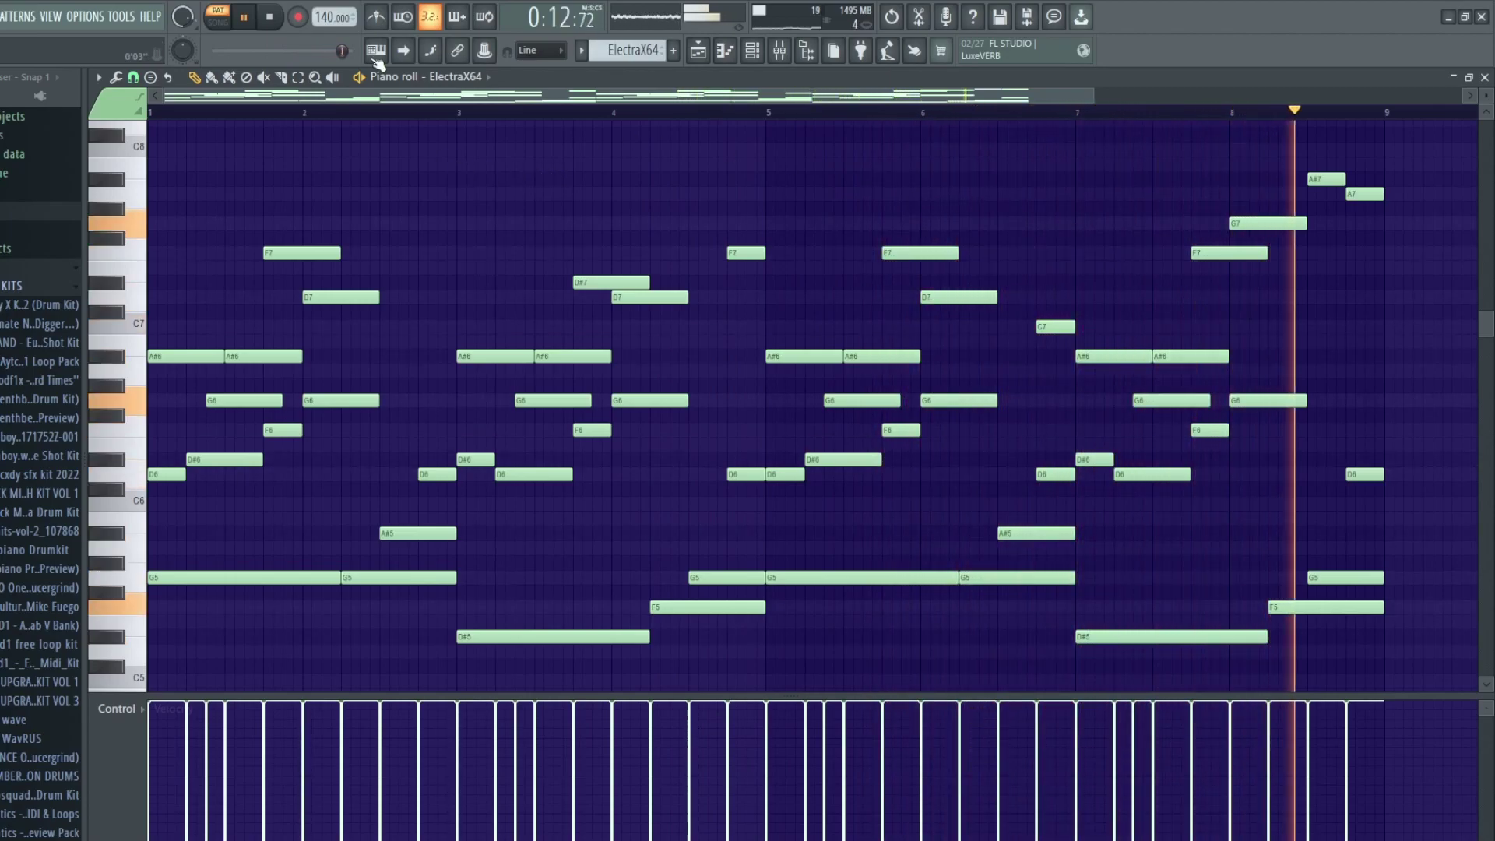
key(space)
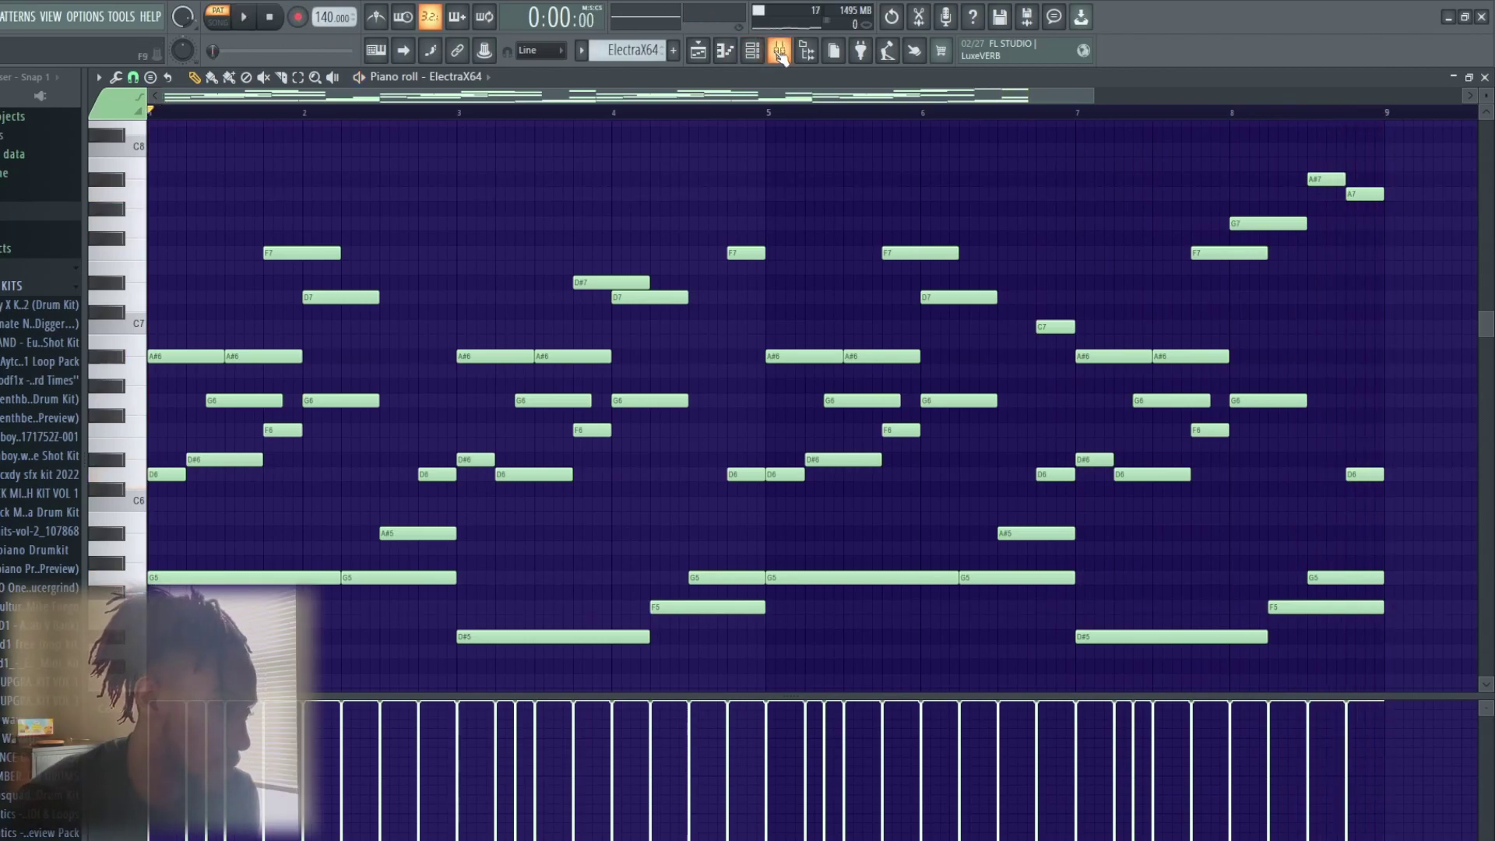
Examine the PanCake2 and Fruity parametric EQ 2 settings on the ElectraX64 mixer track.
click(779, 51)
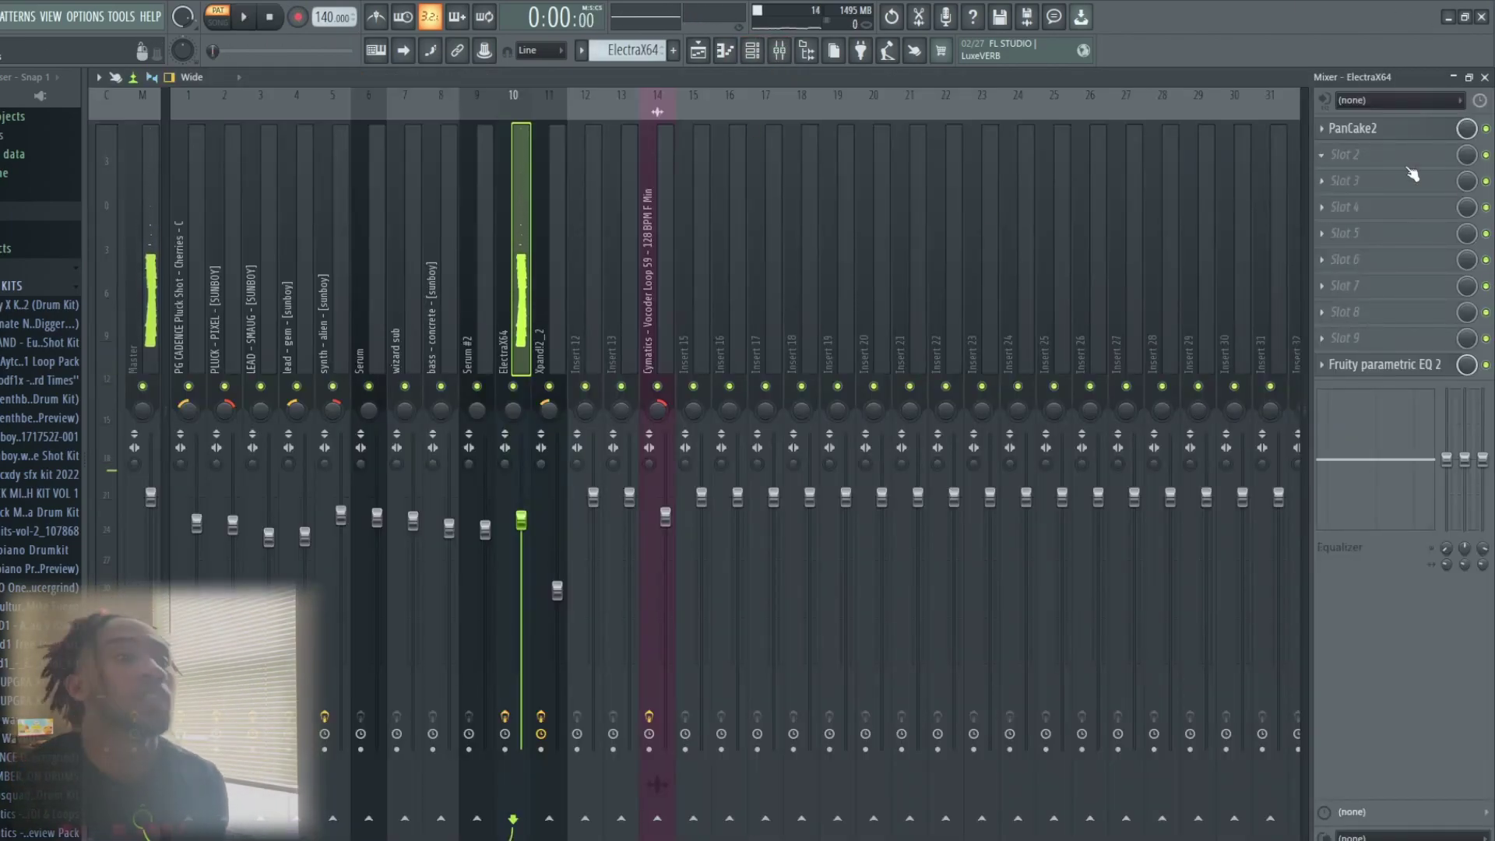
click(1370, 128)
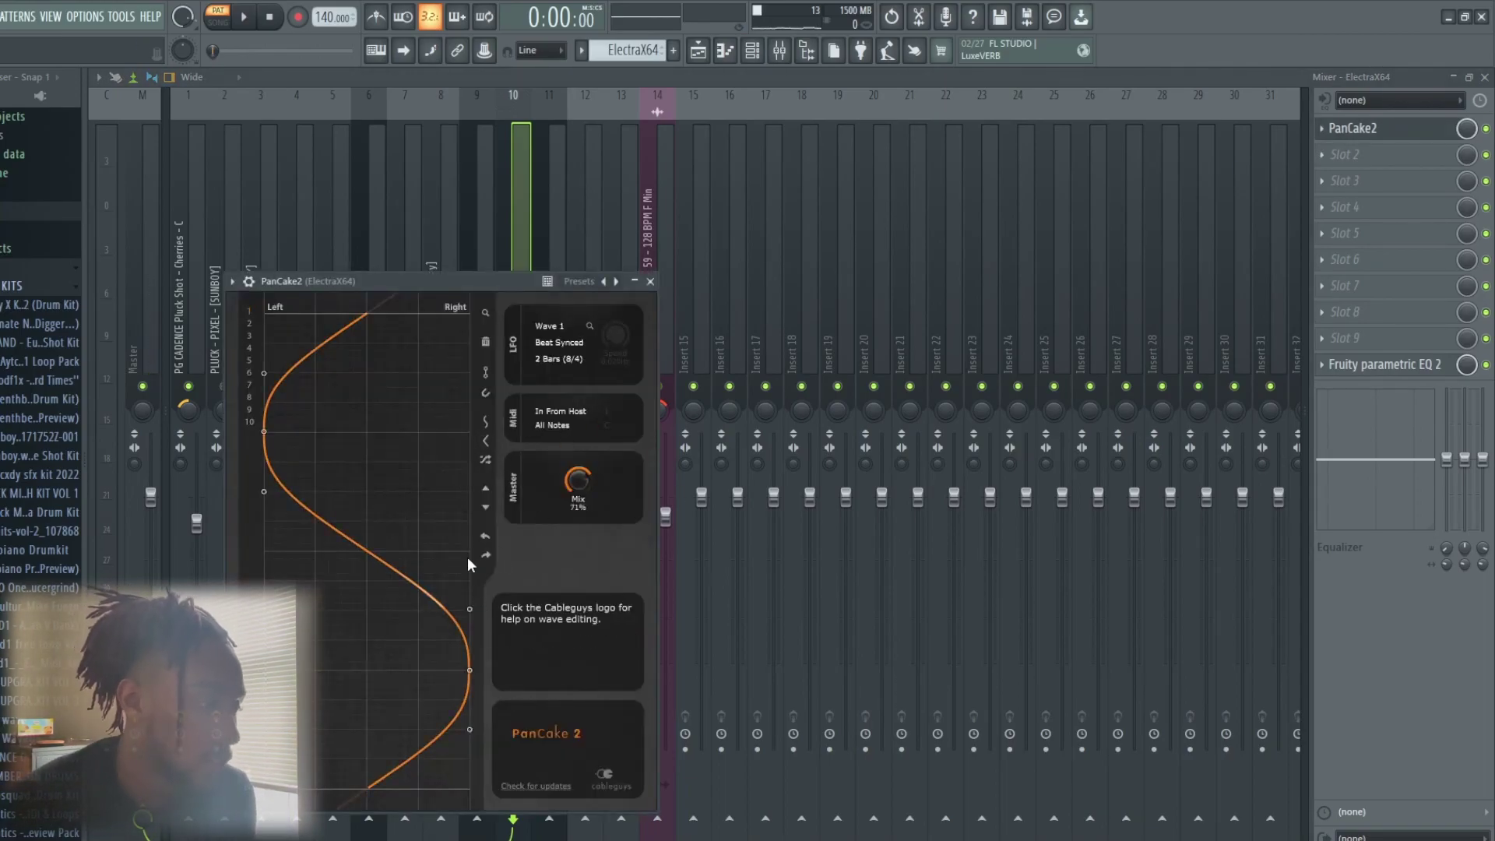
click(651, 282)
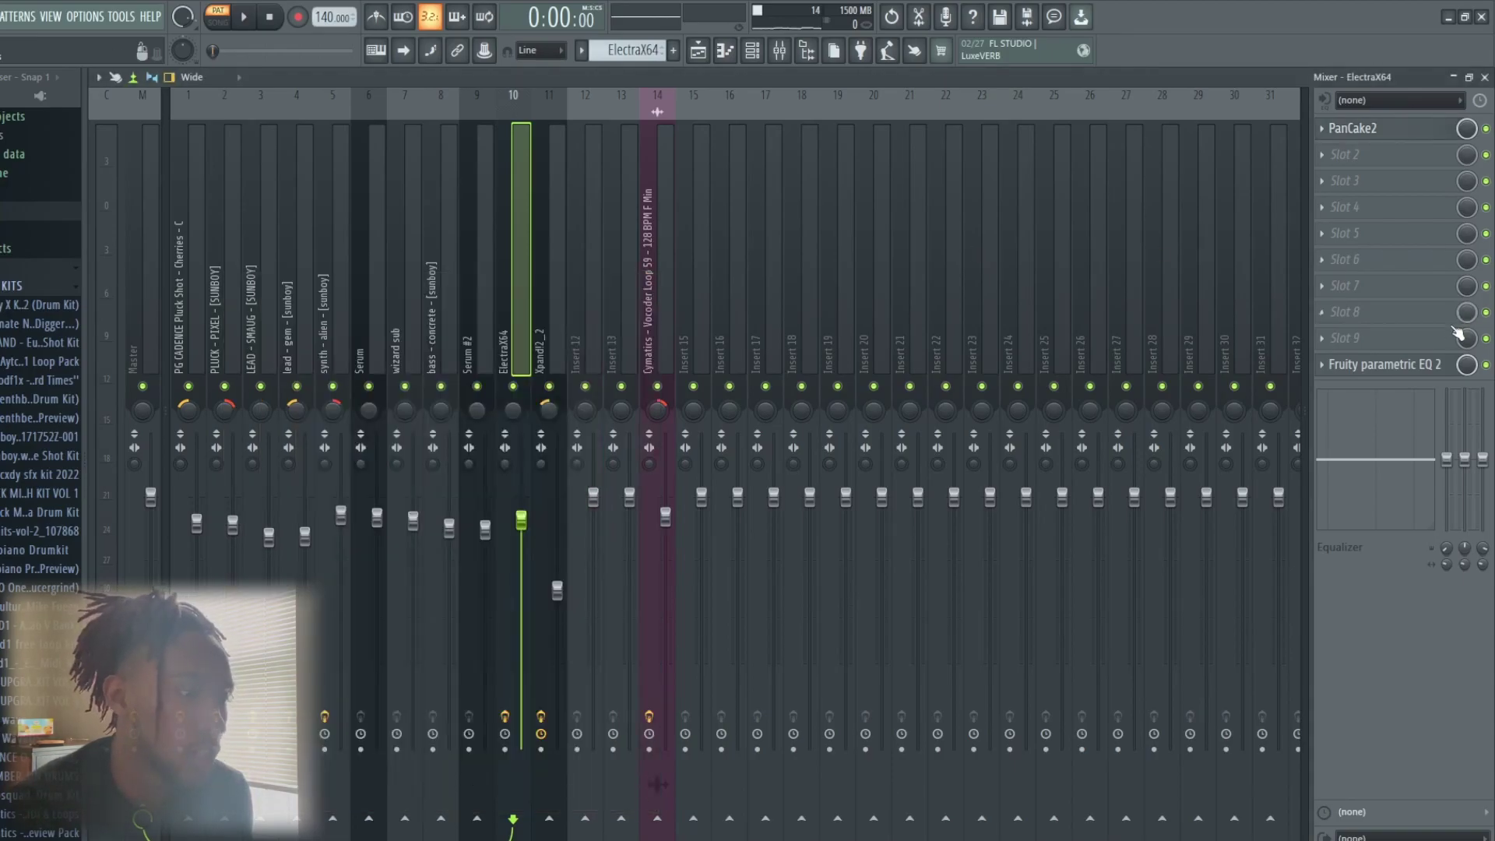
click(1414, 366)
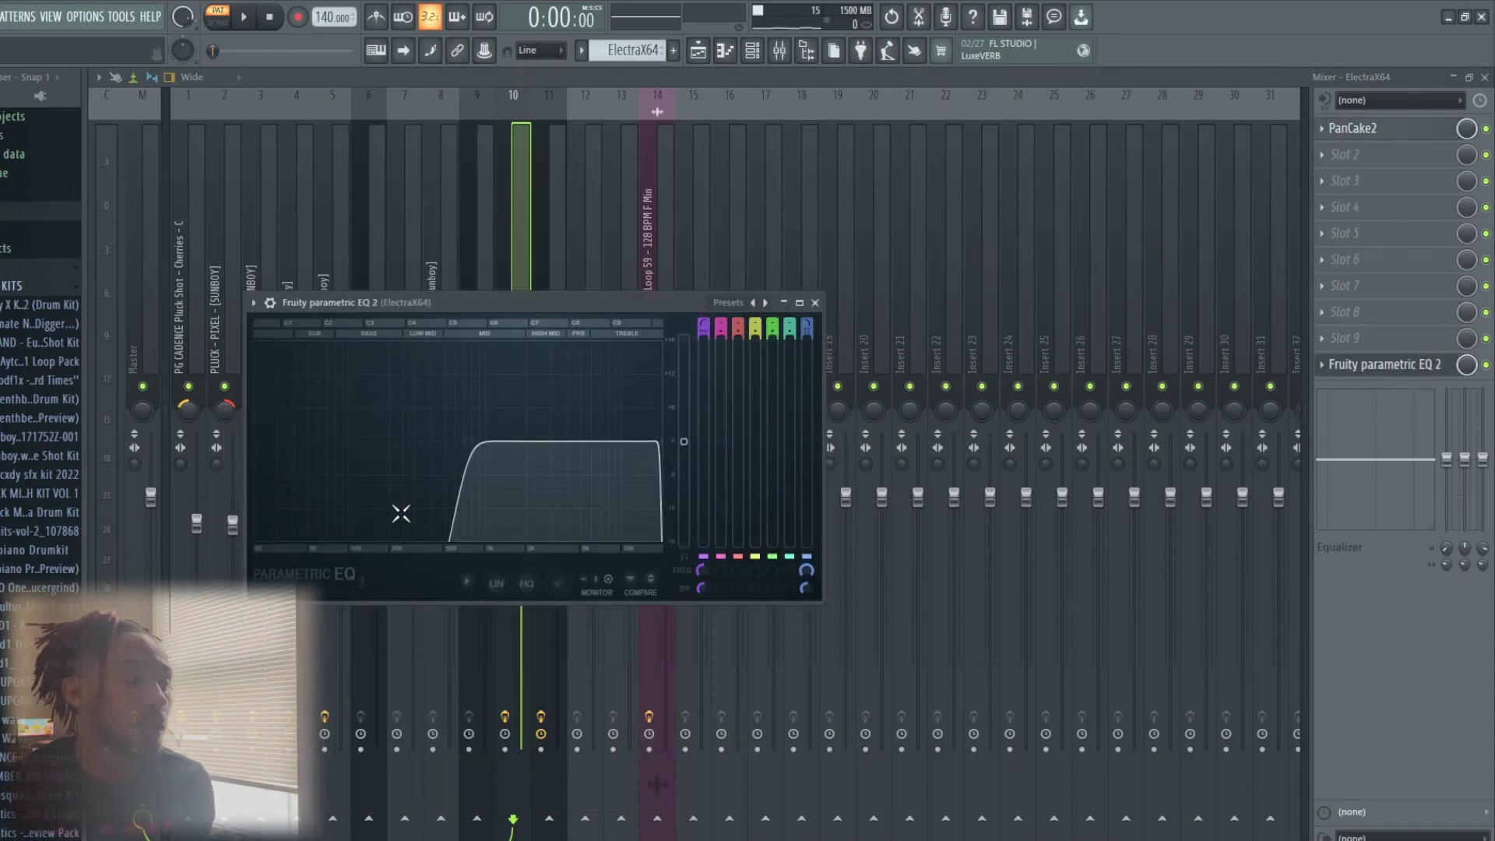
click(816, 302)
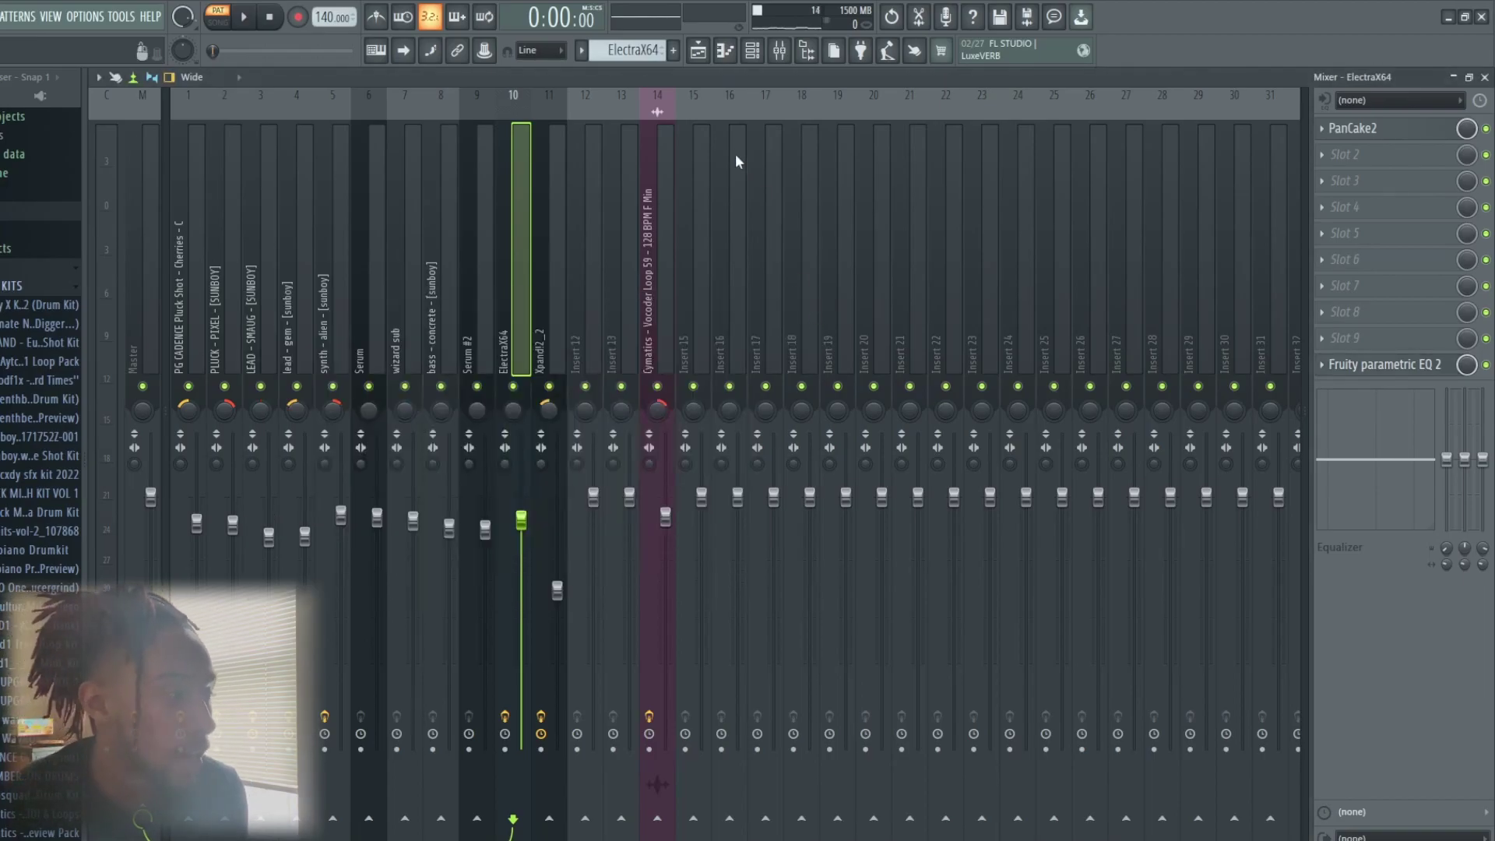
Return to the playlist, make text the current pattern, and view the patch loaded in its Omnisphere instrument.
click(699, 49)
click(189, 390)
click(751, 53)
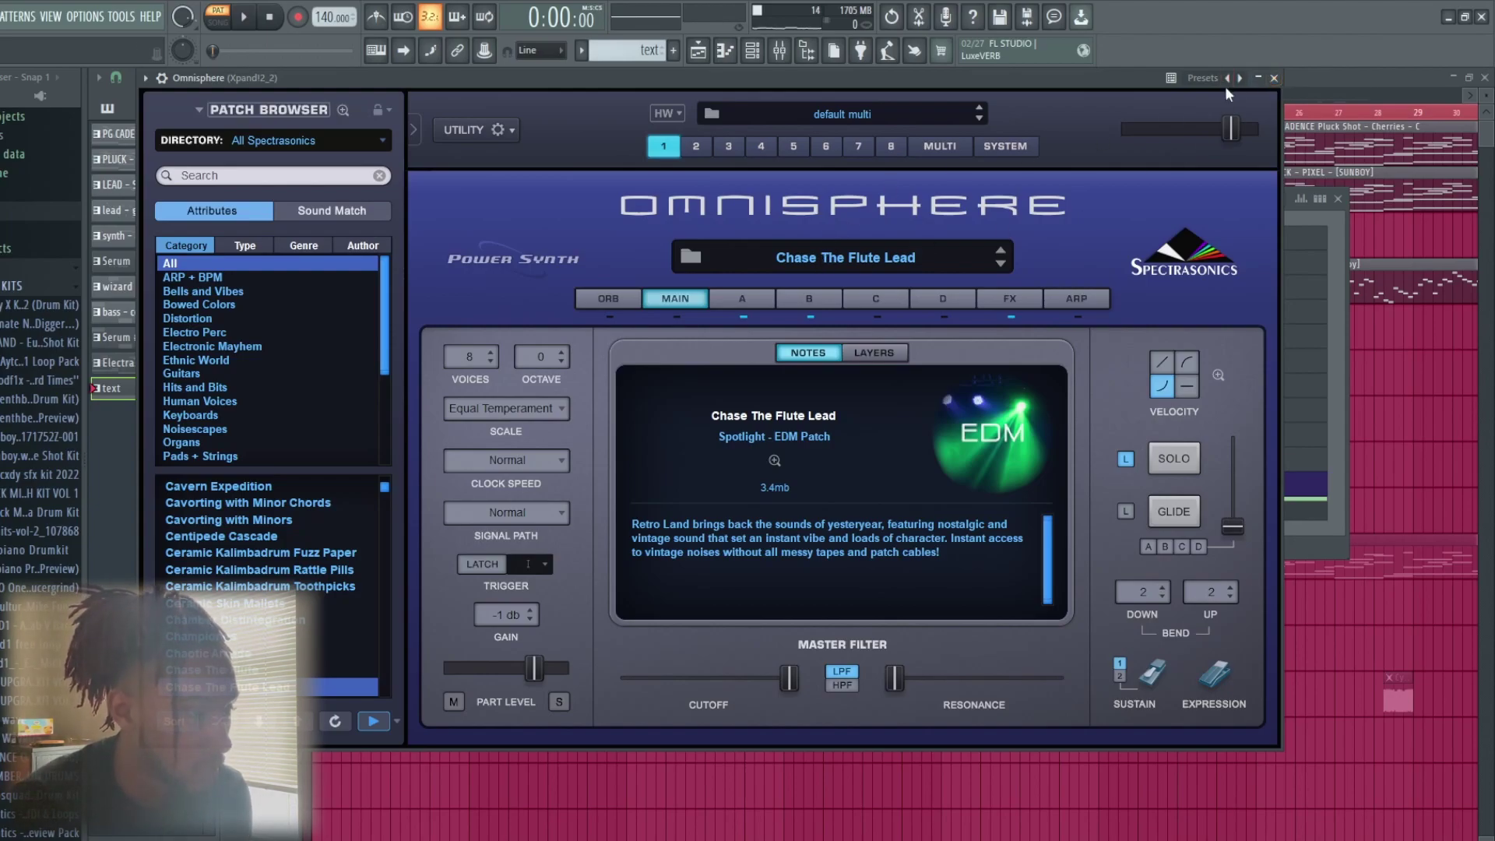
click(1273, 78)
Show the text pattern's two long Omnisphere notes in the piano roll and start playing them.
click(573, 541)
scroll(600, 517, down, 2)
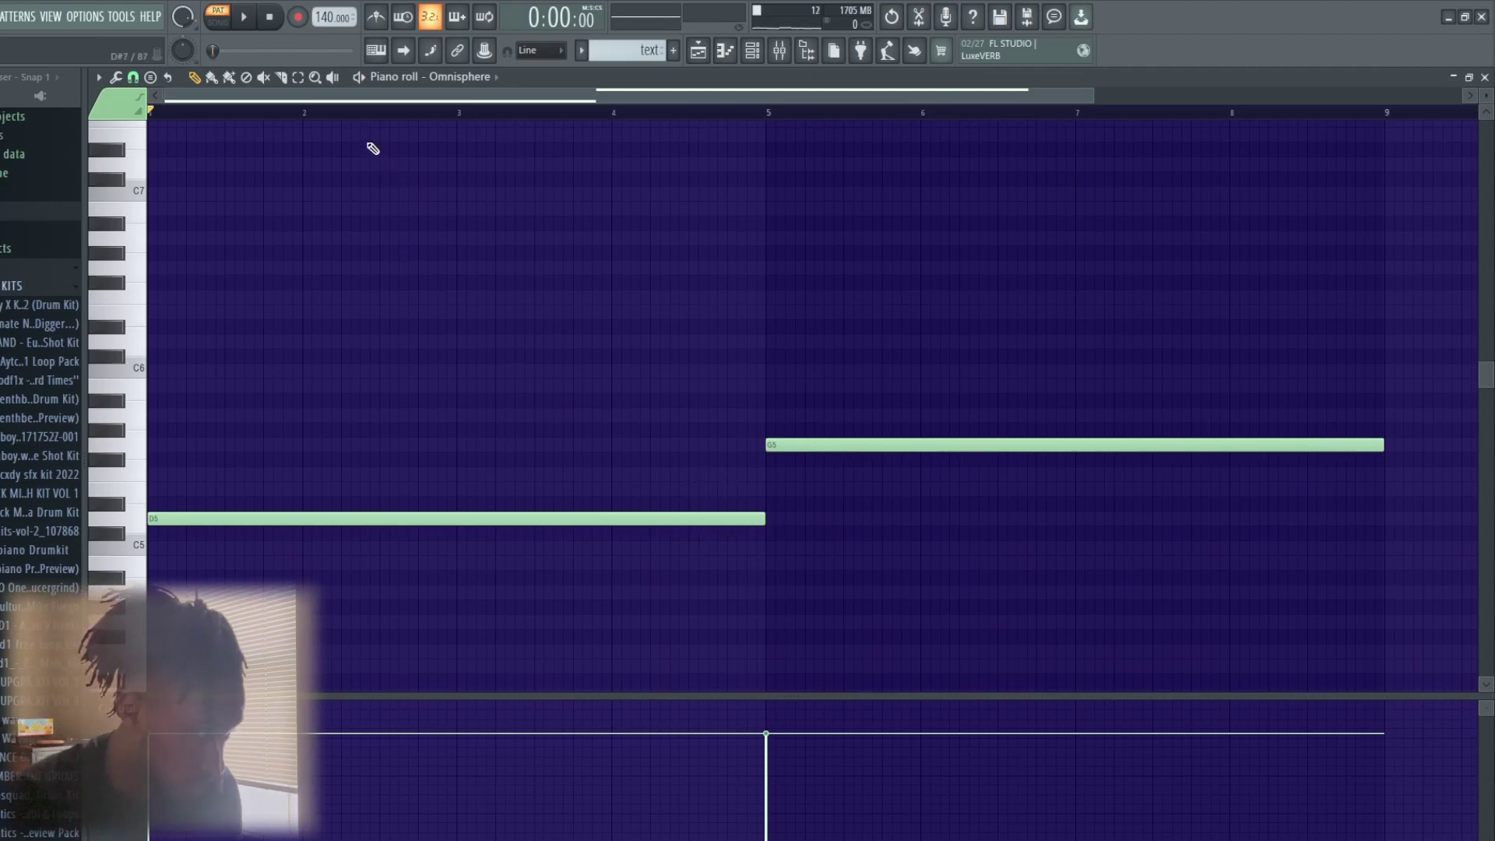
key(space)
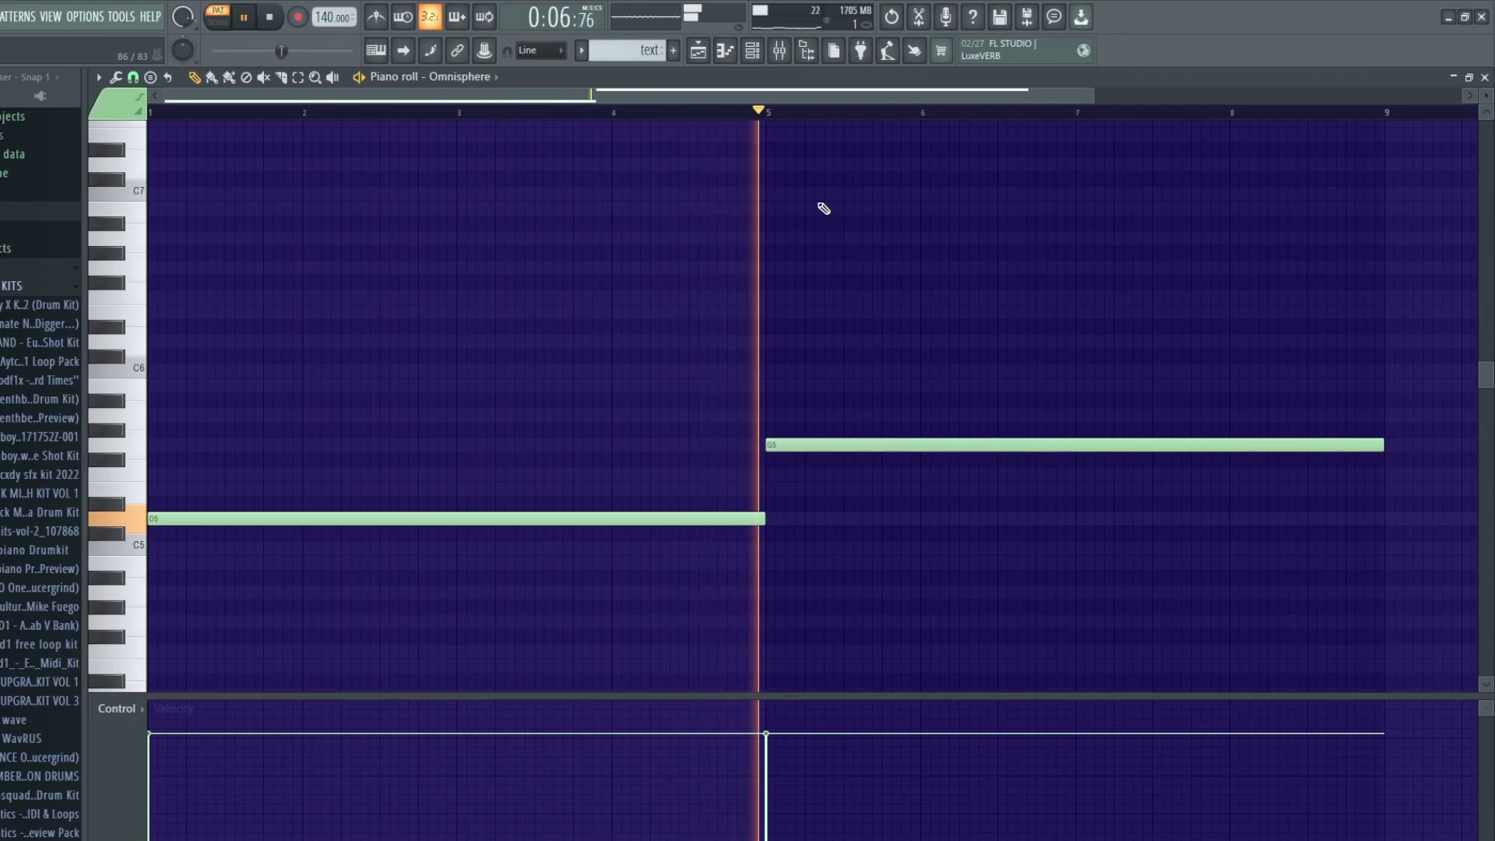
Look up the Chase The Flute Lead patch in Omnisphere's patch browser while the pattern plays, then close it and stop playback.
click(751, 51)
click(344, 498)
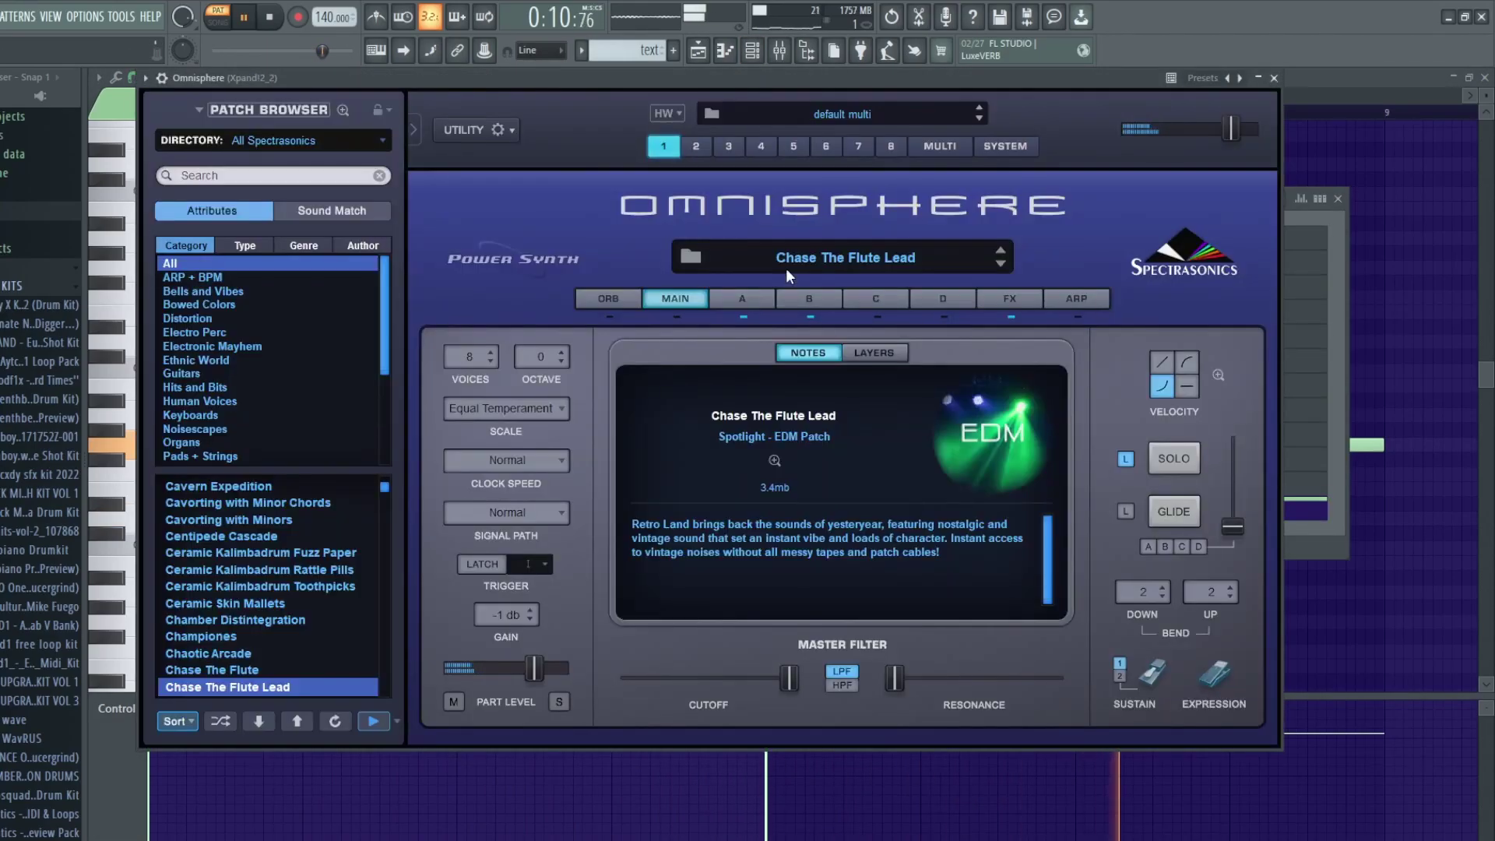
click(769, 271)
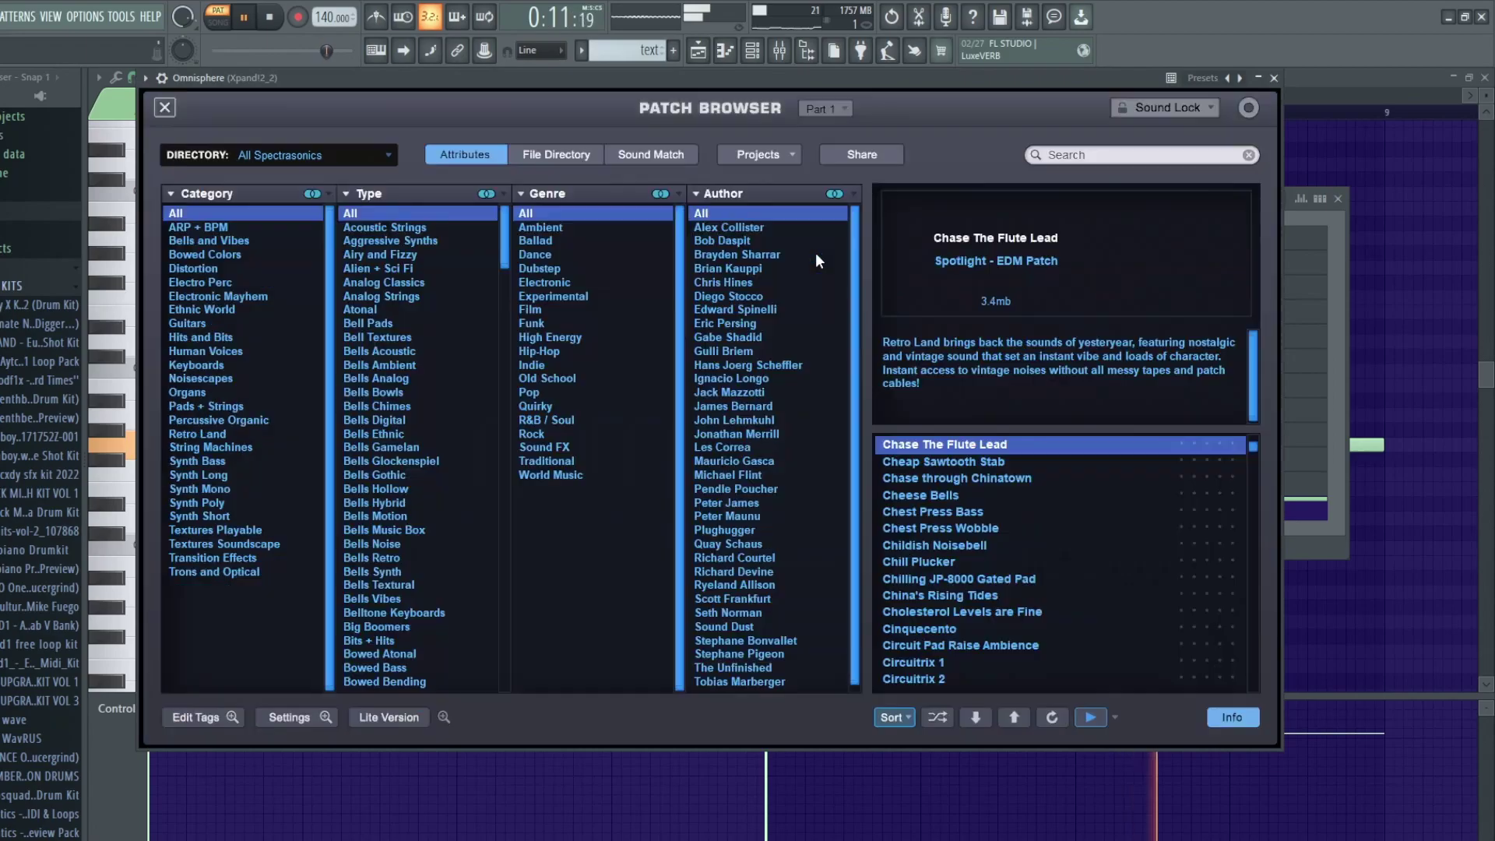
click(1274, 78)
key(space)
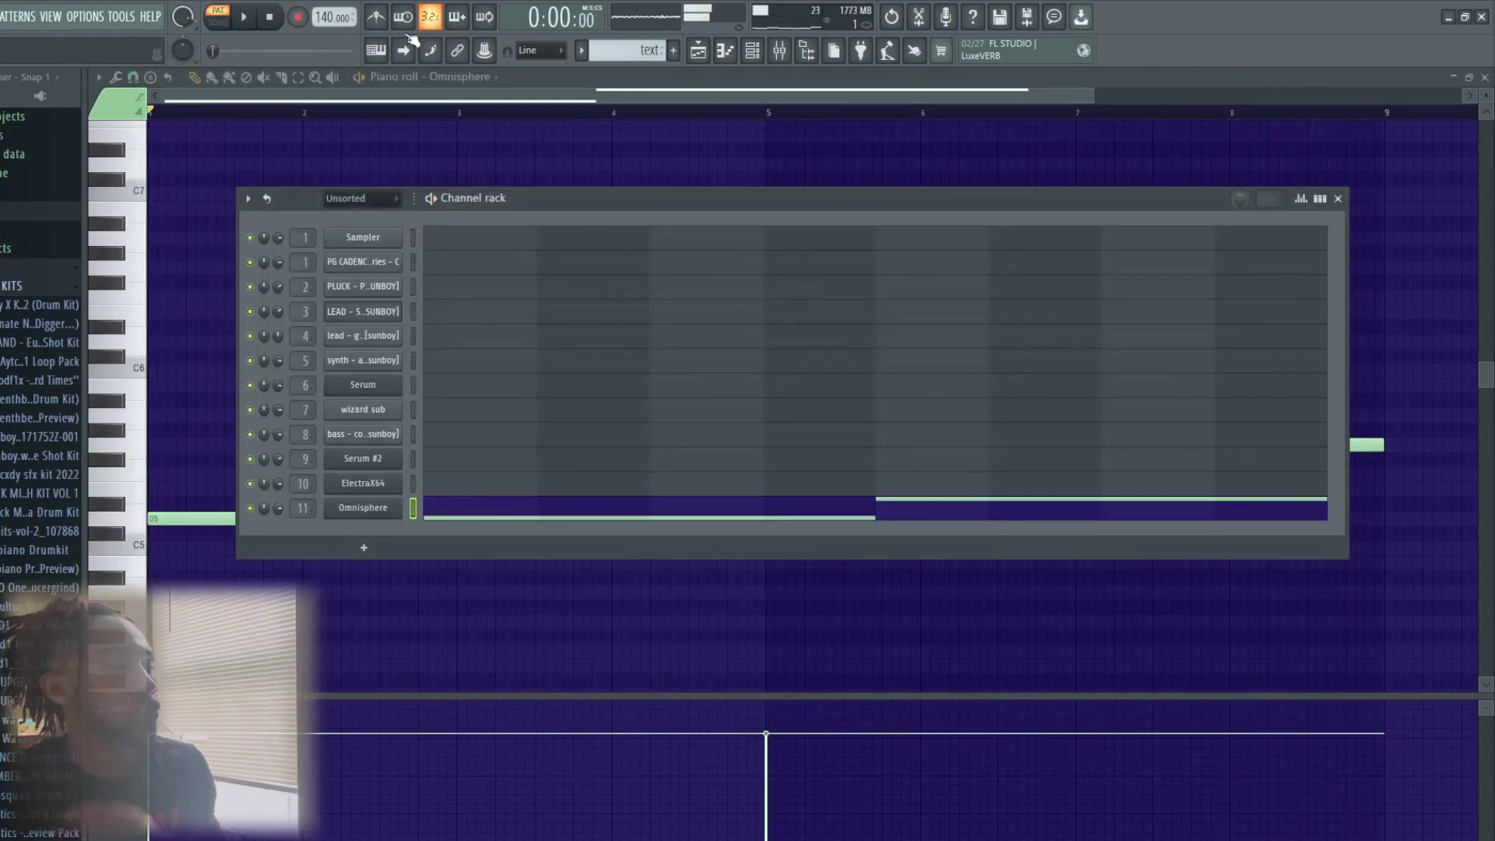
Show the Xpand!2_2 track in the mixer and examine its Vocodex settings.
click(780, 51)
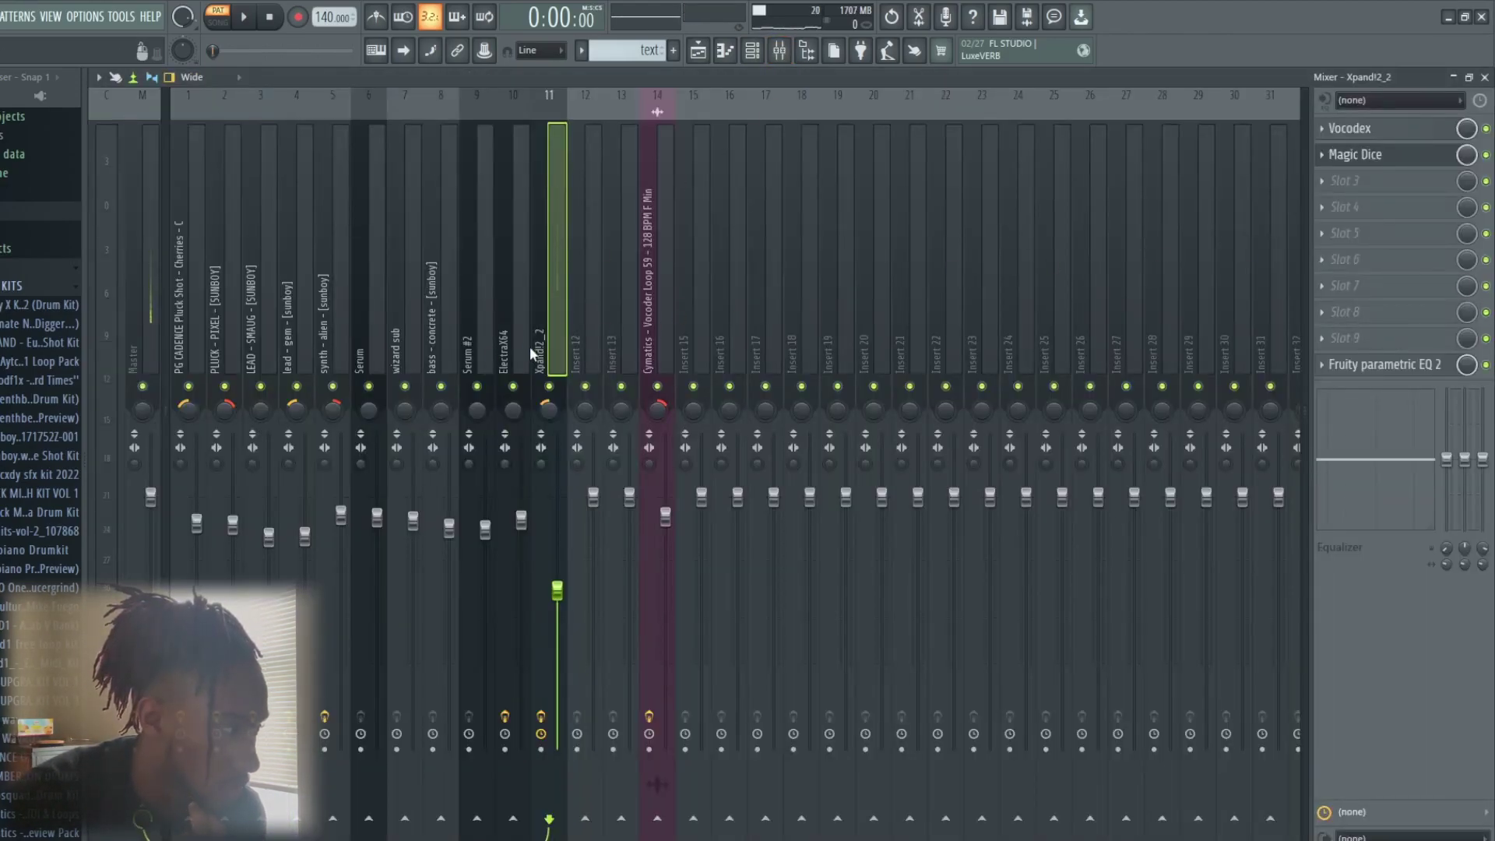
click(1397, 134)
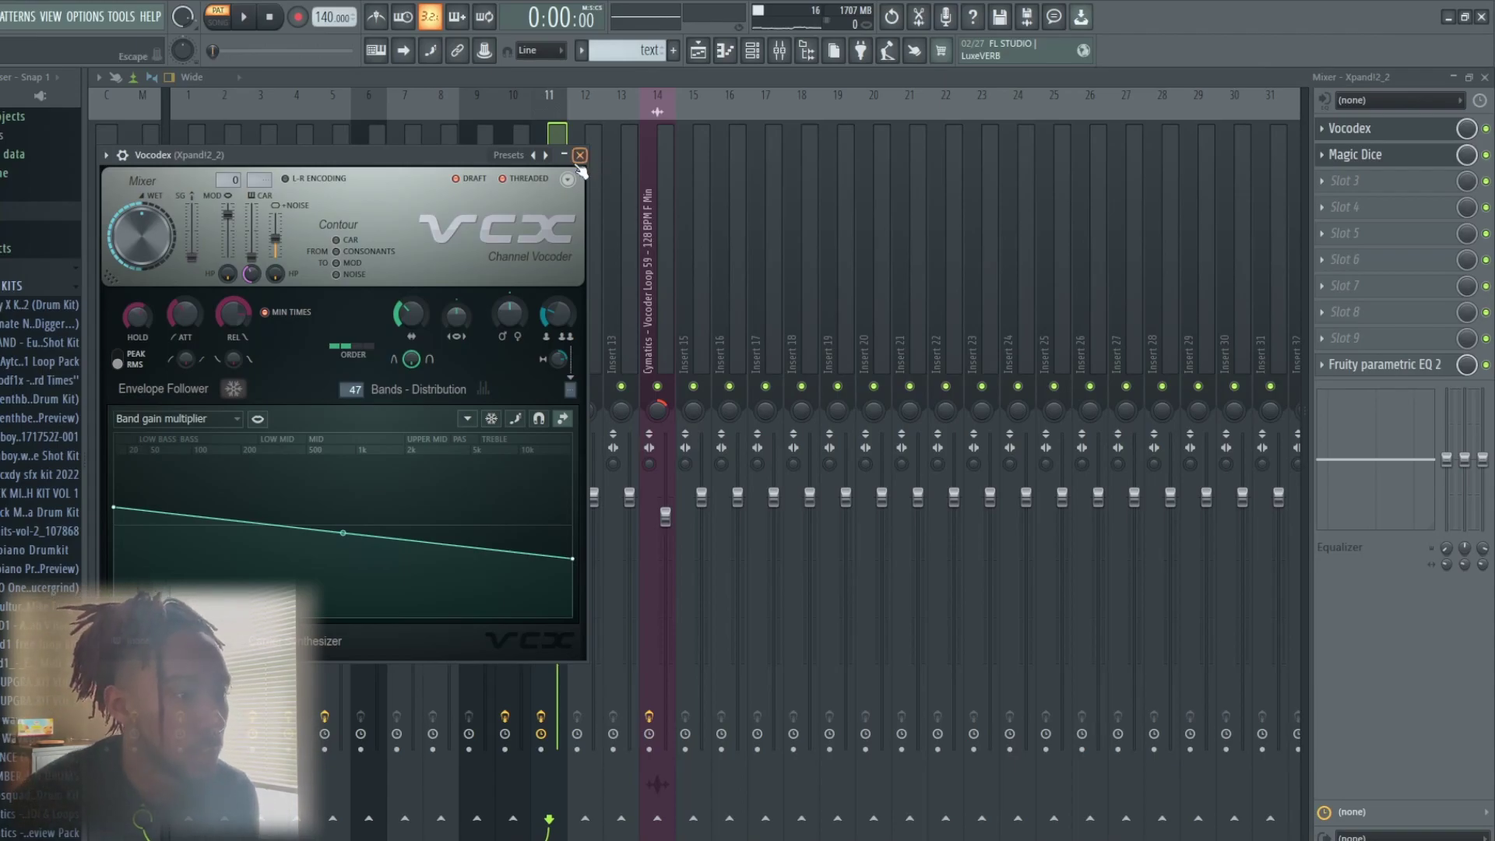
key(Escape)
Audition Magic Dice on the Xpand!2_2 track at full mix, then lower its mix to about a quarter.
click(1394, 155)
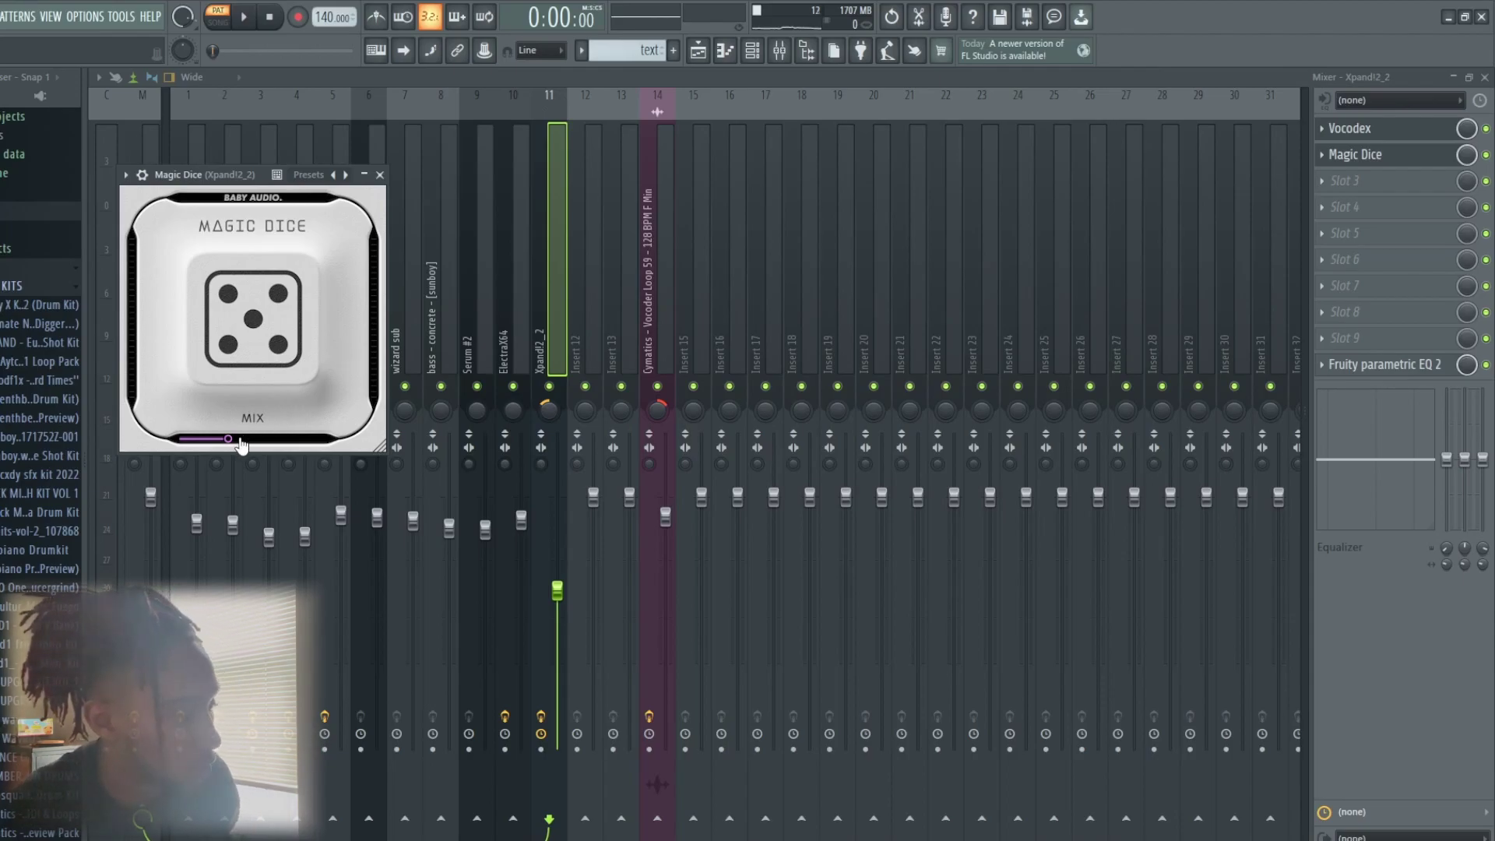
drag(241, 443, 374, 433)
key(space)
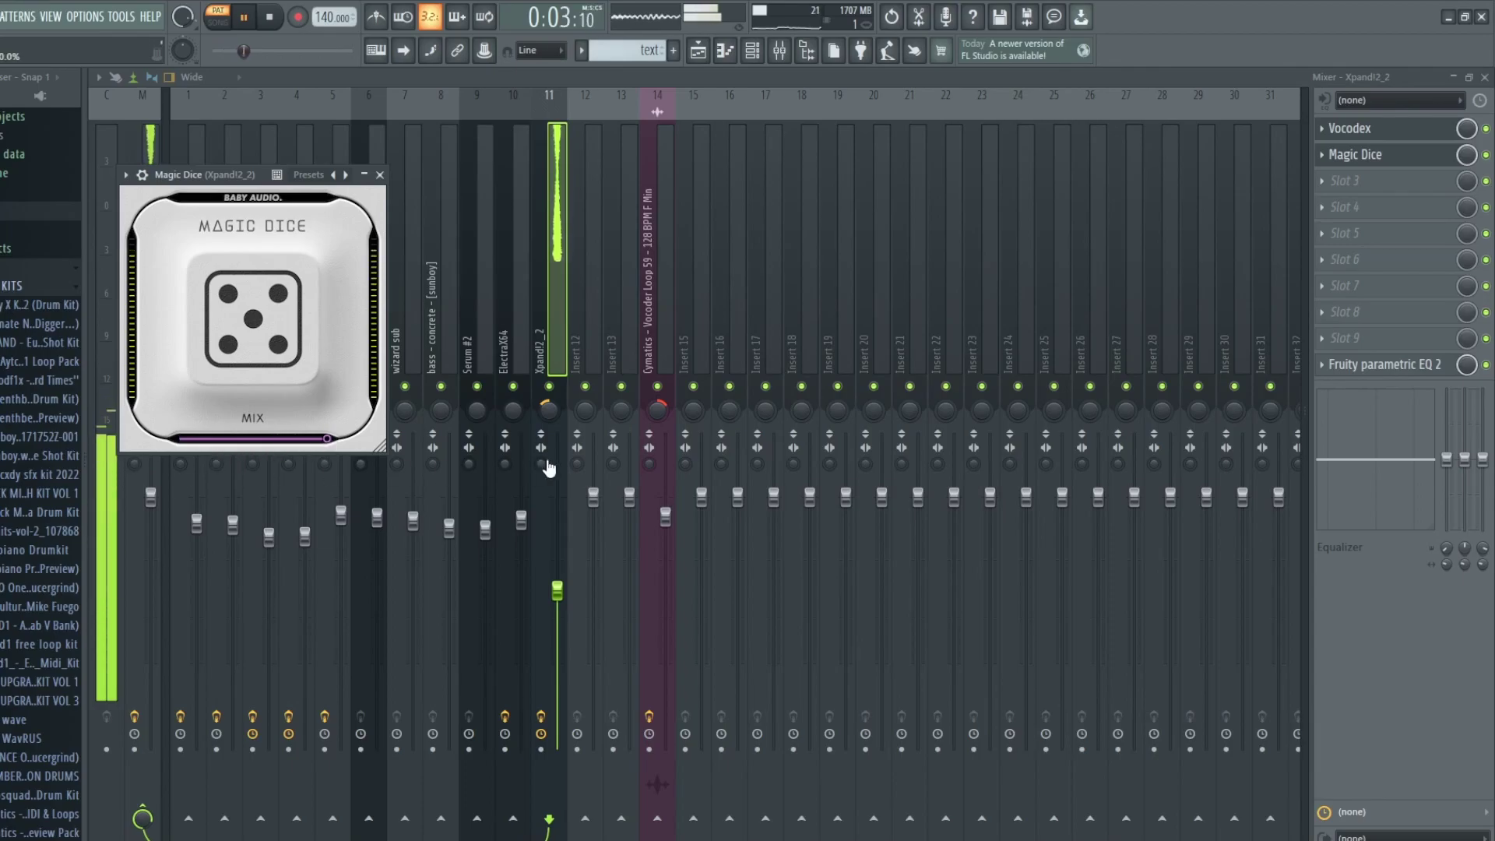
key(space)
drag(327, 440, 217, 463)
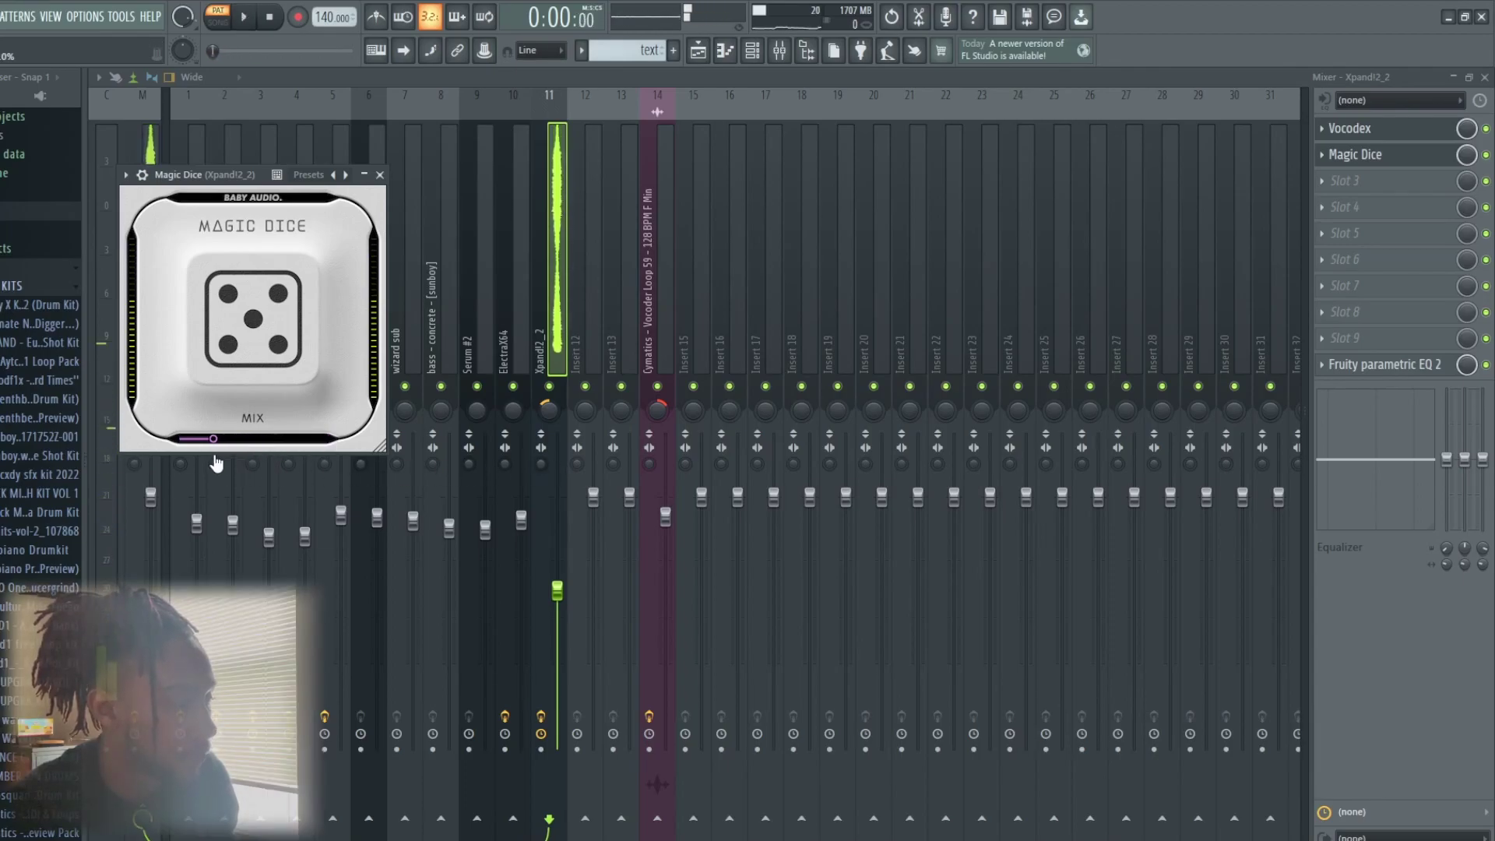
click(1355, 155)
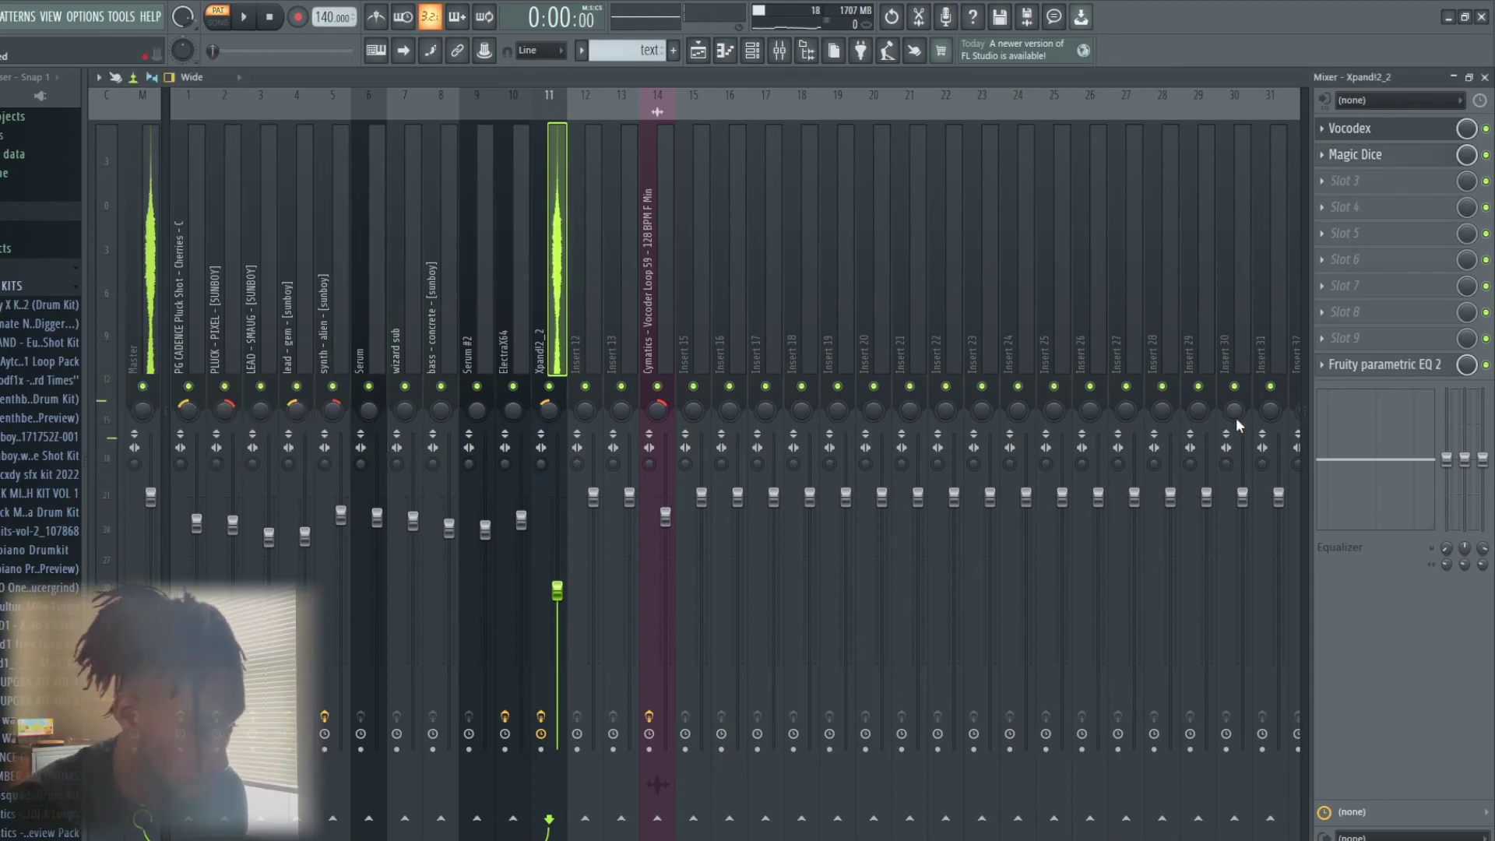
Check the Fruity parametric EQ 2 curve on the Xpand!2_2 track, then return to the playlist and unmute Tracks 10 and 11.
click(1380, 366)
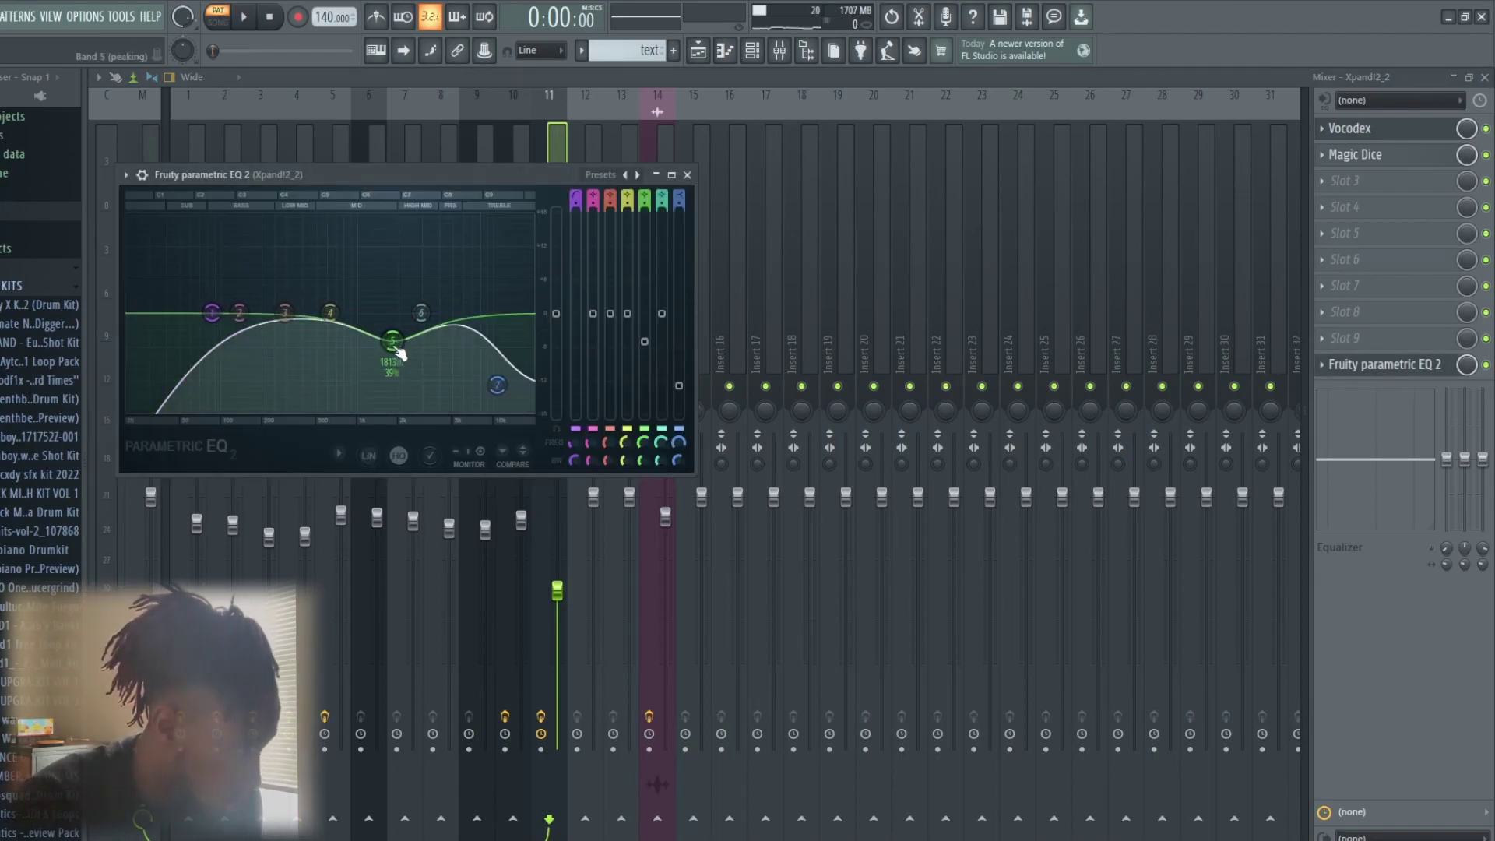
click(698, 51)
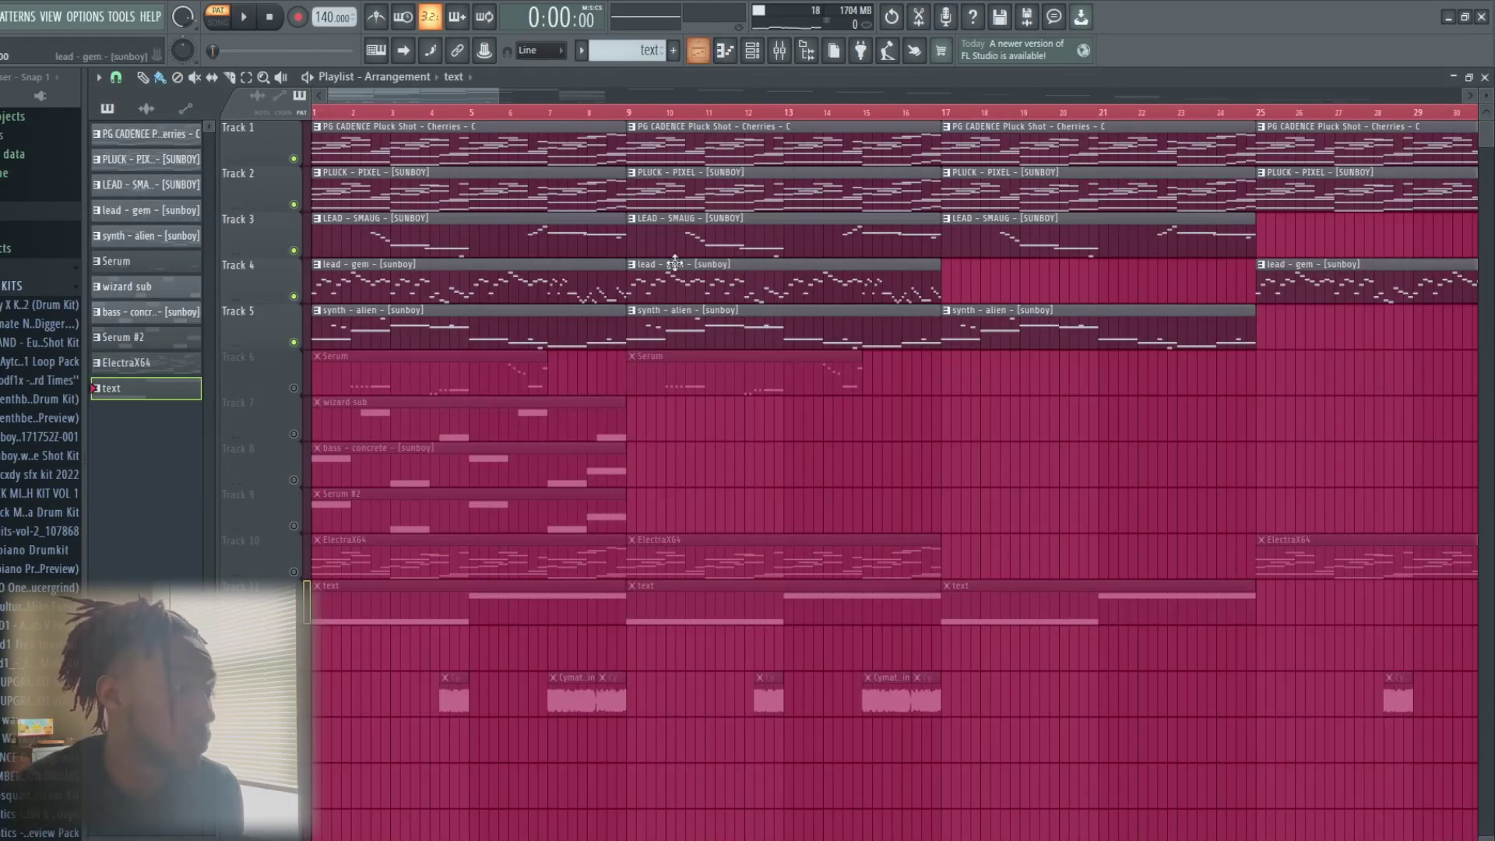
click(293, 617)
click(293, 571)
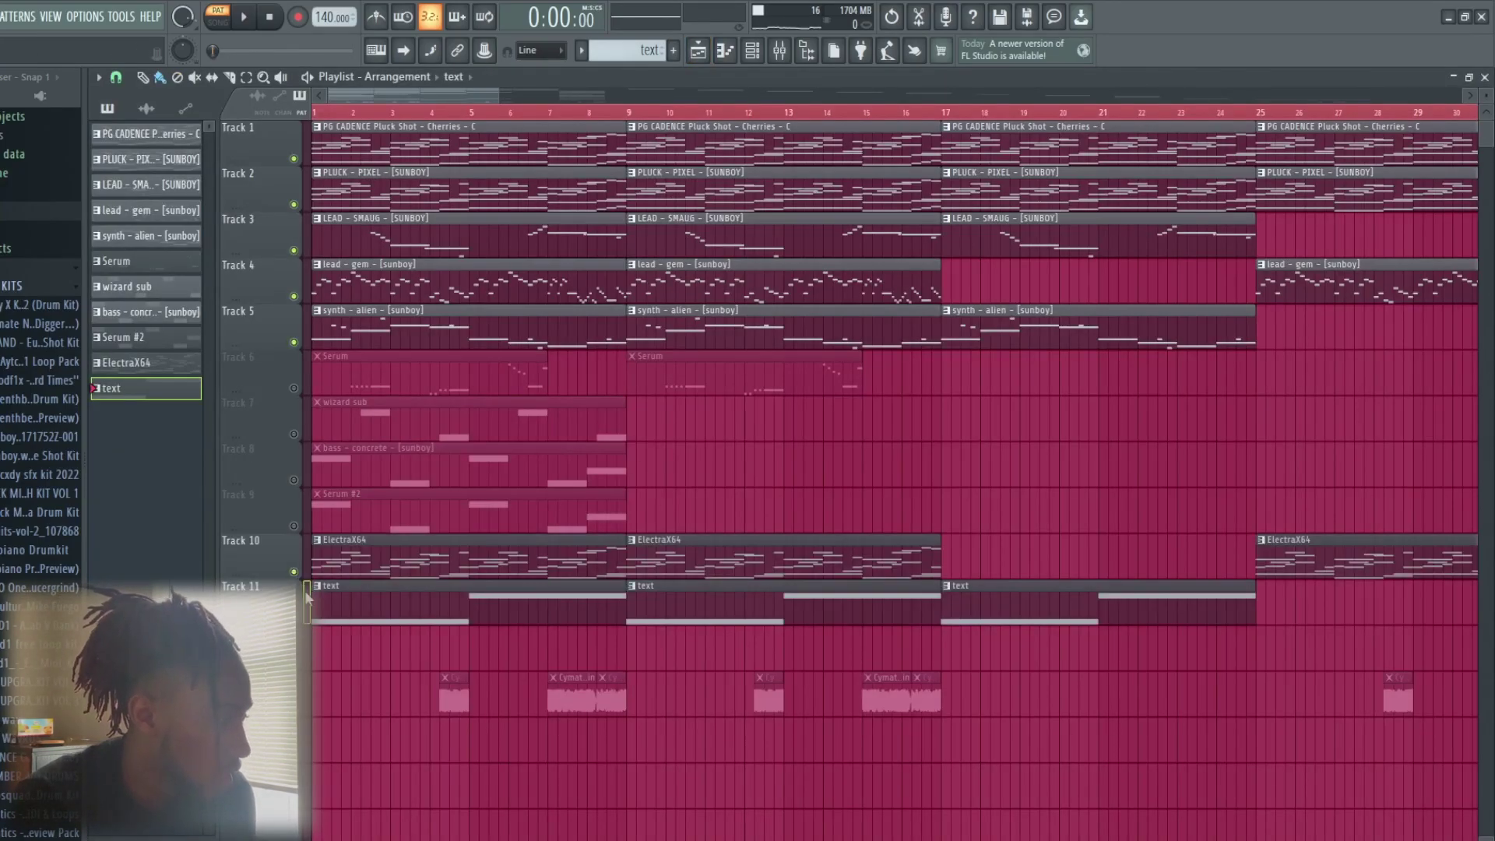
Solo Track 13 with the Cymatics vocoder clips and play the arrangement from bar 4.
ctrl+click(293, 663)
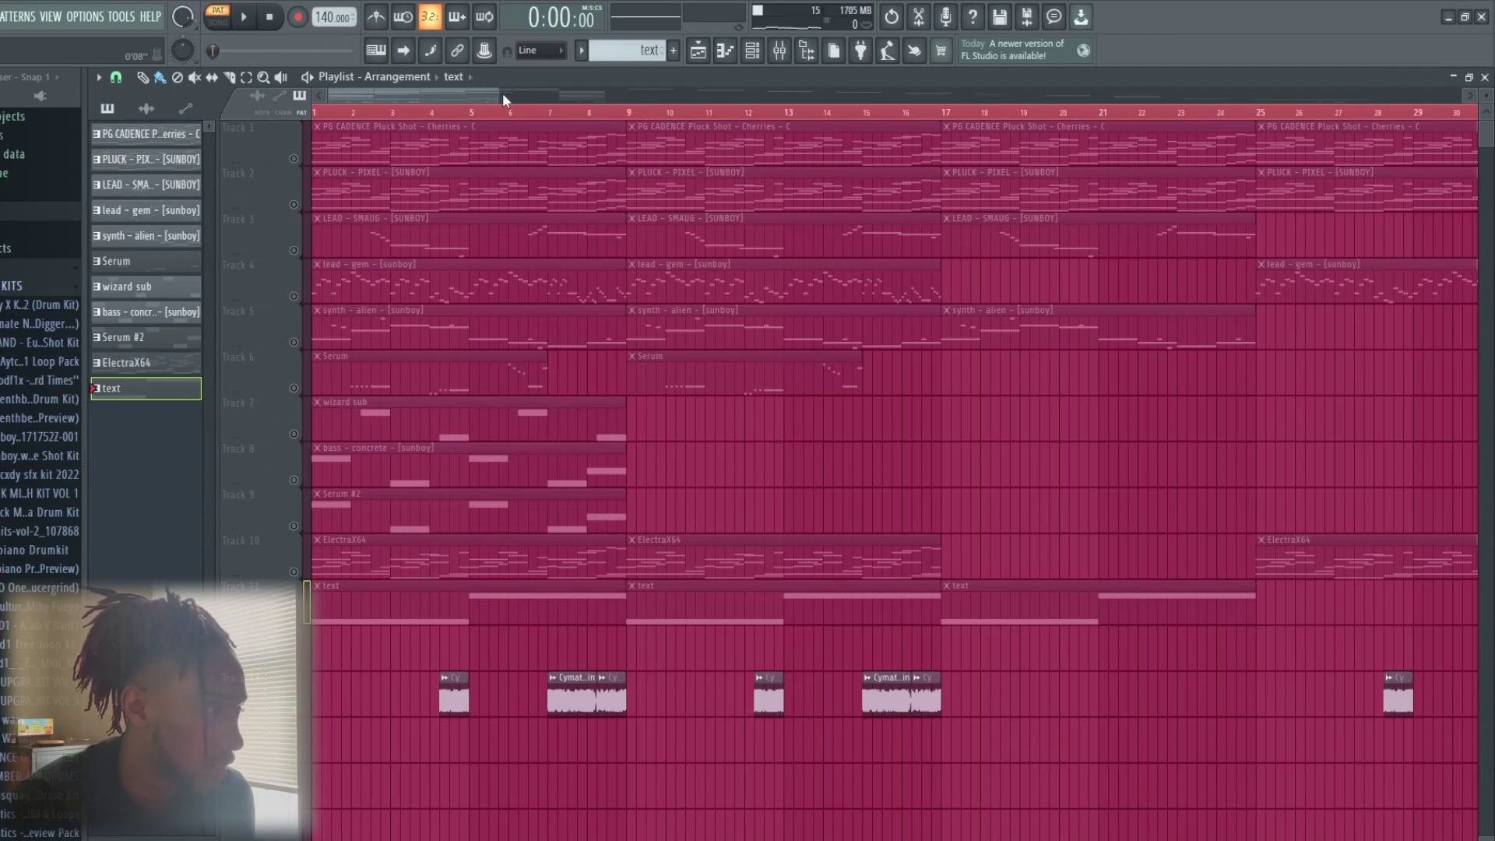
scroll(502, 92, up, 3)
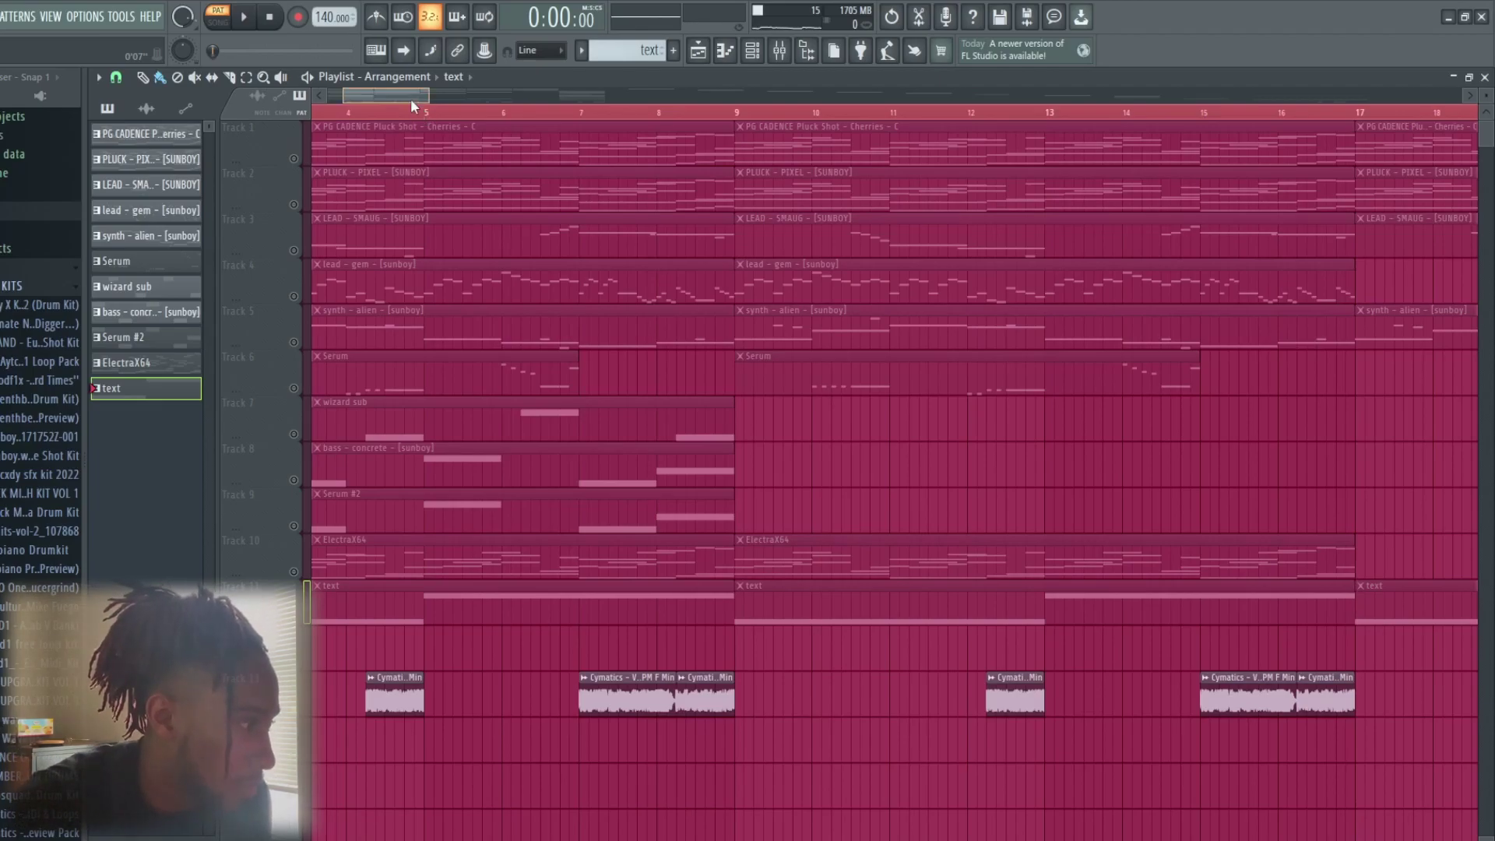
drag(409, 98, 404, 99)
click(438, 116)
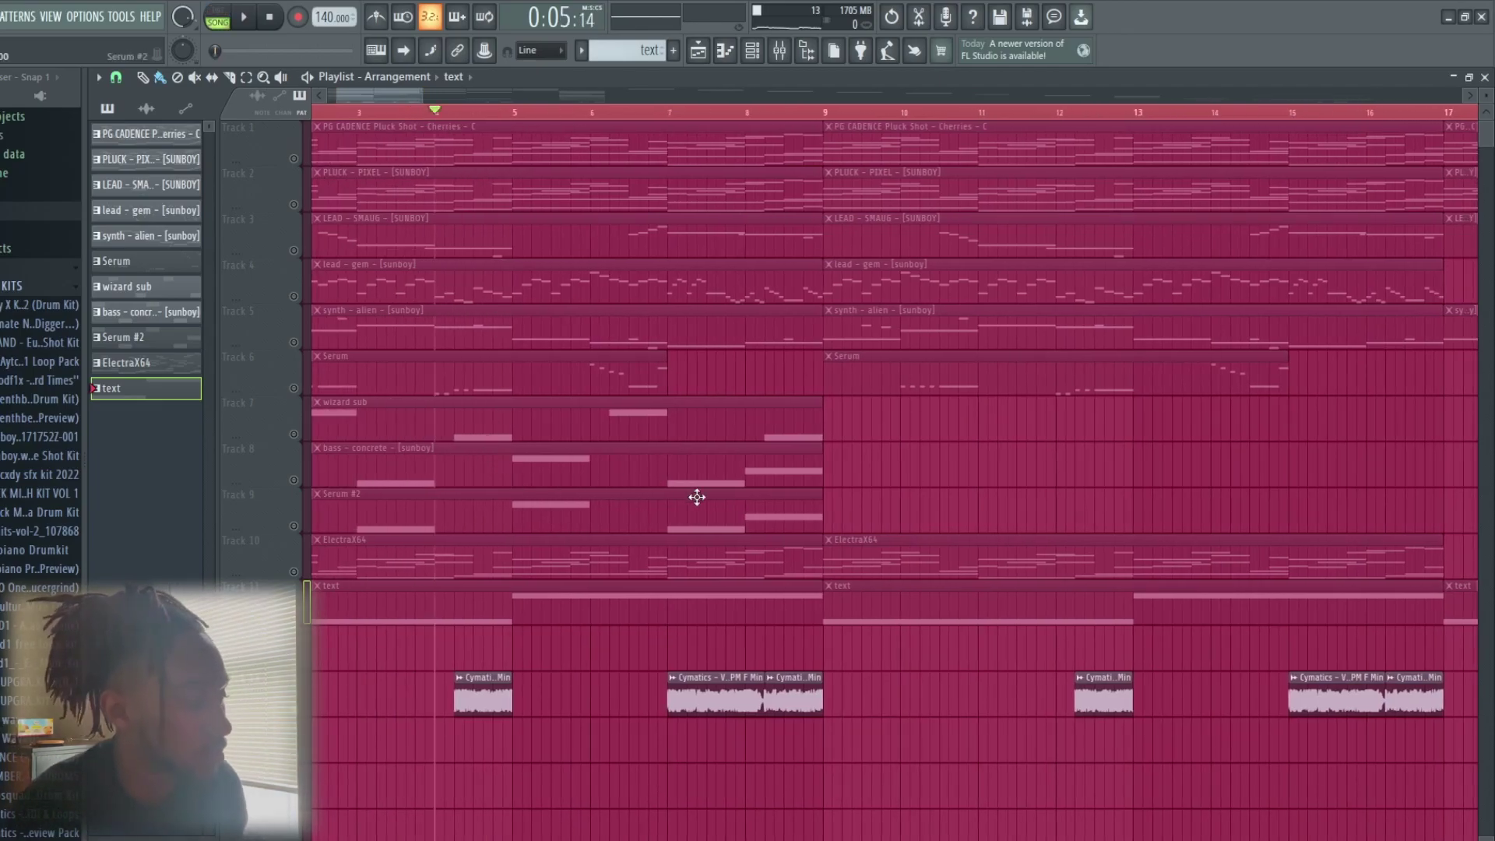
key(space)
Examine the Cymatics Vocoder Loop track in the mixer during playback, toggle its effects, then return to the playlist.
key(F9)
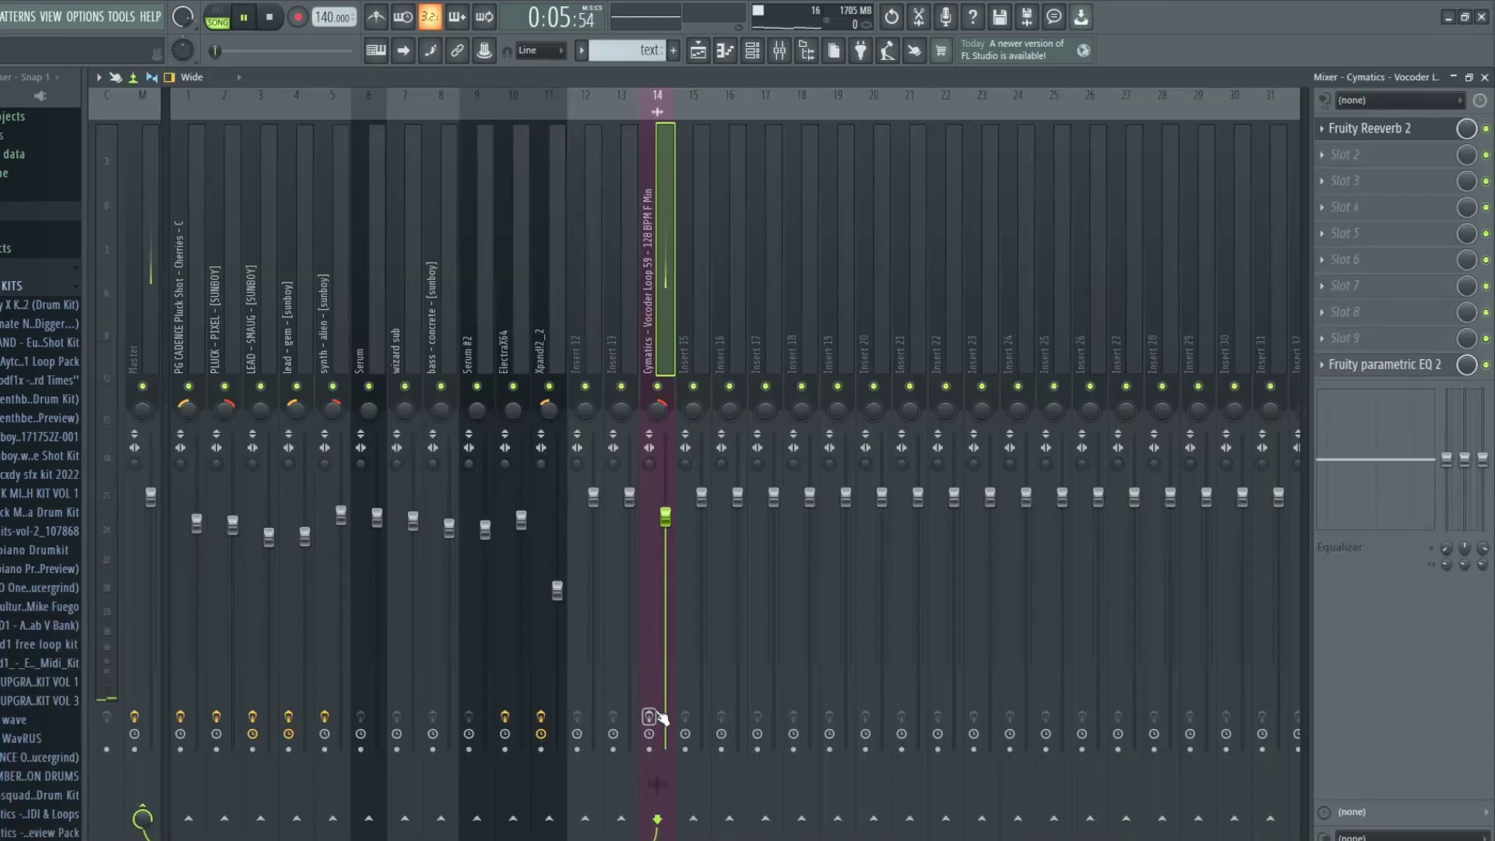
click(702, 60)
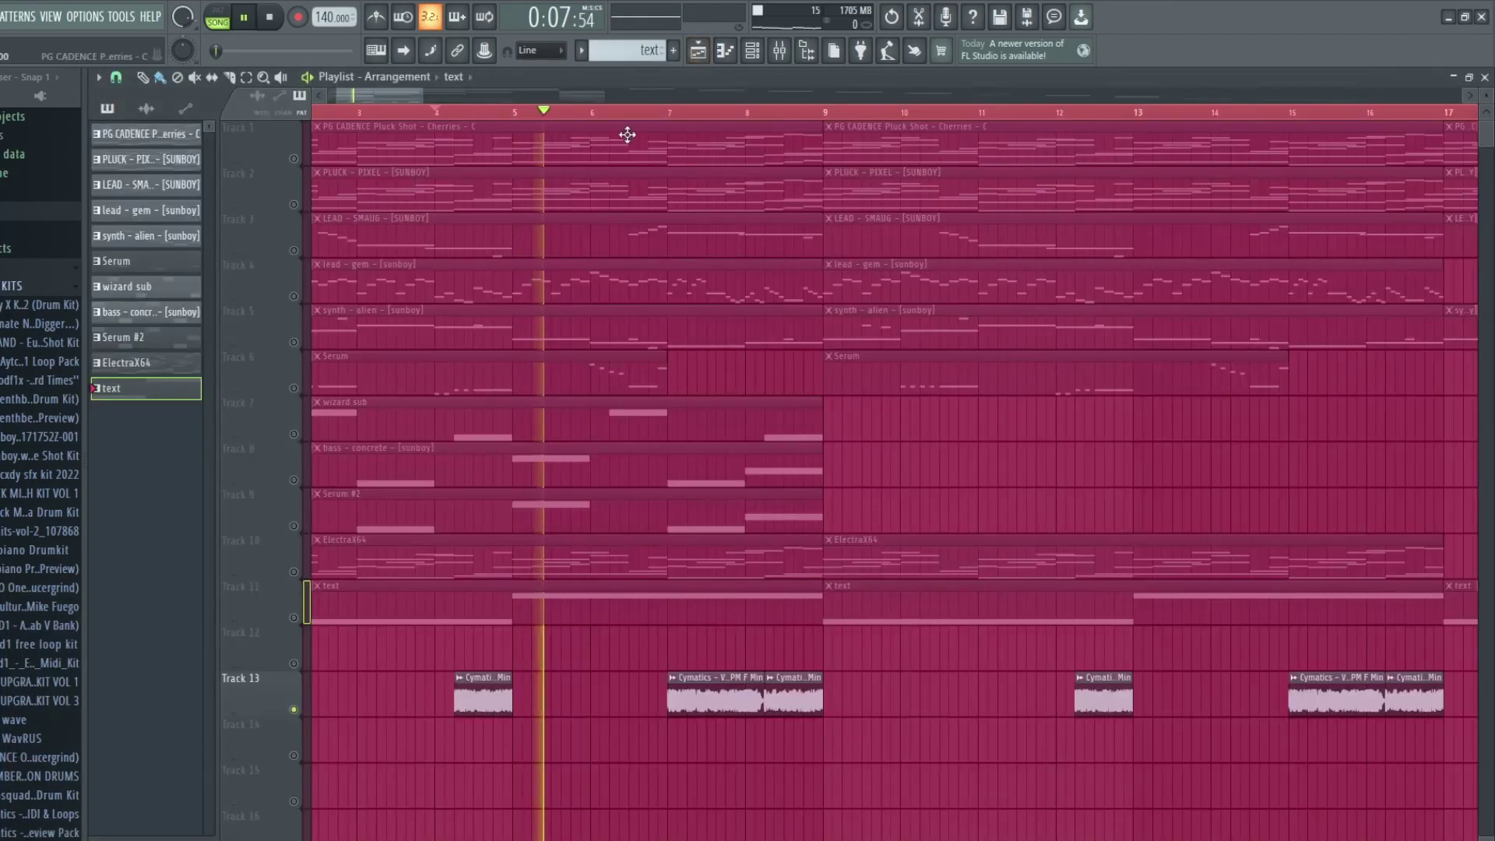
click(787, 54)
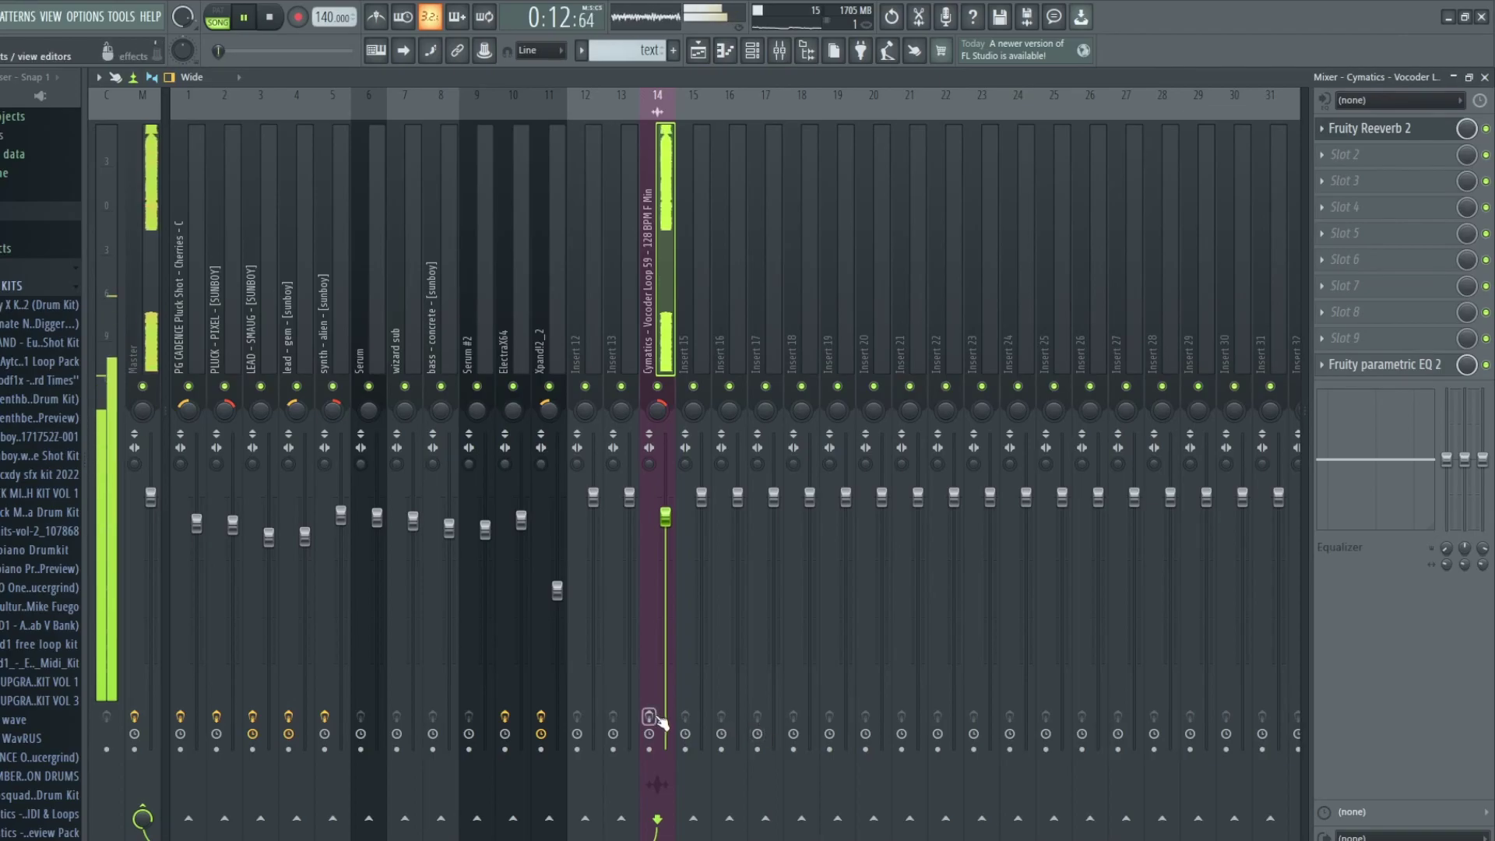
key(space)
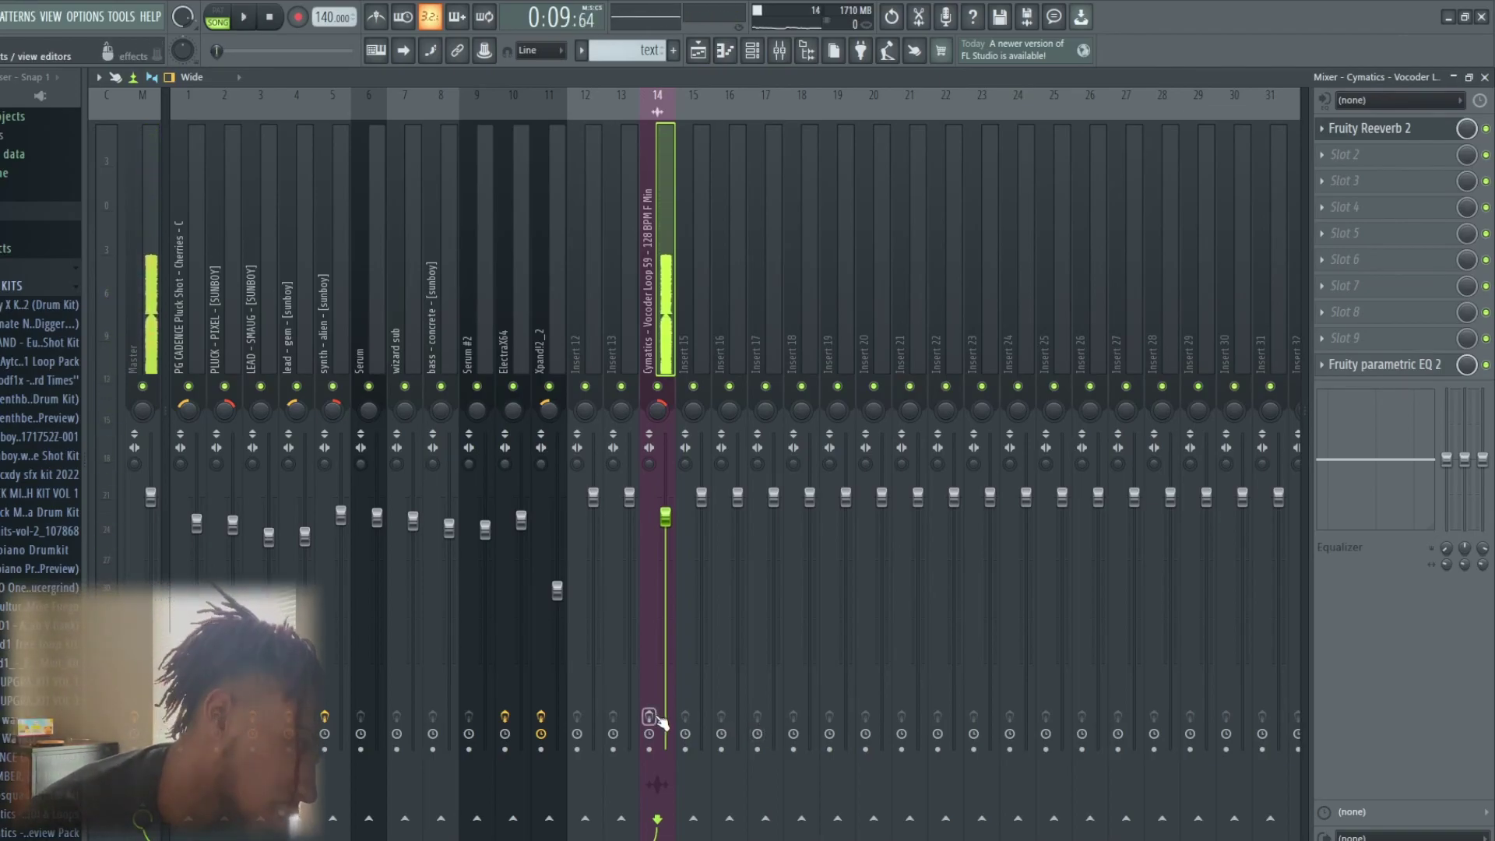
click(648, 716)
click(700, 53)
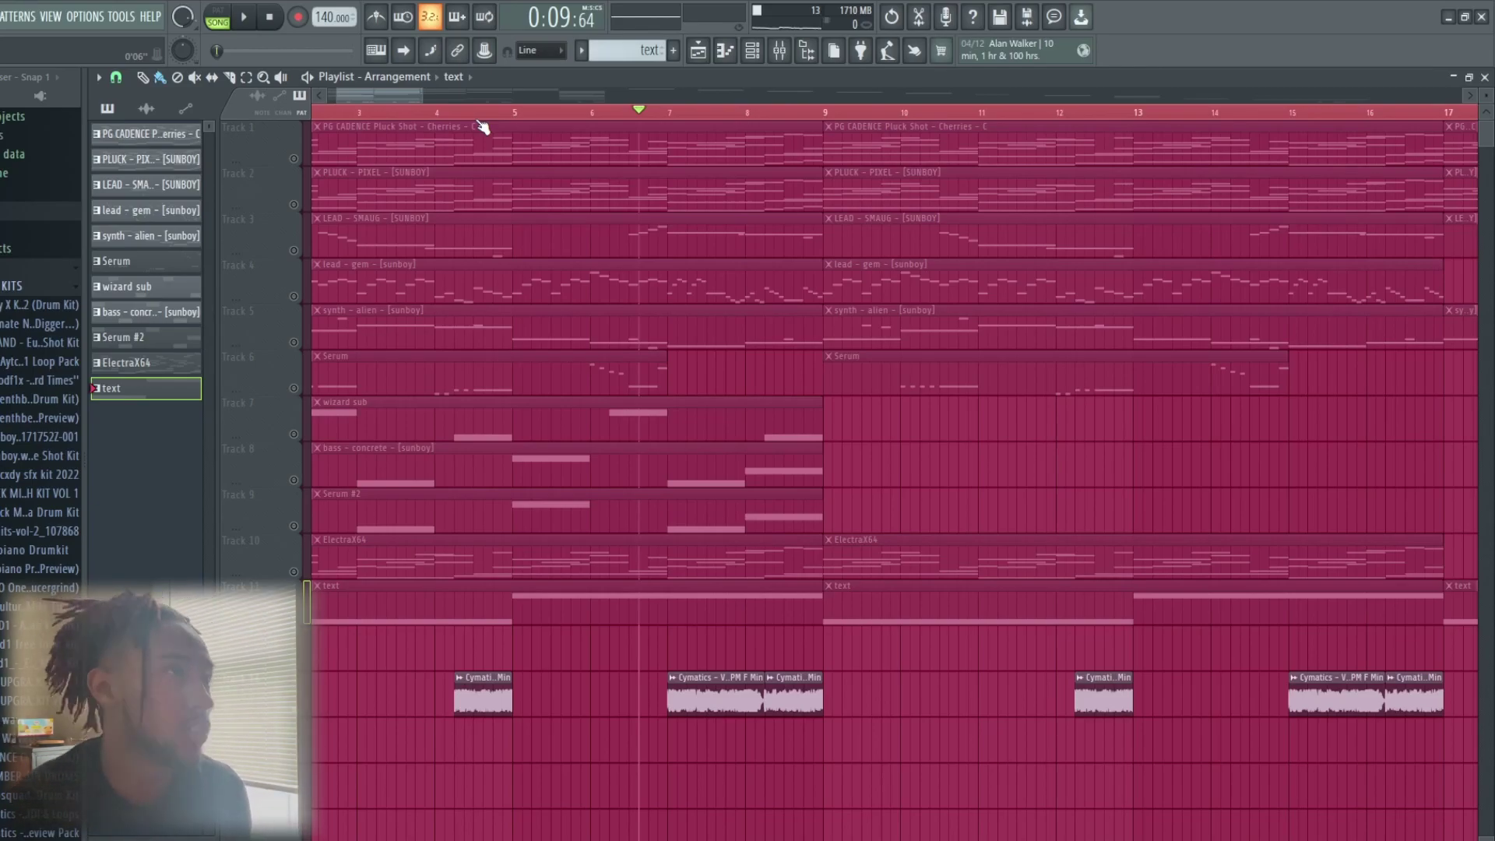
Play Track 13's first vocoder clip and the pair starting at bar 7, then stop playback.
click(456, 113)
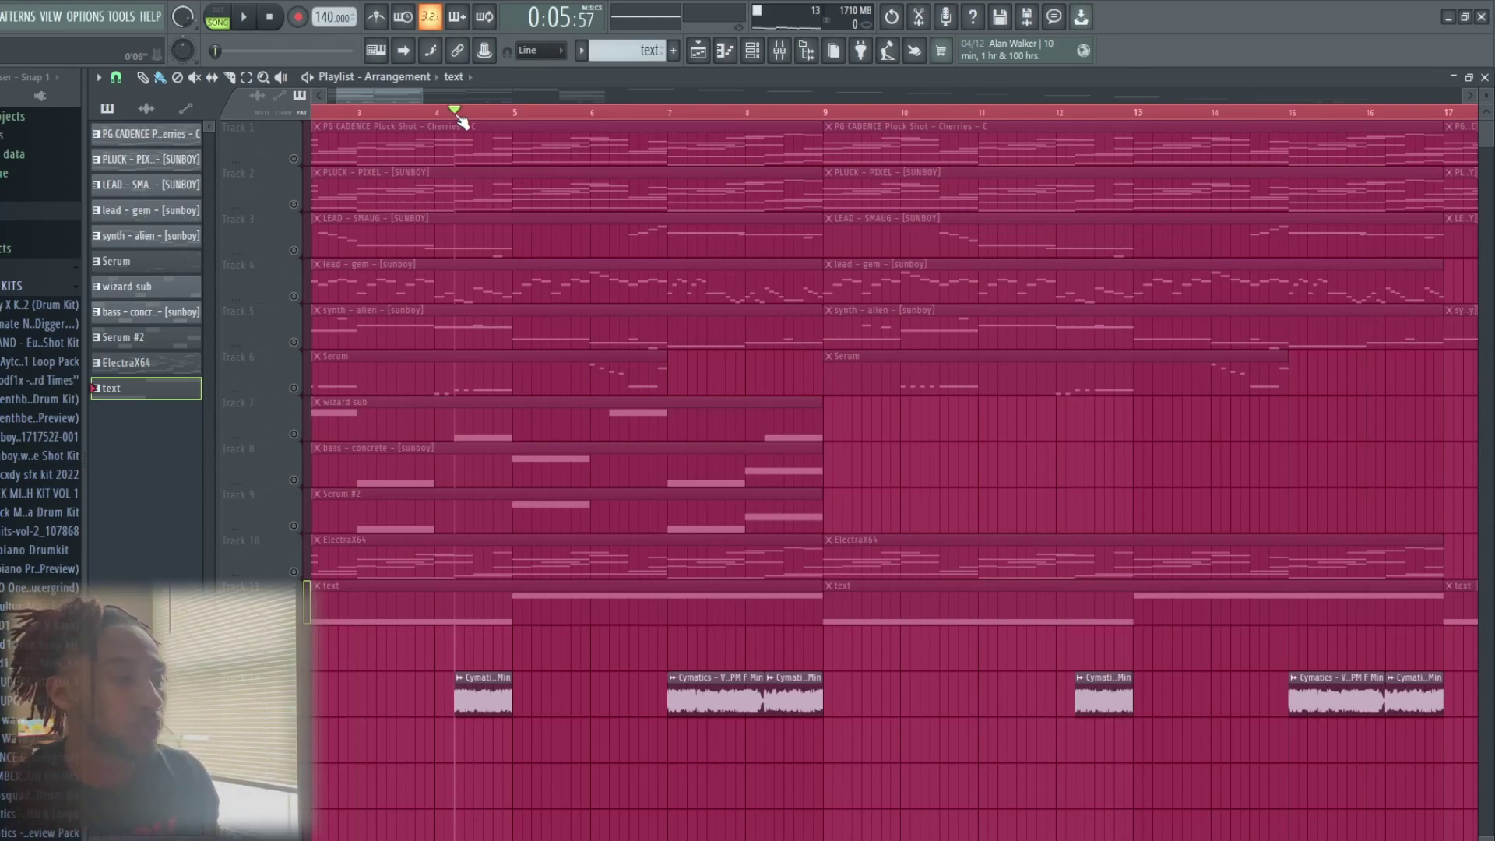
key(space)
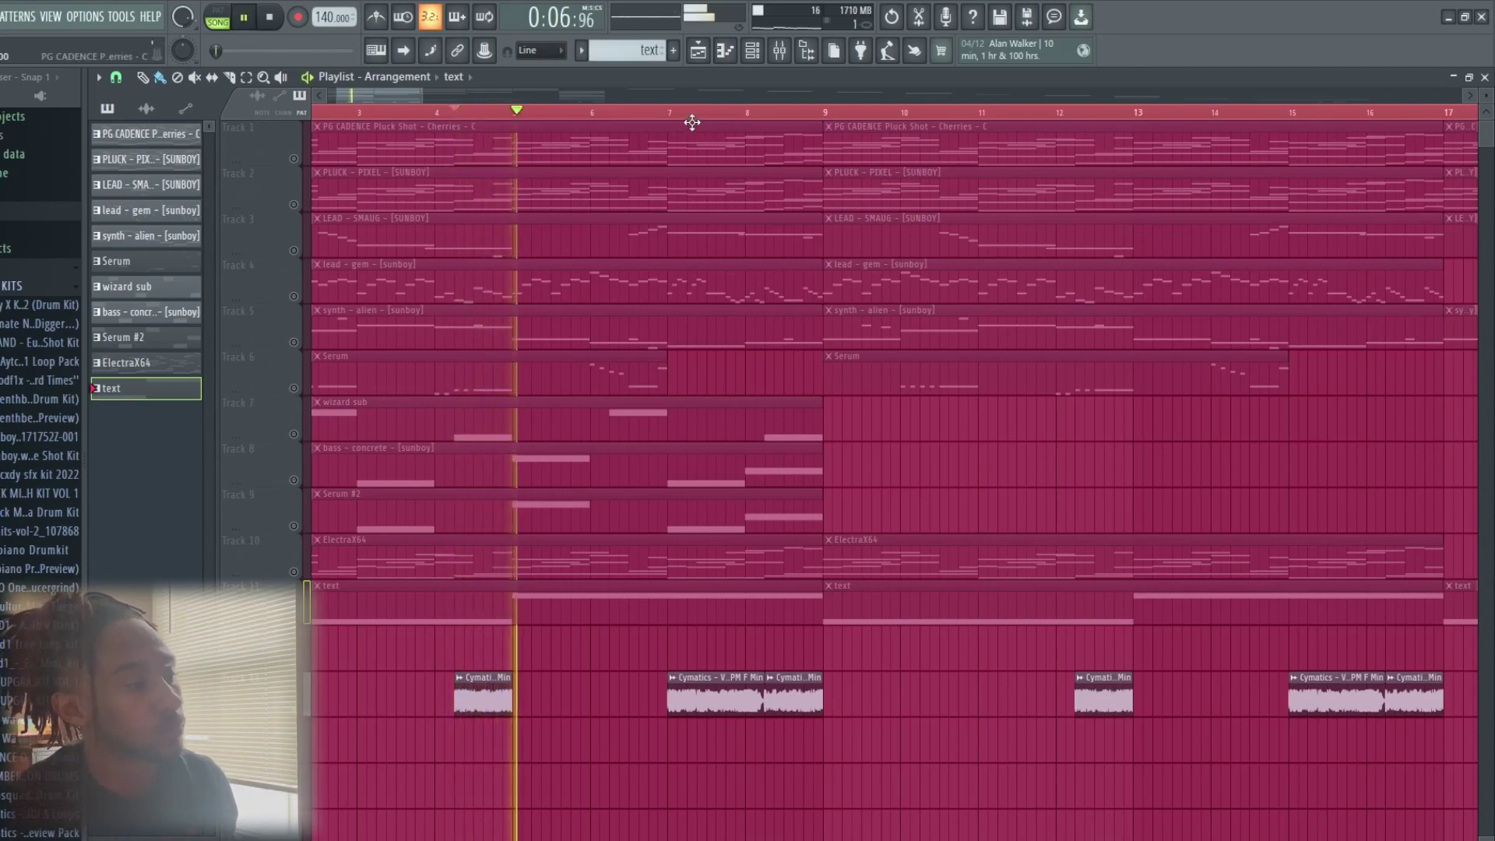
click(667, 114)
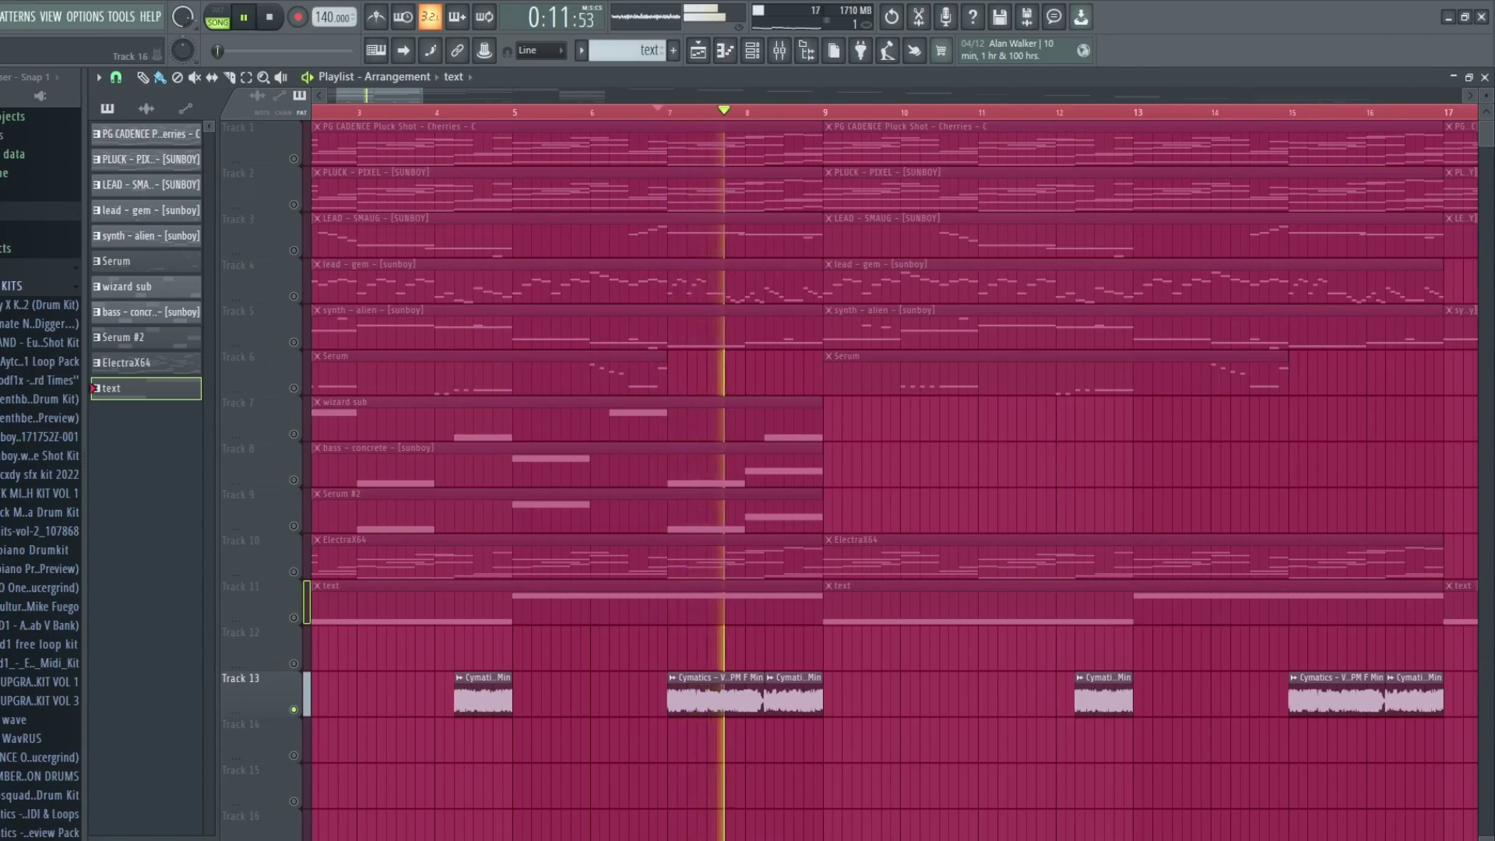
scroll(413, 93, left, 2)
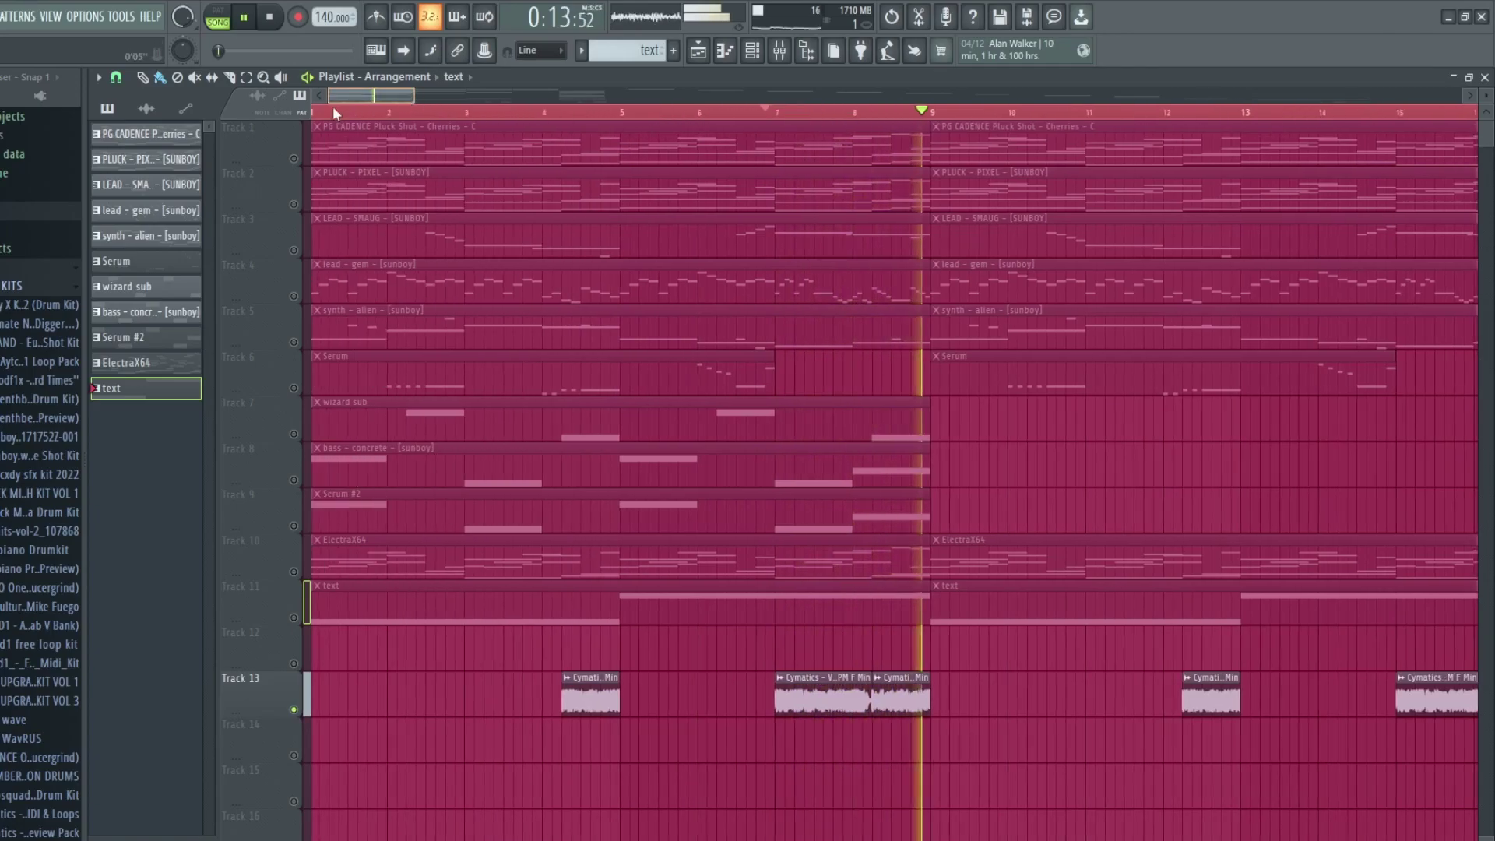
key(space)
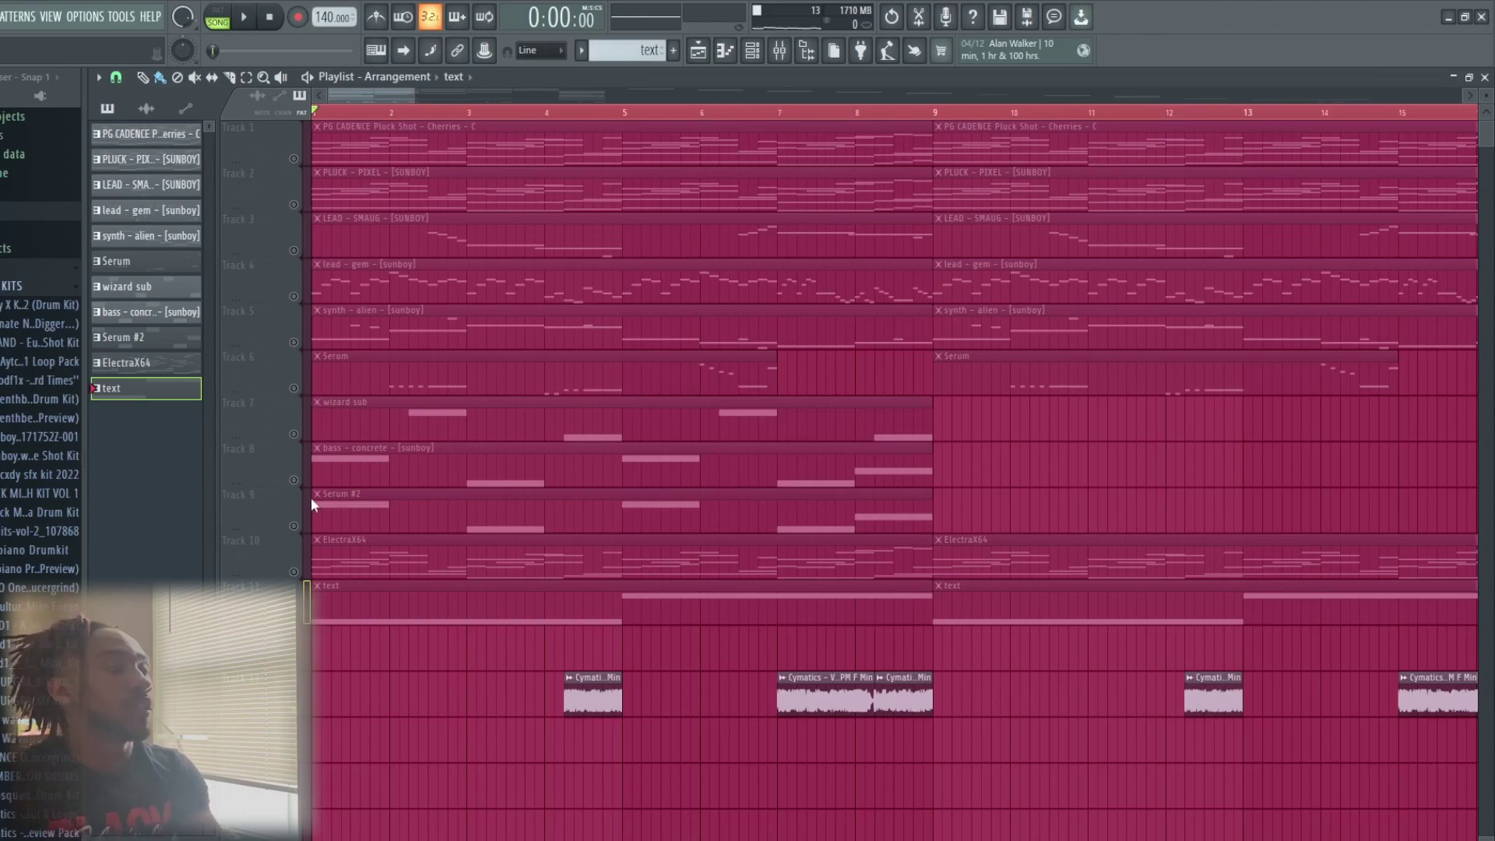
Solo Track 8 and play the bass - concrete pattern's notes in the piano roll, jumping to bars 5 and 7.
click(376, 453)
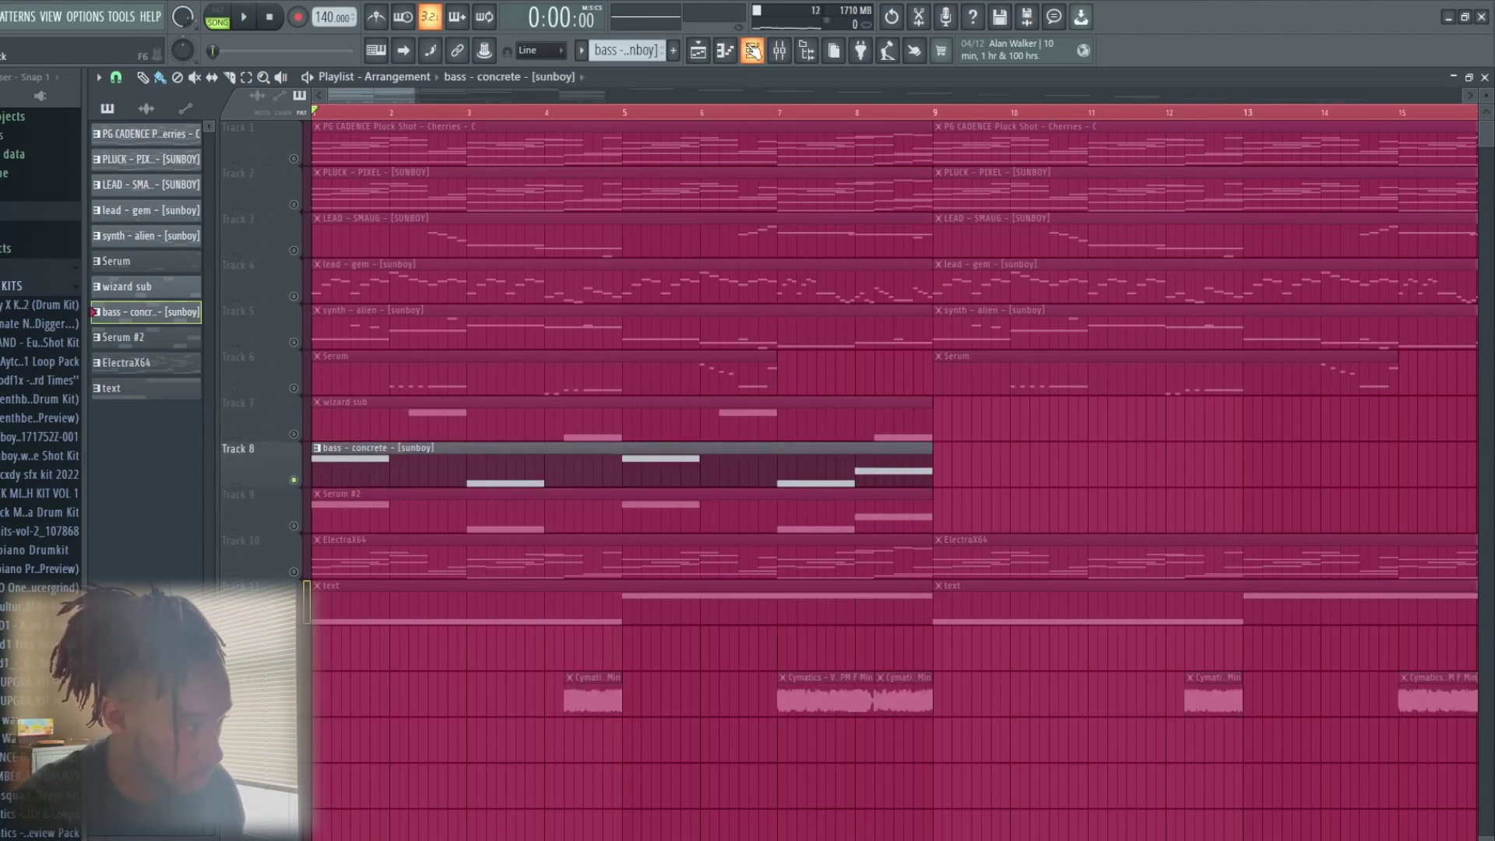
key(F6)
click(473, 433)
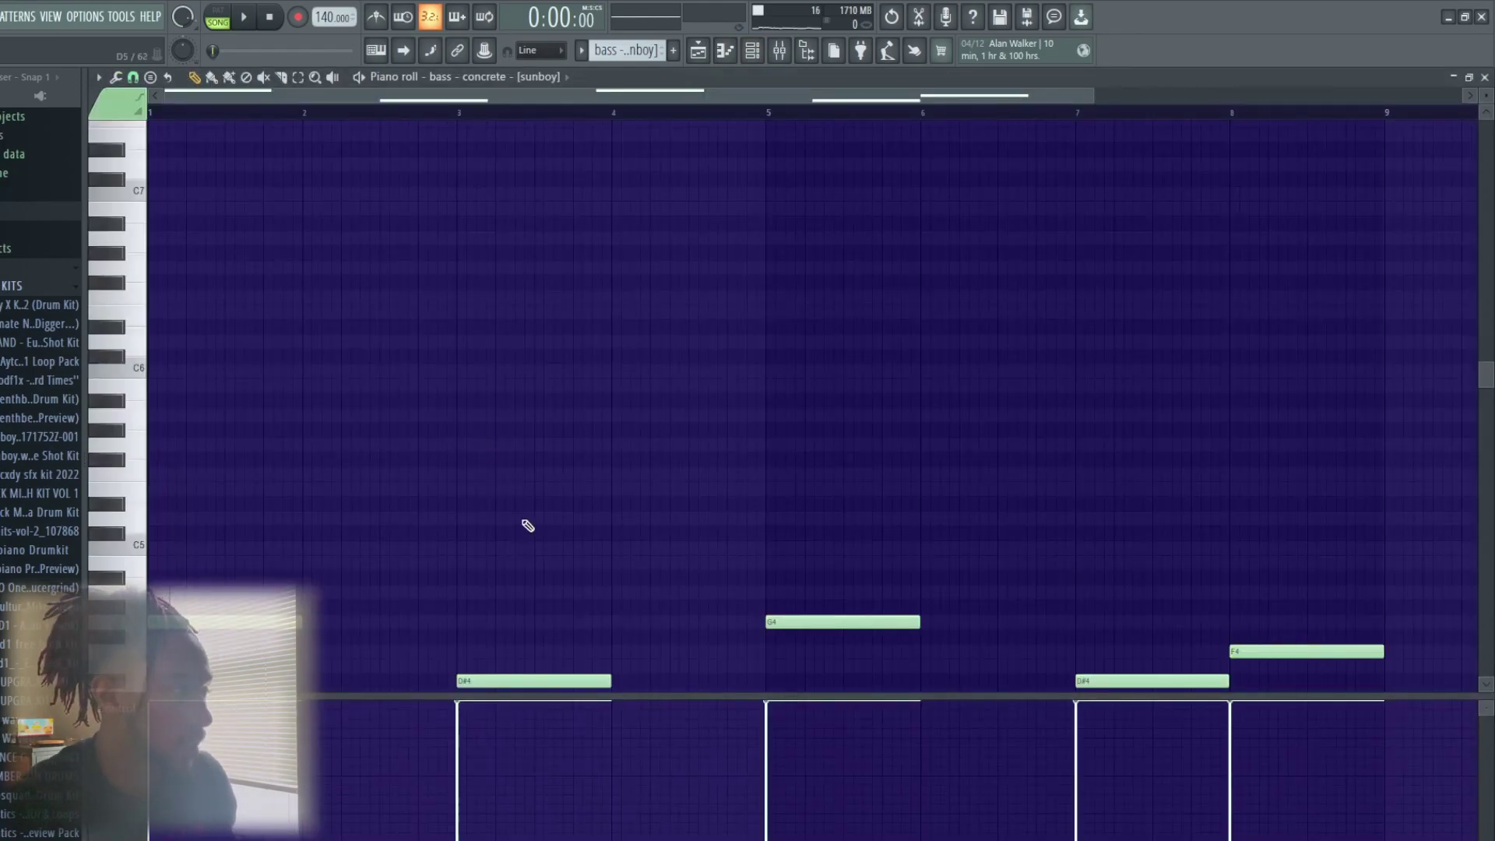
scroll(523, 520, down, 4)
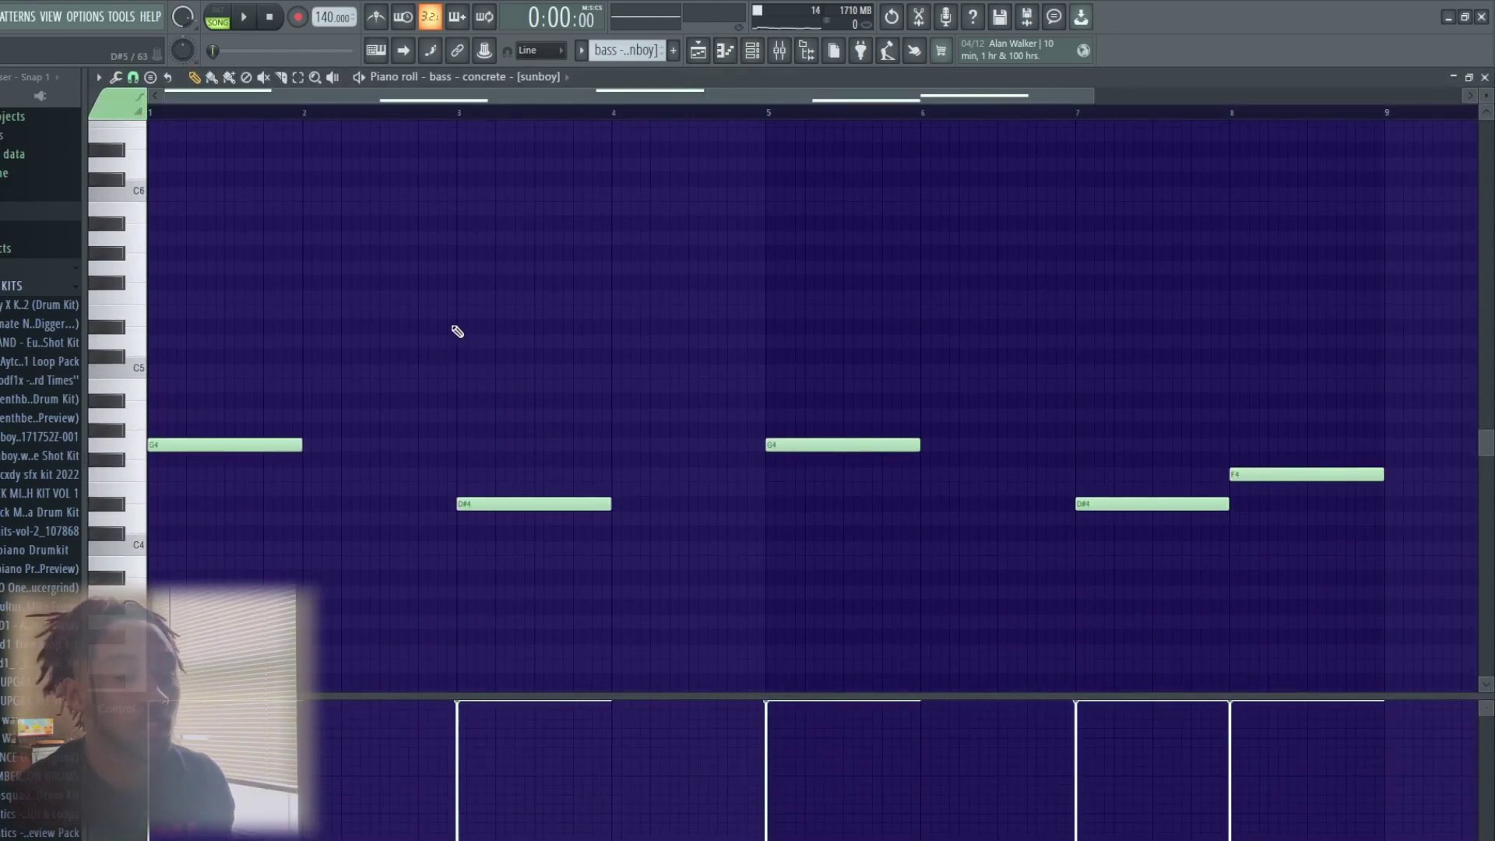
key(space)
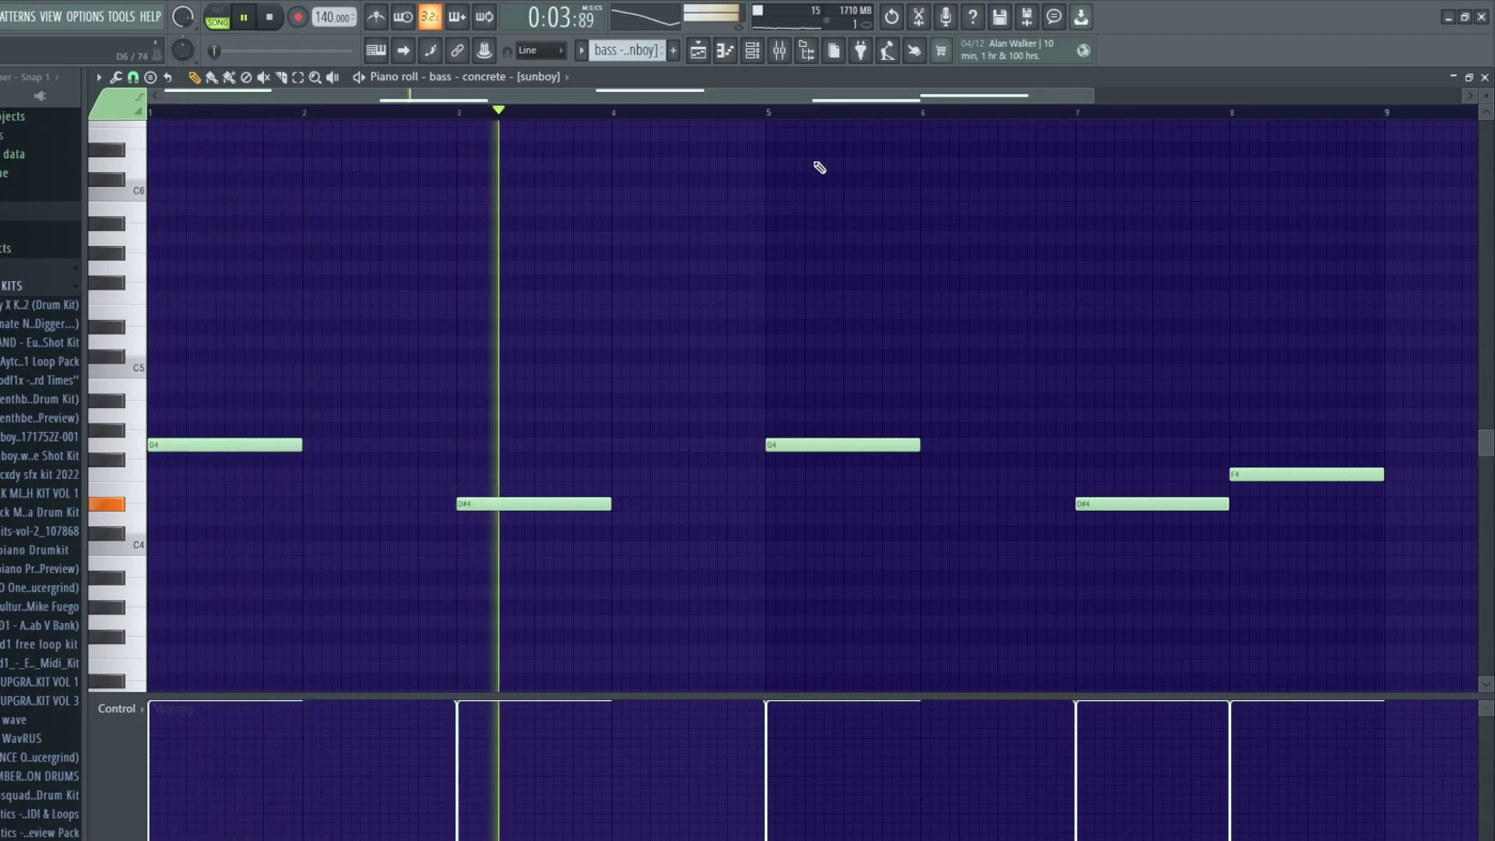
click(768, 114)
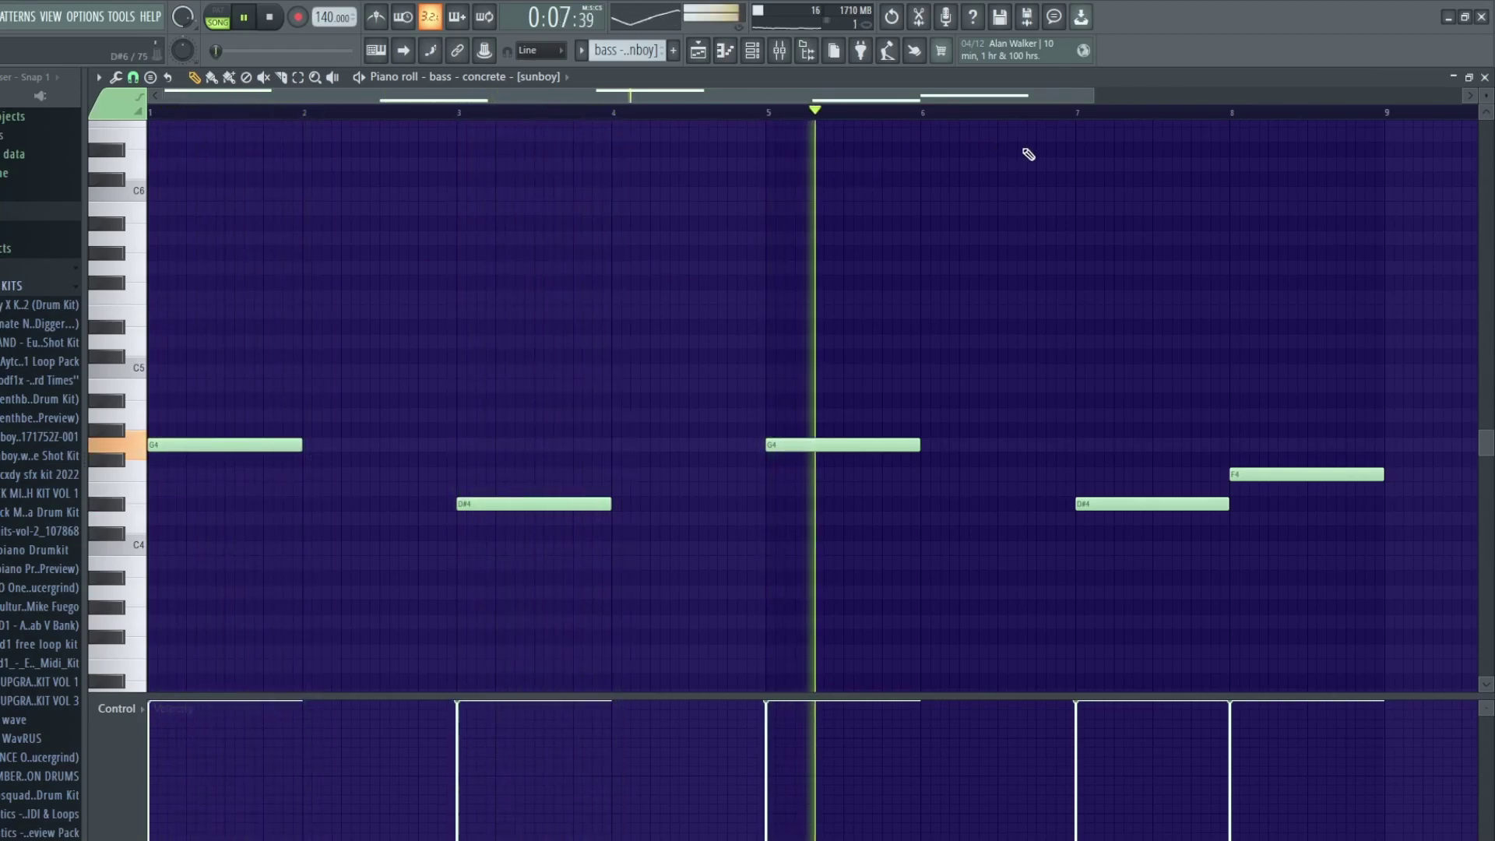
click(1080, 114)
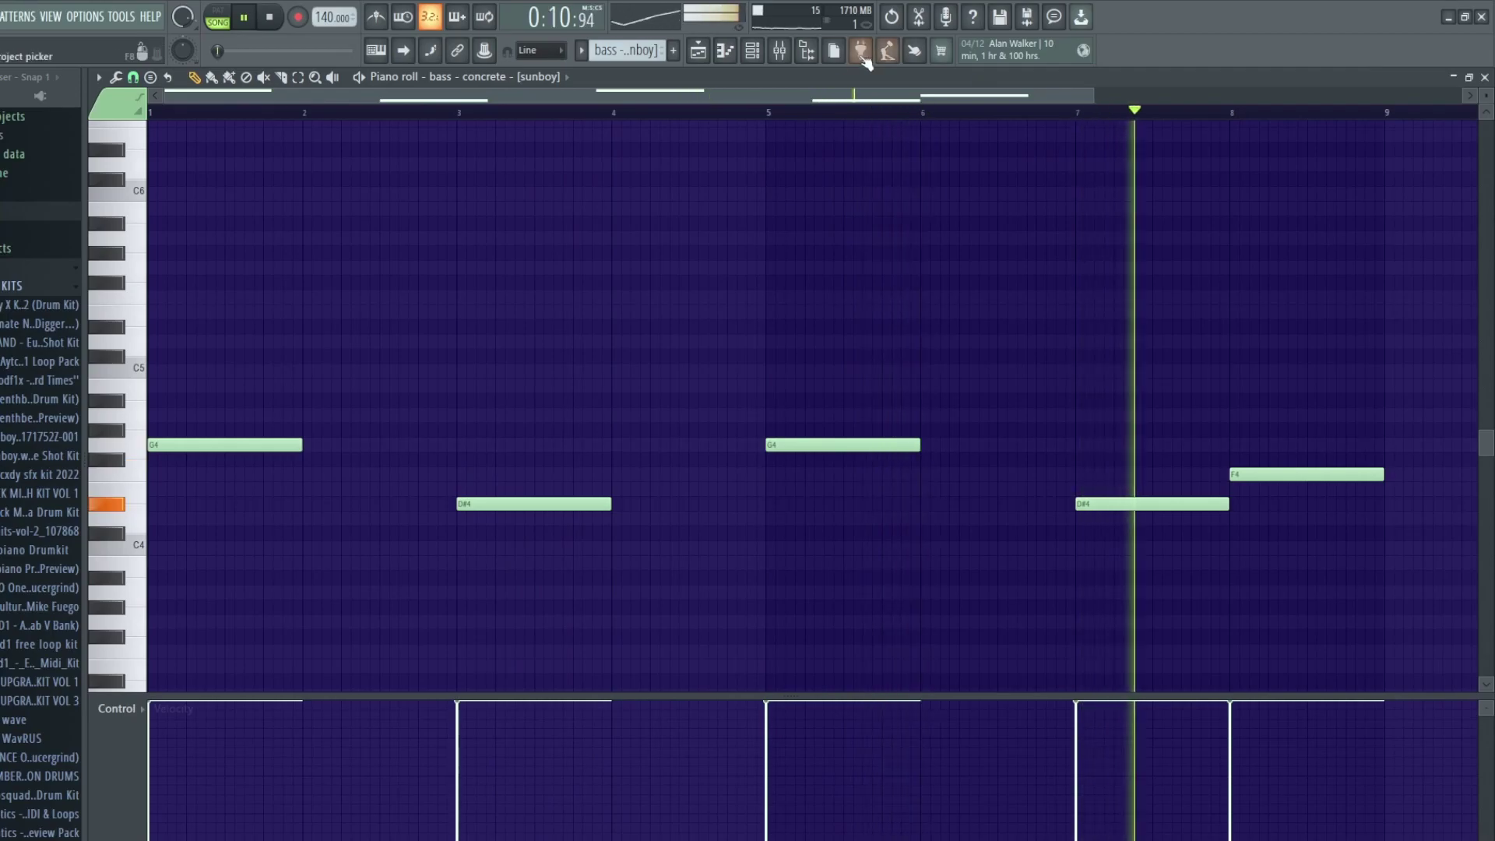
Check the bass - concrete track's effect slots in the mixer, then stop playback and return to the playlist.
key(F9)
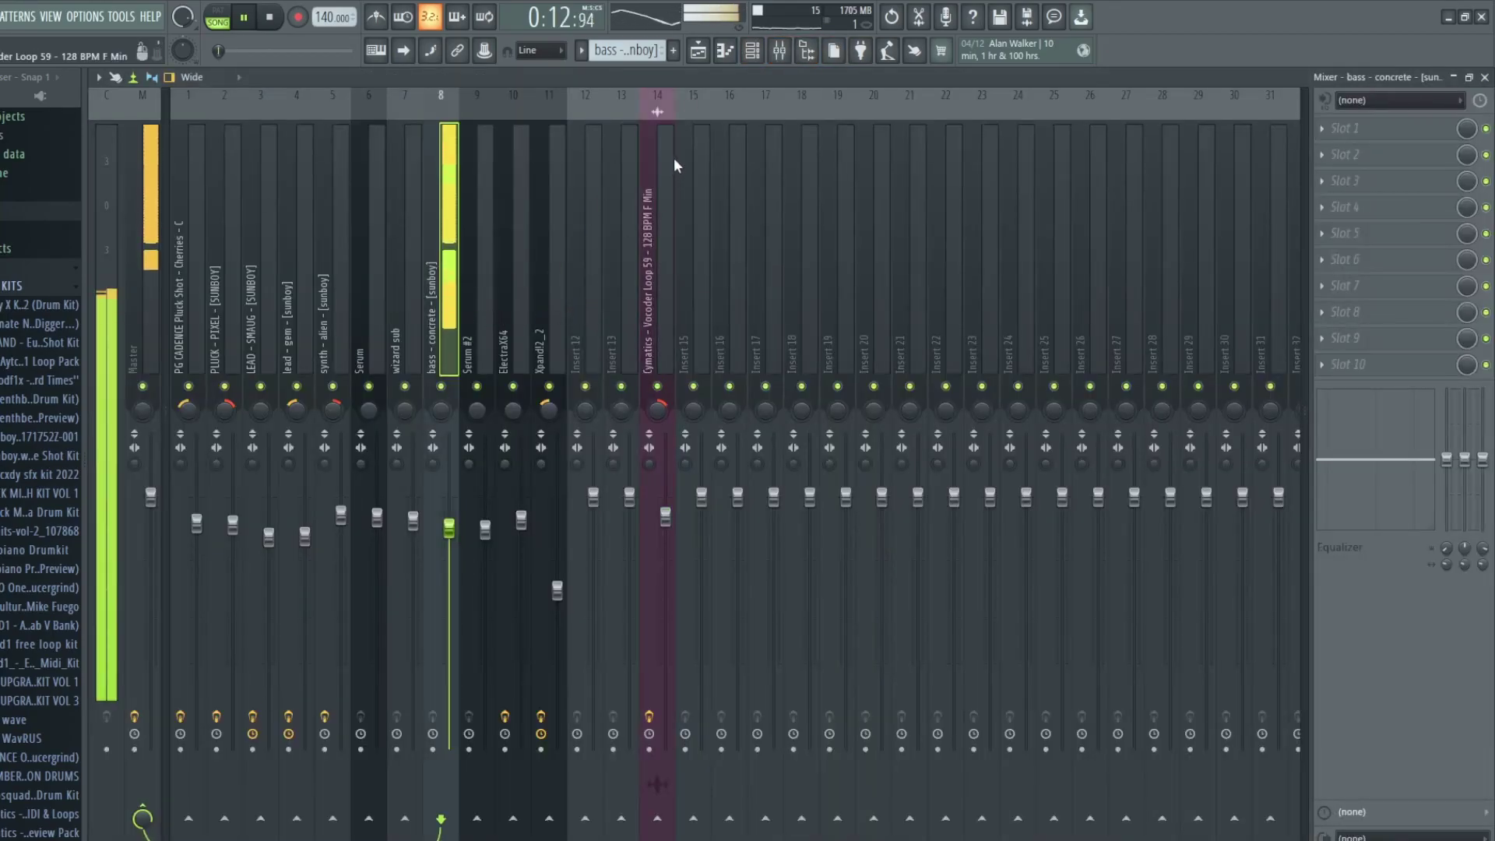
key(space)
click(699, 50)
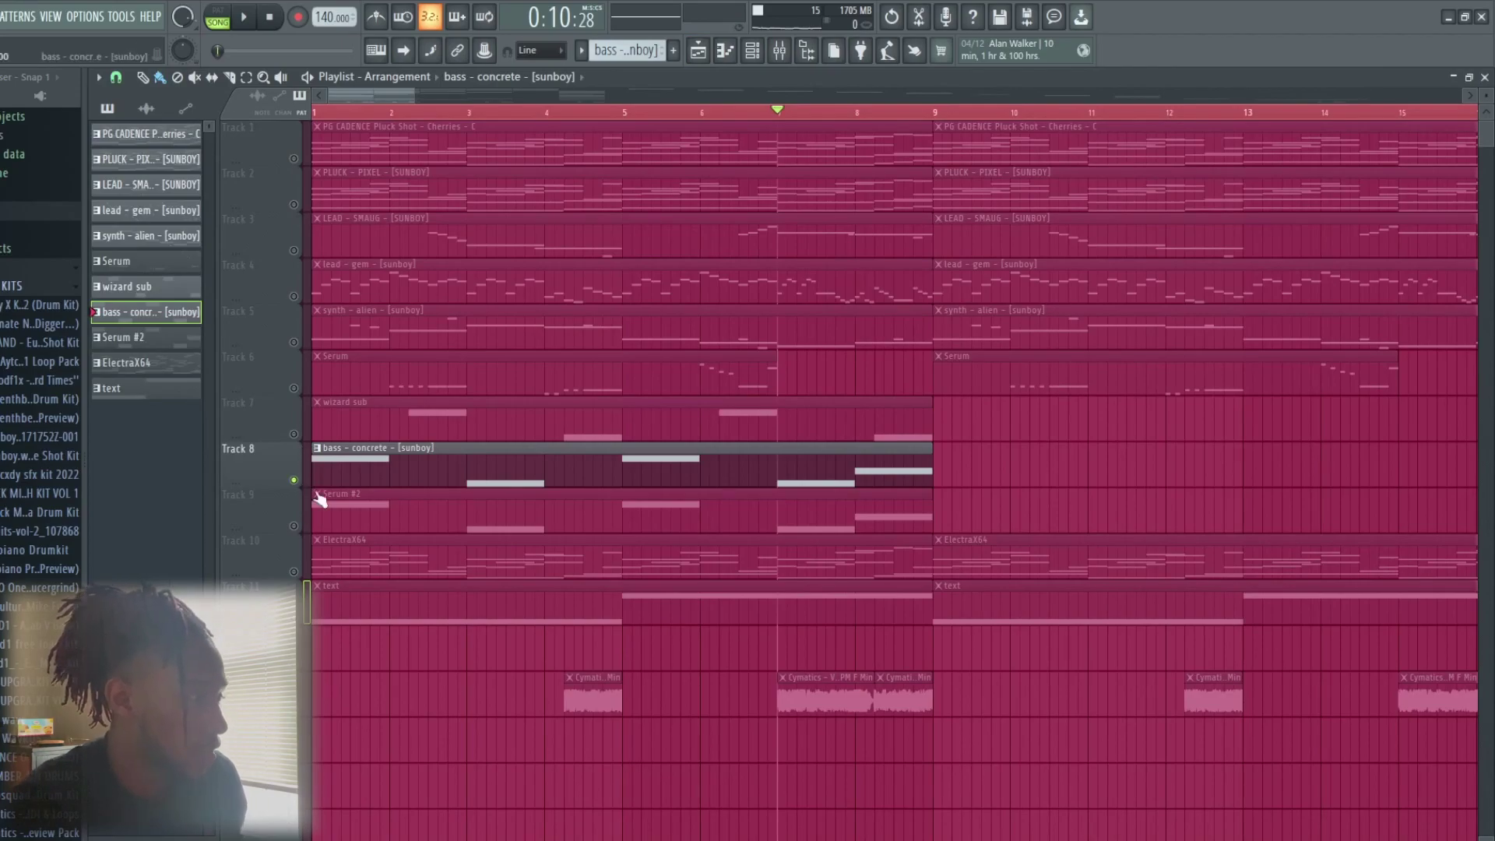
Unmute Track 9, select the Serum #2 pattern and look up its BA Angle Grinder [SN] patch in Serum, then close it.
click(372, 532)
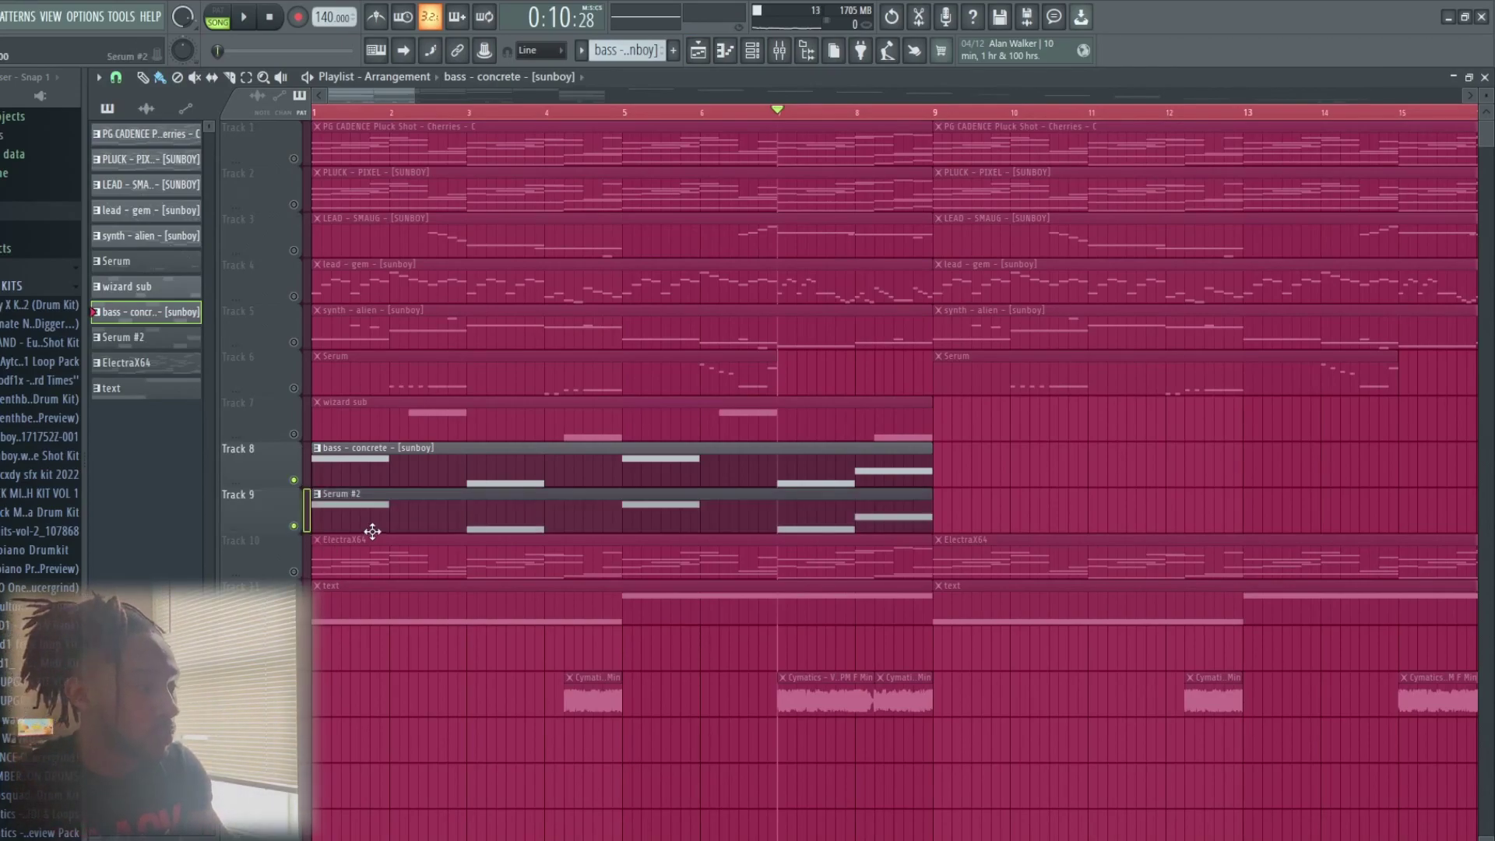
click(576, 527)
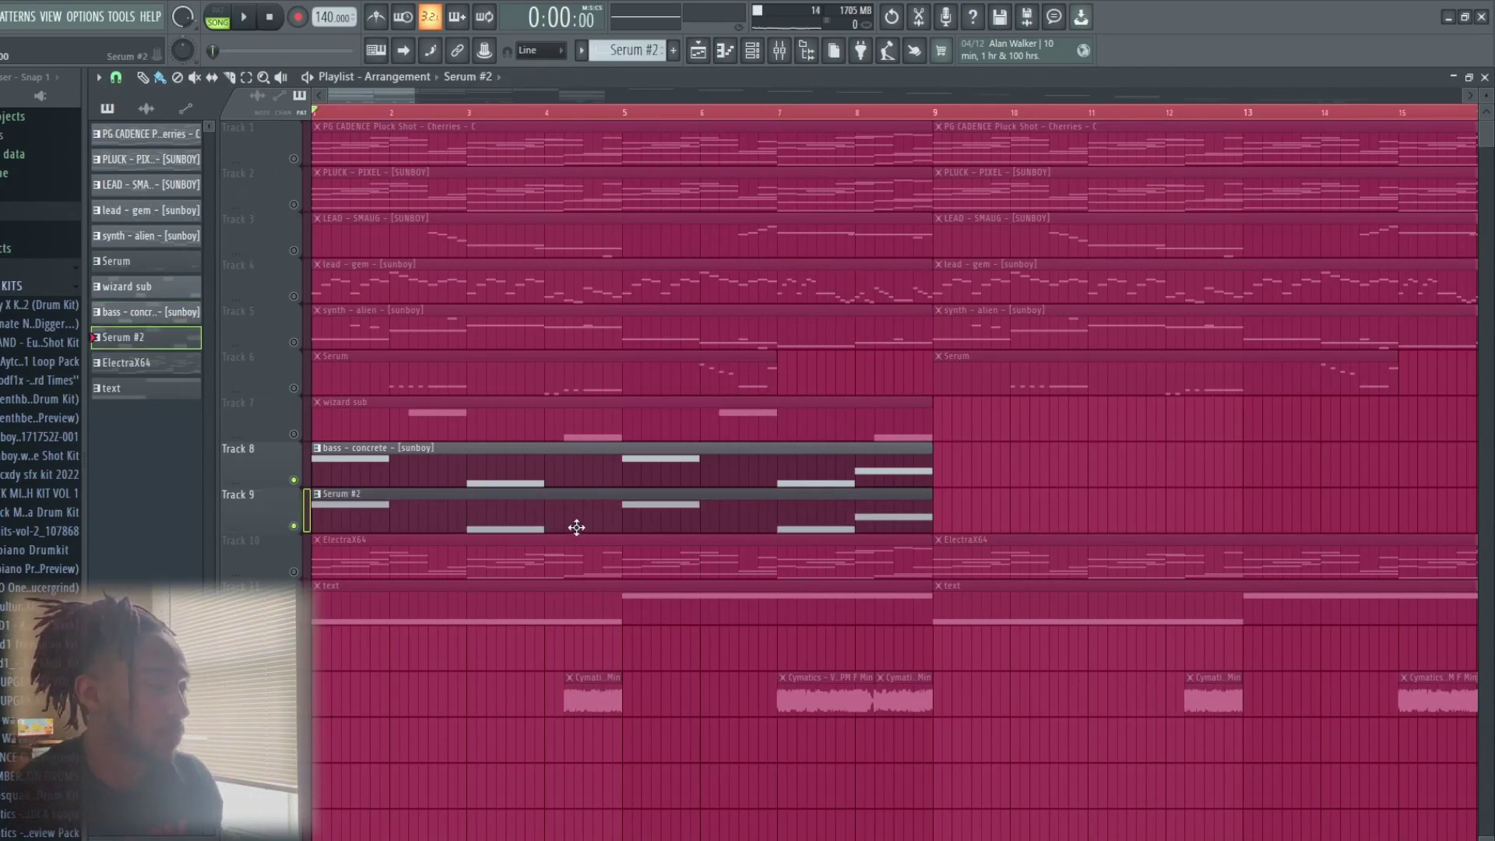
click(752, 51)
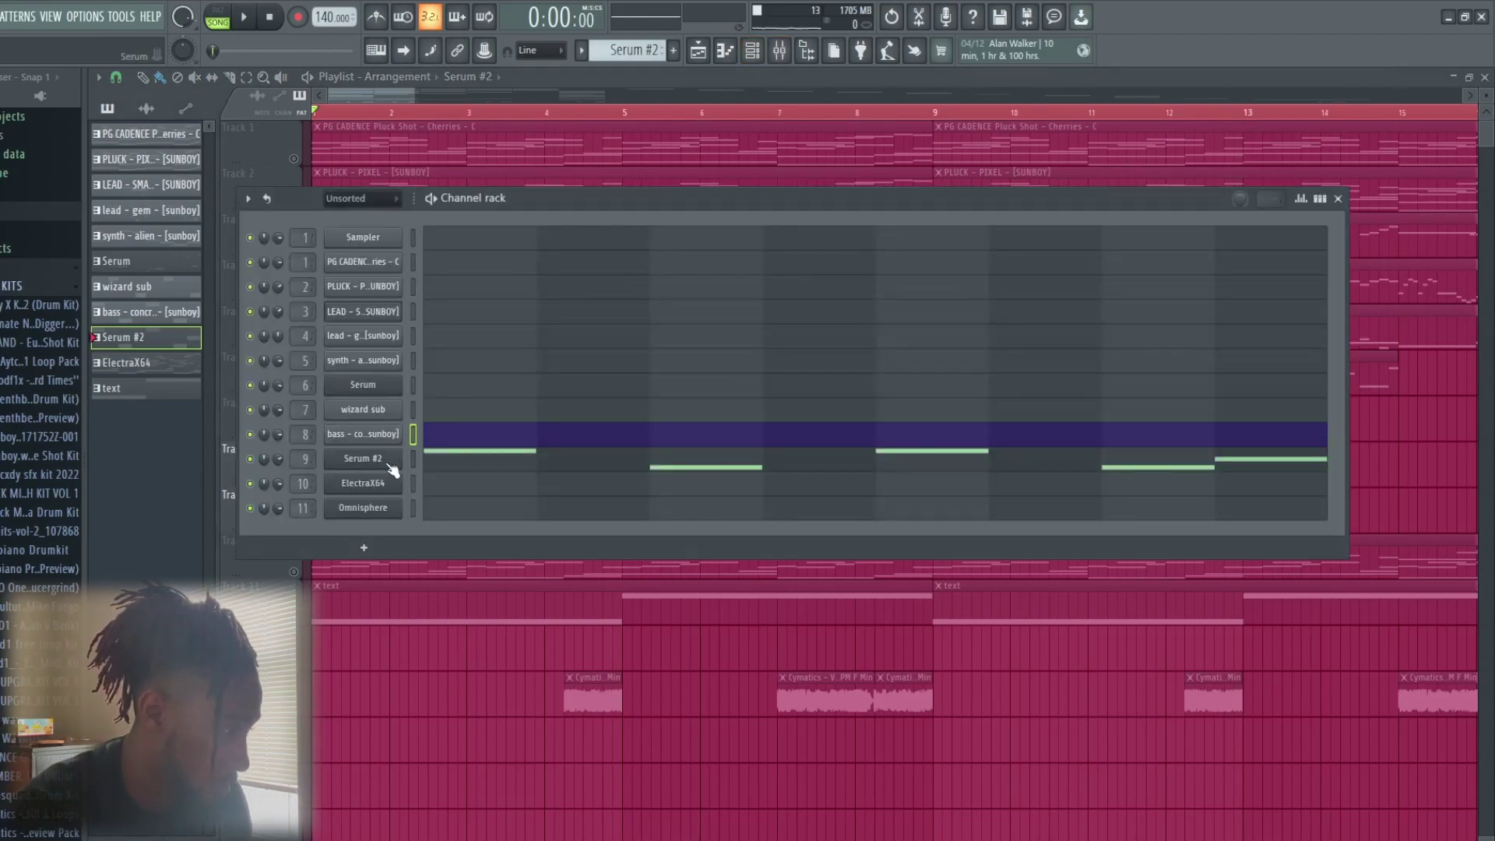
click(391, 466)
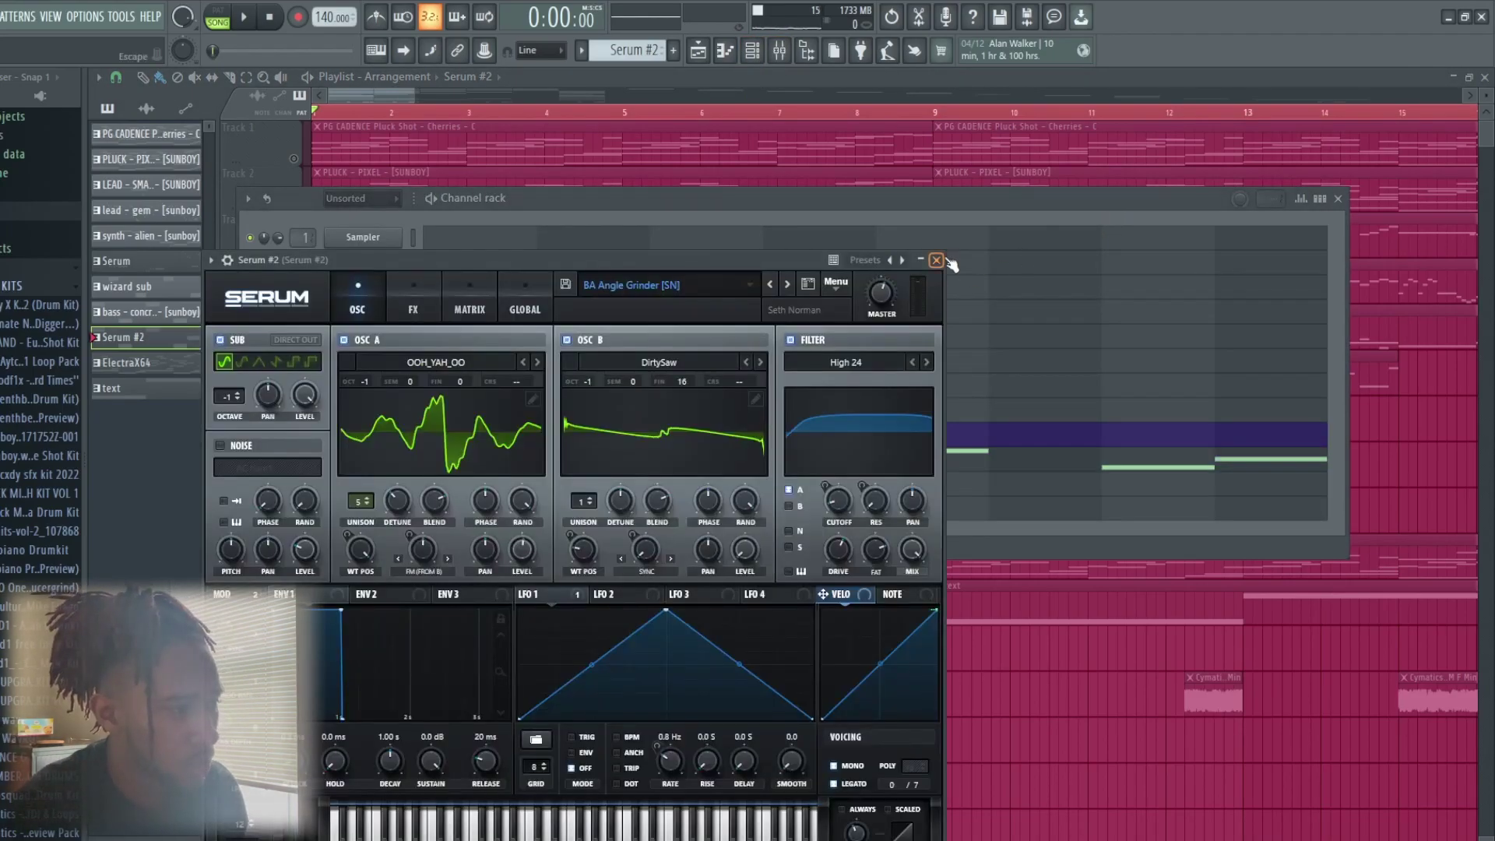
click(937, 261)
Play the Serum #2 pattern's notes in the piano roll, then return to the playlist.
click(1019, 434)
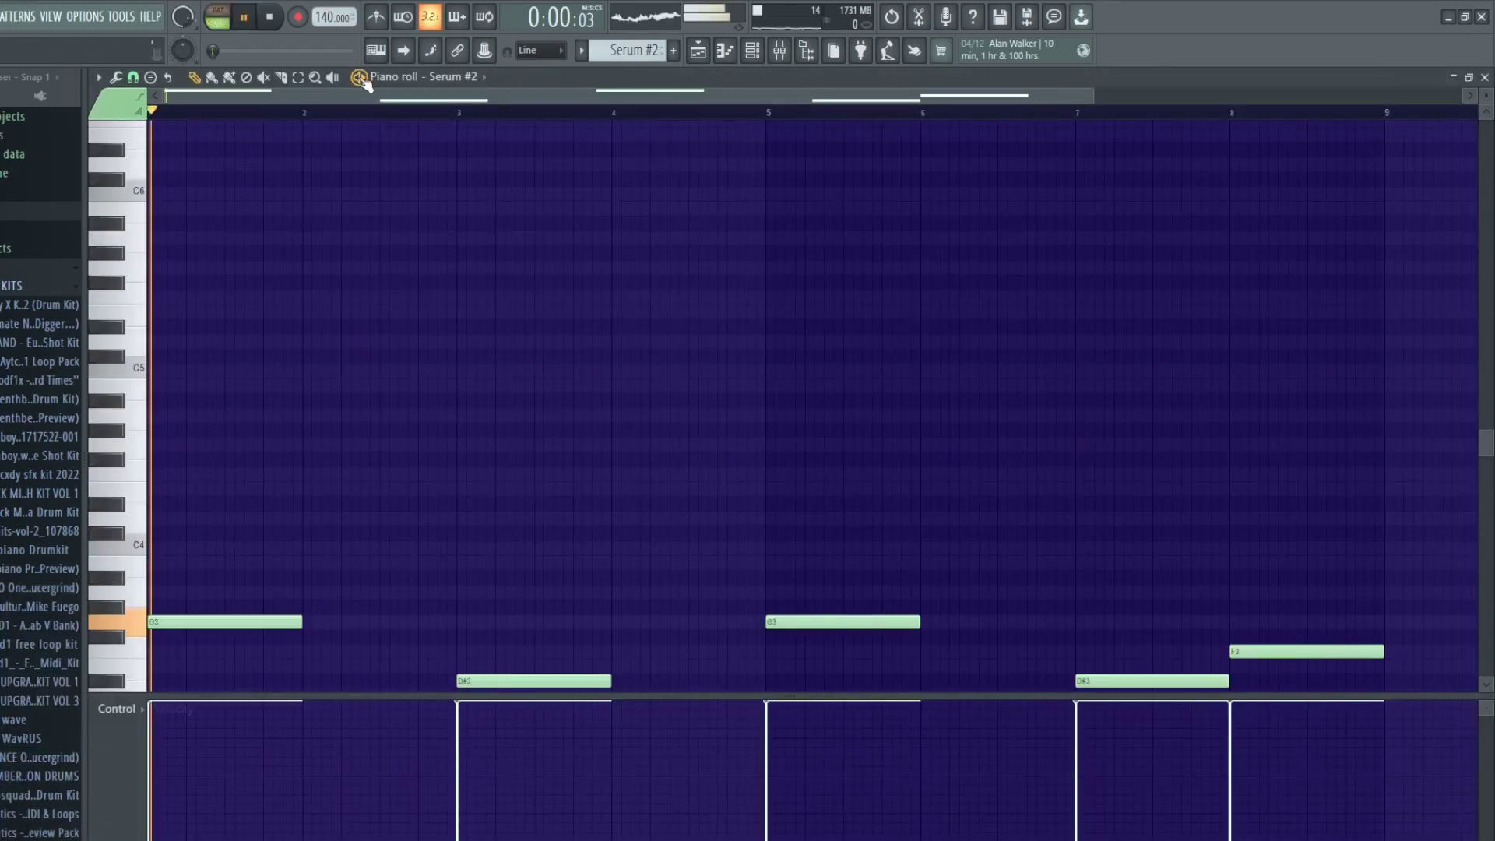
key(space)
scroll(517, 291, down, 3)
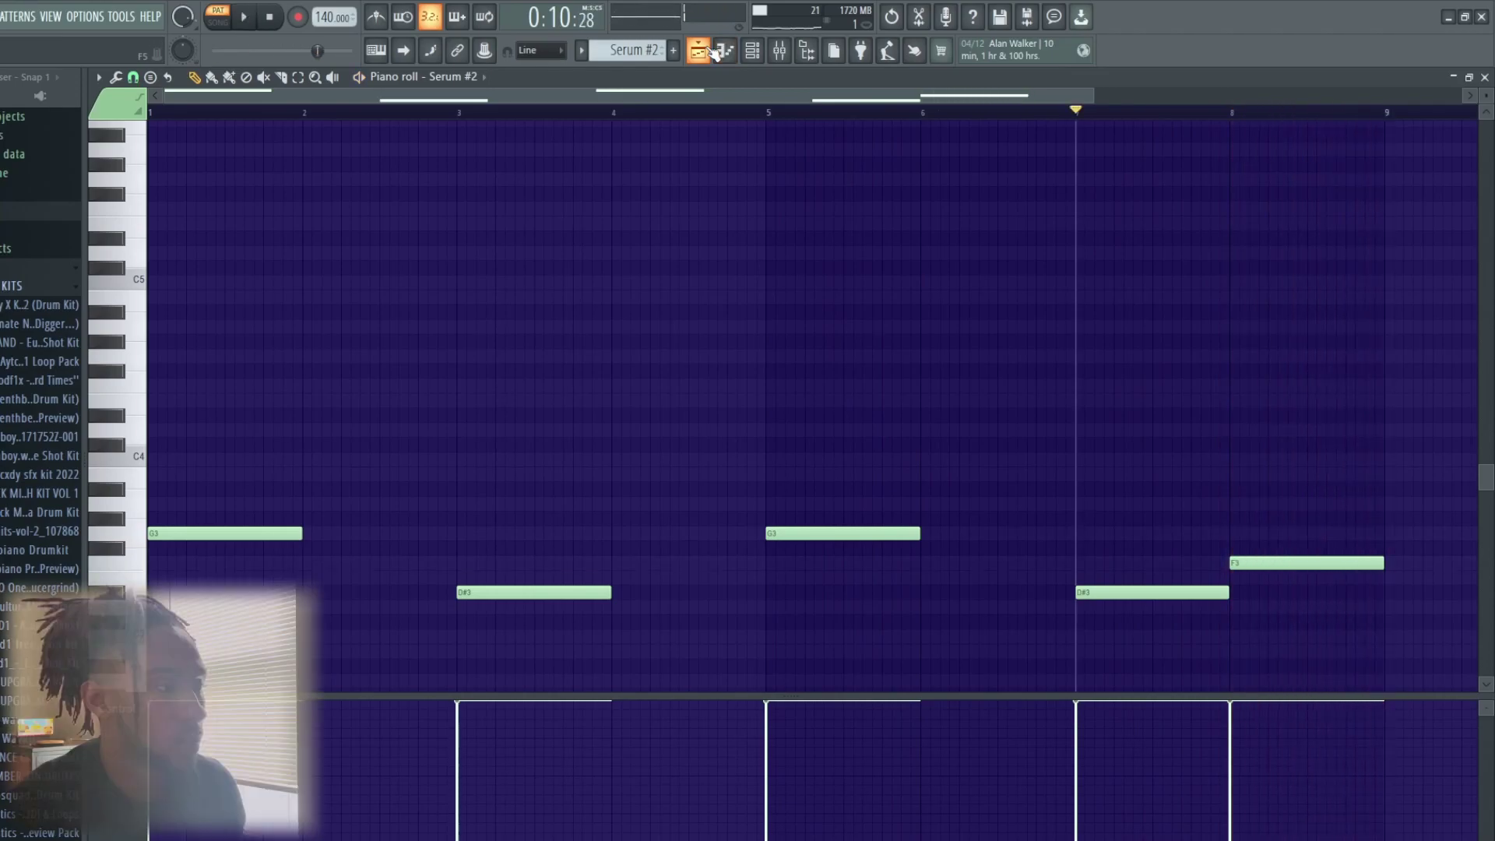
click(712, 52)
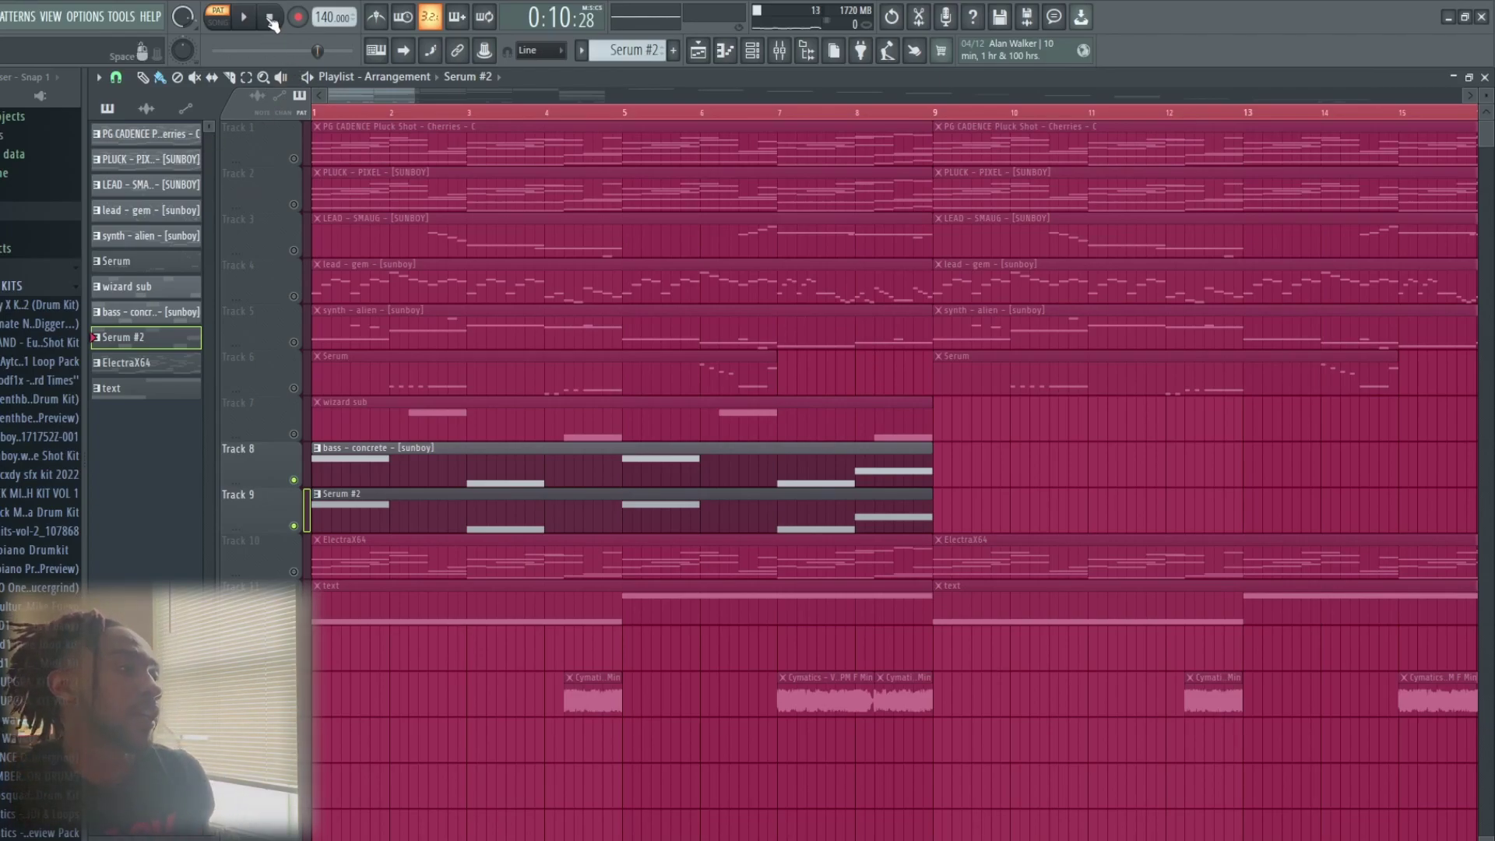
Play Tracks 8 and 9 together in the playlist to hear both bass layers, then stop.
click(308, 77)
key(space)
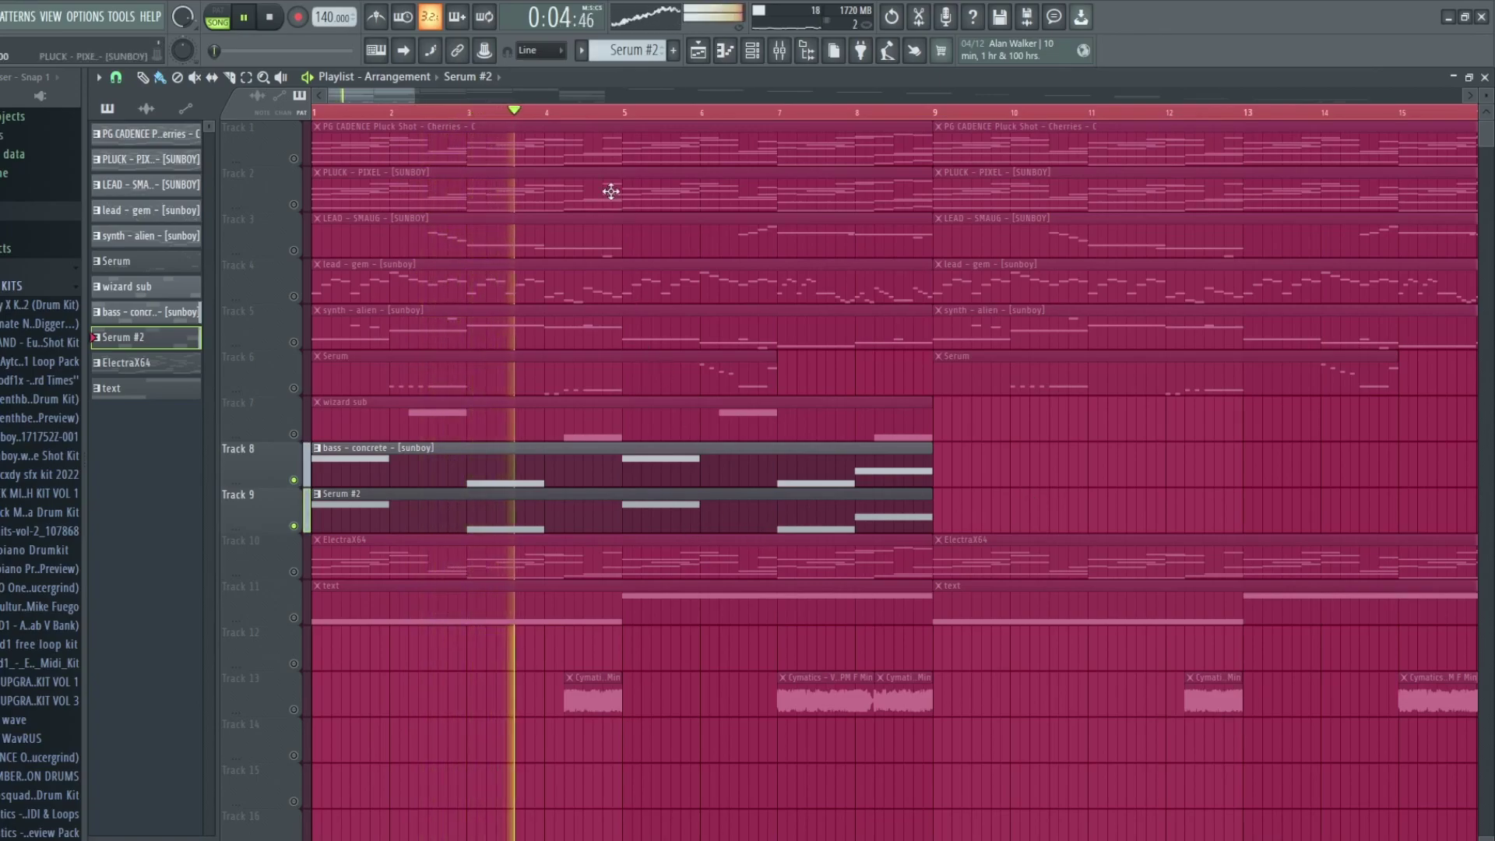
key(space)
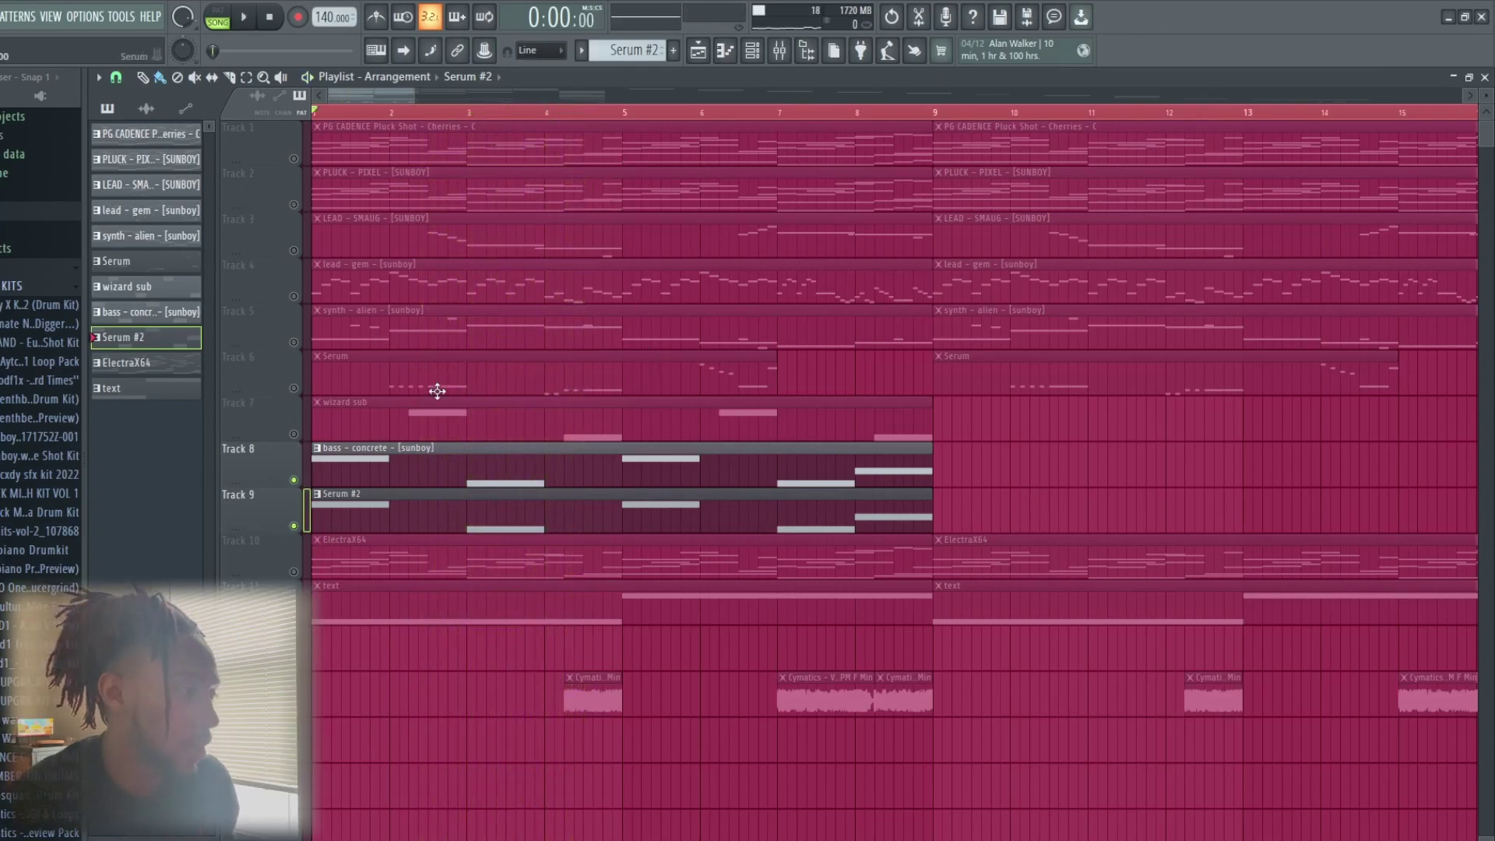
Solo Track 6, show the Serum pattern's notes and look up its BA Angggeerrrr 1999 [GI] patch, then close Serum.
right_click(293, 388)
double_click(354, 380)
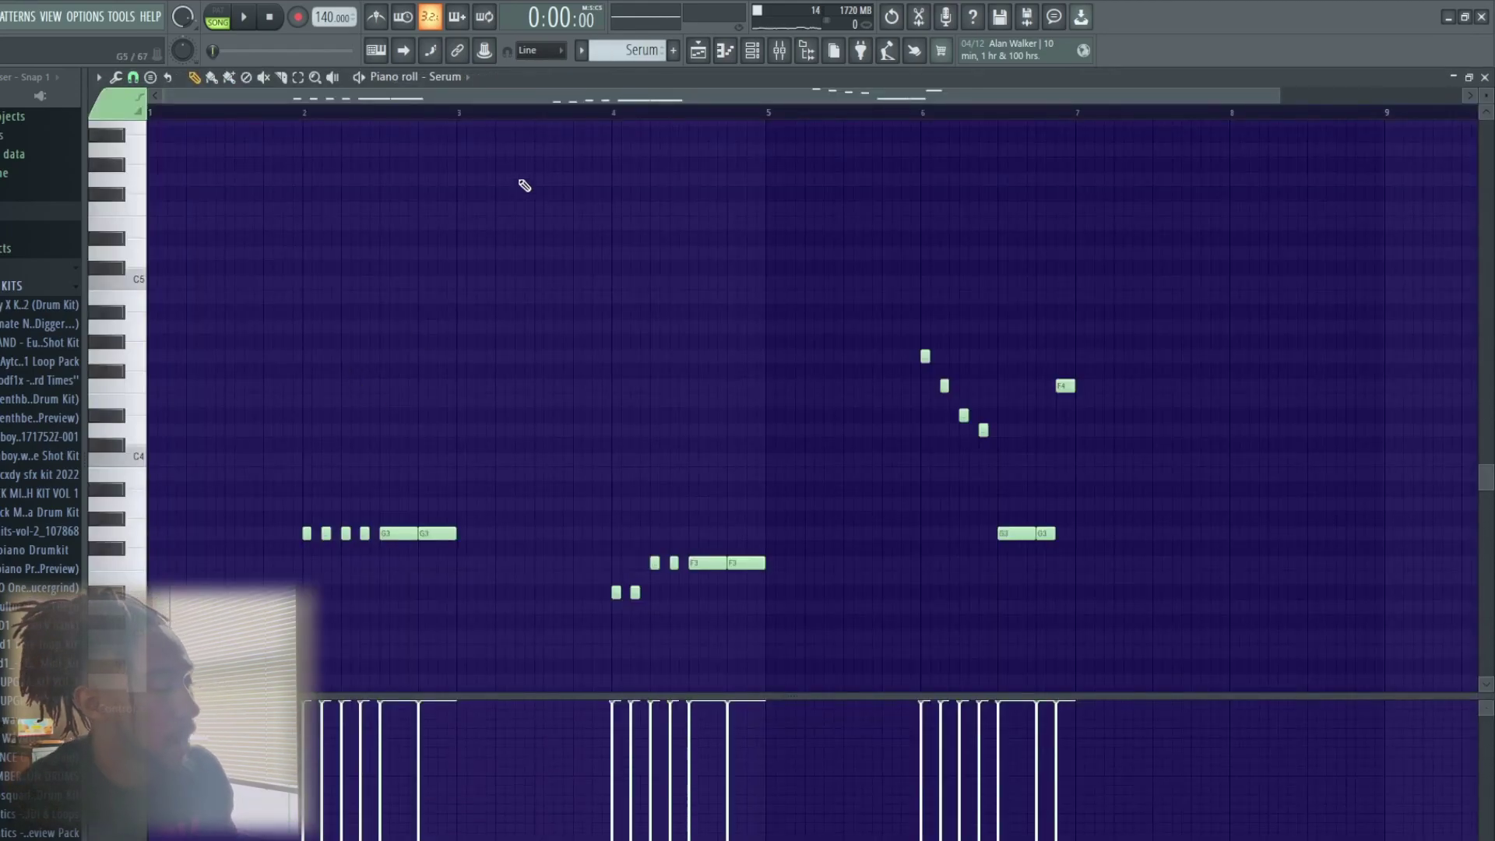
click(751, 56)
click(378, 384)
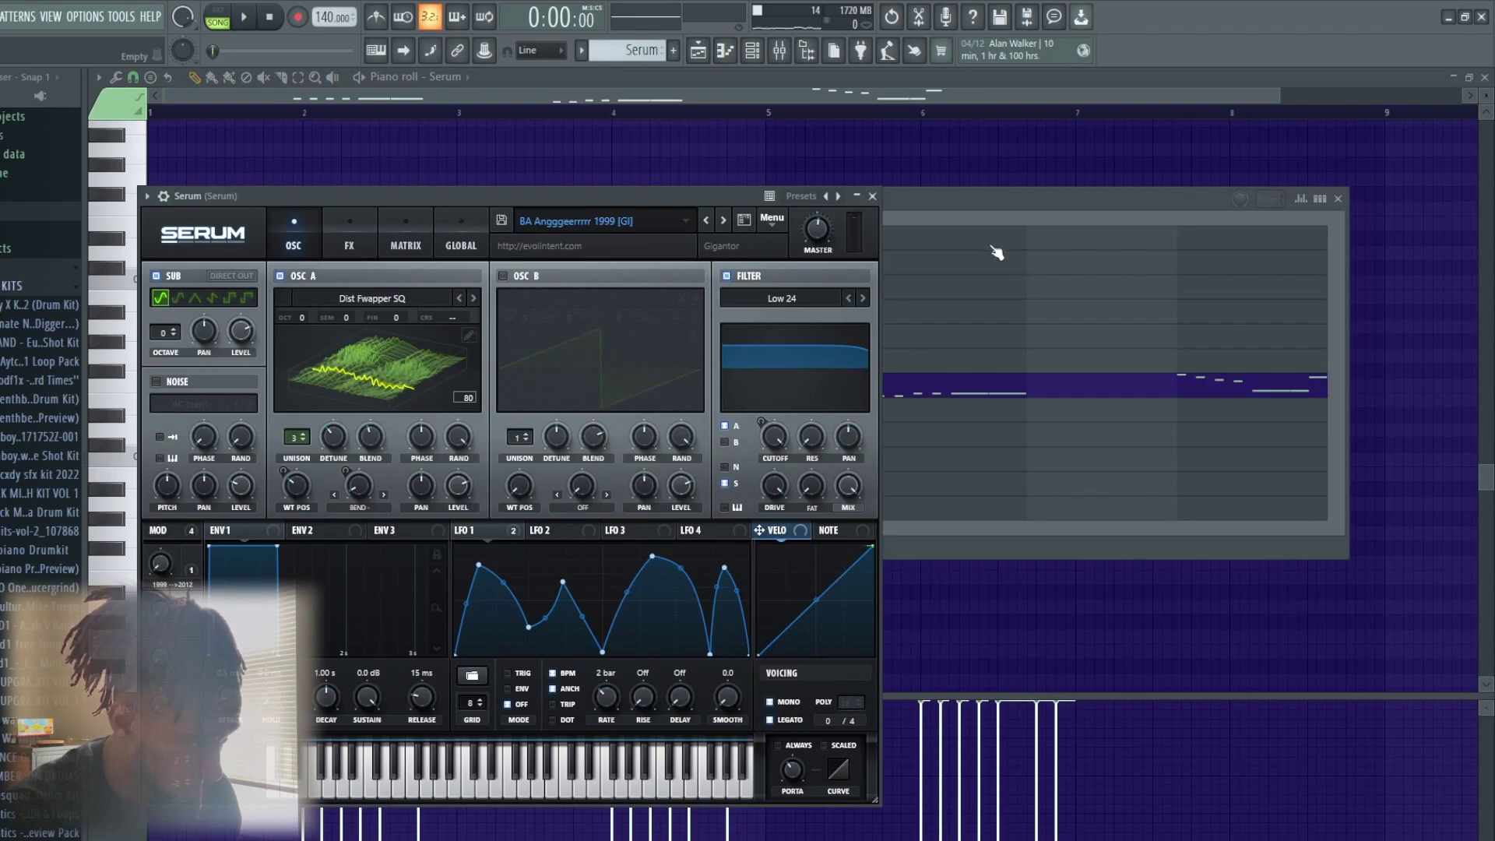
click(874, 196)
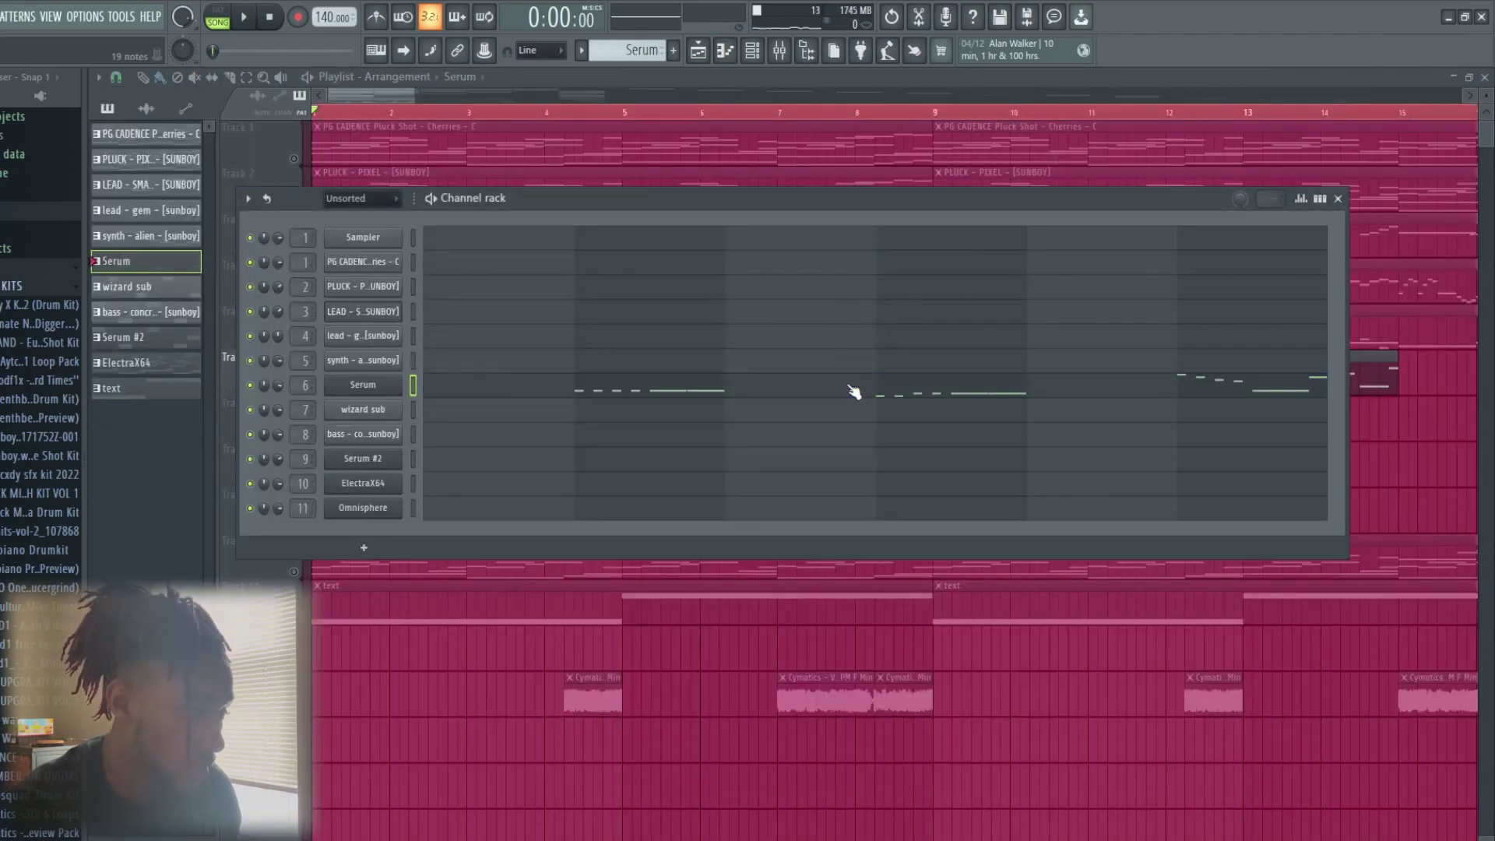
Play the Serum pattern's notes in the piano roll.
click(853, 391)
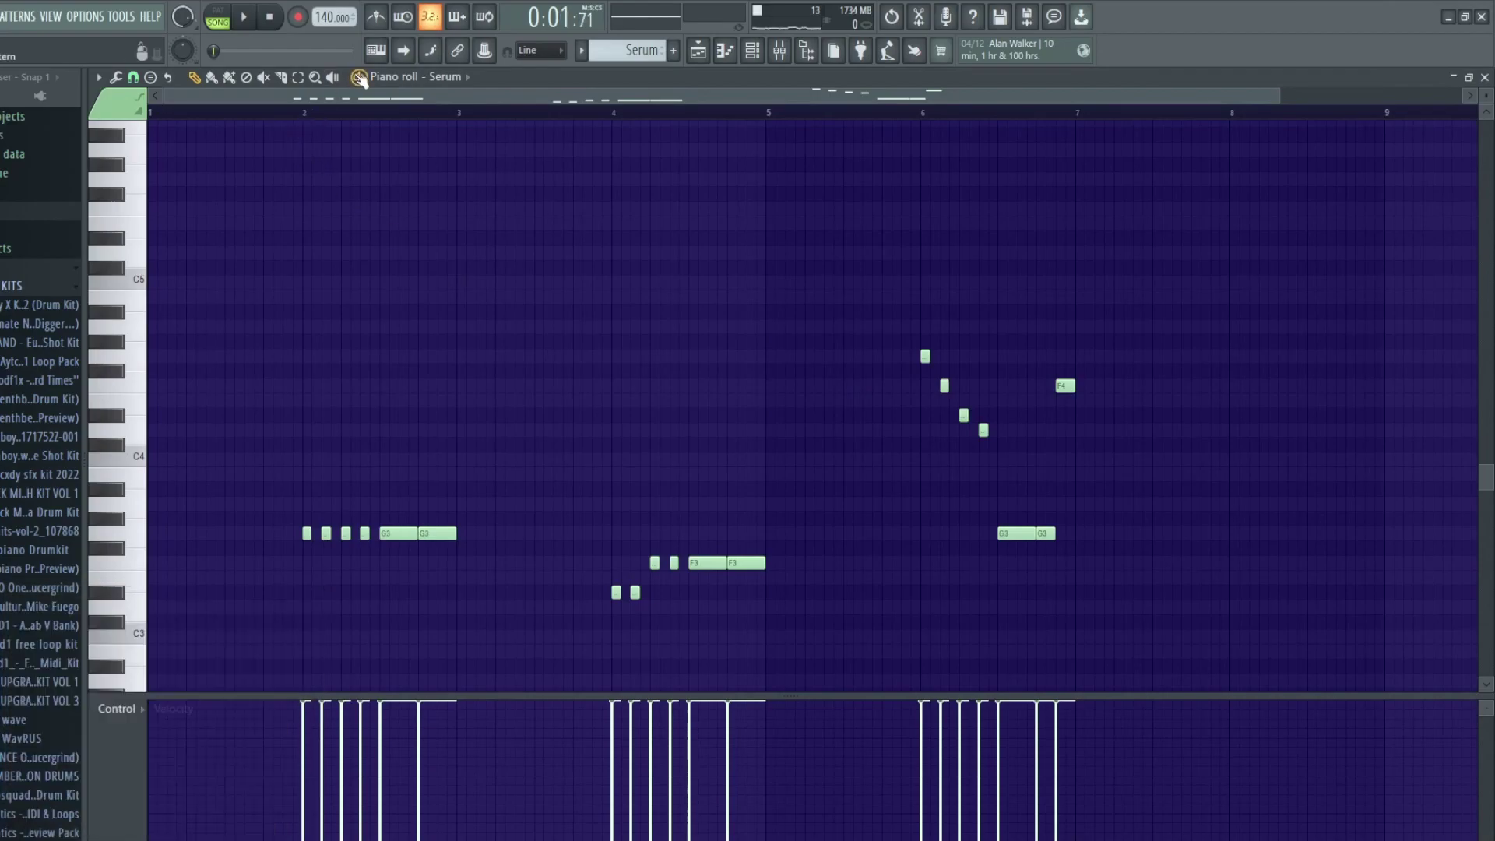
key(space)
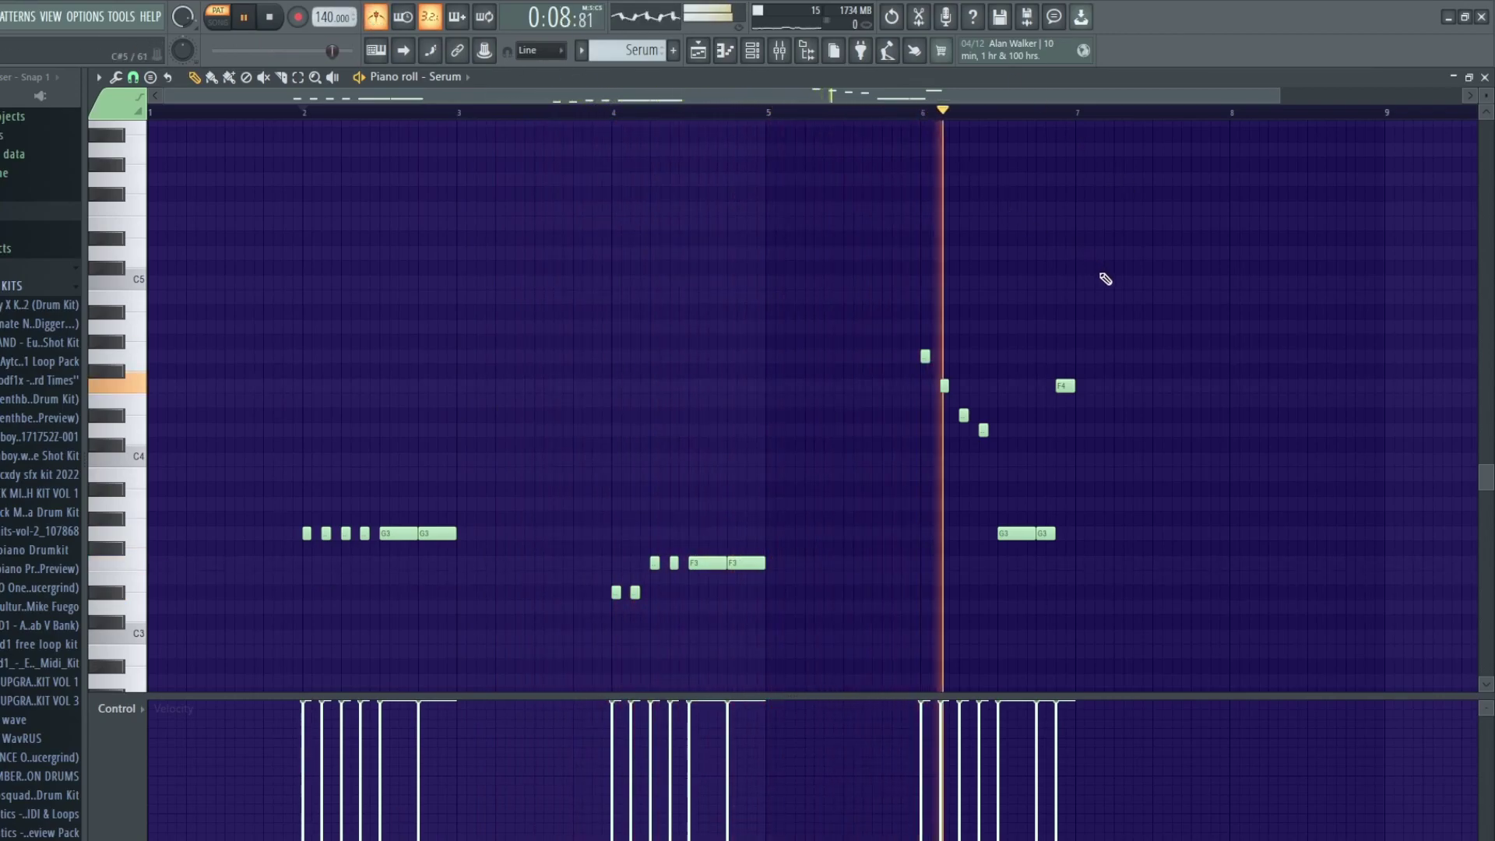
Stop the Serum pattern, unmute Track 7 in the playlist and show the wizard sub pattern's notes in the piano roll.
key(space)
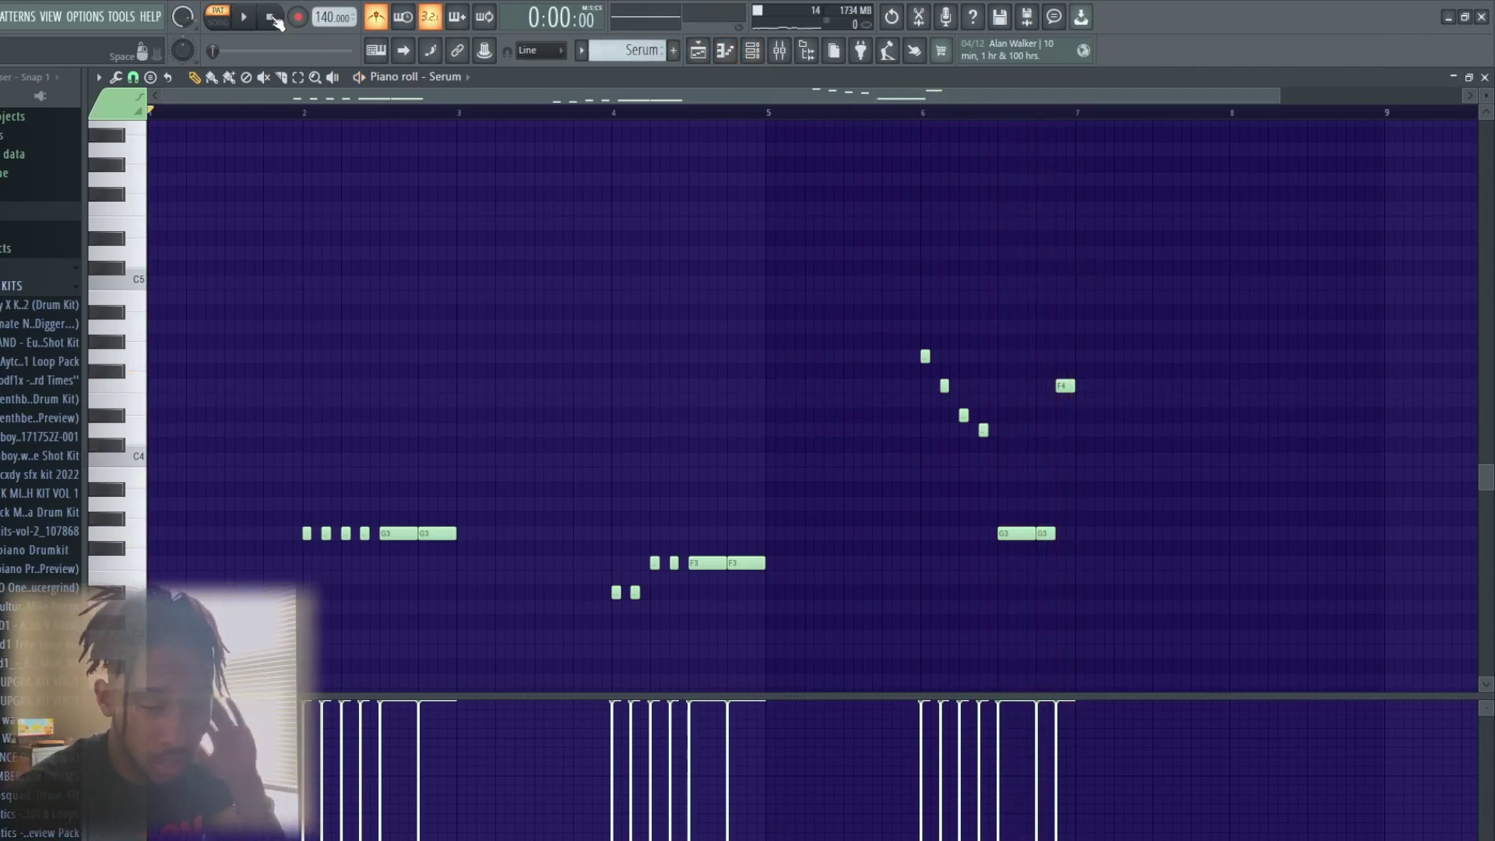
click(707, 53)
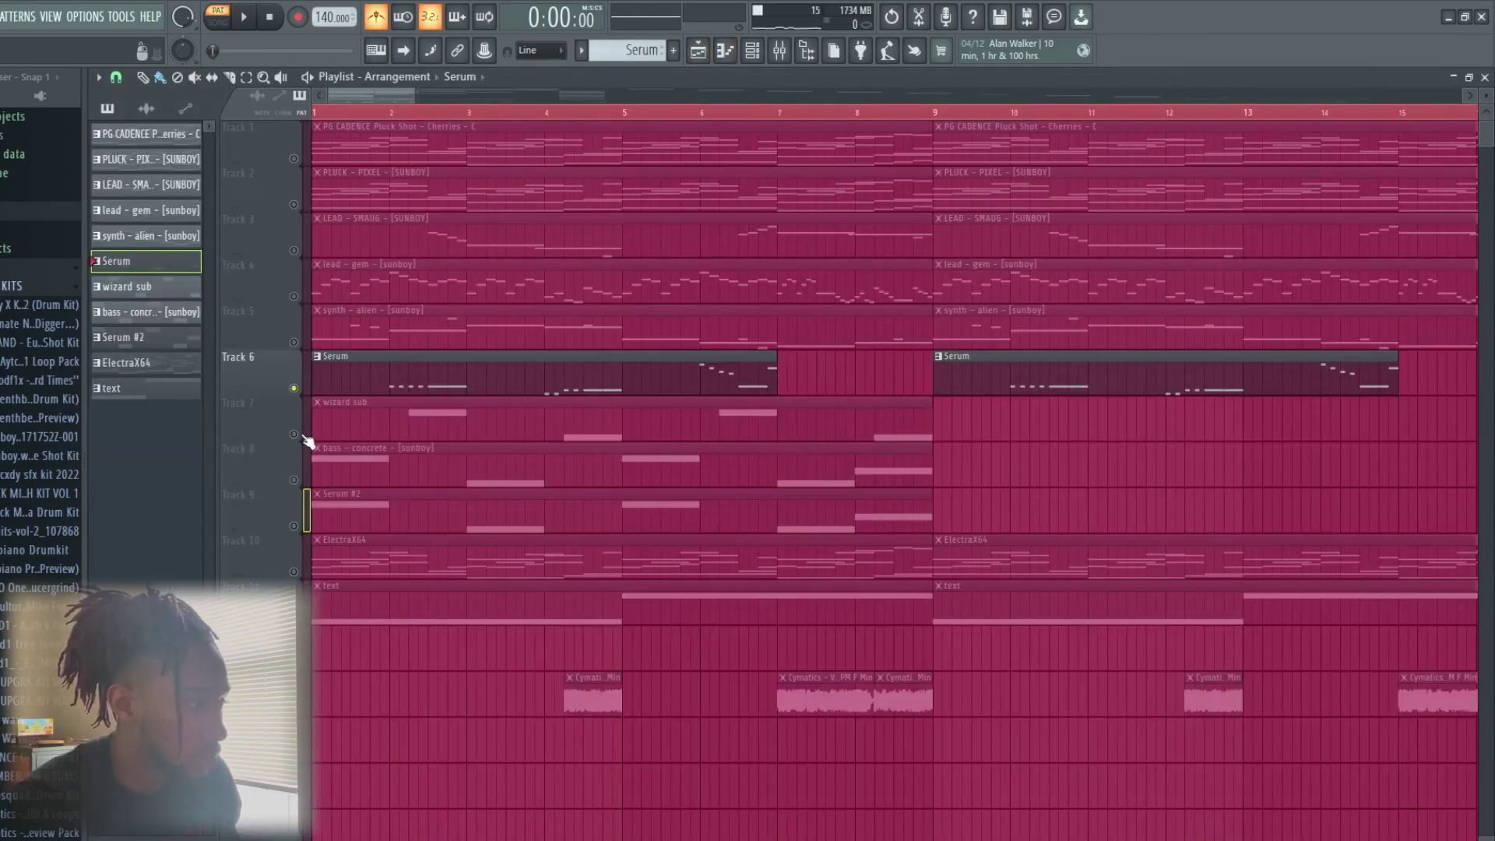
click(388, 431)
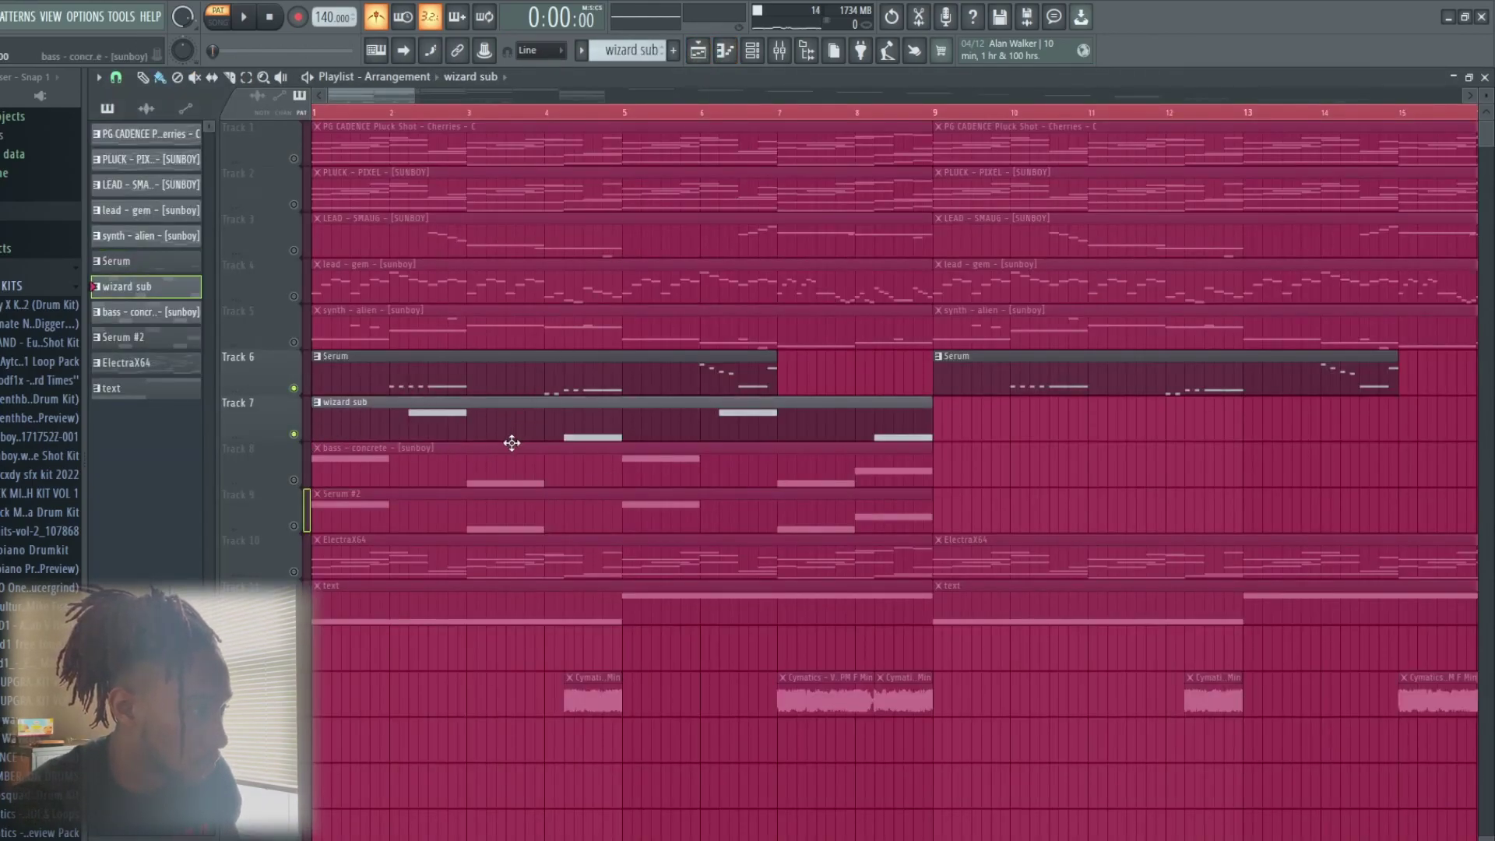
double_click(507, 432)
scroll(457, 363, up, 3)
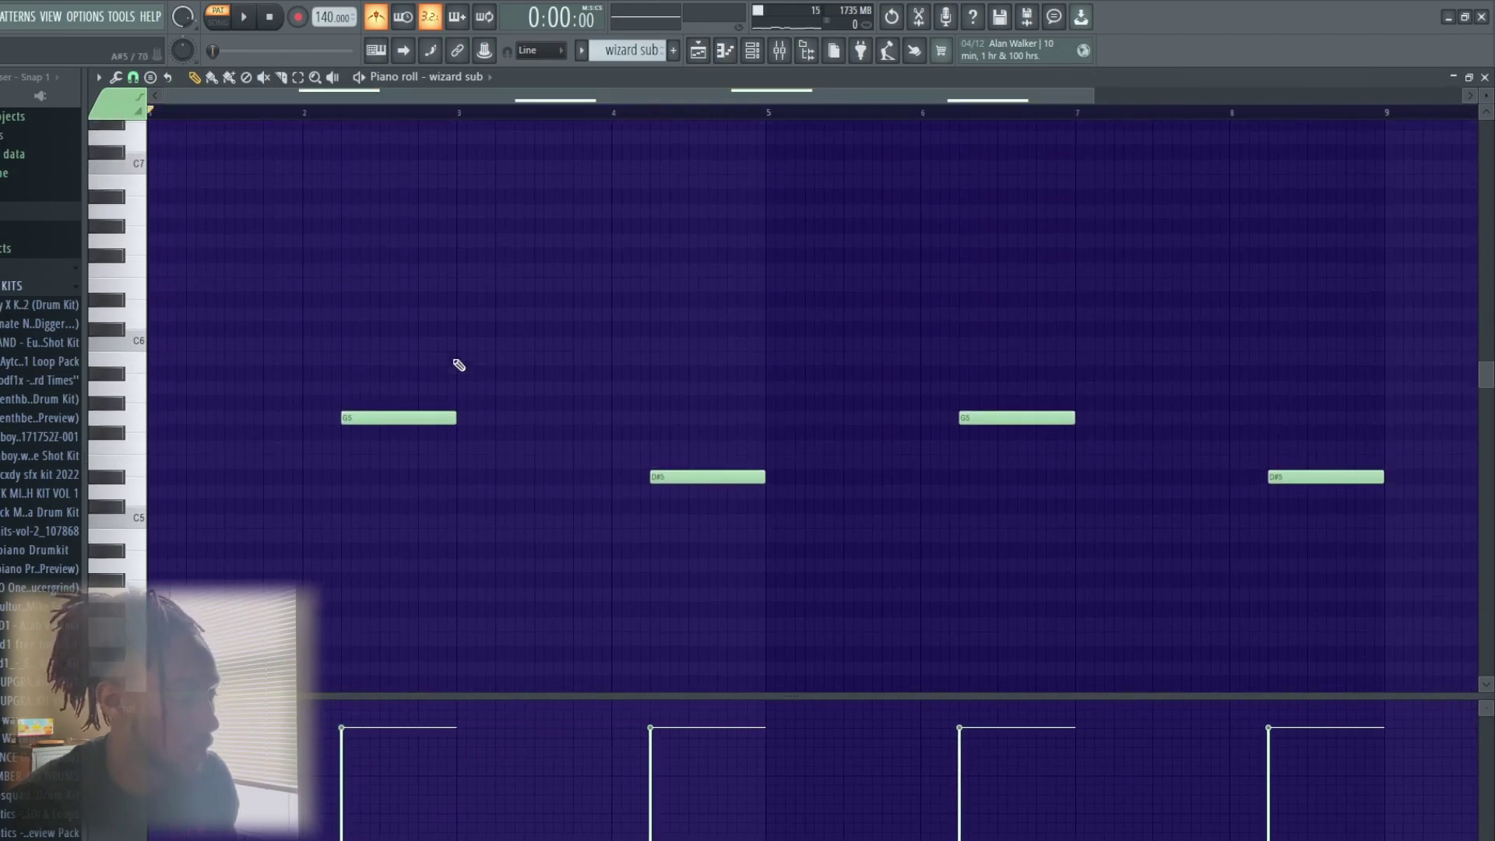
Look up the wizard sub channel's instrument from the channel rack, then return to the piano roll.
click(751, 53)
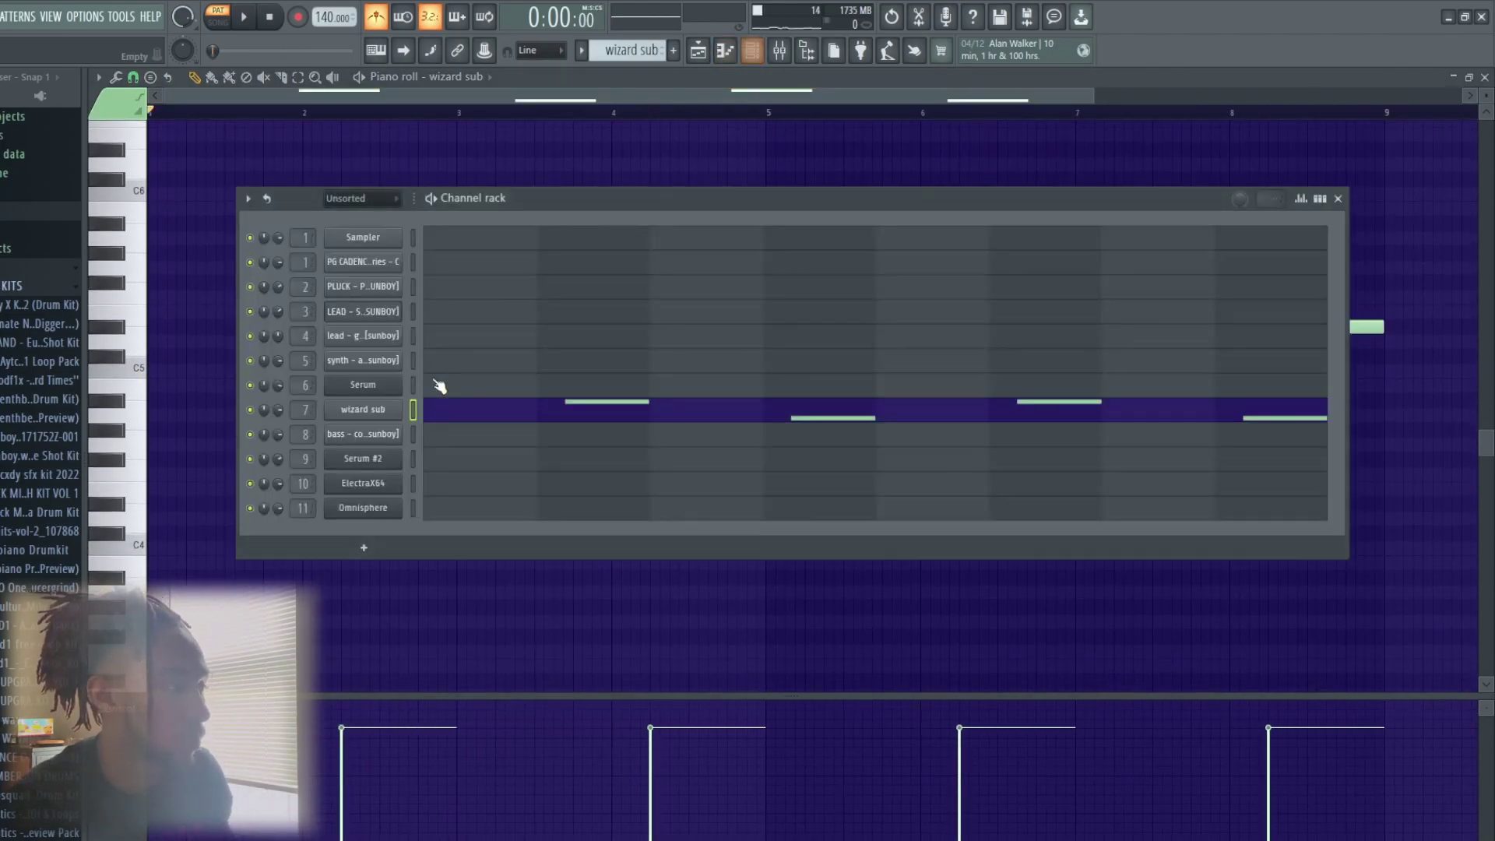
click(364, 410)
click(635, 238)
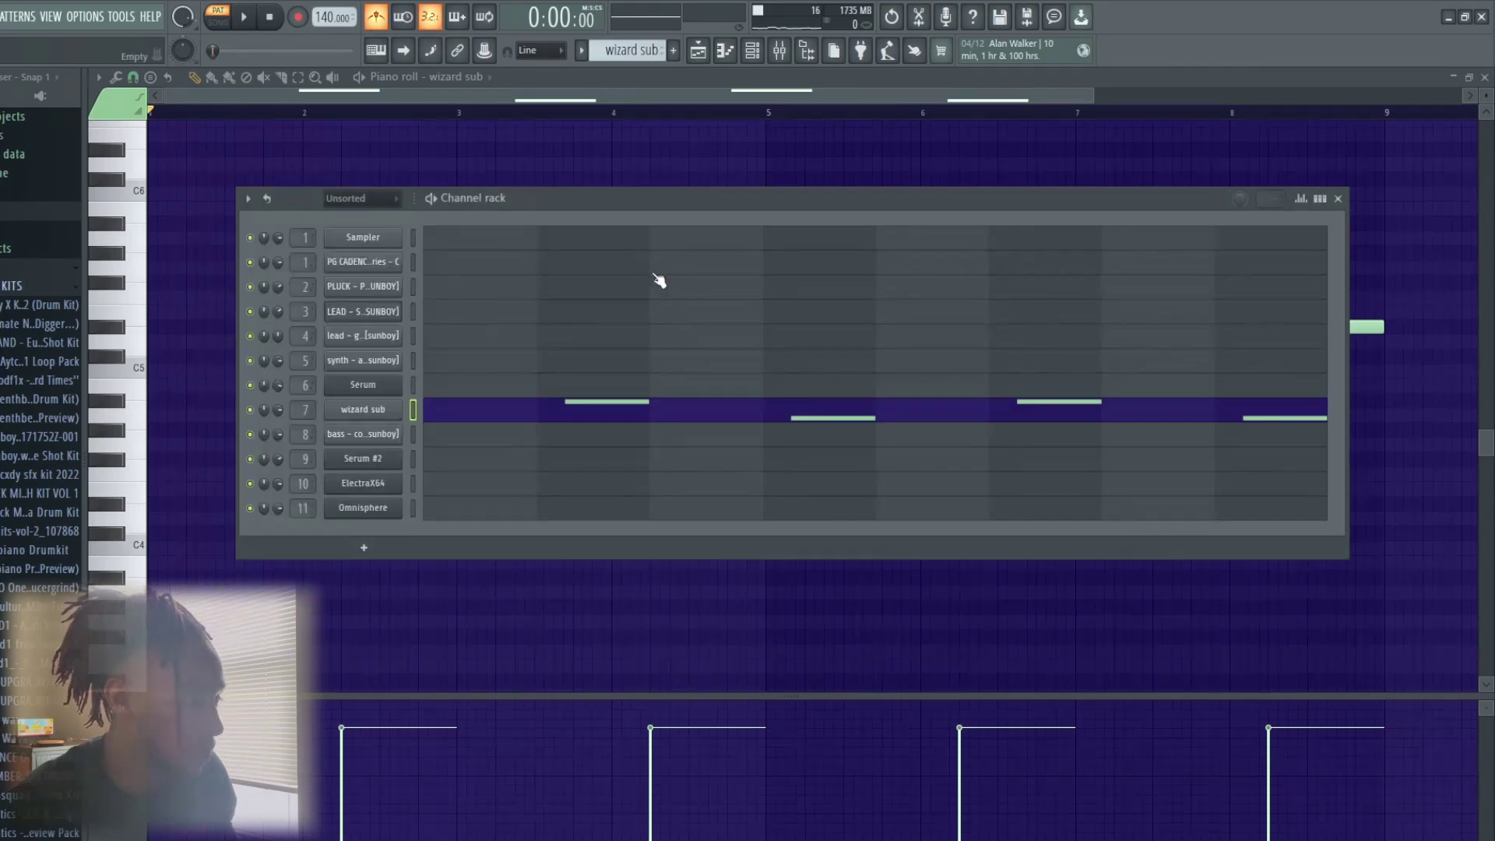
key(F6)
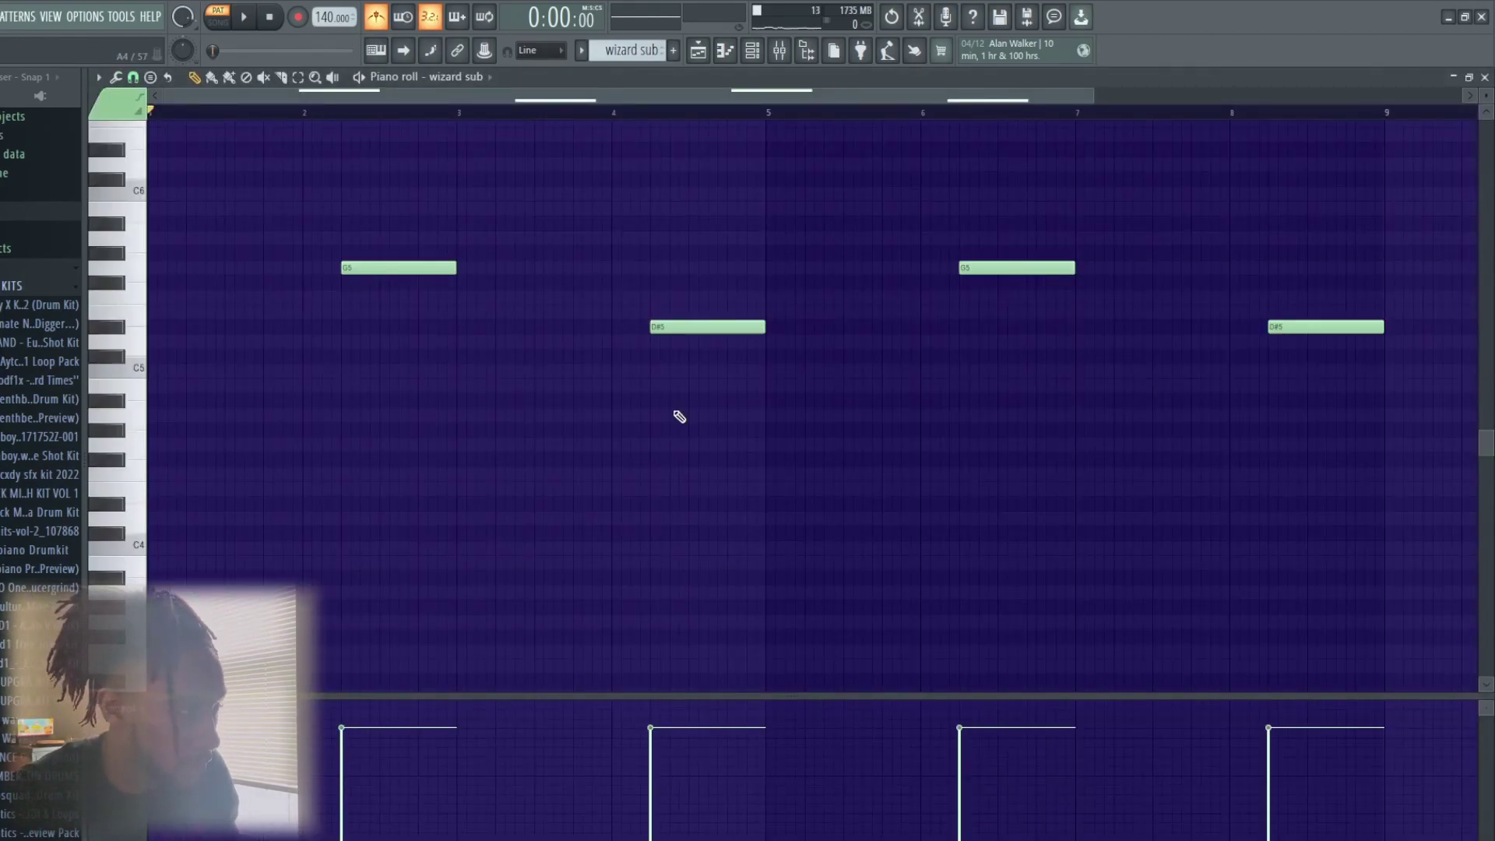
Play Tracks 6 and 7 together in the playlist, shorten the wizard sub clip to end at bar 7, and stop playback.
click(752, 51)
key(space)
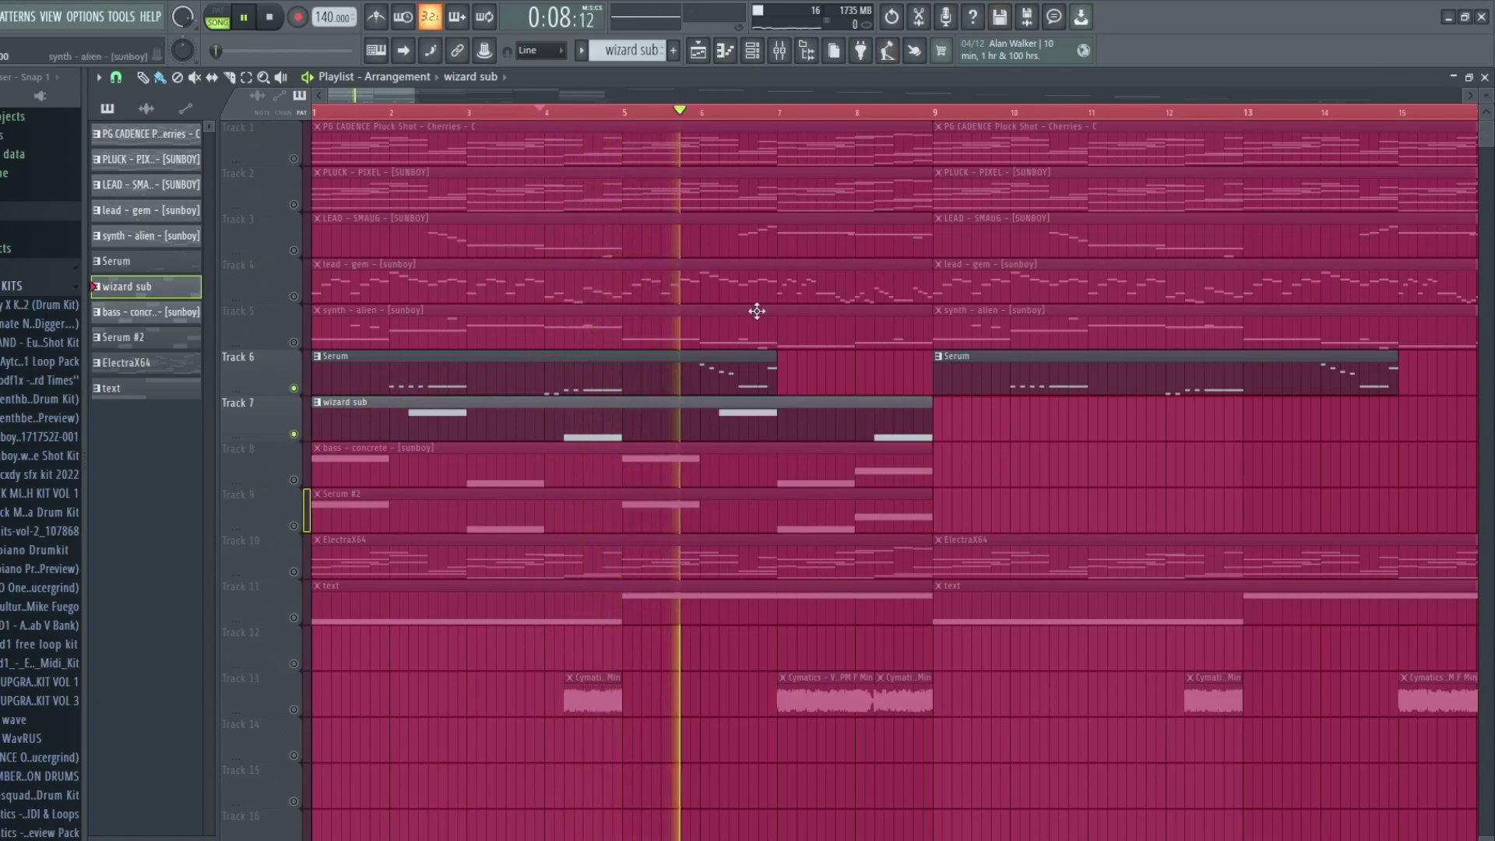
double_click(852, 415)
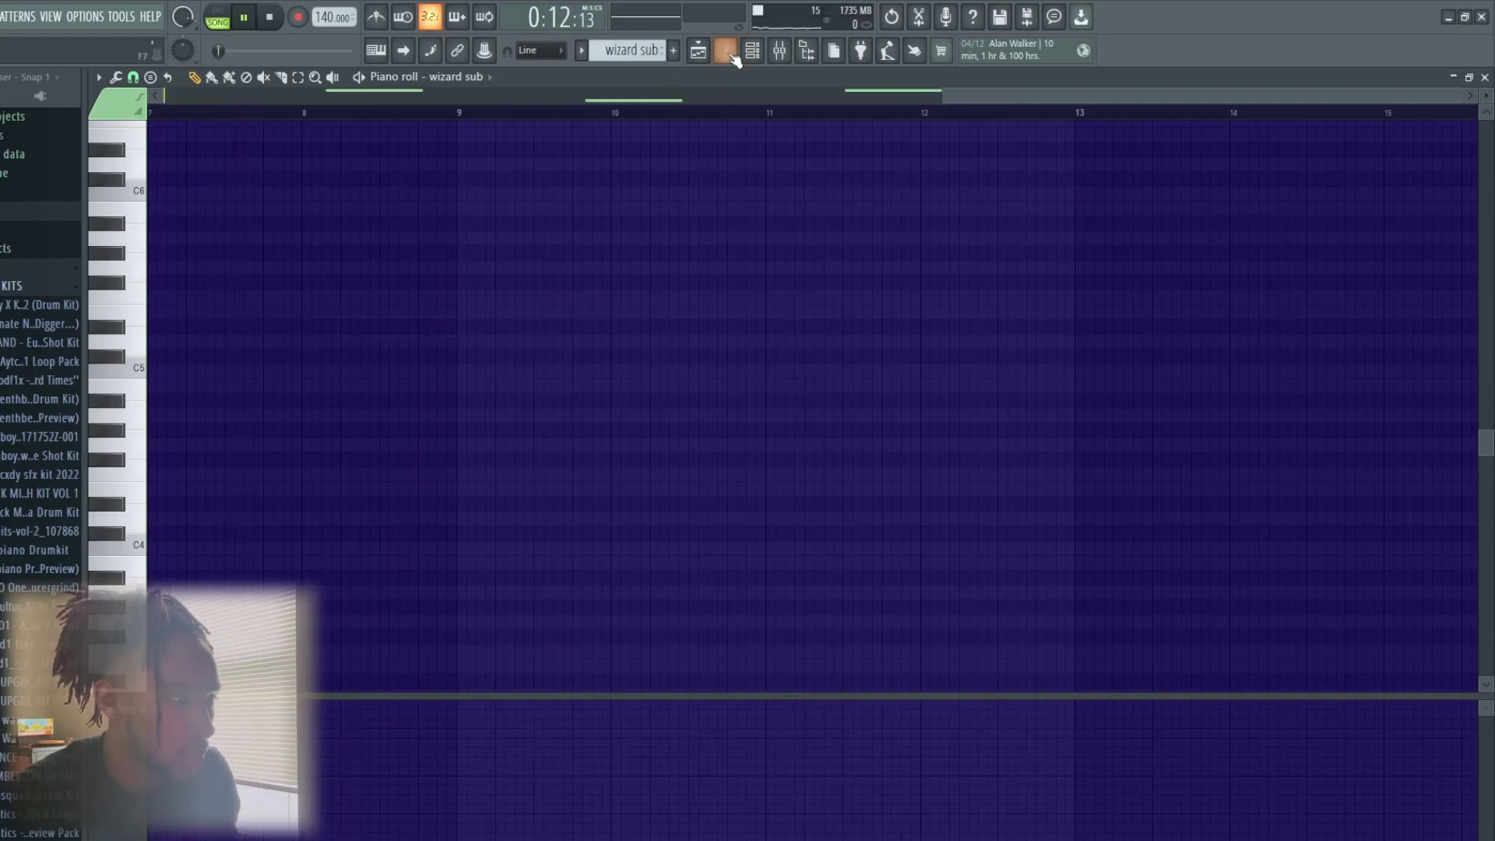
click(735, 54)
key(space)
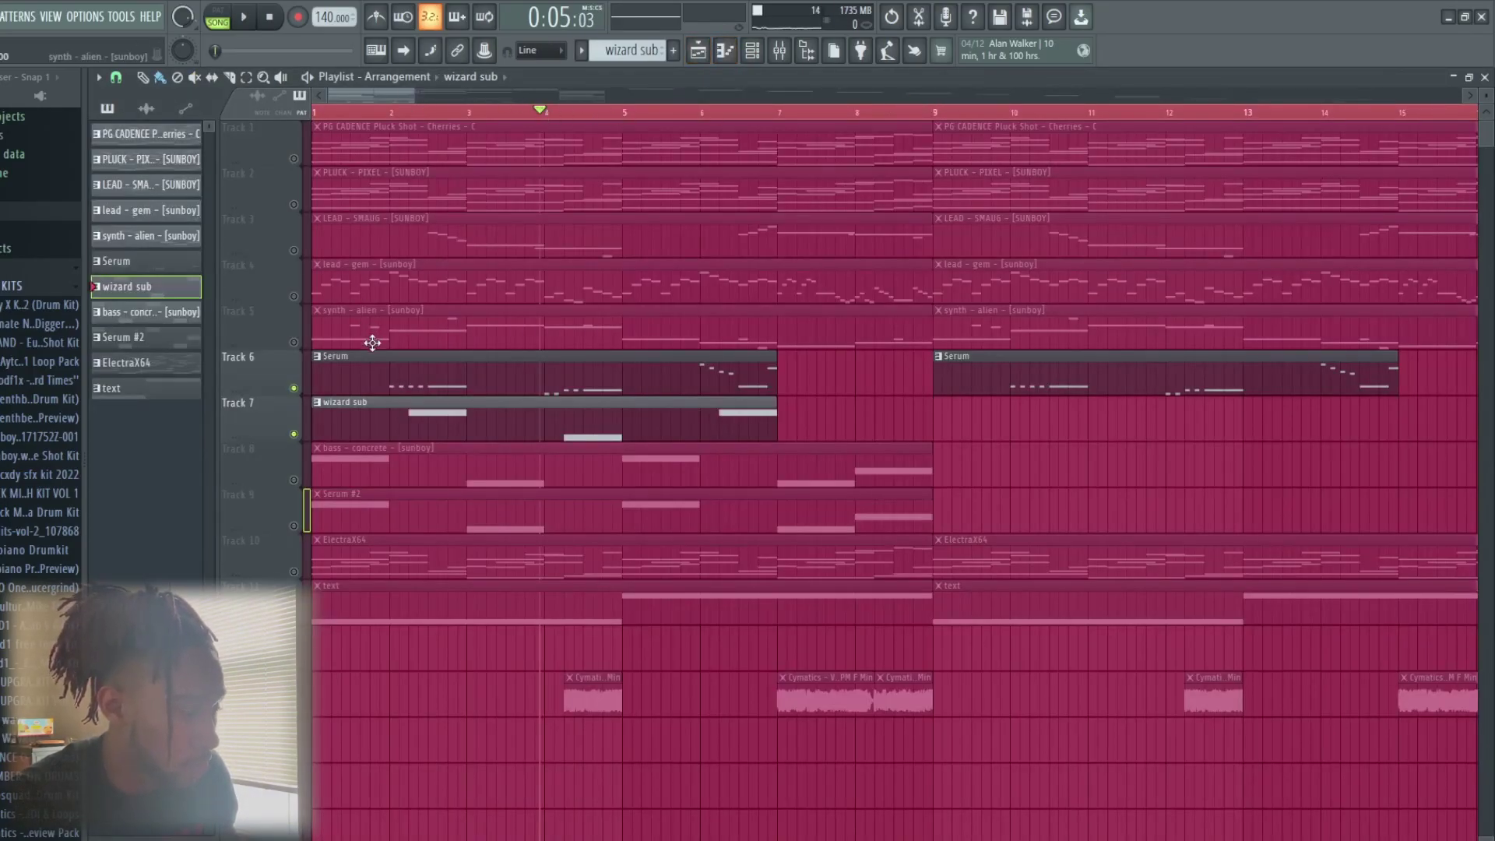
Unmute Tracks 8 and 9 and play the bass layers together with Tracks 6 and 7.
click(295, 479)
click(294, 526)
key(space)
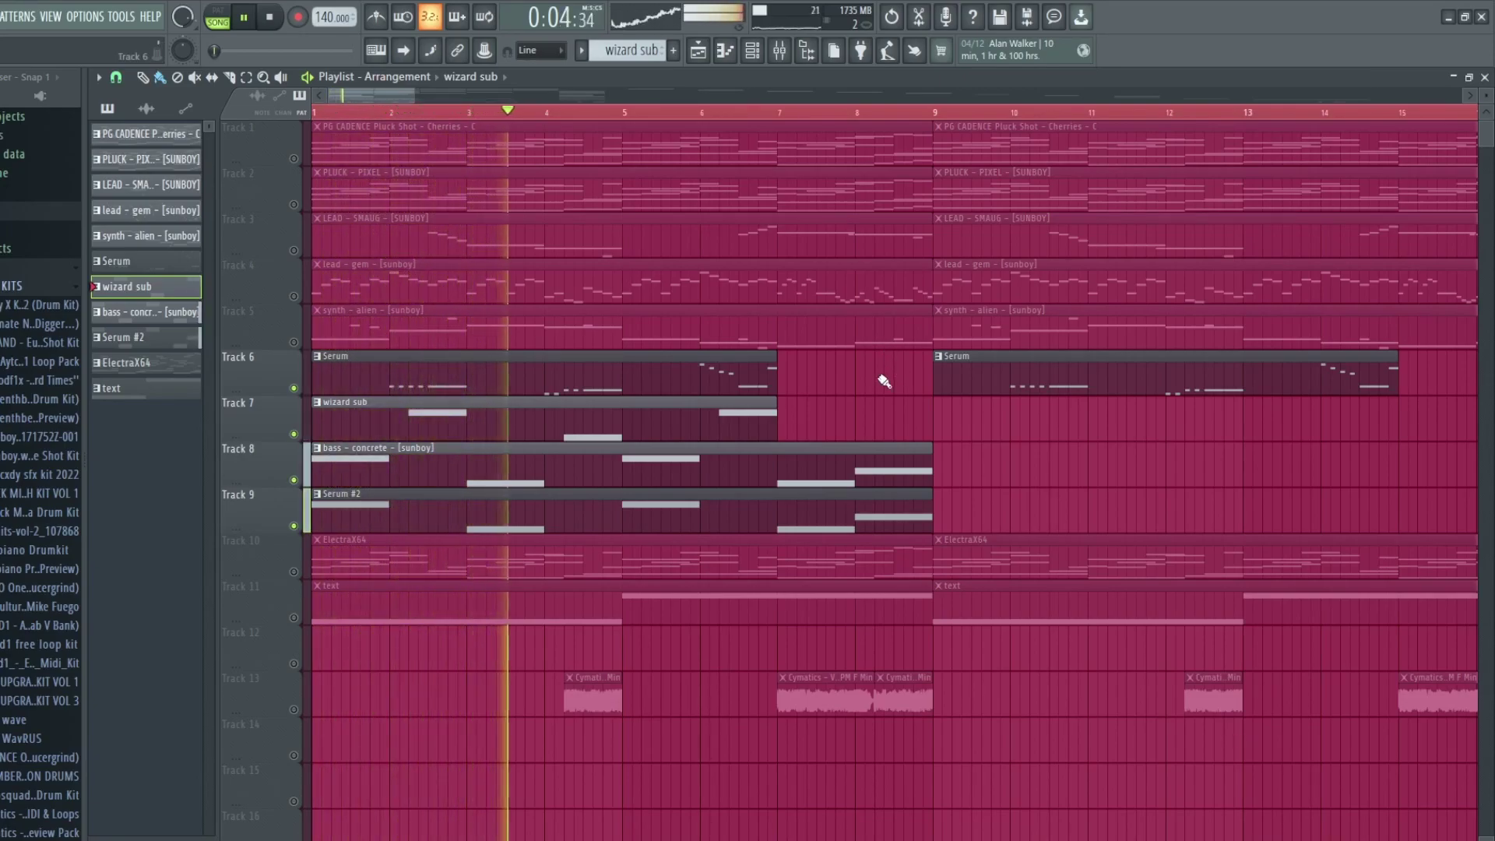
During playback, bring the remaining layers back in by unmuting Tracks 13, 11 and 10, followed by Tracks 5 up to 1.
click(294, 709)
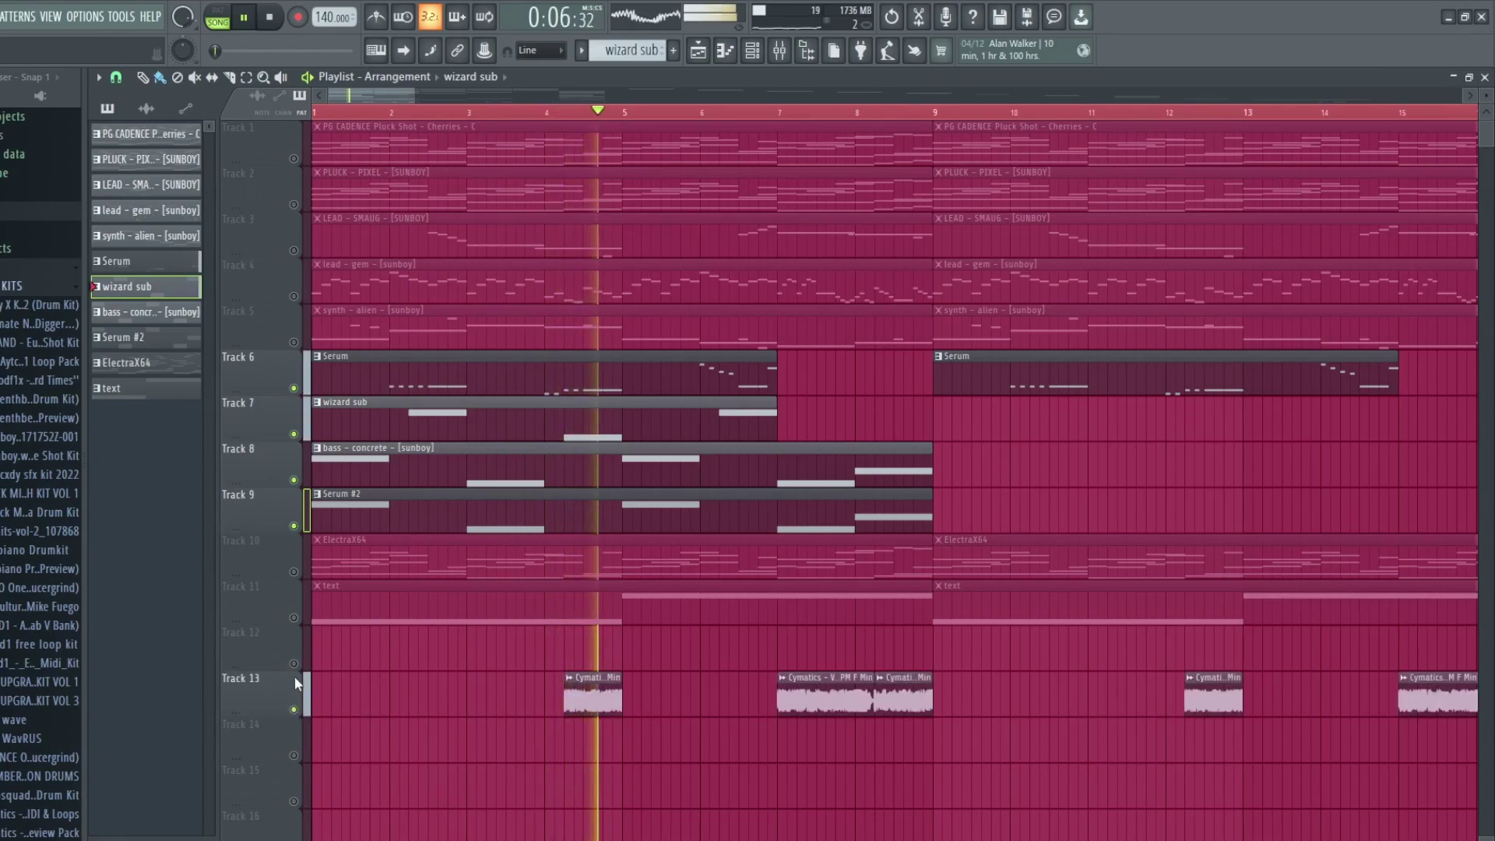
click(294, 619)
click(294, 572)
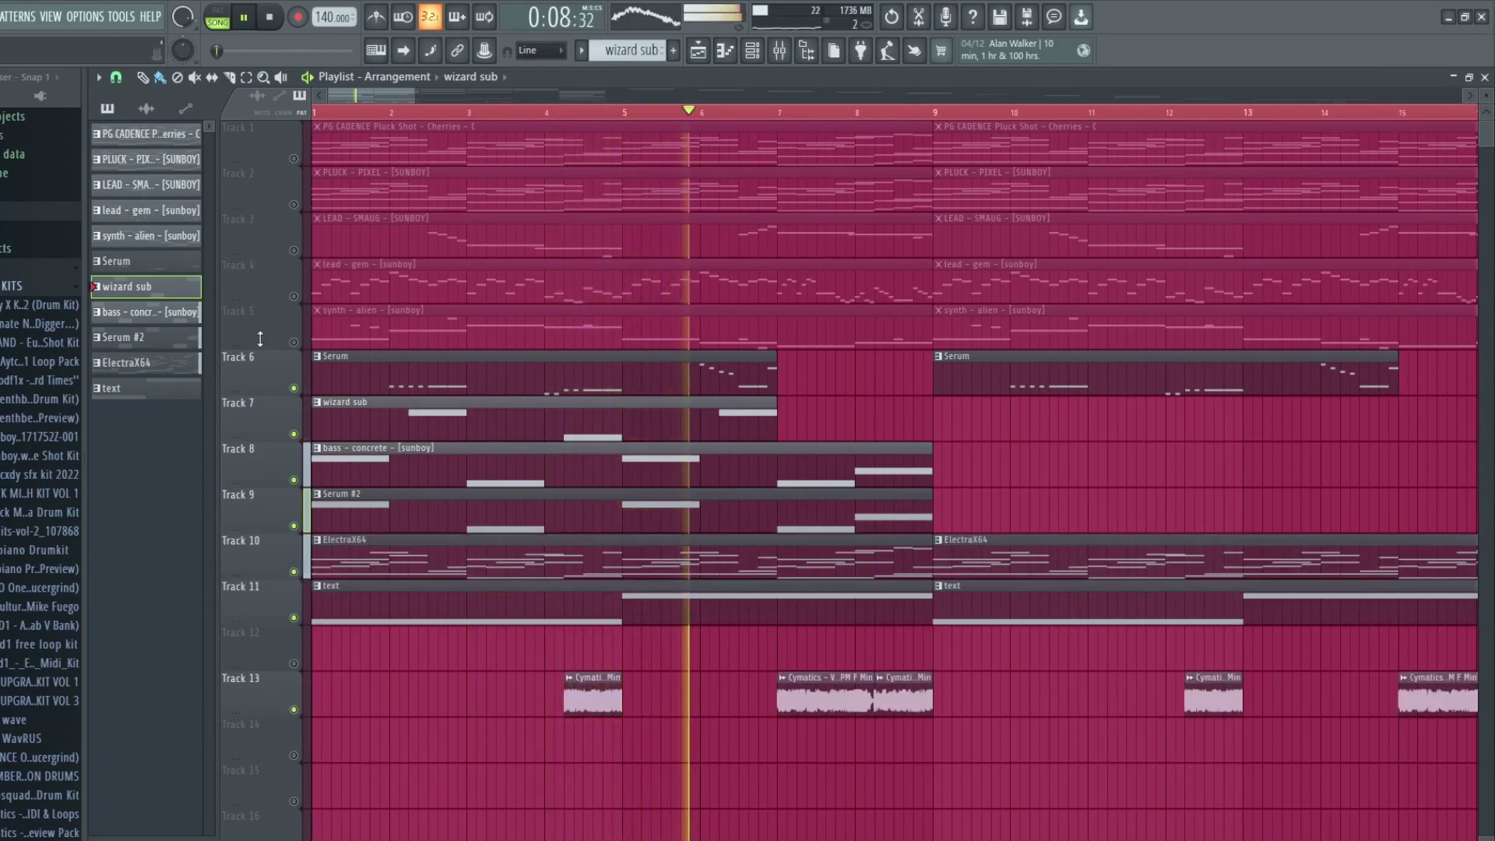
click(295, 343)
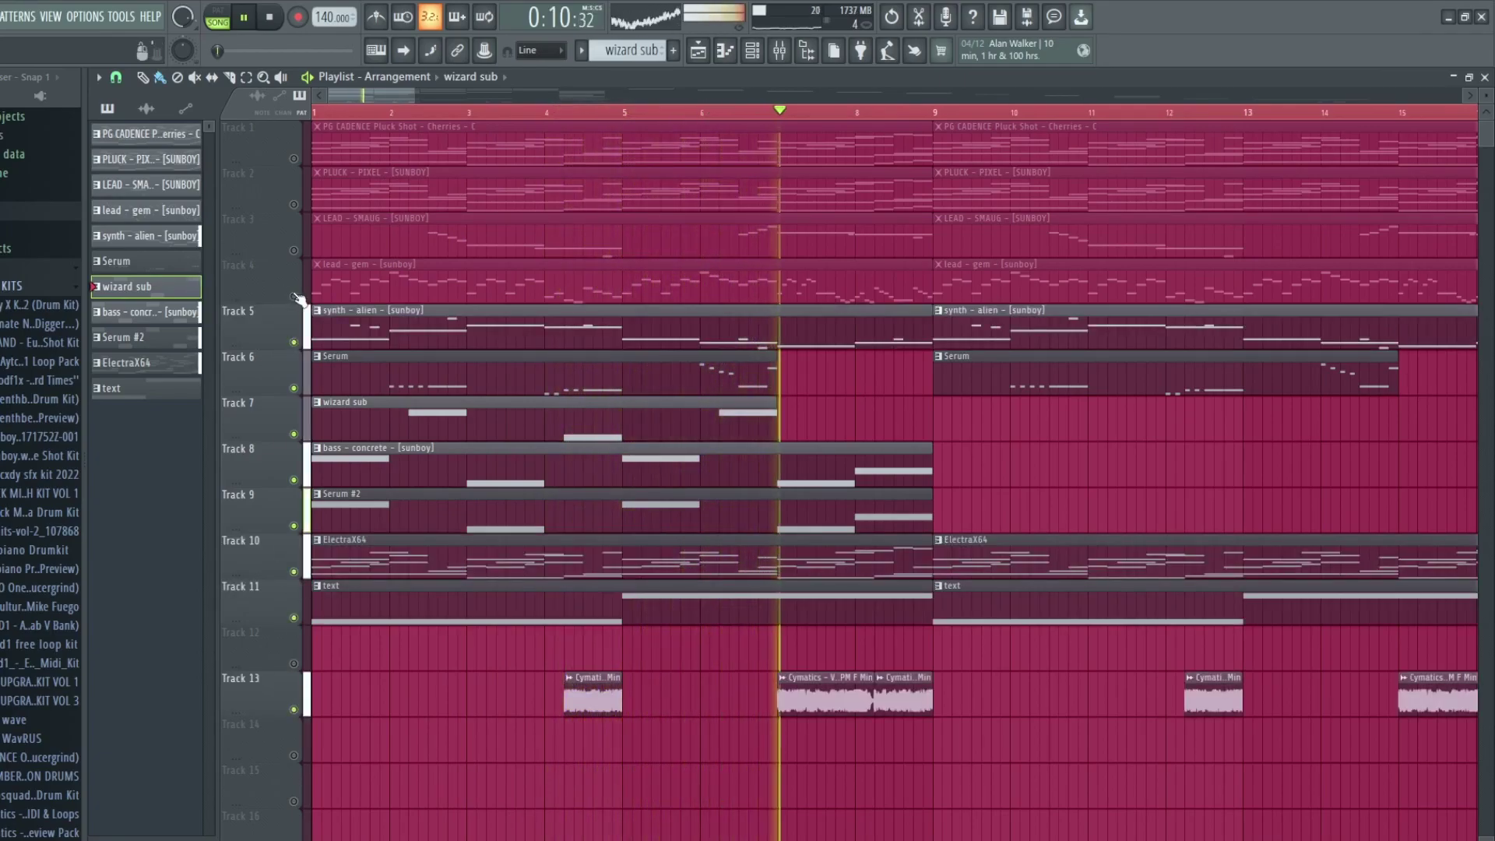
click(294, 297)
click(294, 250)
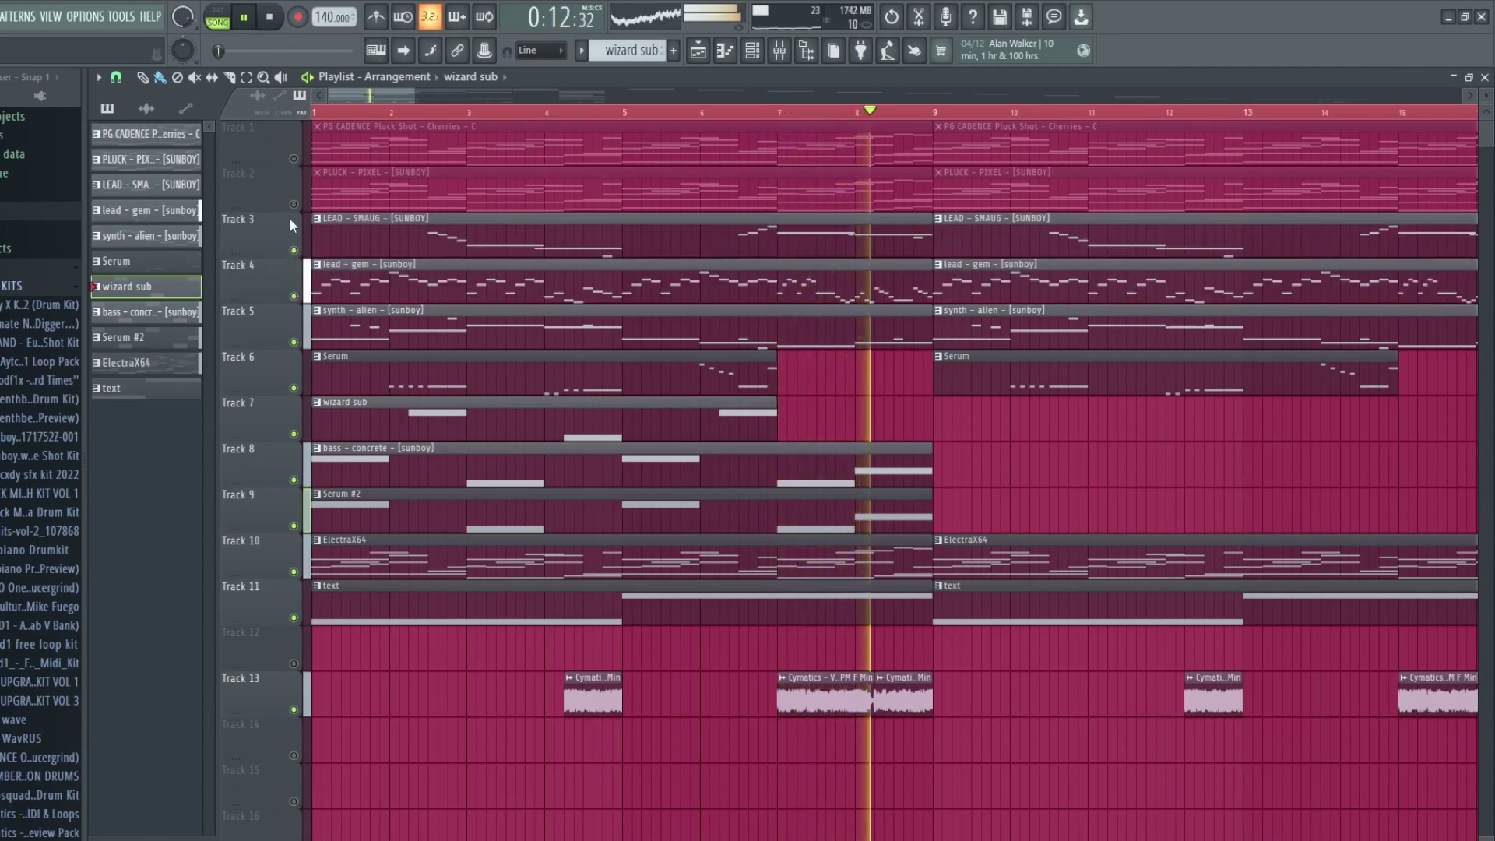
click(294, 205)
click(294, 159)
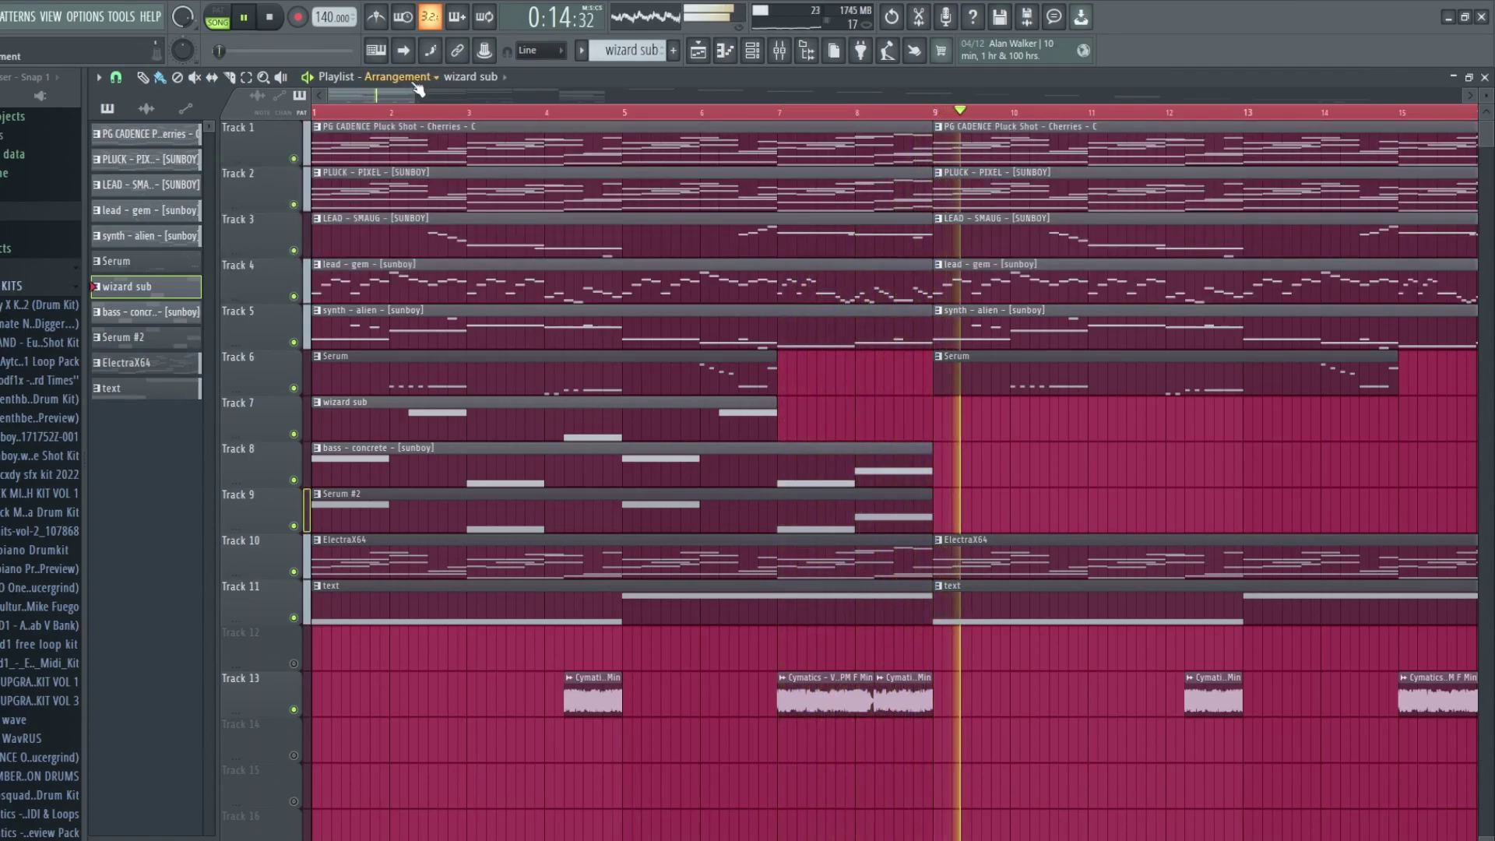
Follow the playback through the full arrangement and examine how the layers drop out and return up to bar 49.
drag(400, 92, 508, 111)
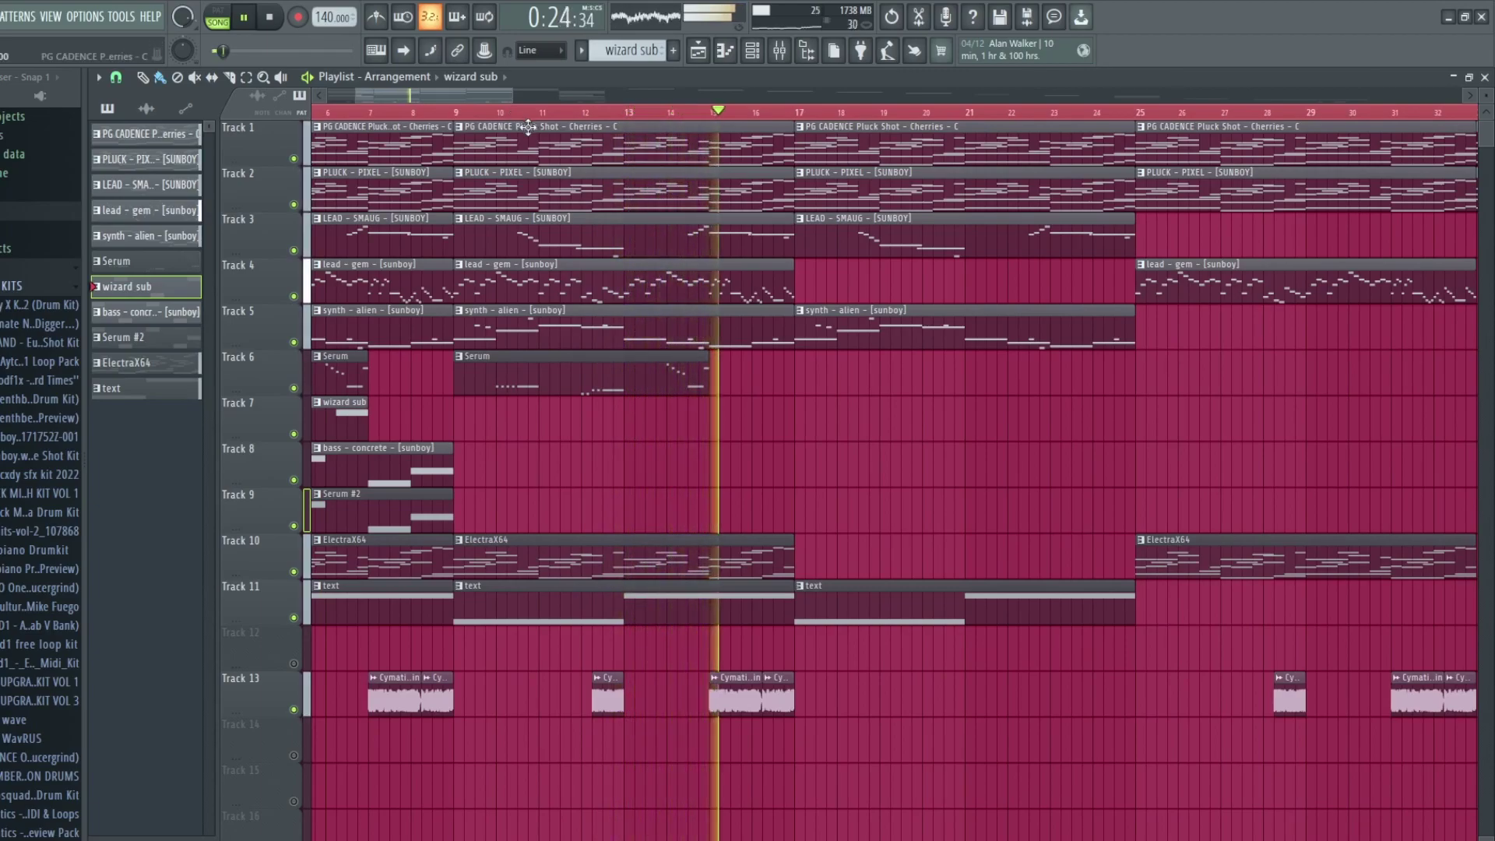
drag(517, 95, 552, 100)
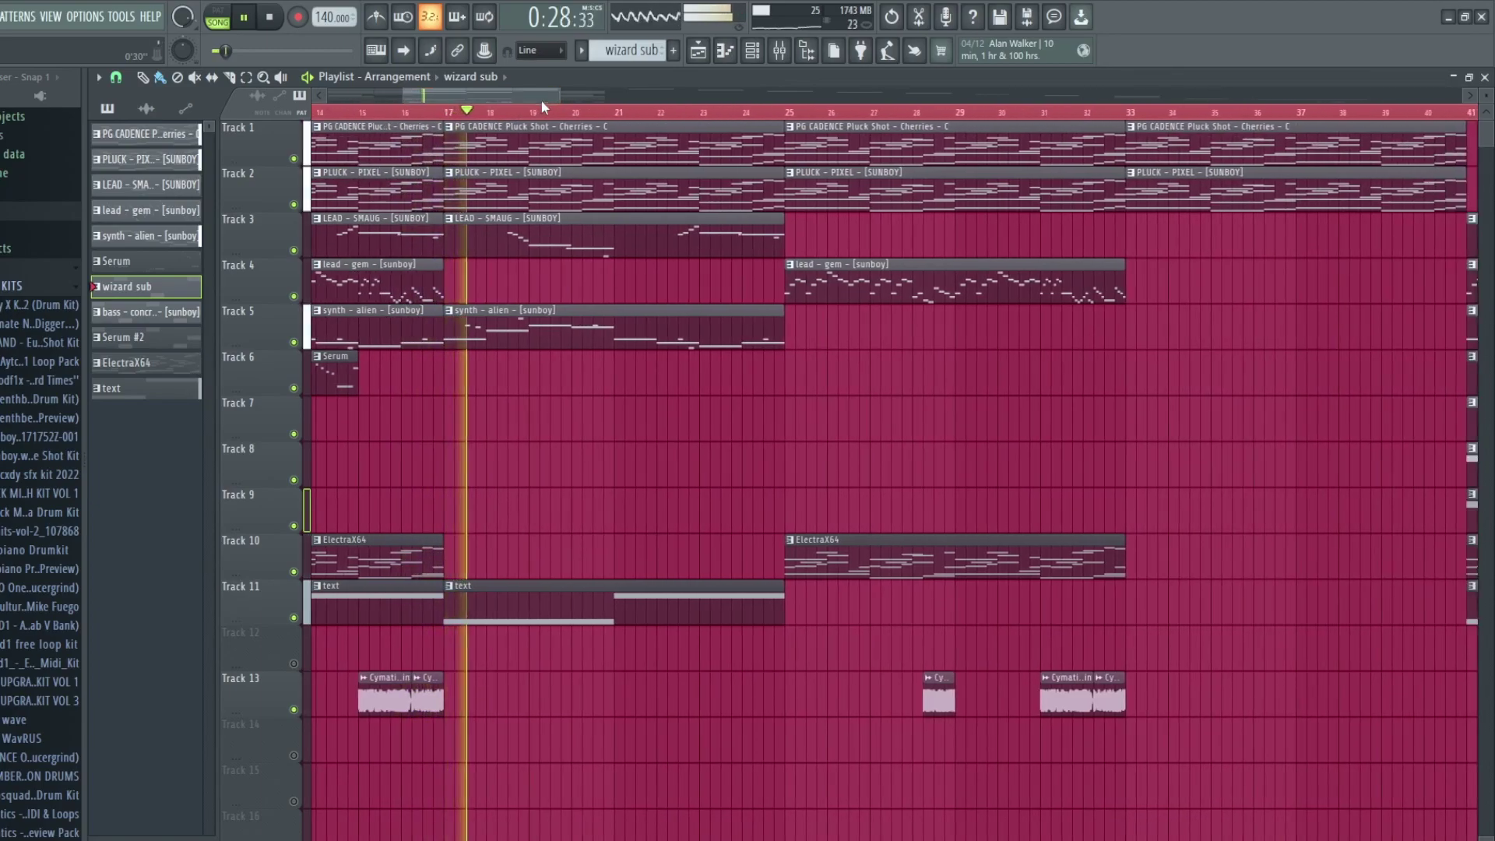
drag(540, 99, 611, 119)
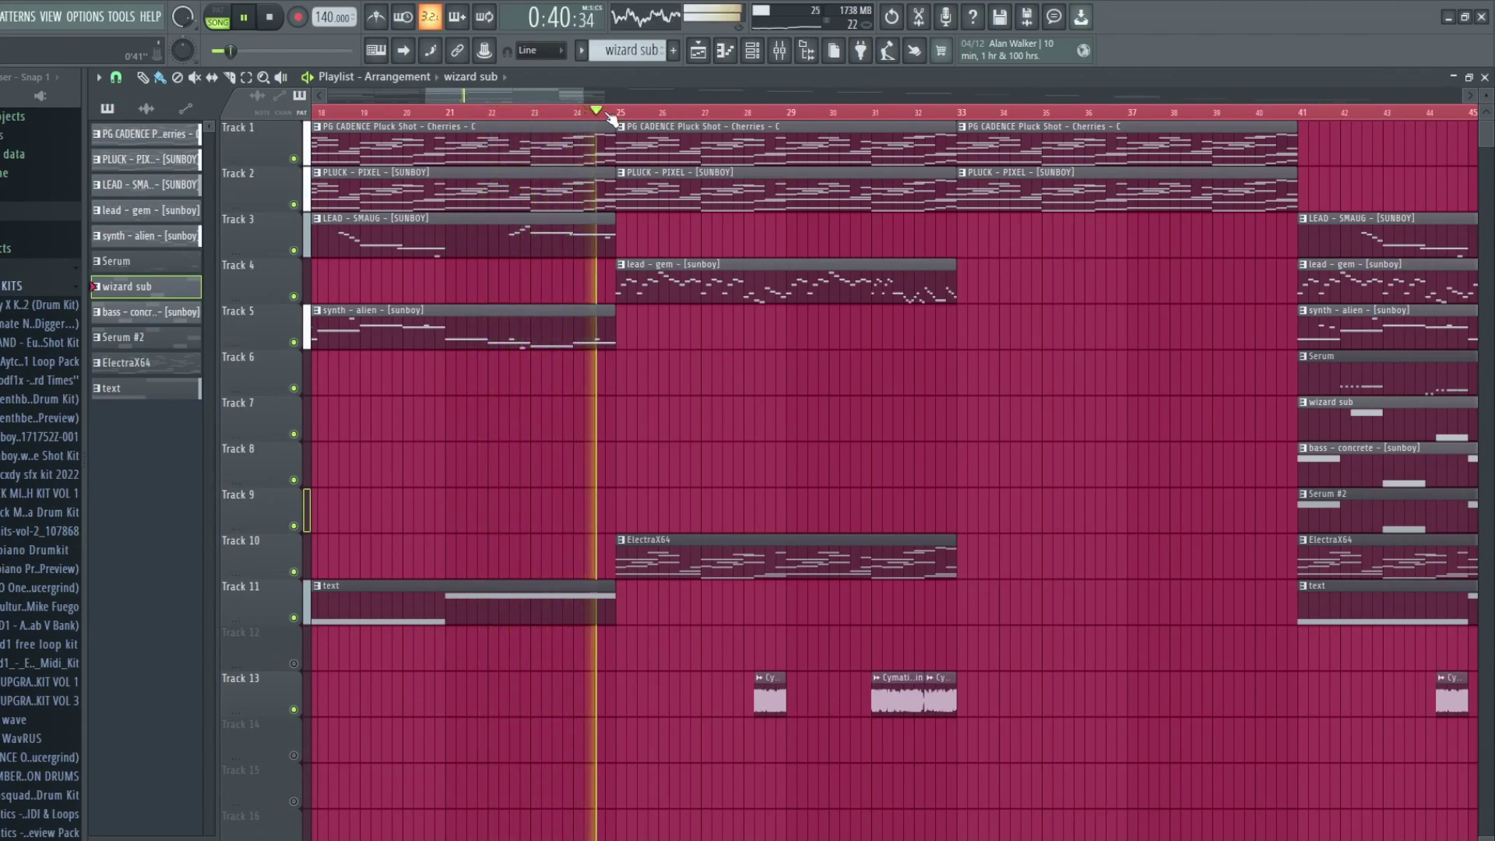
drag(577, 94, 610, 133)
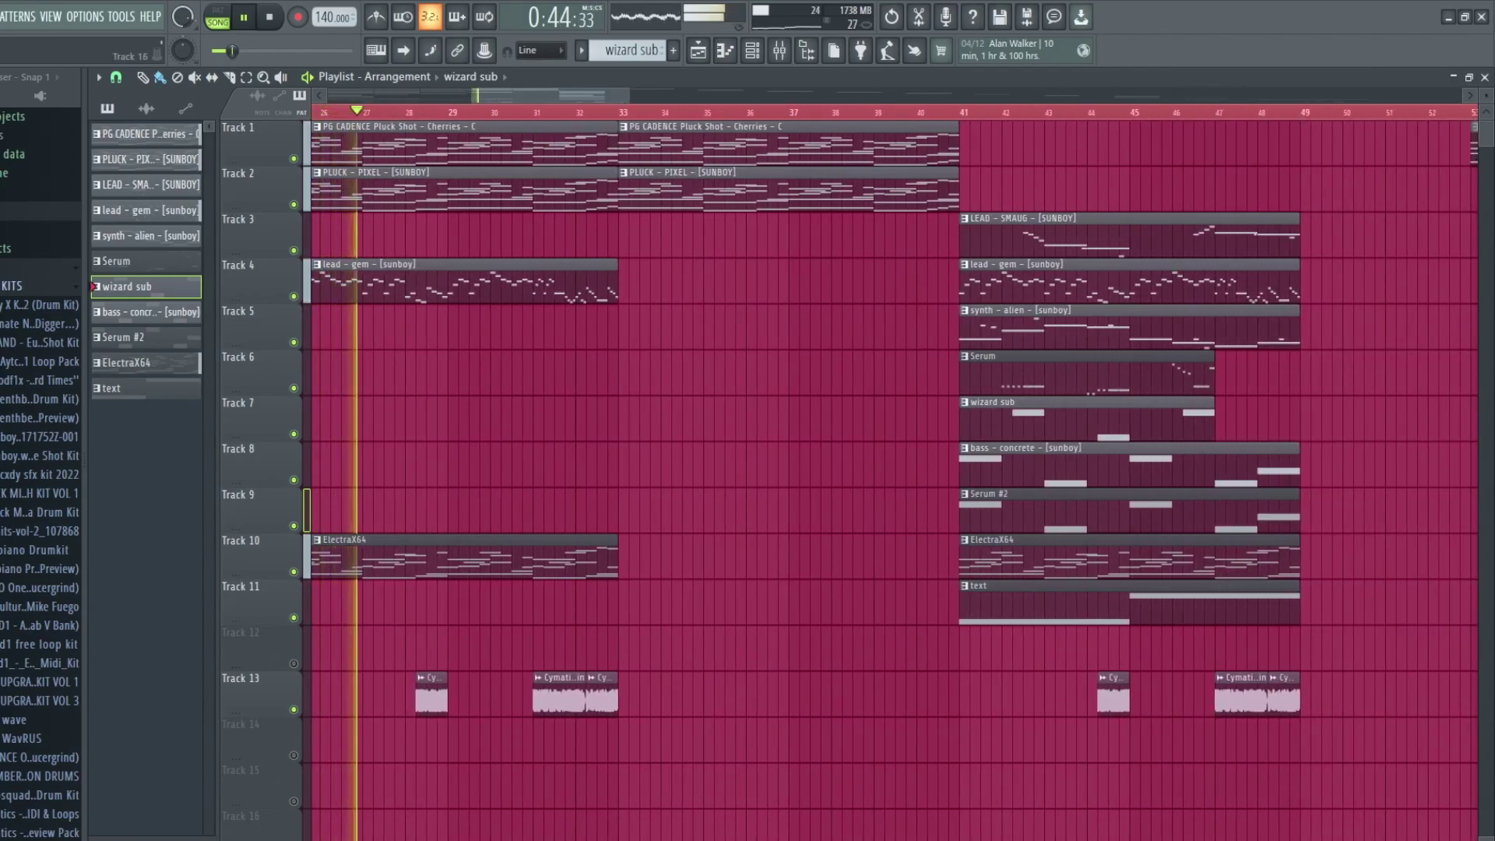